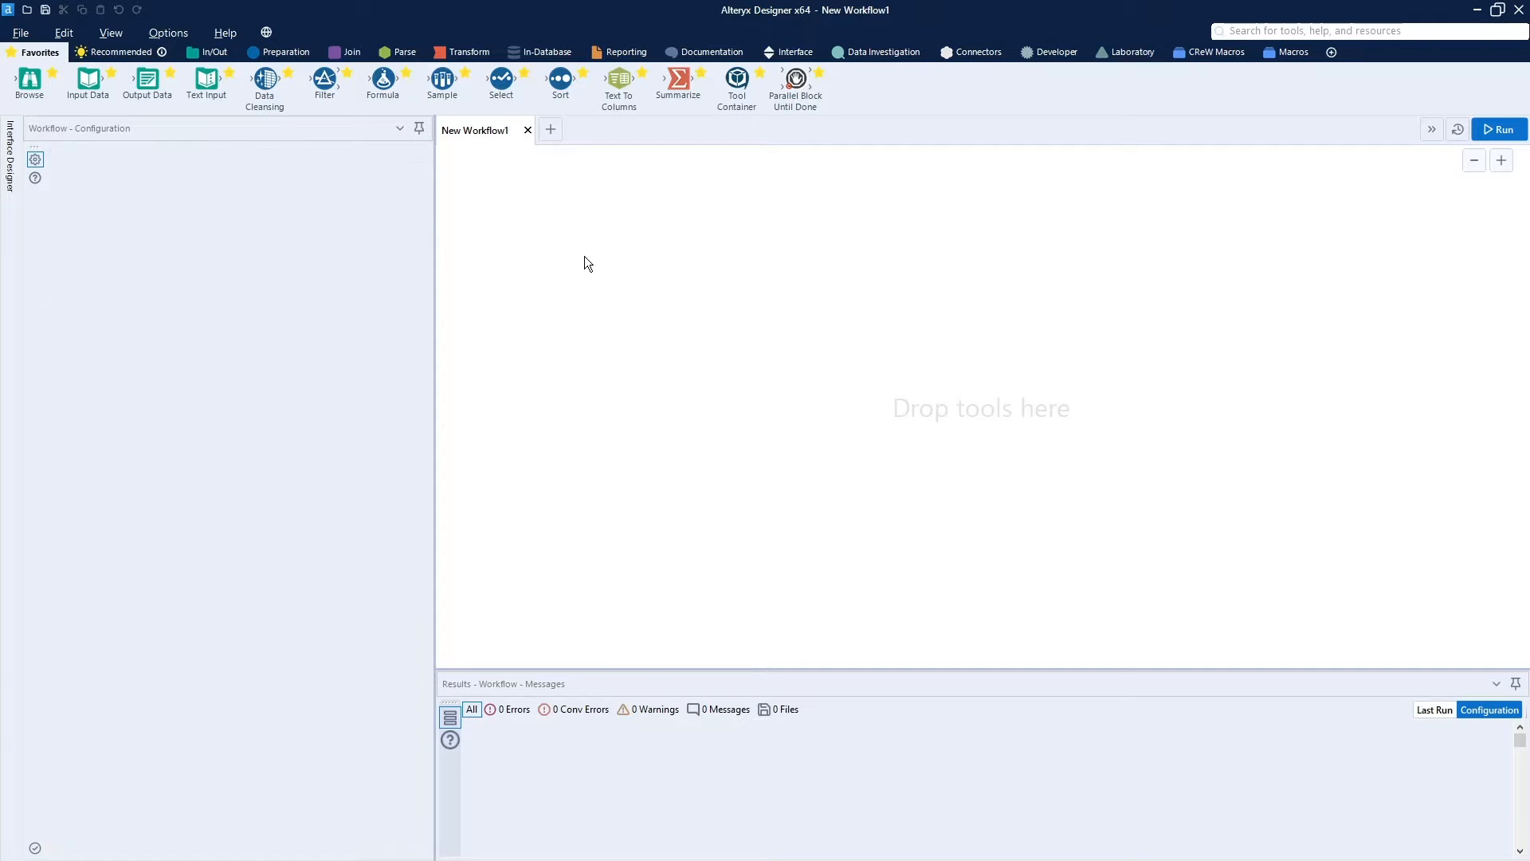
Paste the PuppyDim, PuppyPerformanceFct, PuppyCostumeInvoiceFct and PuppyTrainingFct inputs with their Select tools, and delete the accompanying Join tool.
key("ctrl+v")
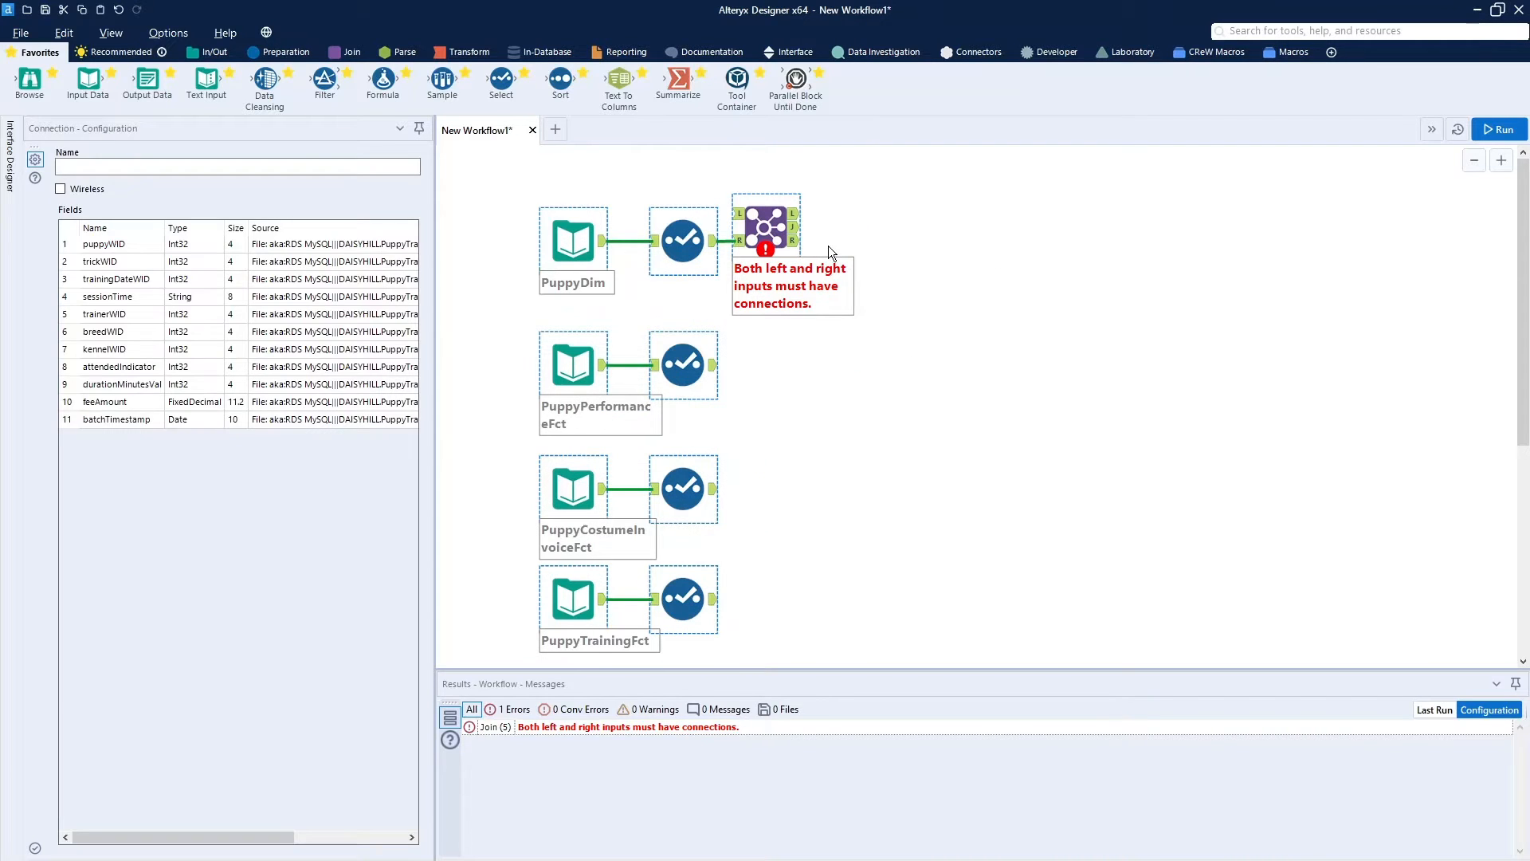
left_click(768, 237)
key("Delete")
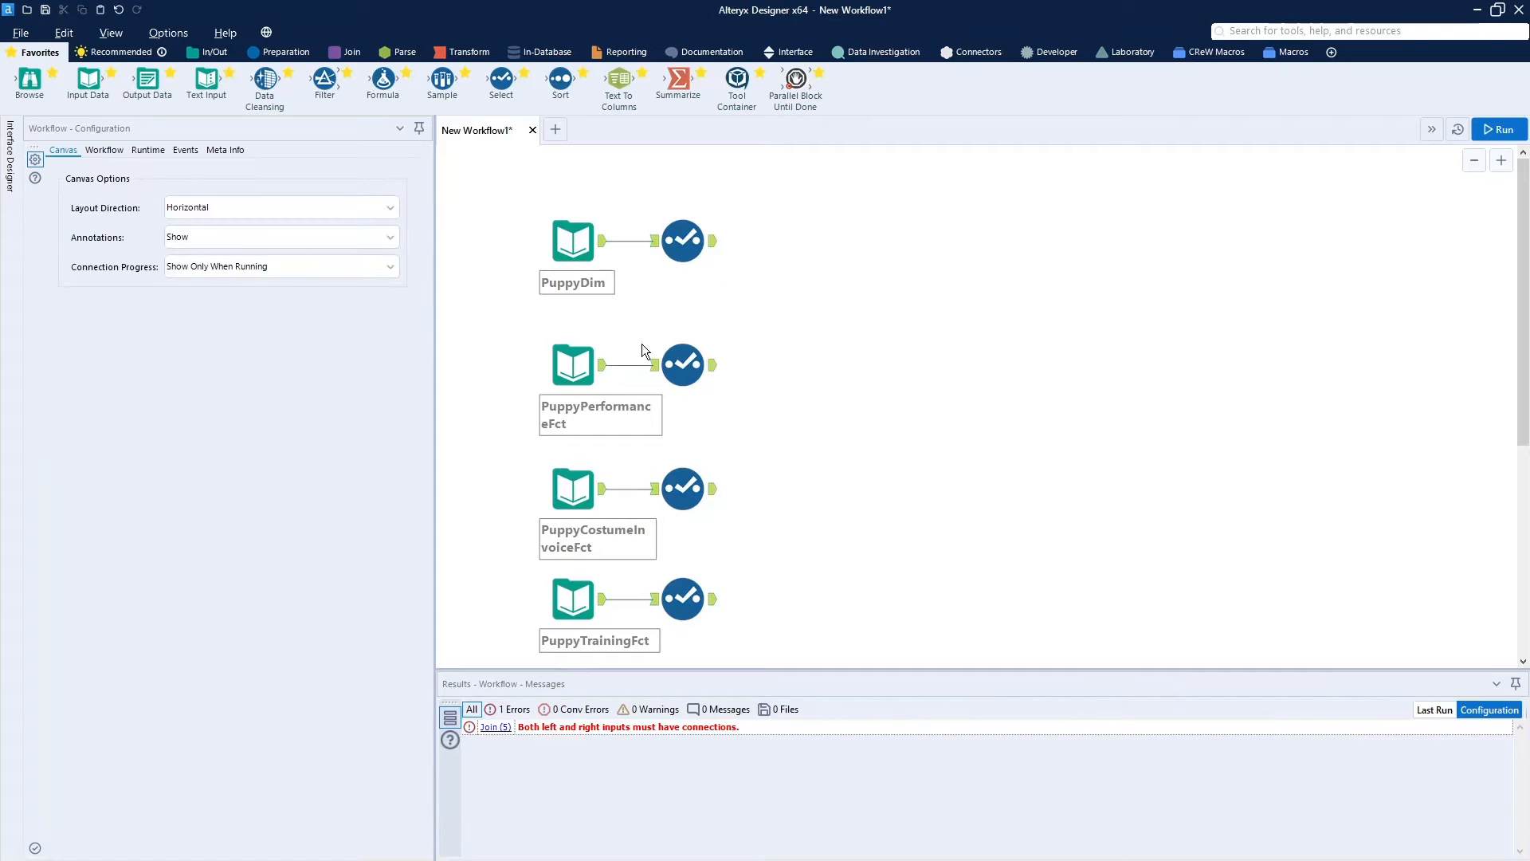
Preview the source records of the PuppyDim, PuppyPerformanceFct, PuppyCostumeInvoiceFct and PuppyTrainingFct inputs.
left_click(578, 256)
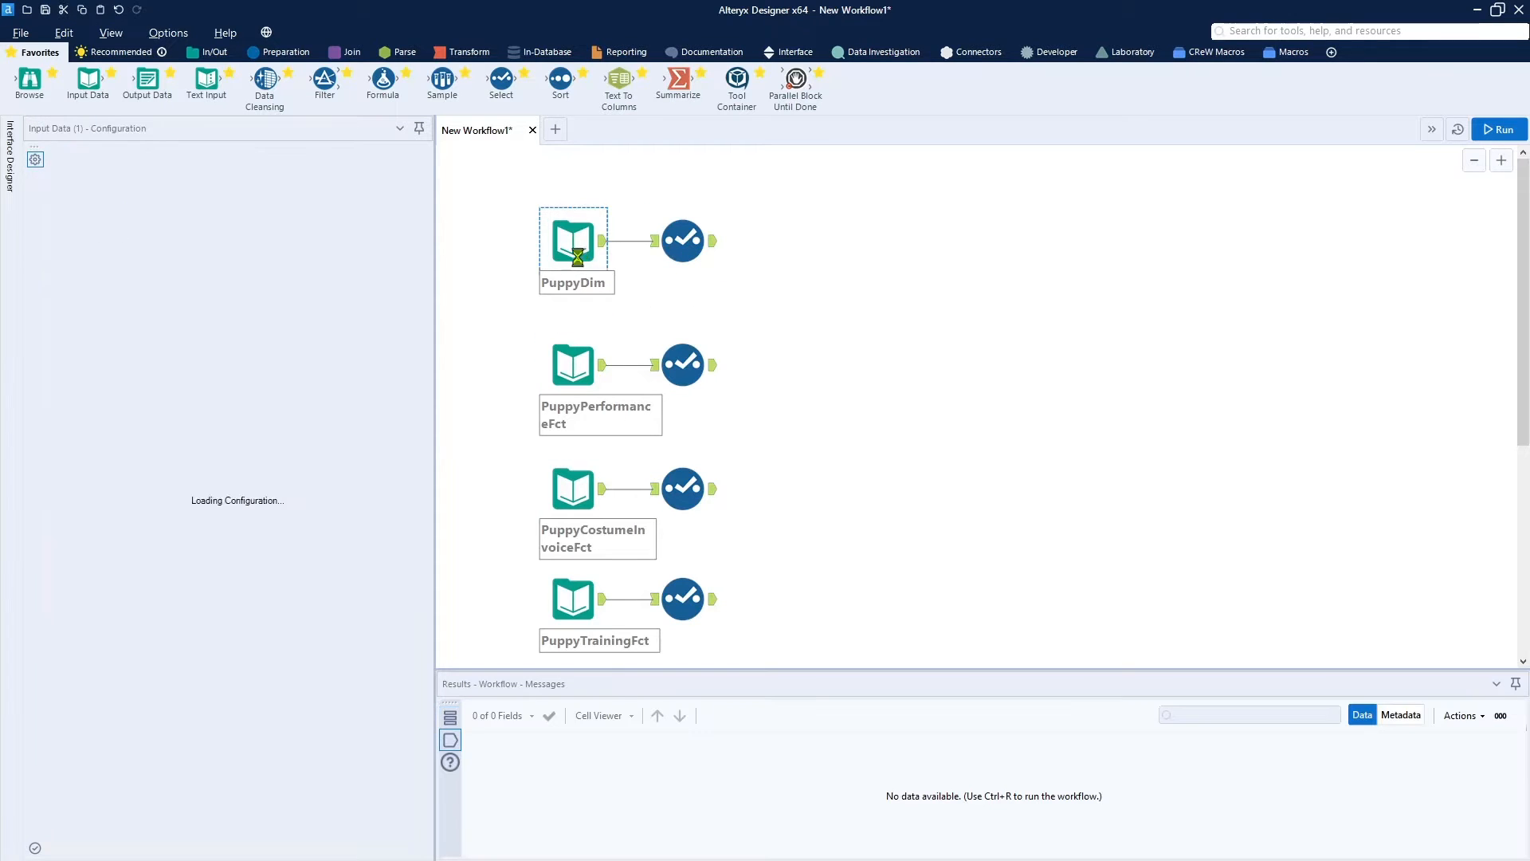
left_click(400, 344)
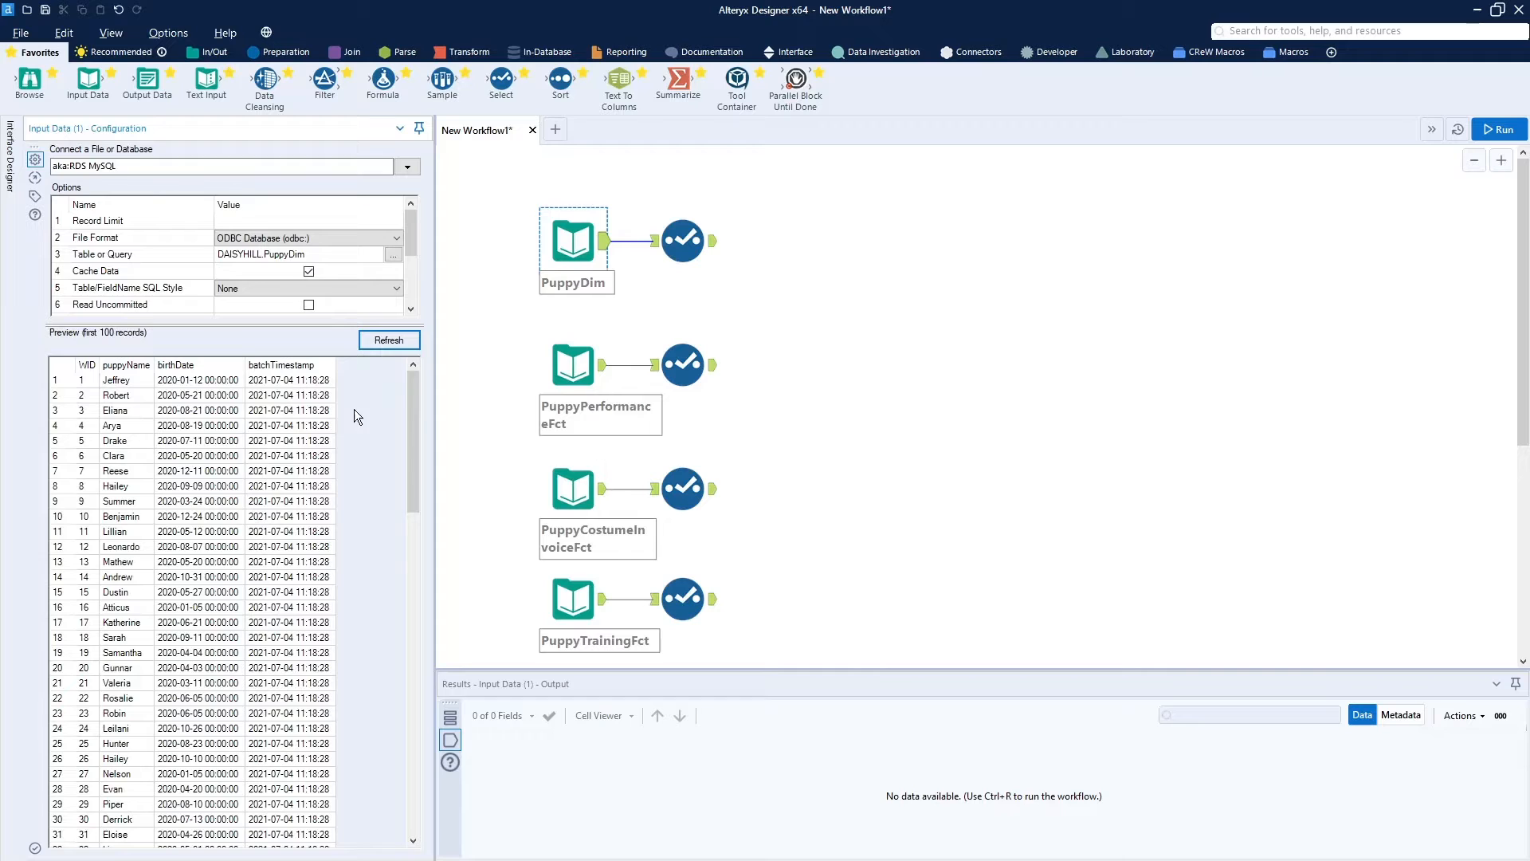
left_click(583, 374)
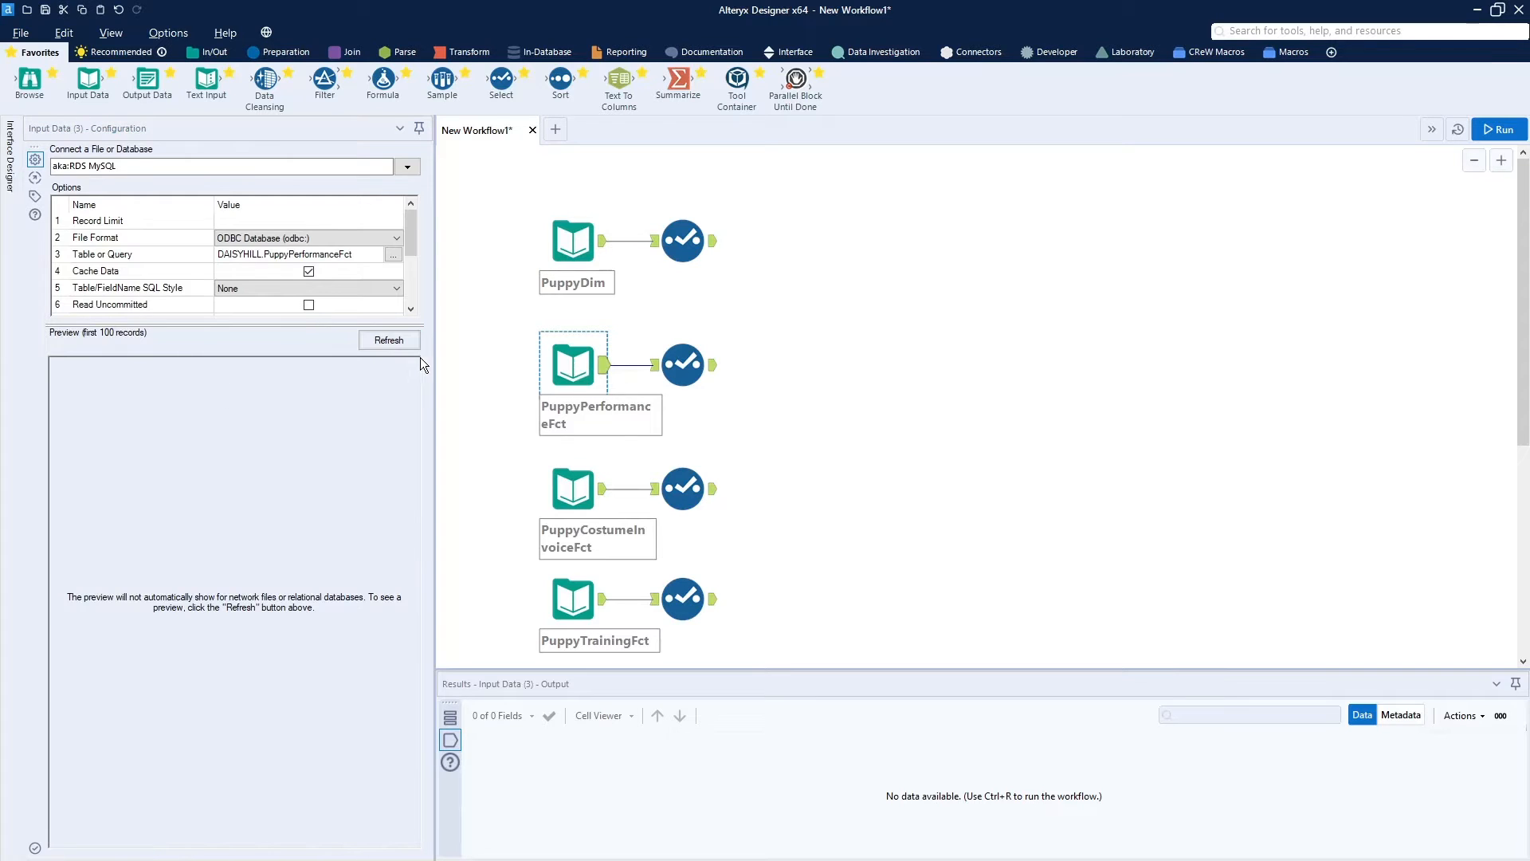
left_click(395, 344)
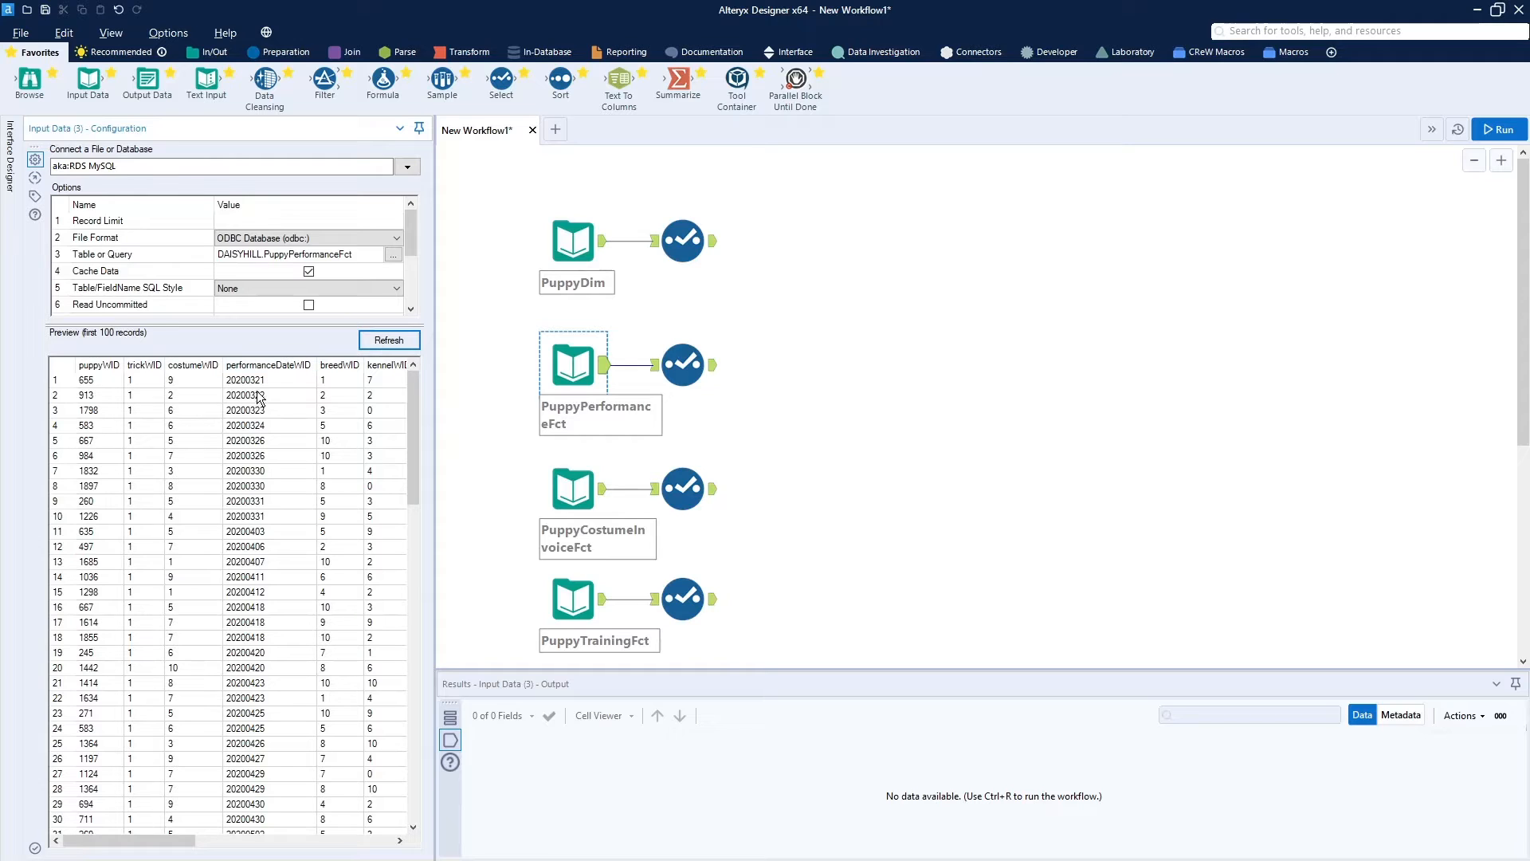
left_click(562, 480)
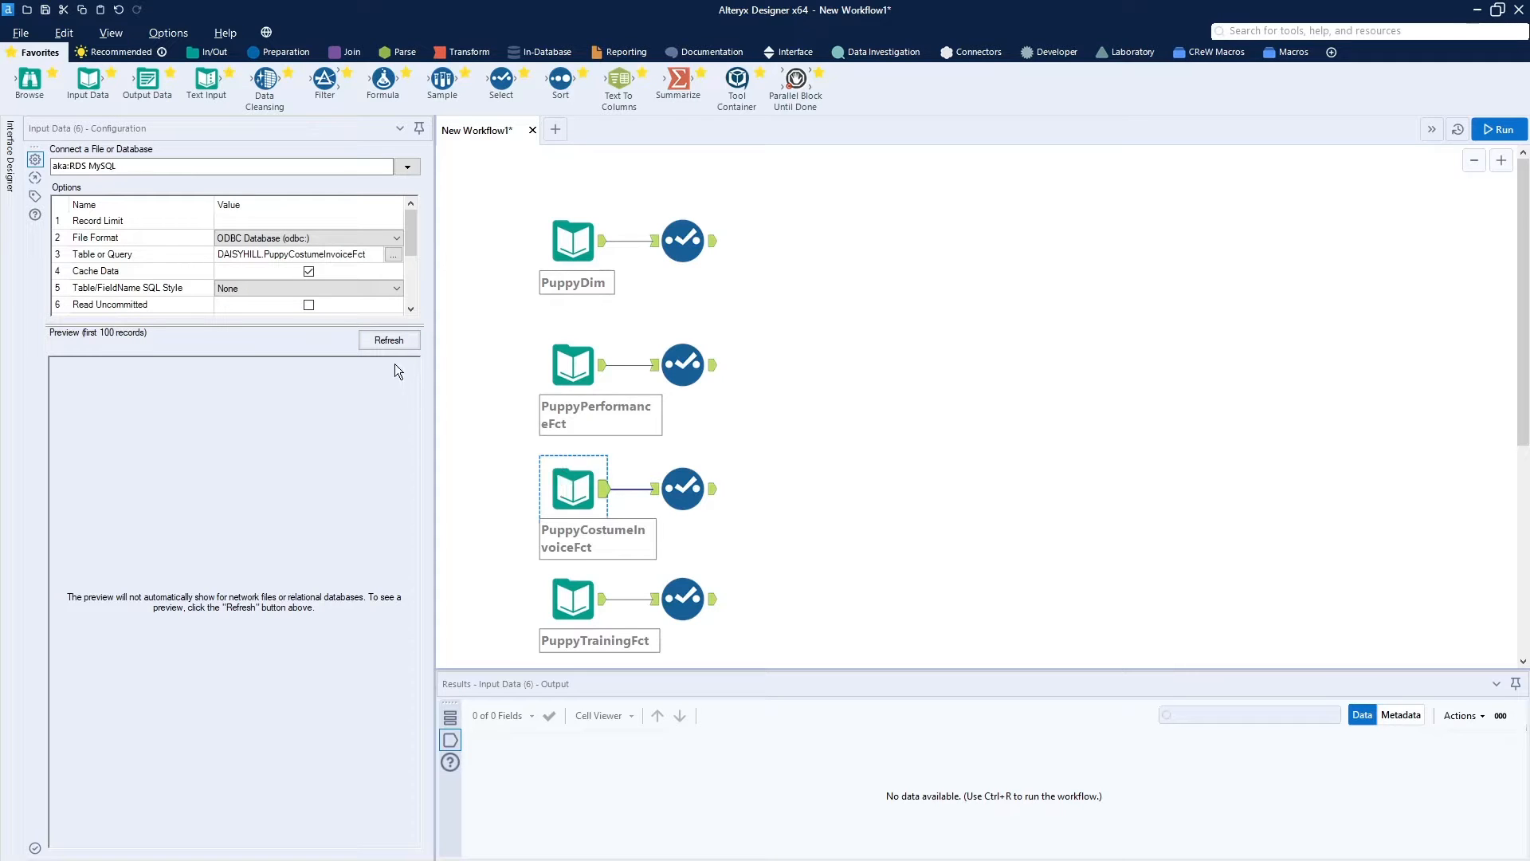
left_click(399, 343)
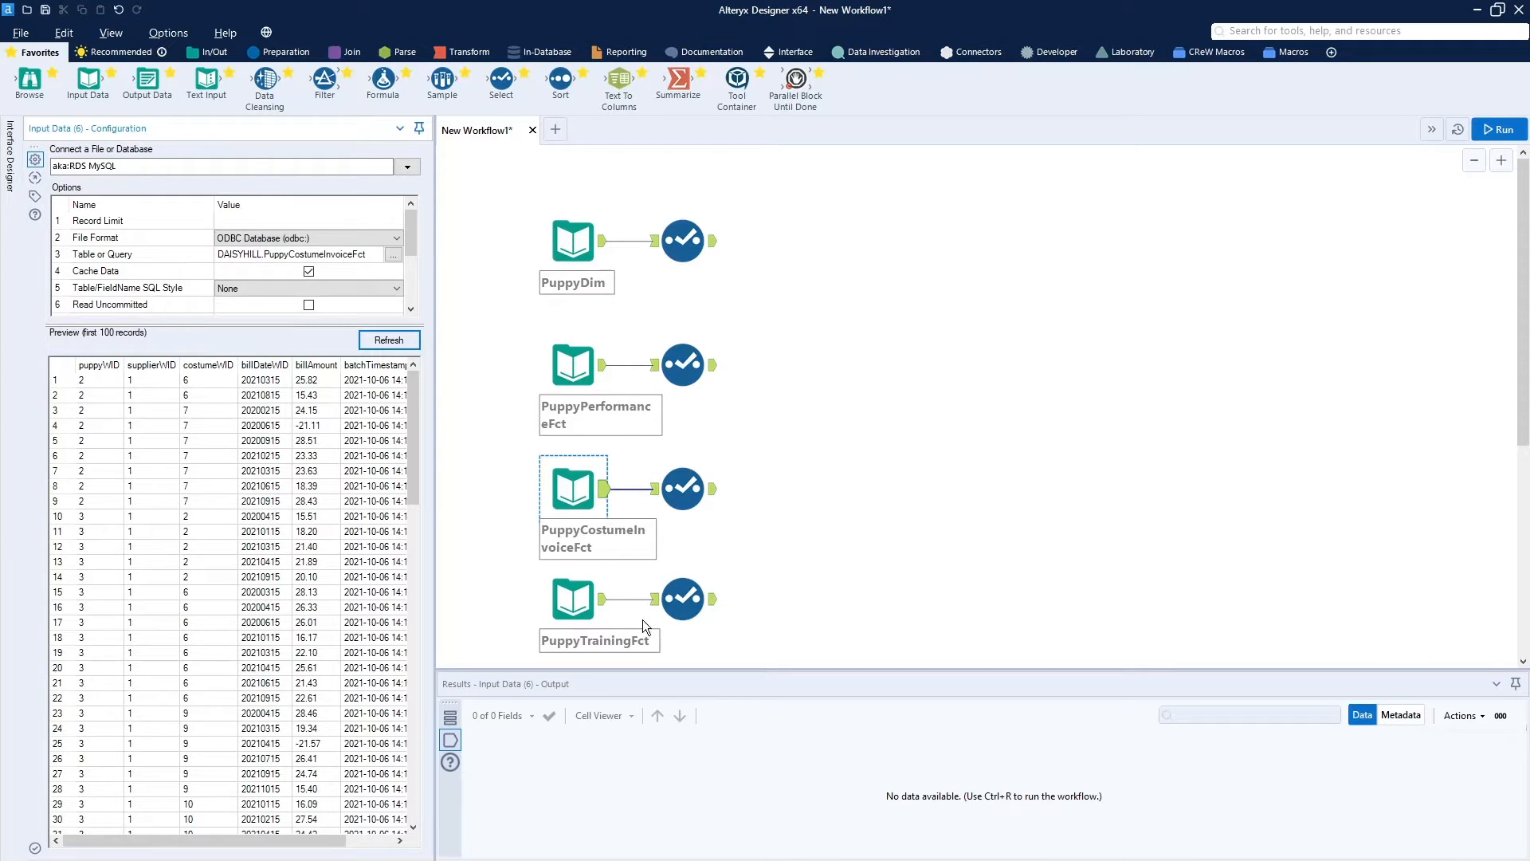
left_click(584, 605)
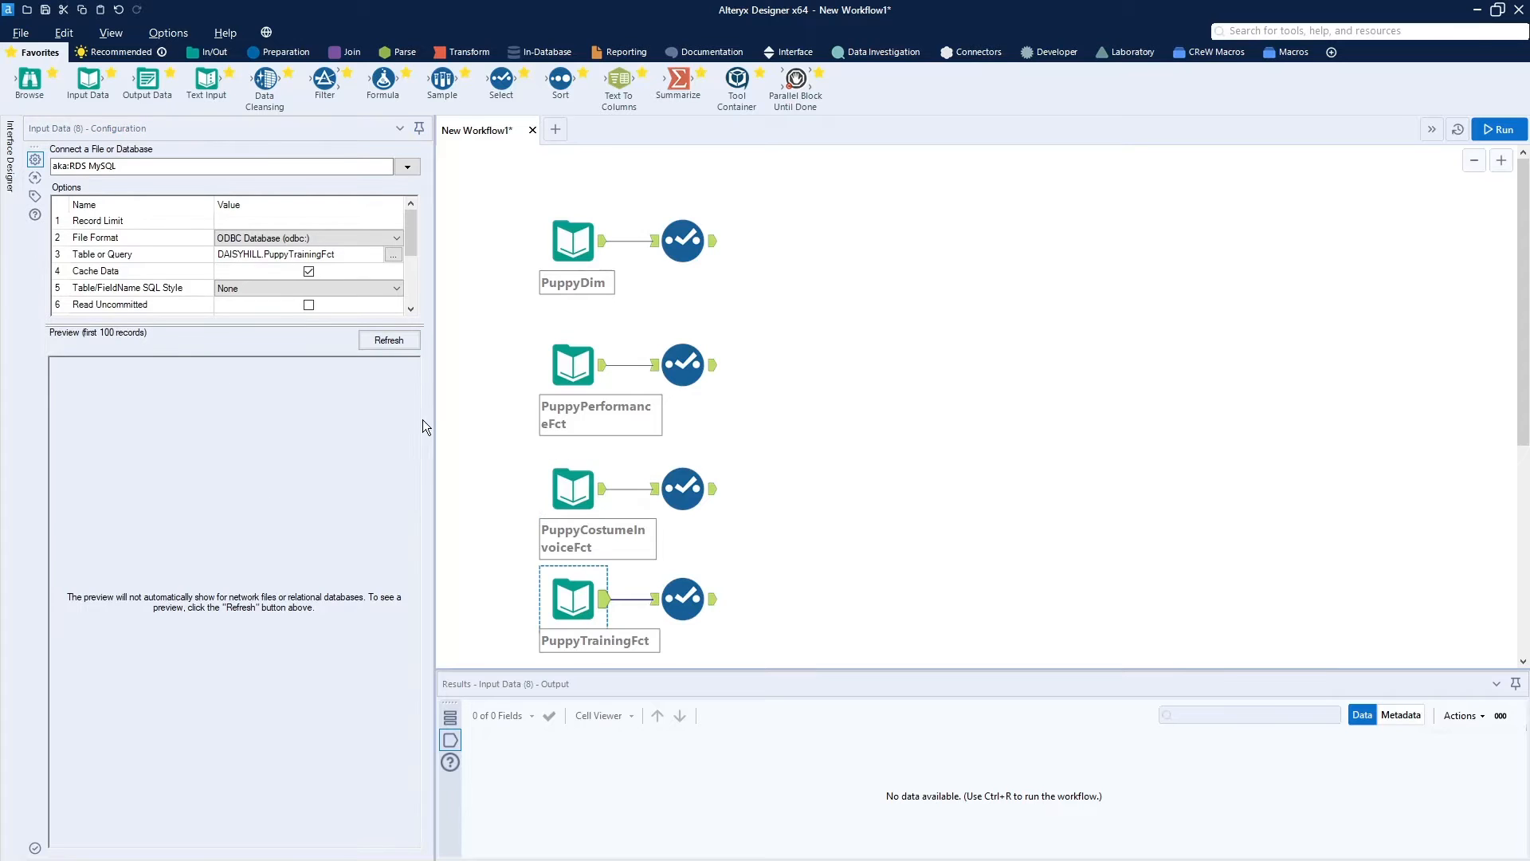
left_click(408, 344)
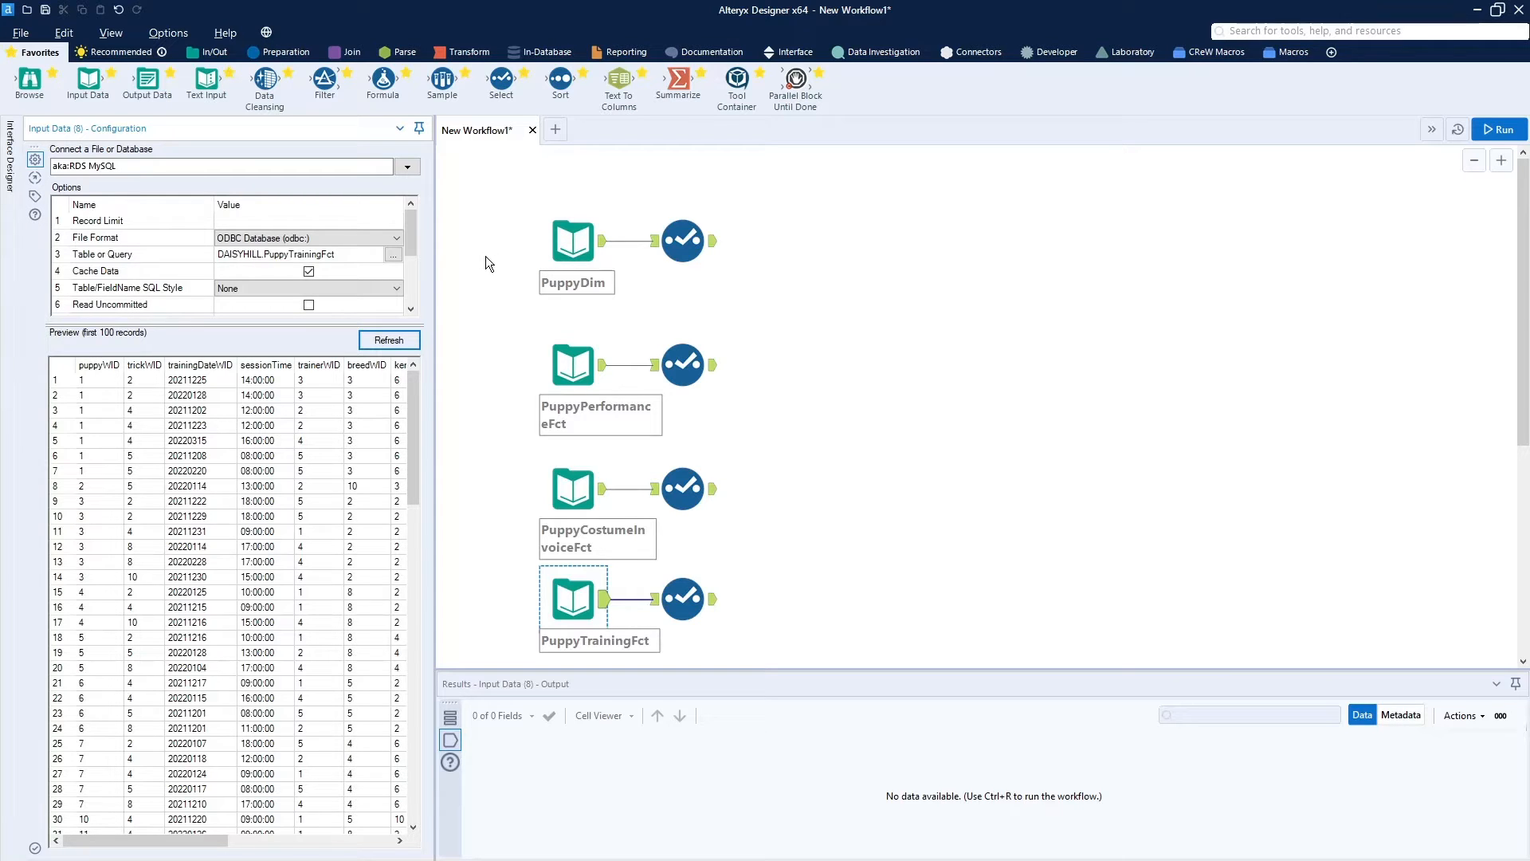
left_click(557, 241)
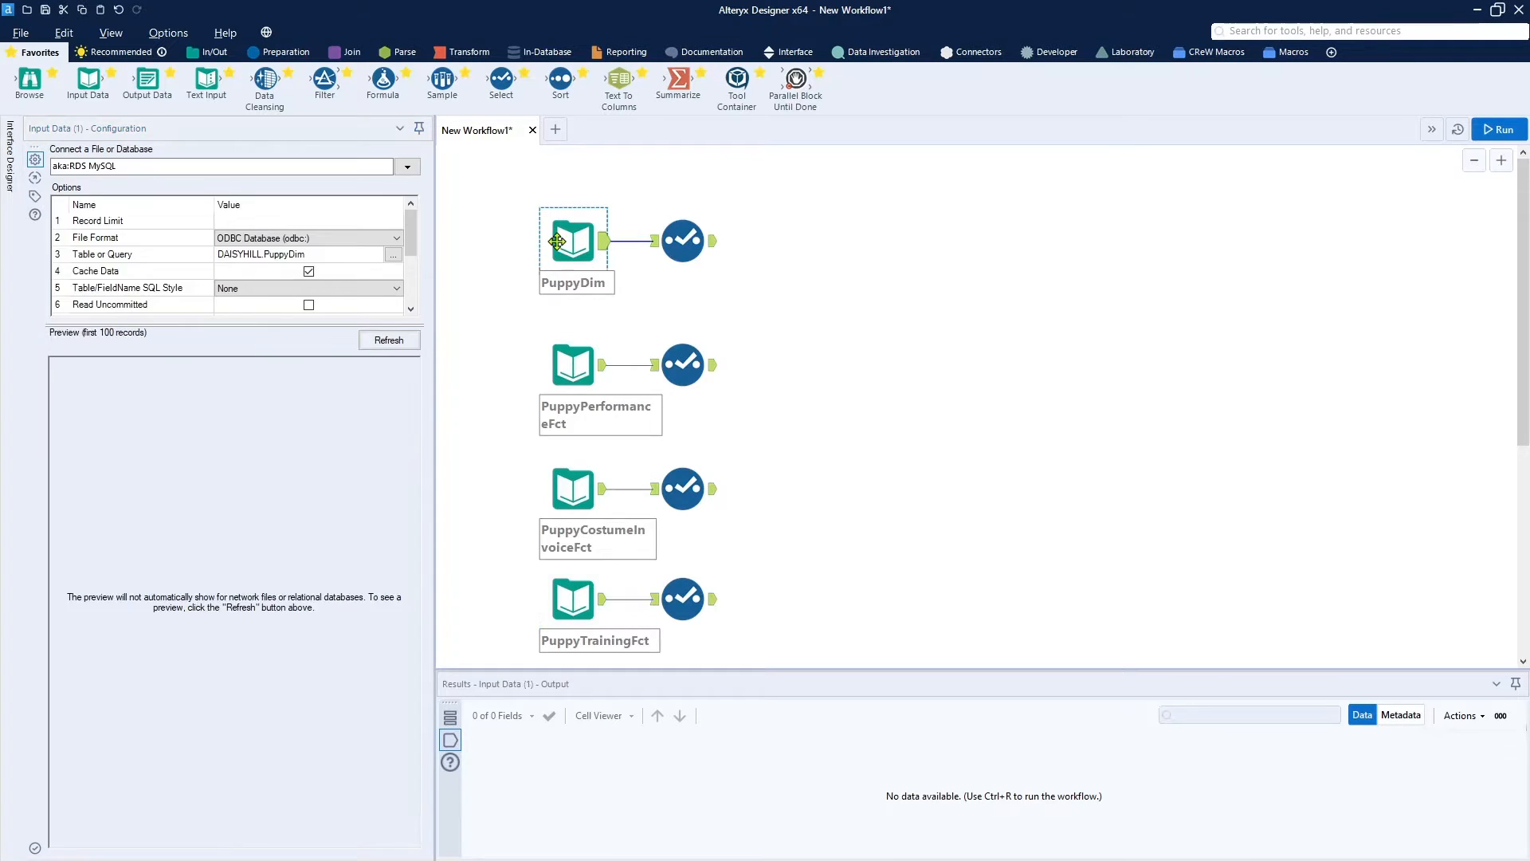
left_click(403, 341)
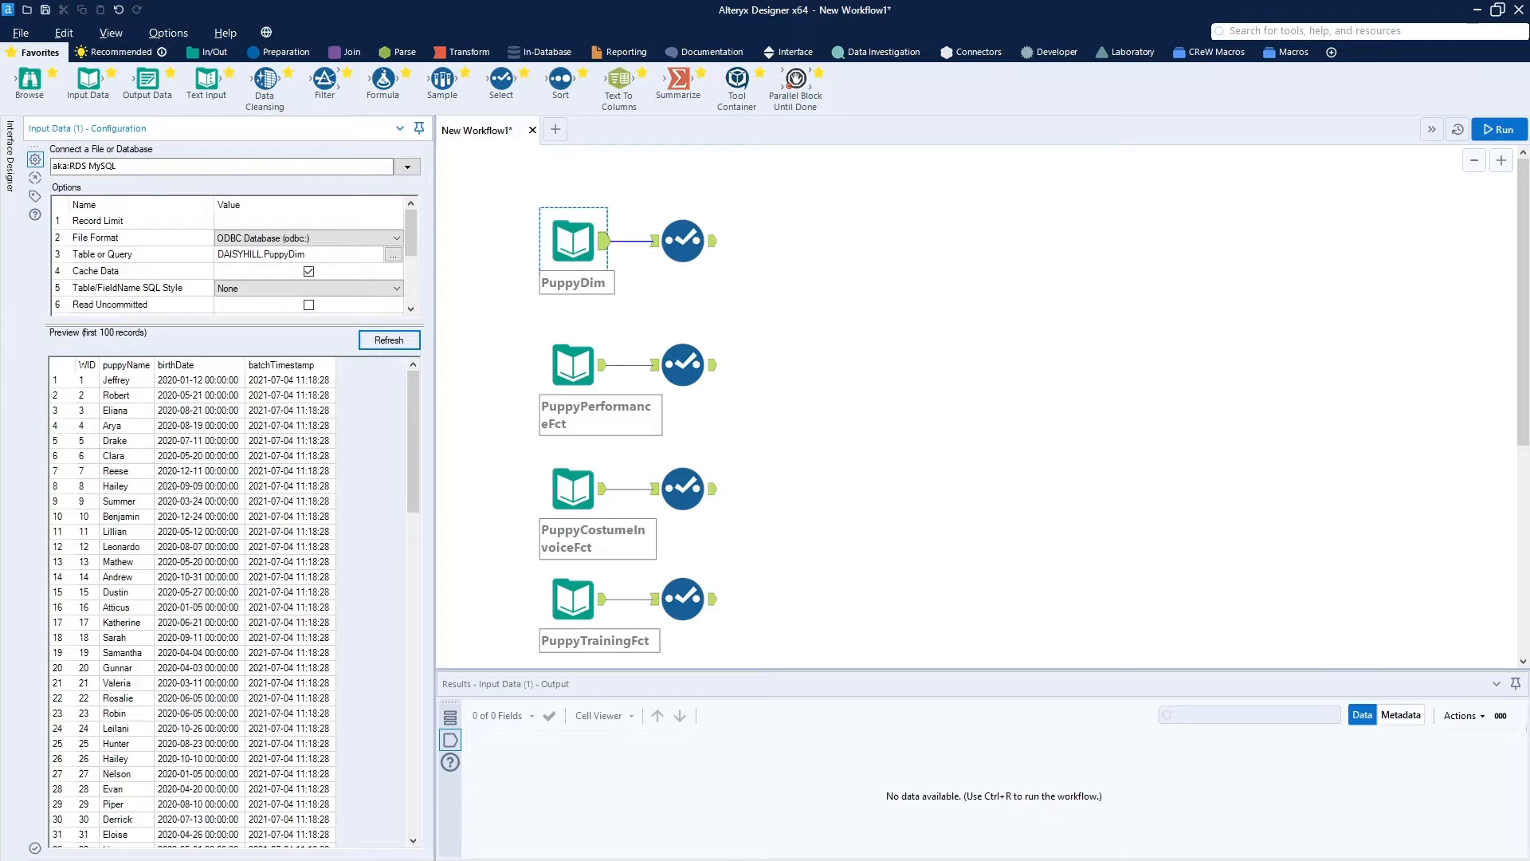
right_click(991, 266)
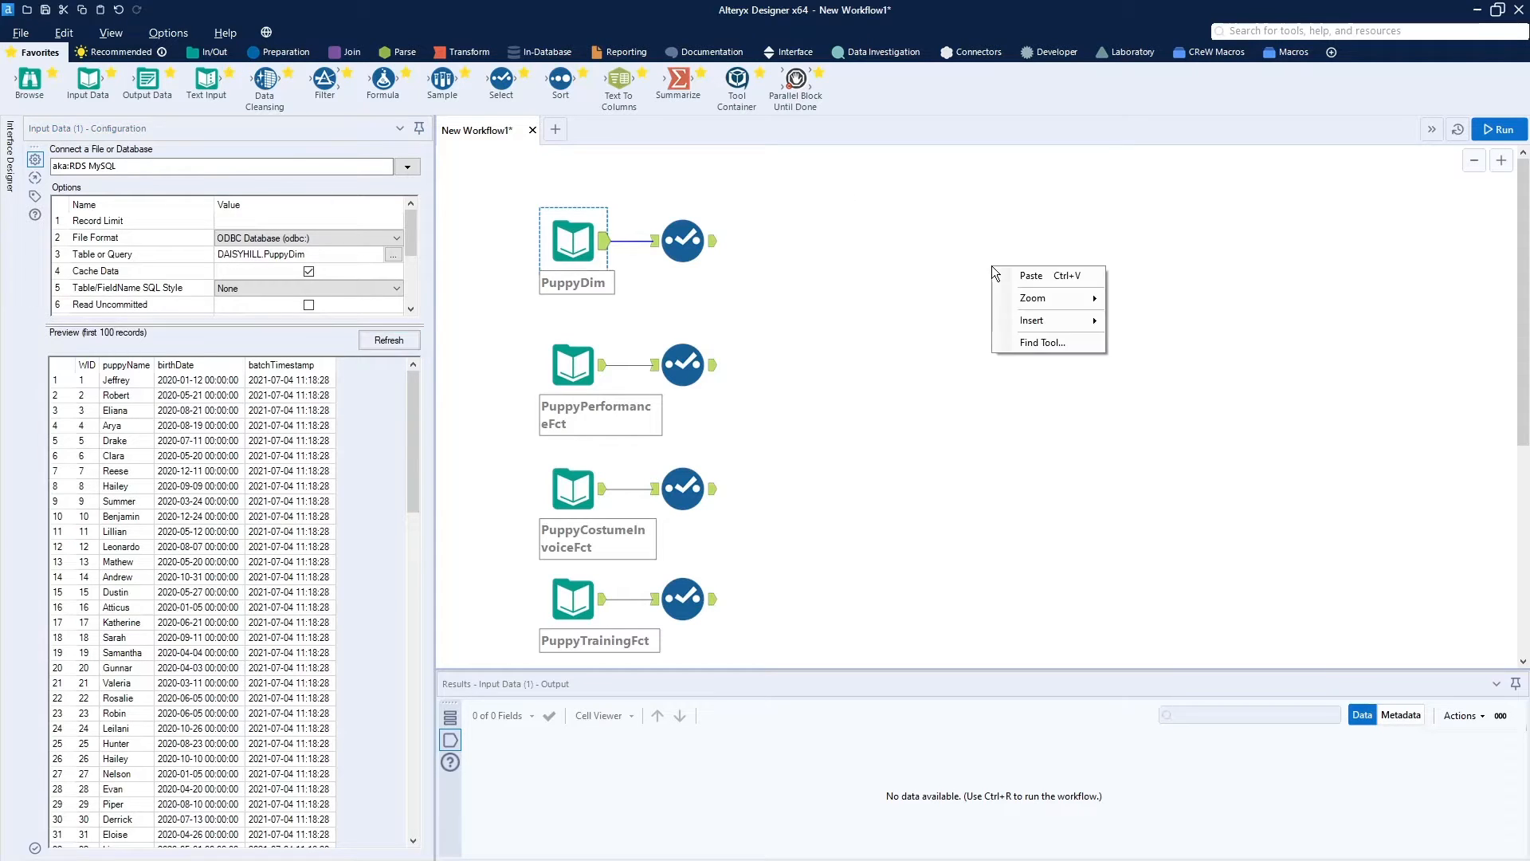
left_click(1036, 276)
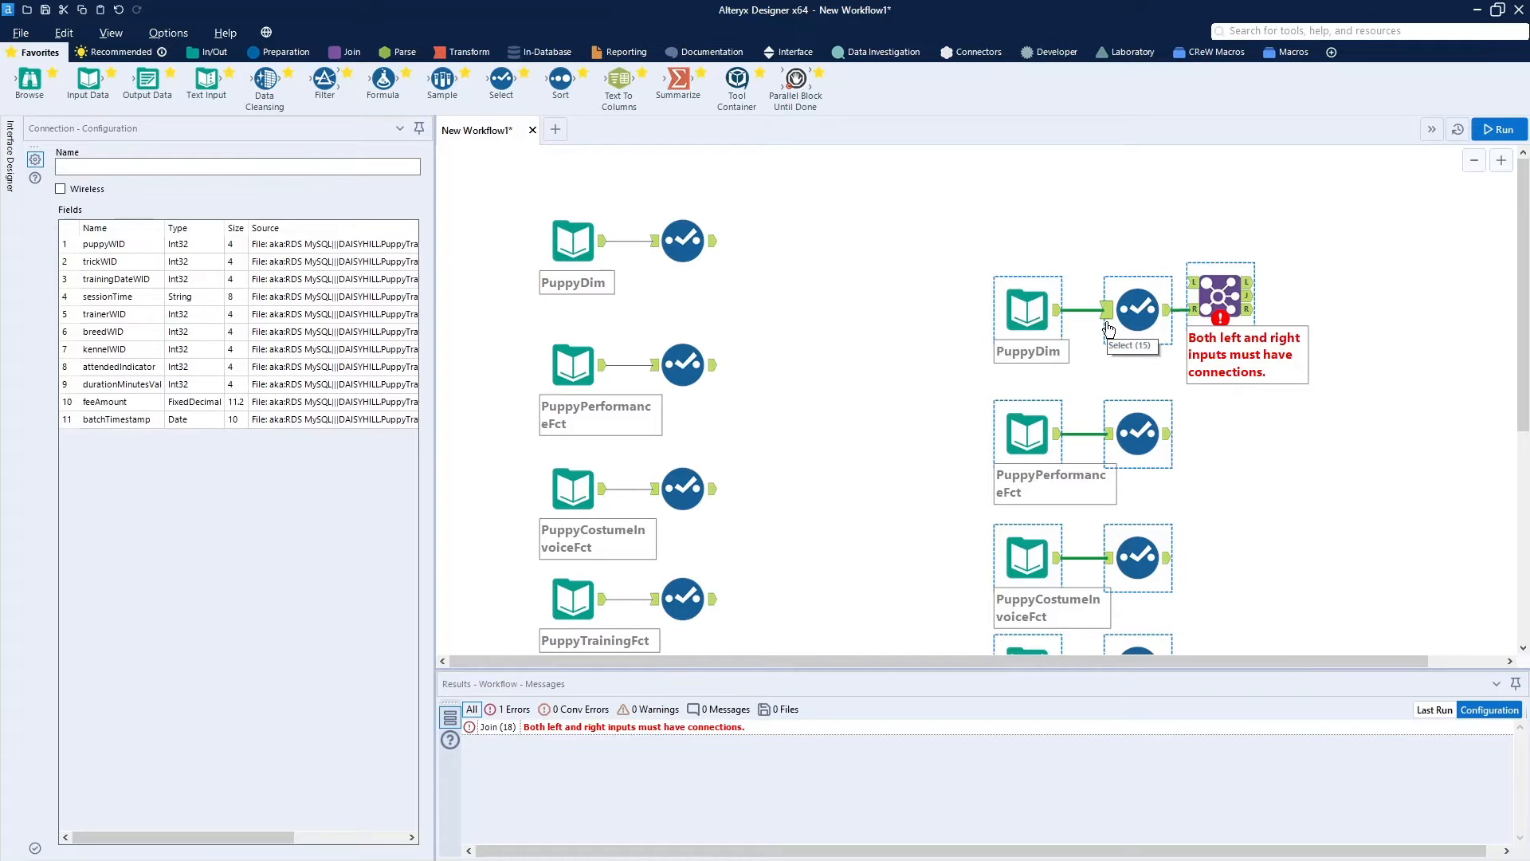
key("Delete")
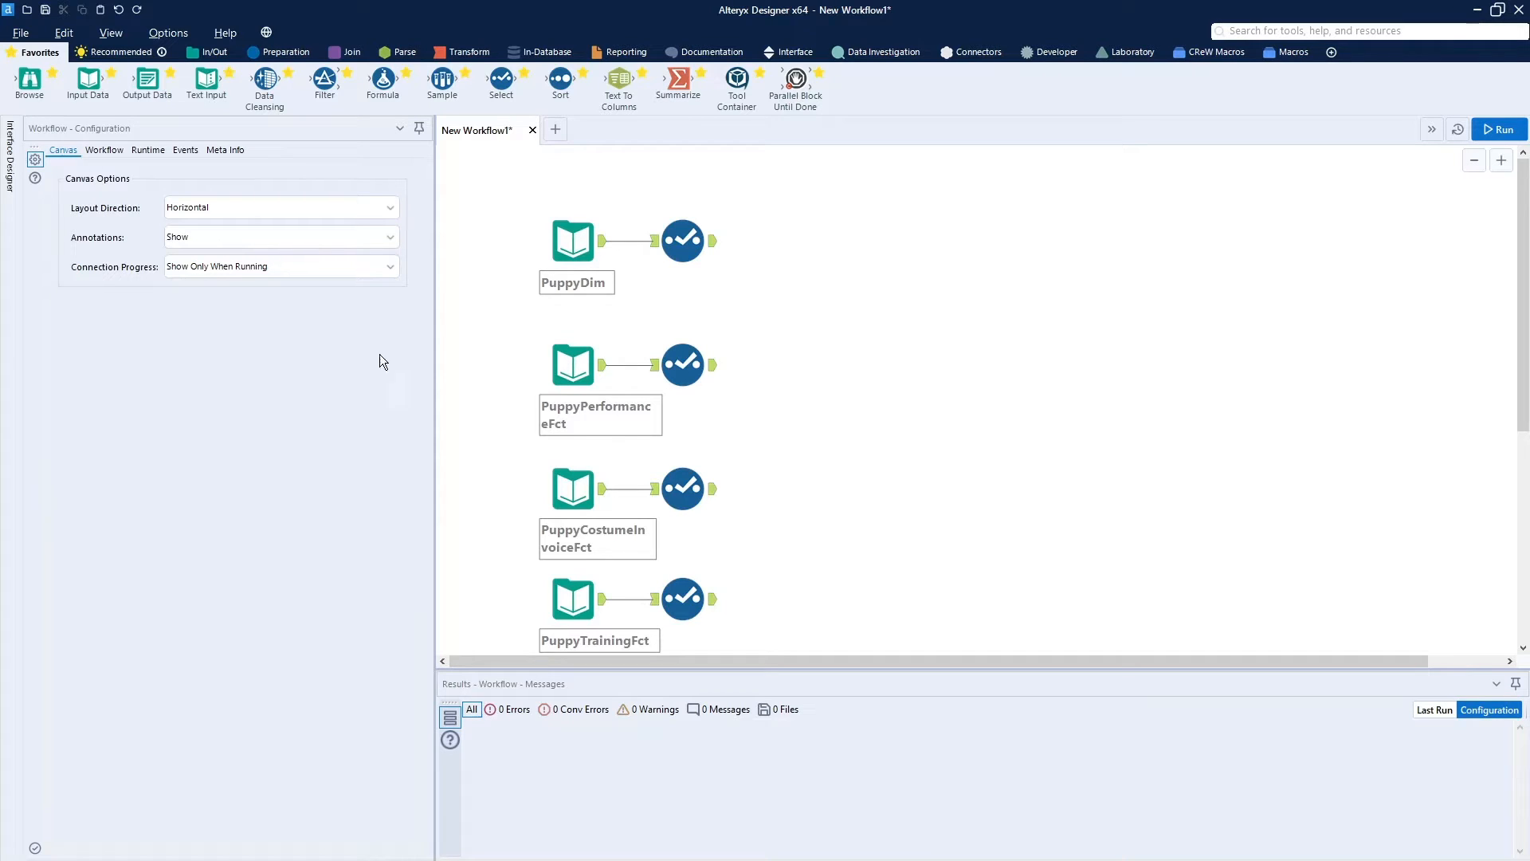
Paste the DateDim input with its Select and Join tools above PuppyDim, and shift the four Puppy branches down to make room.
right_click(851, 285)
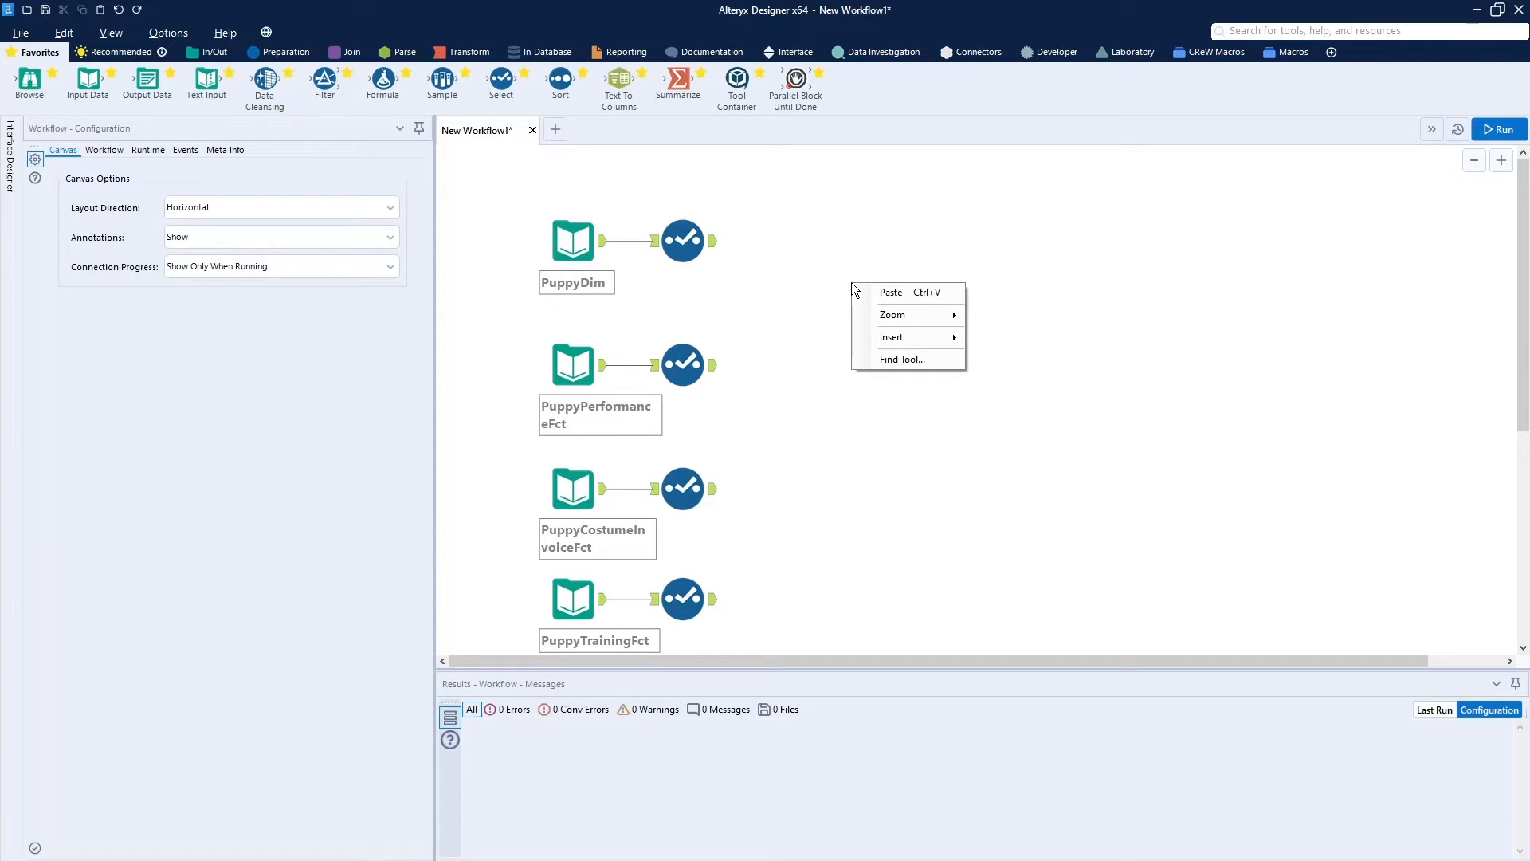
left_click(902, 298)
left_click_drag(884, 313, 728, 175)
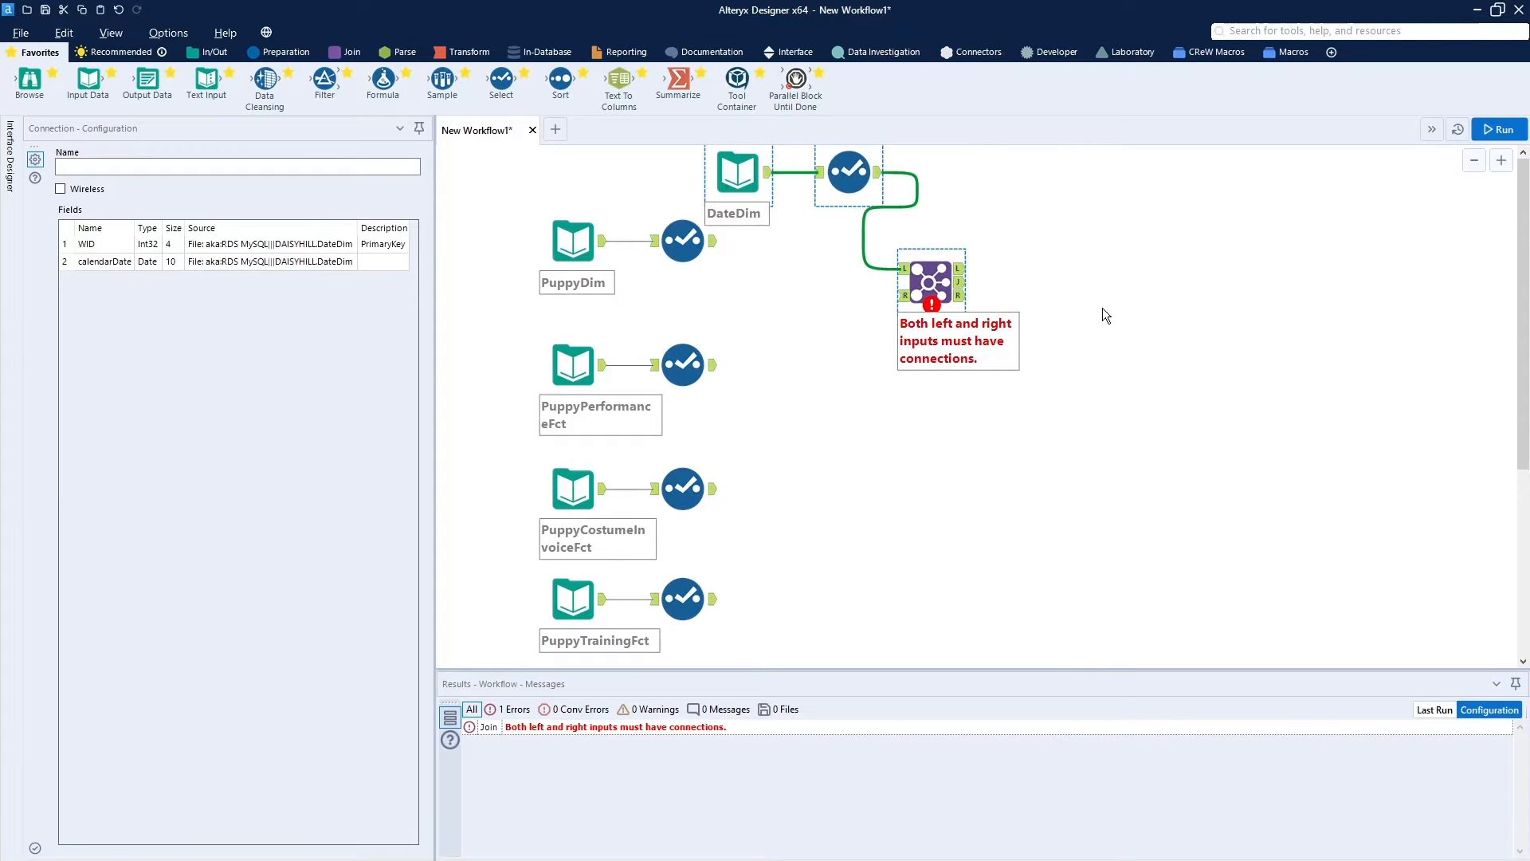
left_click_drag(494, 243, 757, 629)
left_click_drag(561, 376, 561, 432)
Align the DateDim input and its Select with the Puppy branches, and place the Join beside PuppyDim with PuppyDim's Select feeding its right input.
left_click_drag(728, 181, 564, 193)
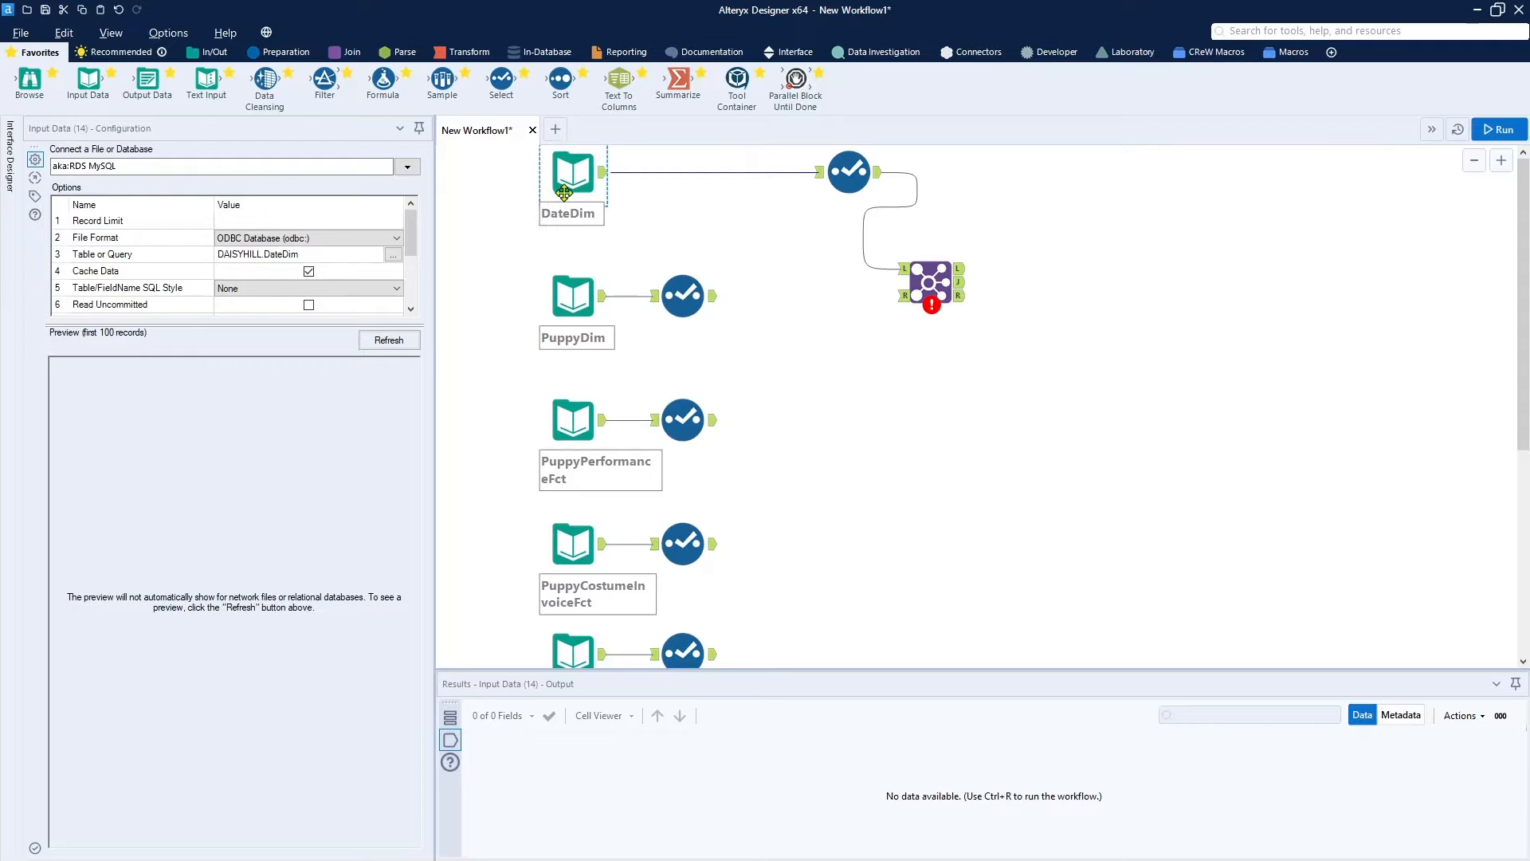
left_click_drag(851, 166, 686, 164)
left_click(930, 282)
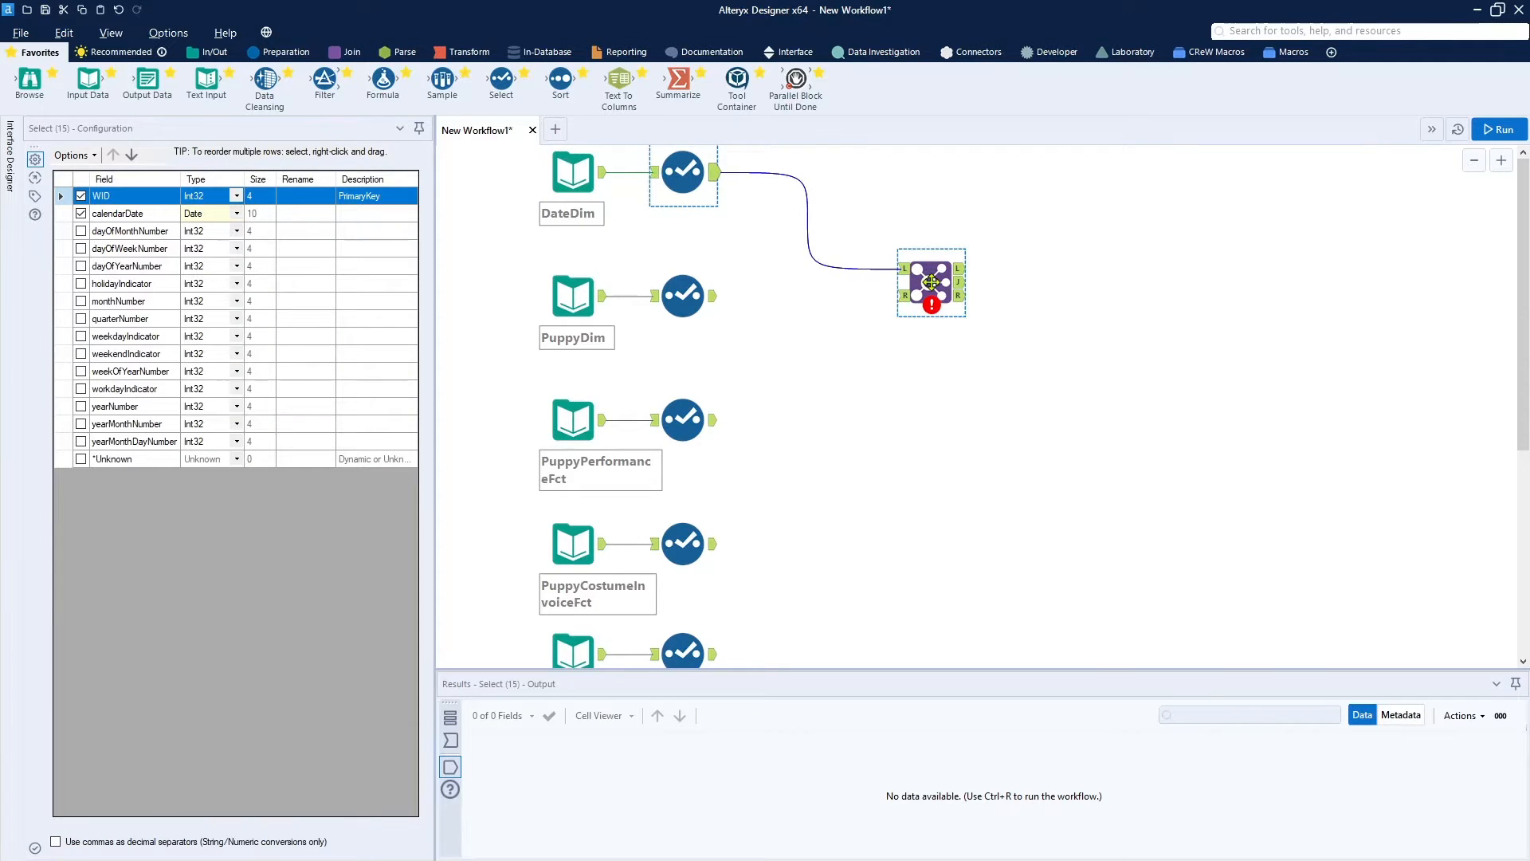
left_click_drag(931, 282, 808, 282)
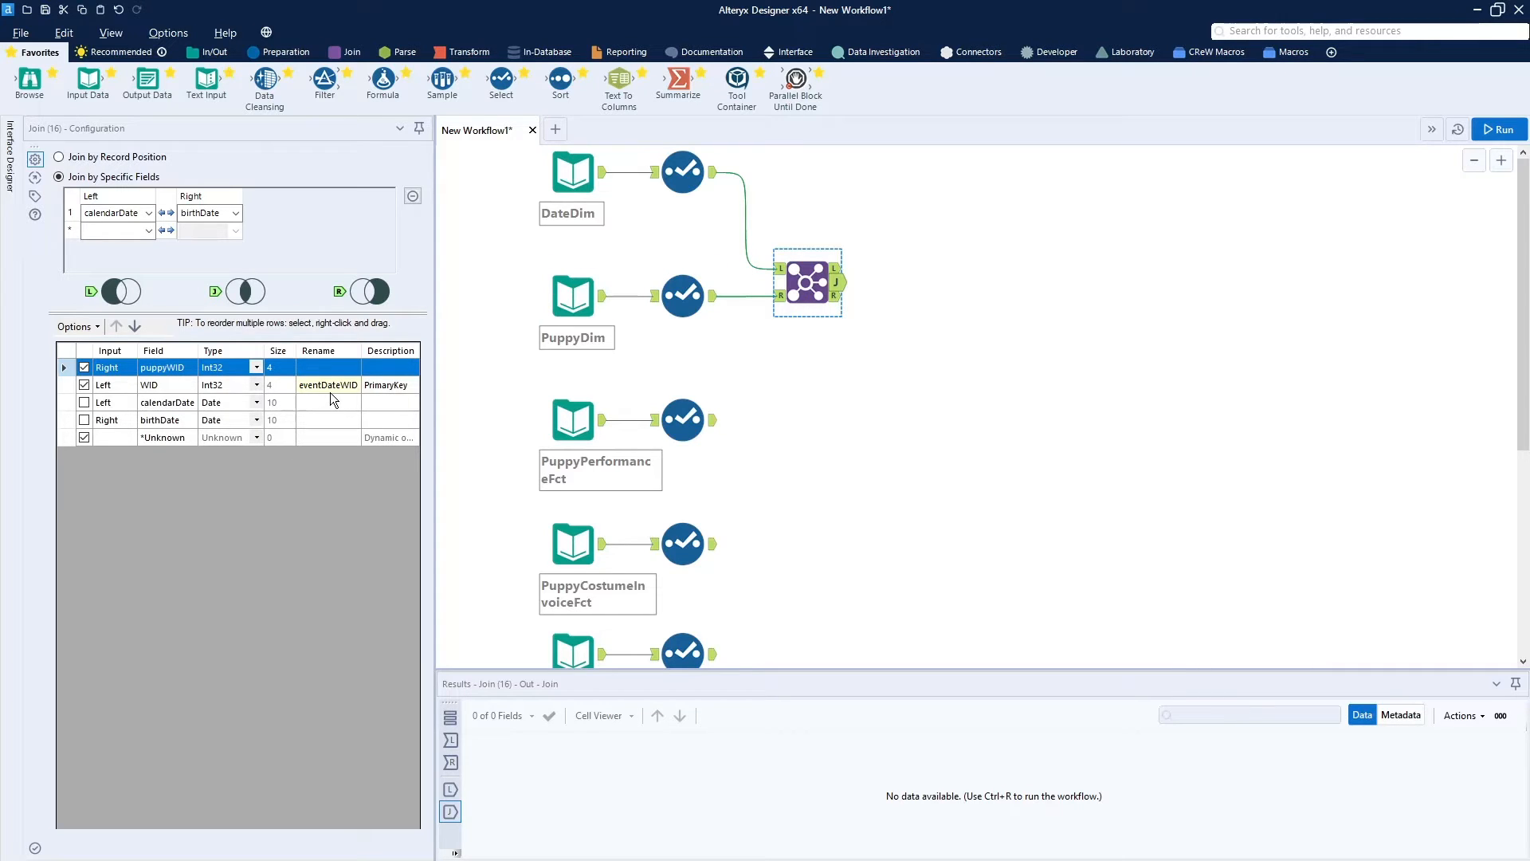
Examine the selected and renamed fields in the Select tools of DateDim, PuppyDim and the three fact inputs.
left_click(683, 171)
left_click(693, 294, "ctrl")
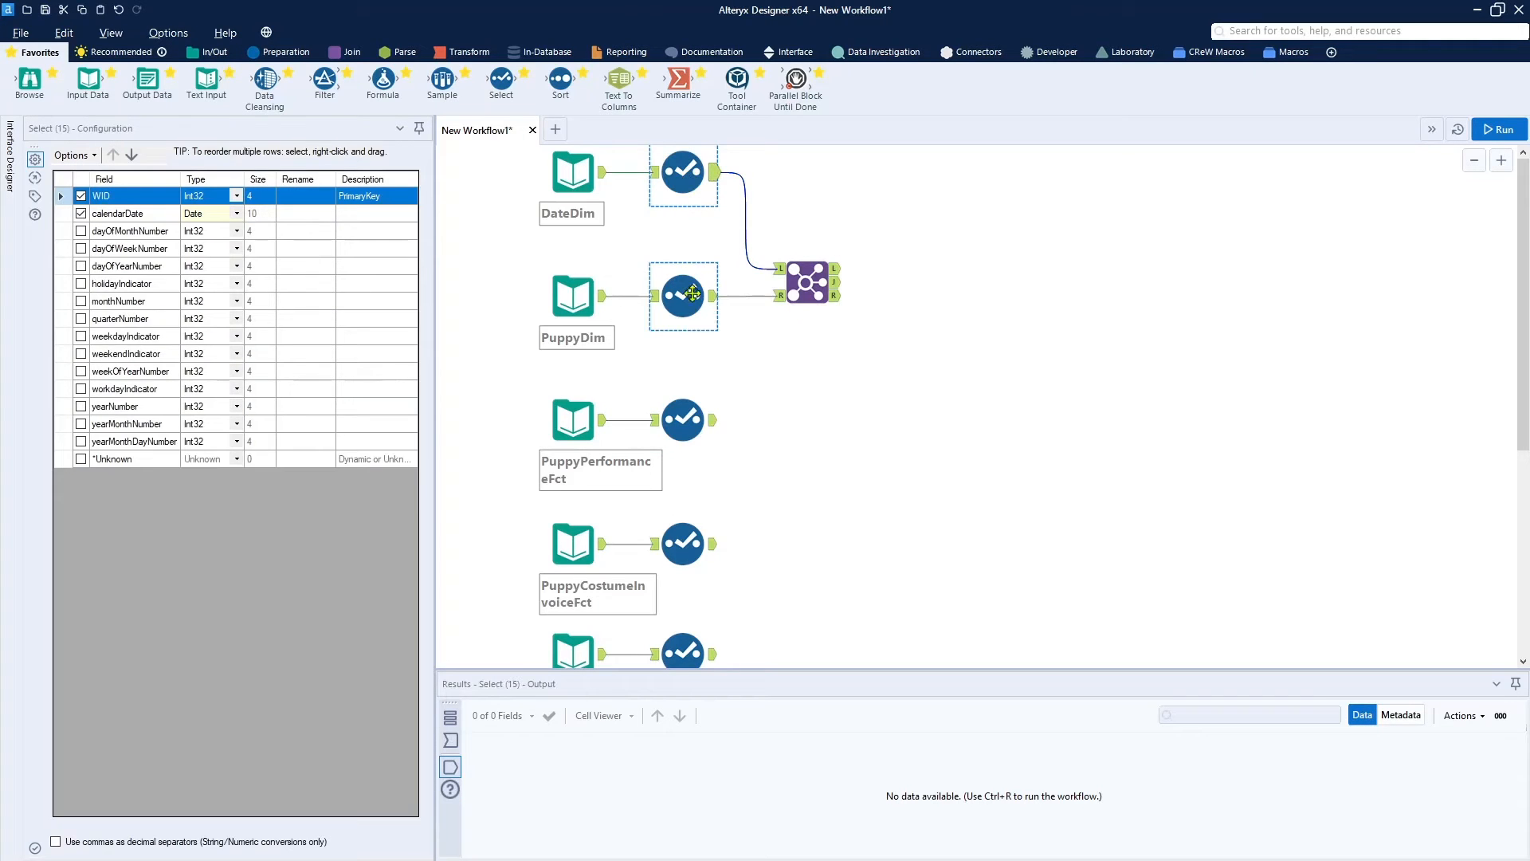
left_click(692, 294)
left_click(700, 414, "ctrl")
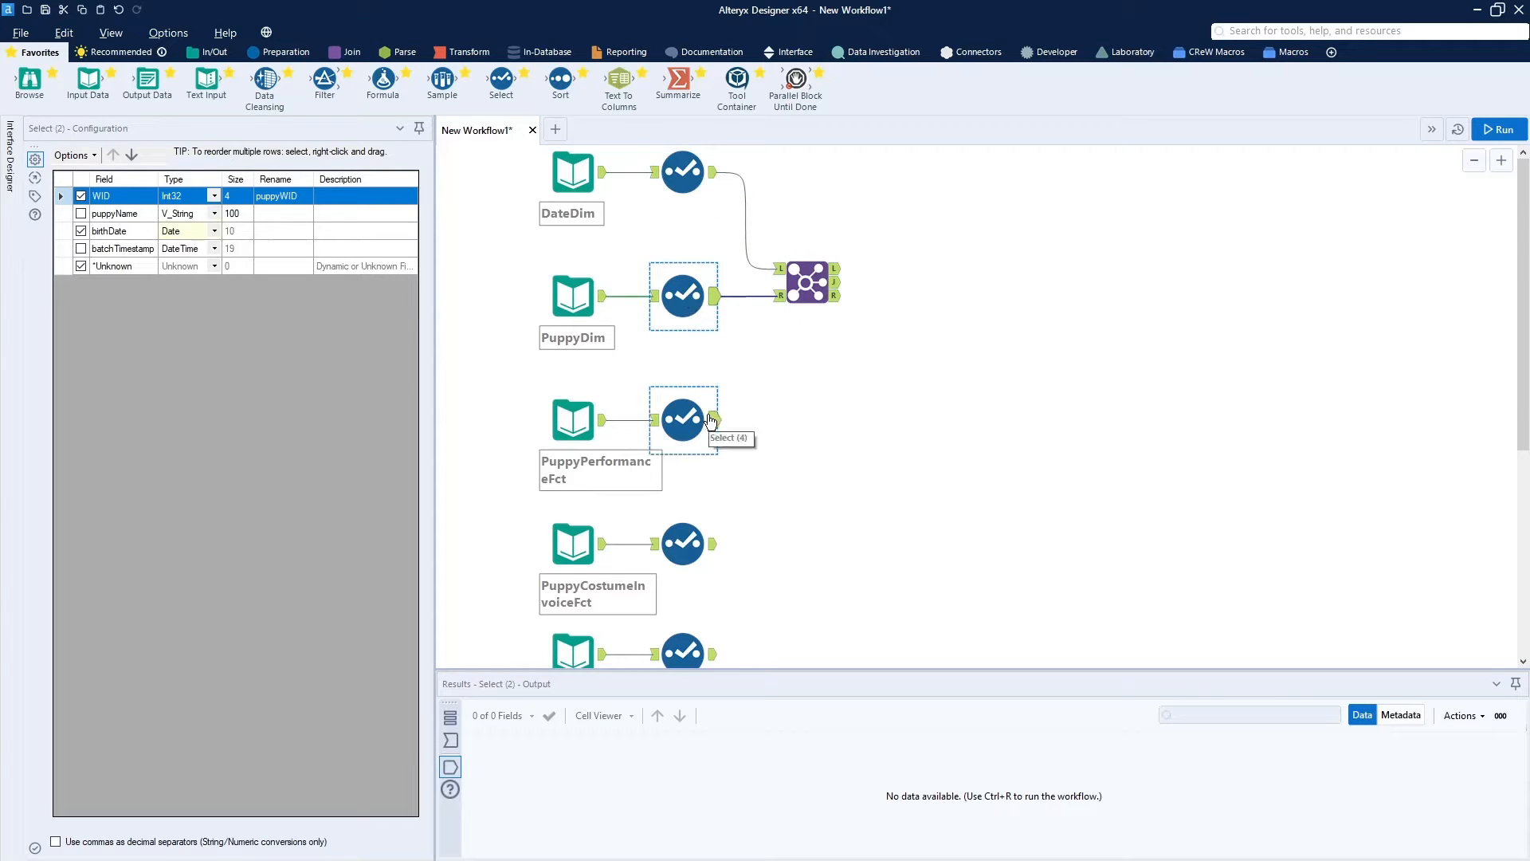
left_click(708, 420)
left_click(677, 521, "ctrl")
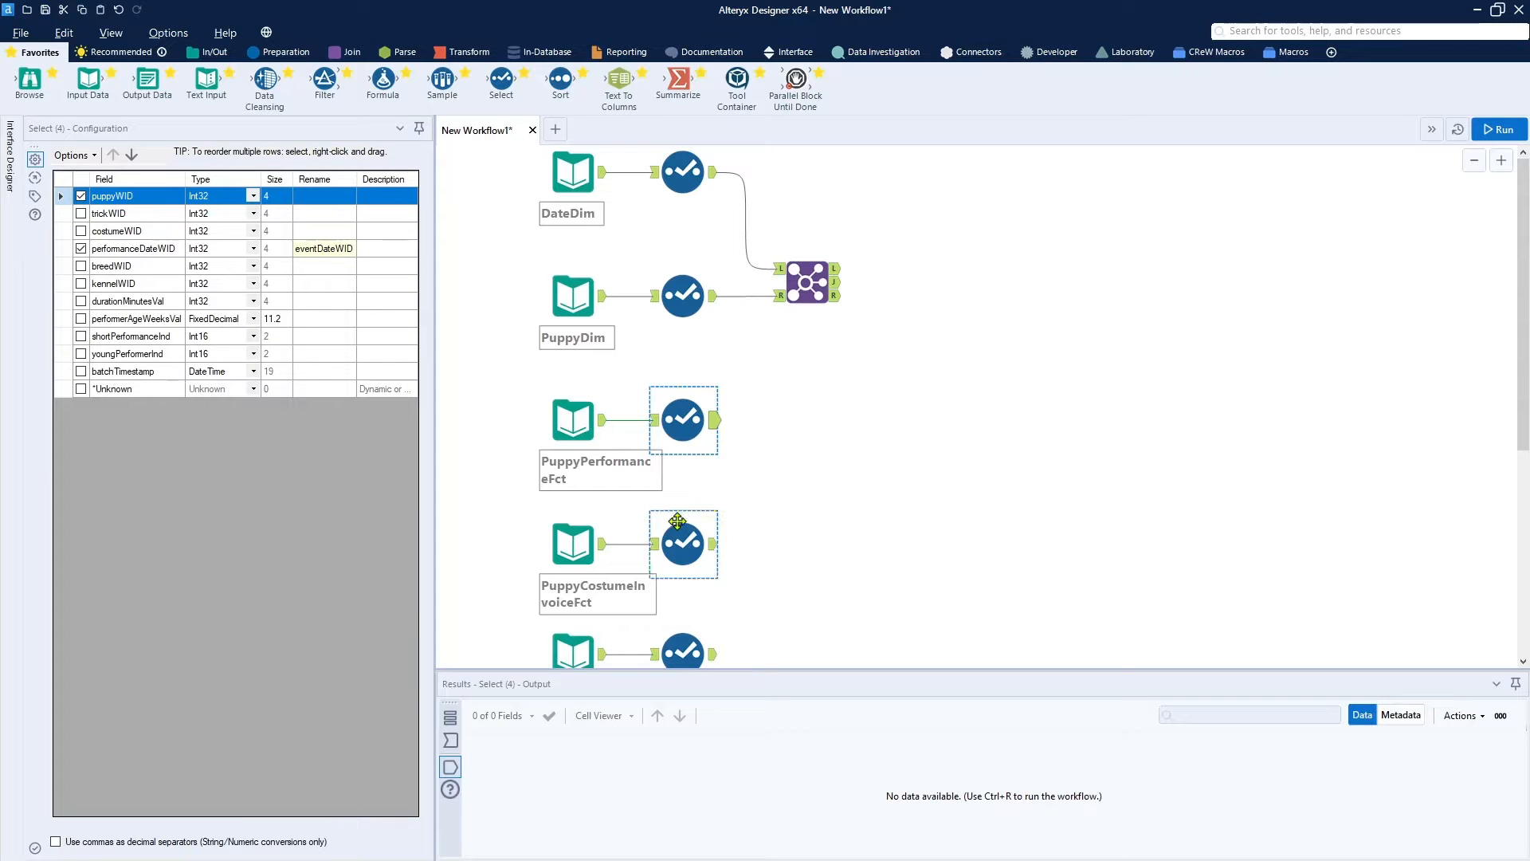
left_click(686, 540)
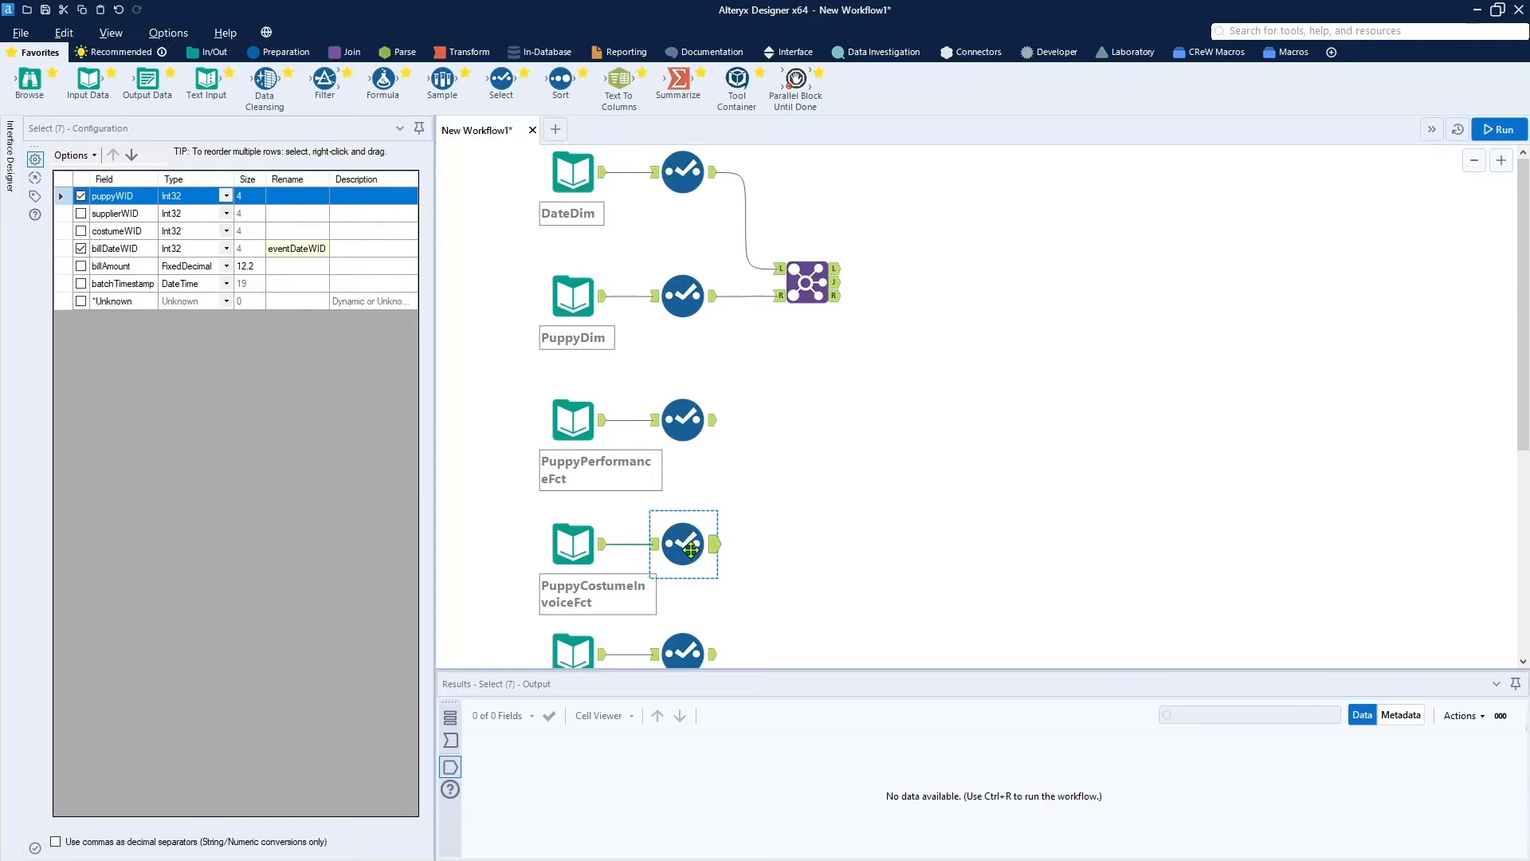
left_click(682, 649, "ctrl")
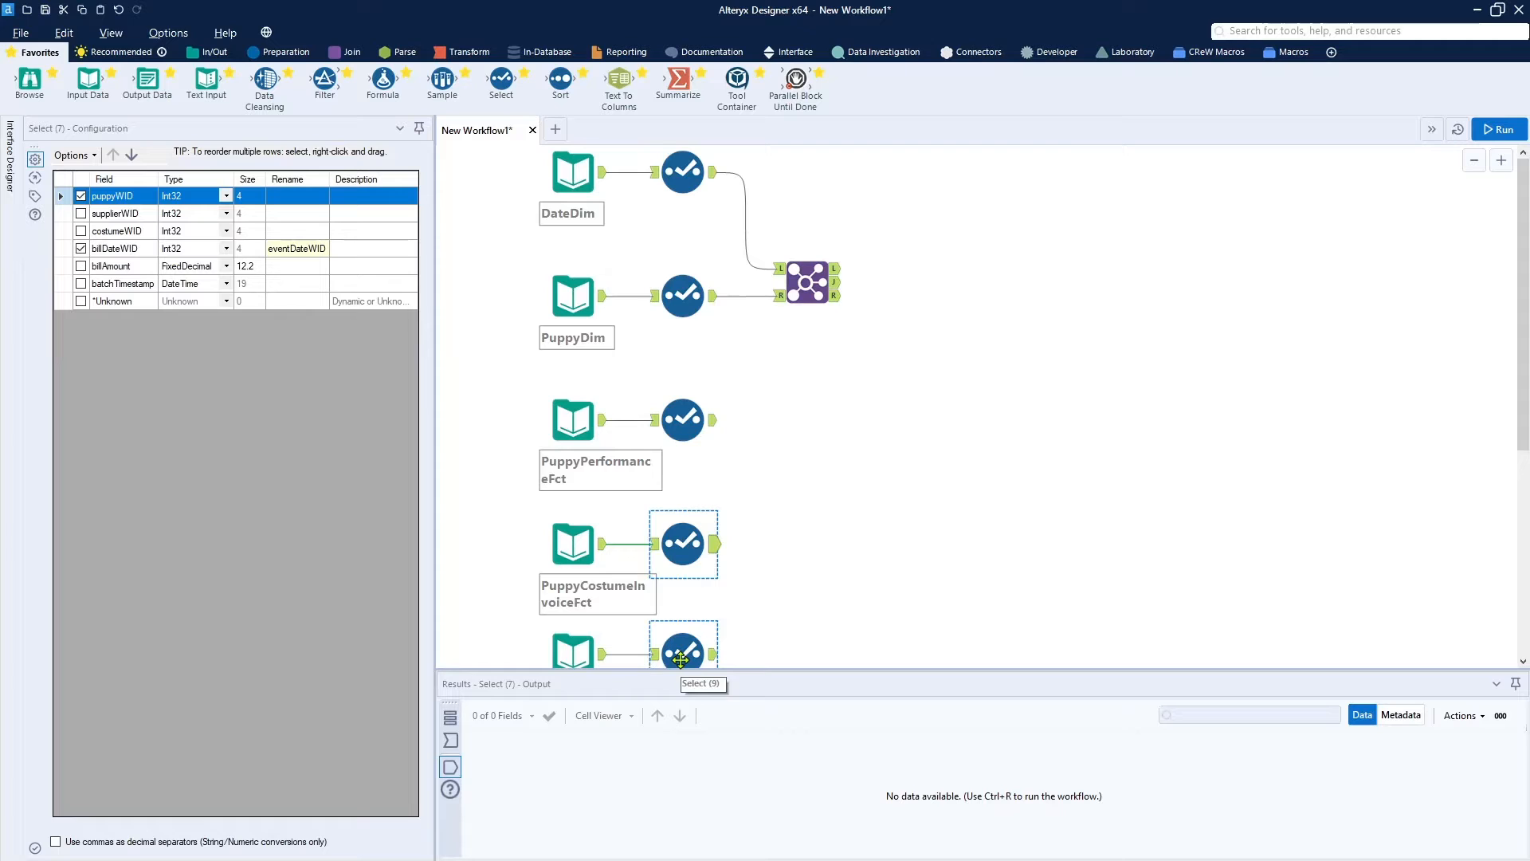
left_click(679, 658)
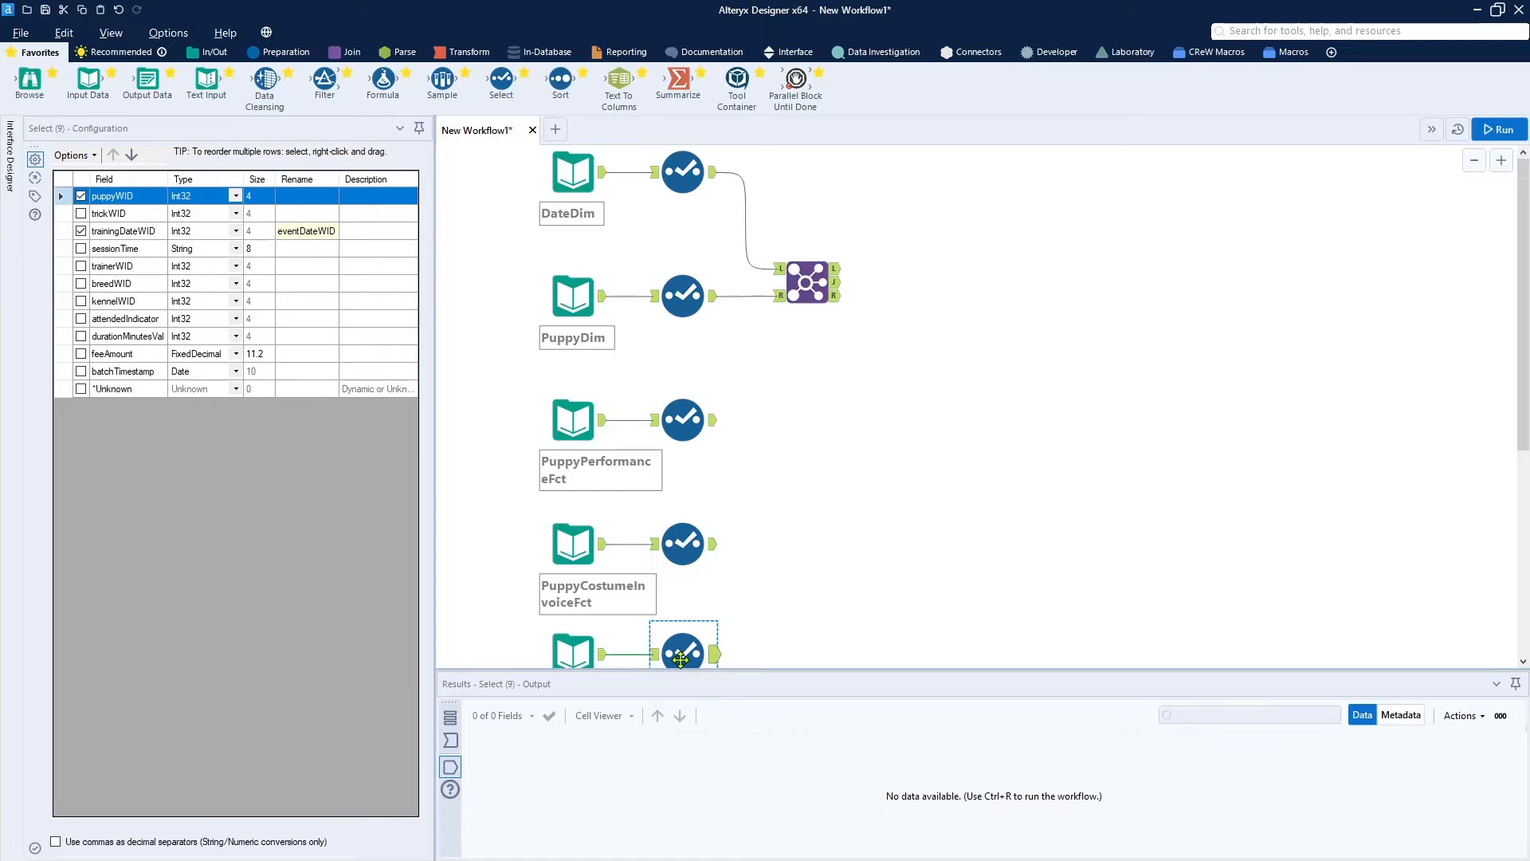
Run the workflow and check the output records of the three fact Select tools and the Join.
left_click(1501, 132)
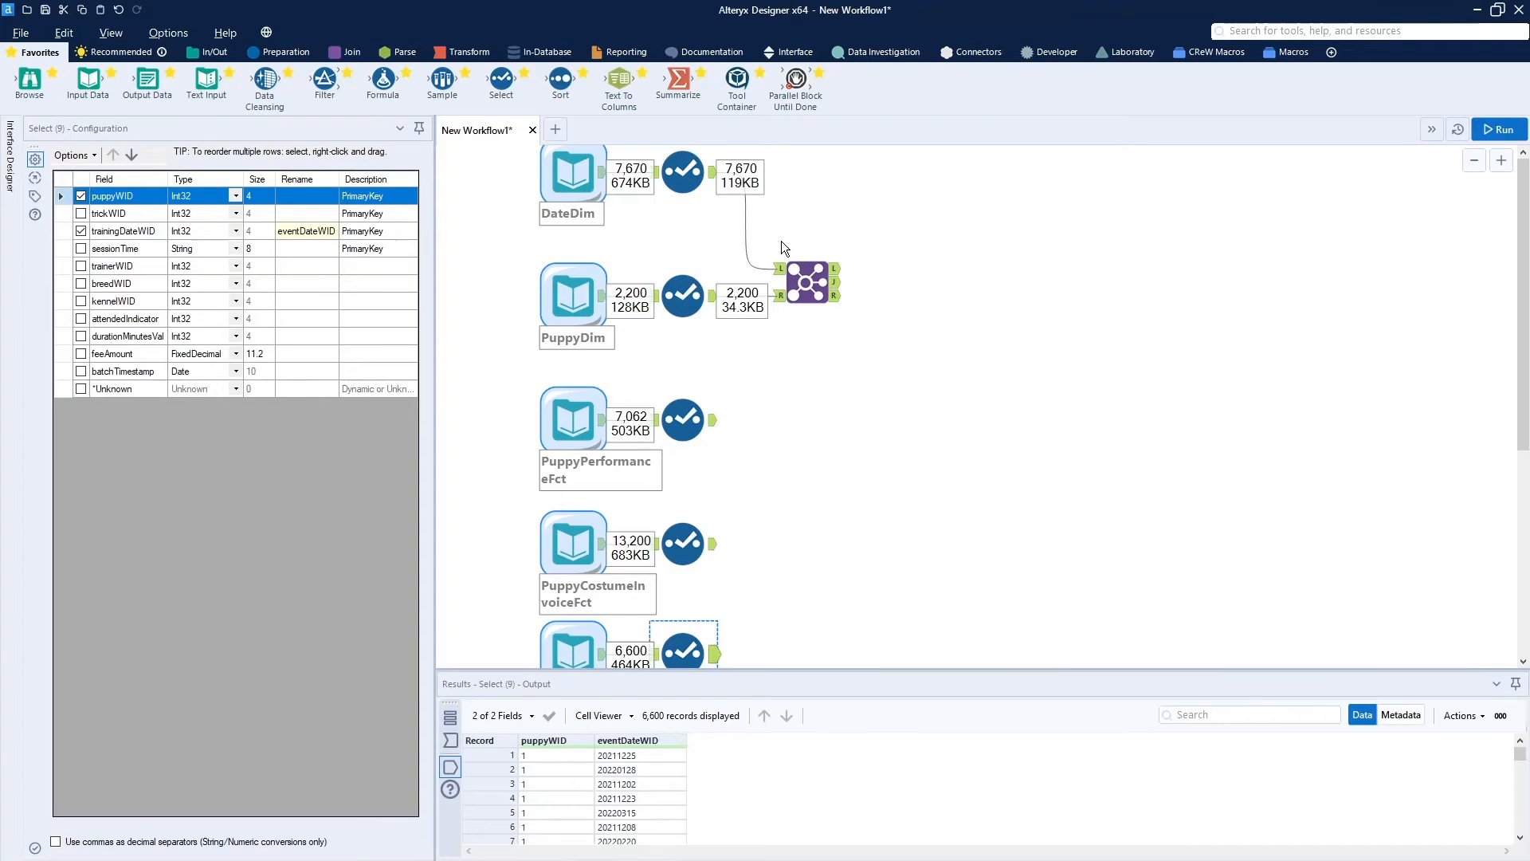
left_click(709, 419)
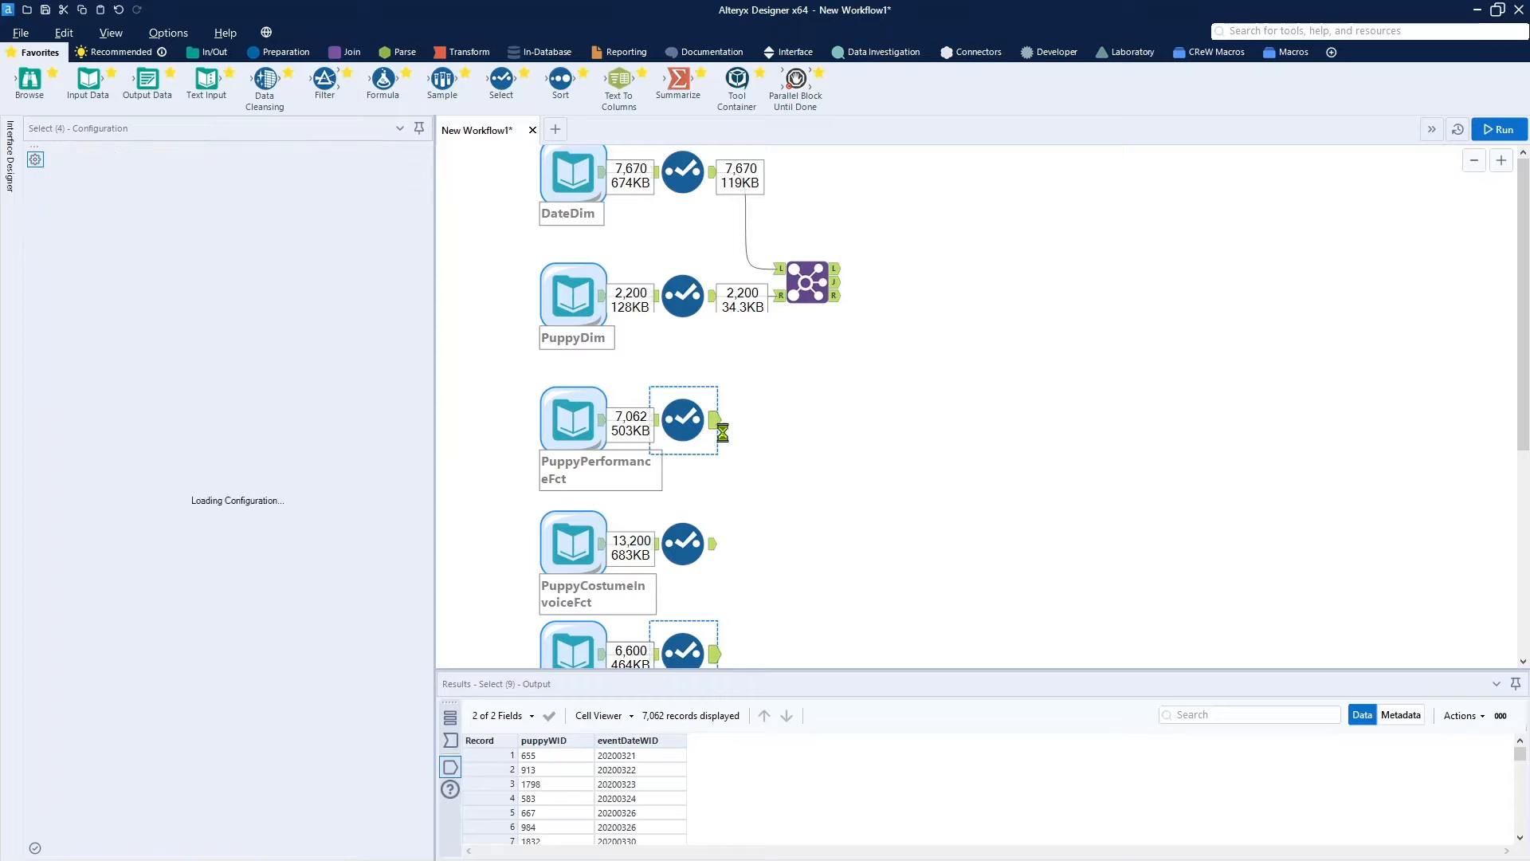
left_click(709, 545)
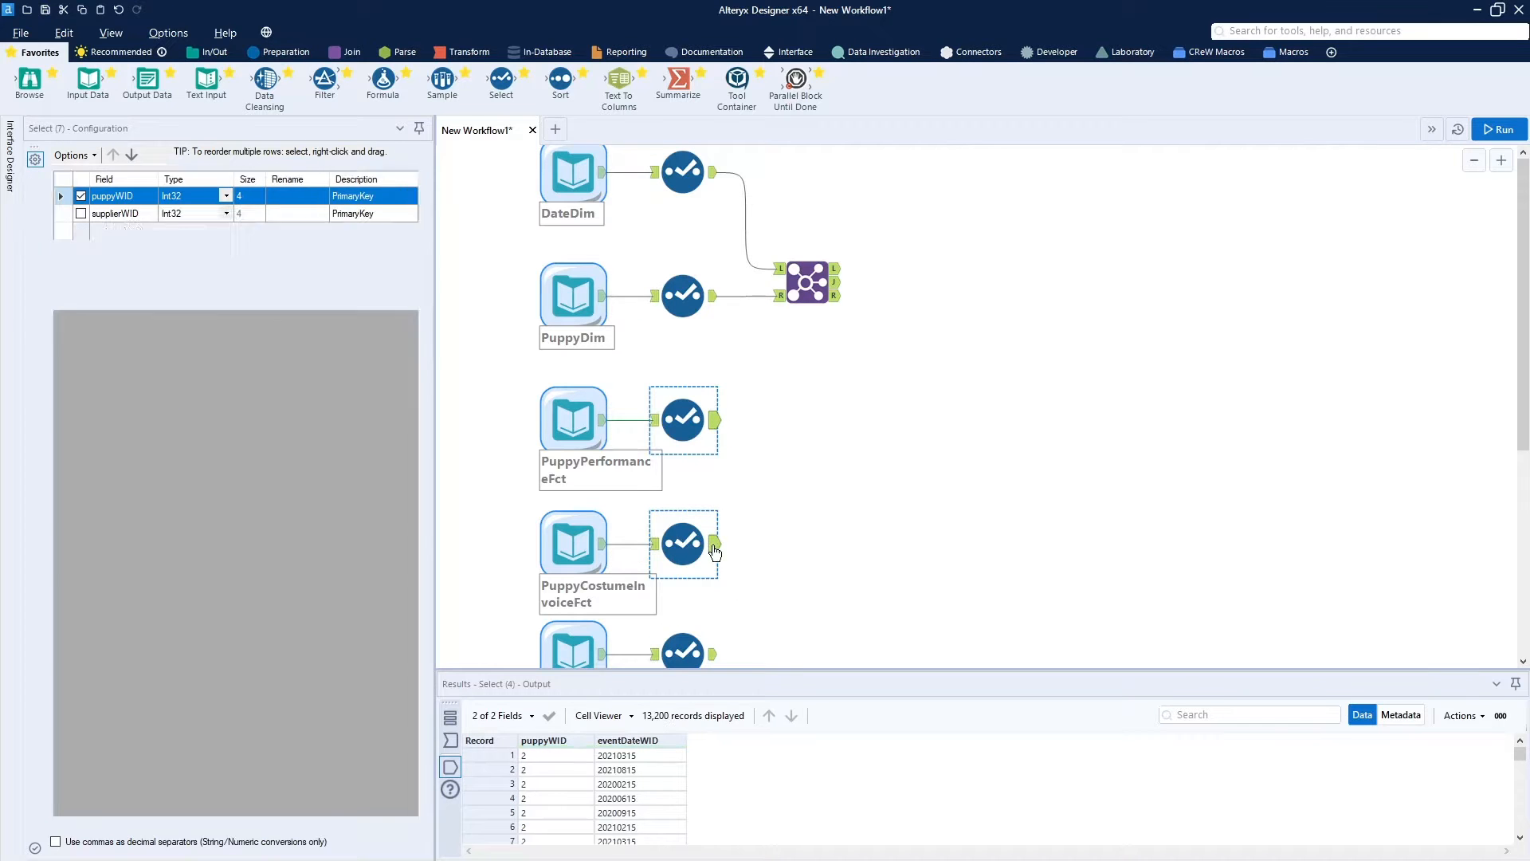
left_click(716, 660)
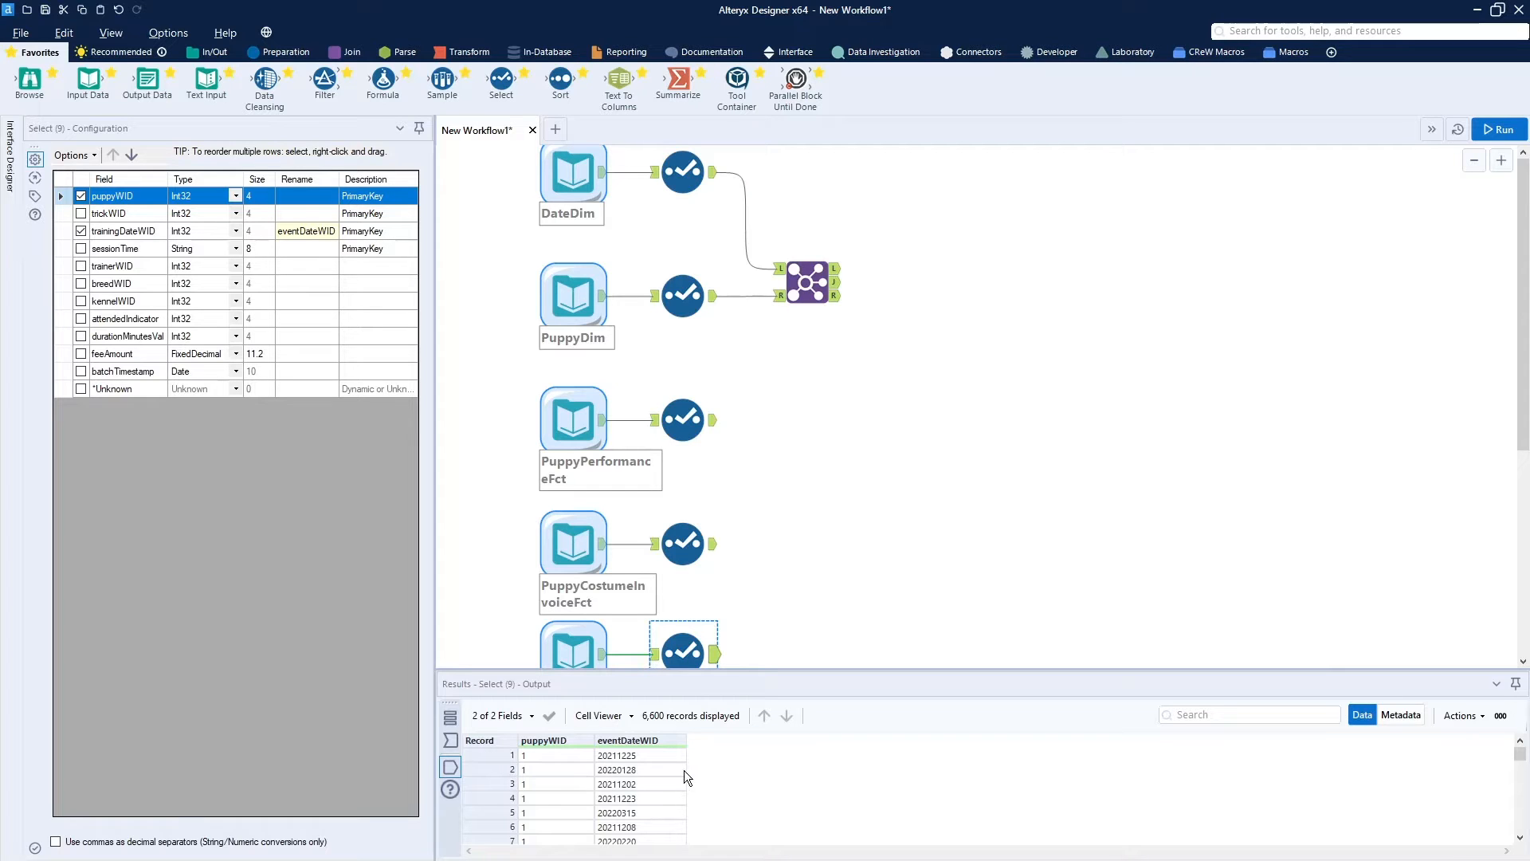
left_click(836, 285)
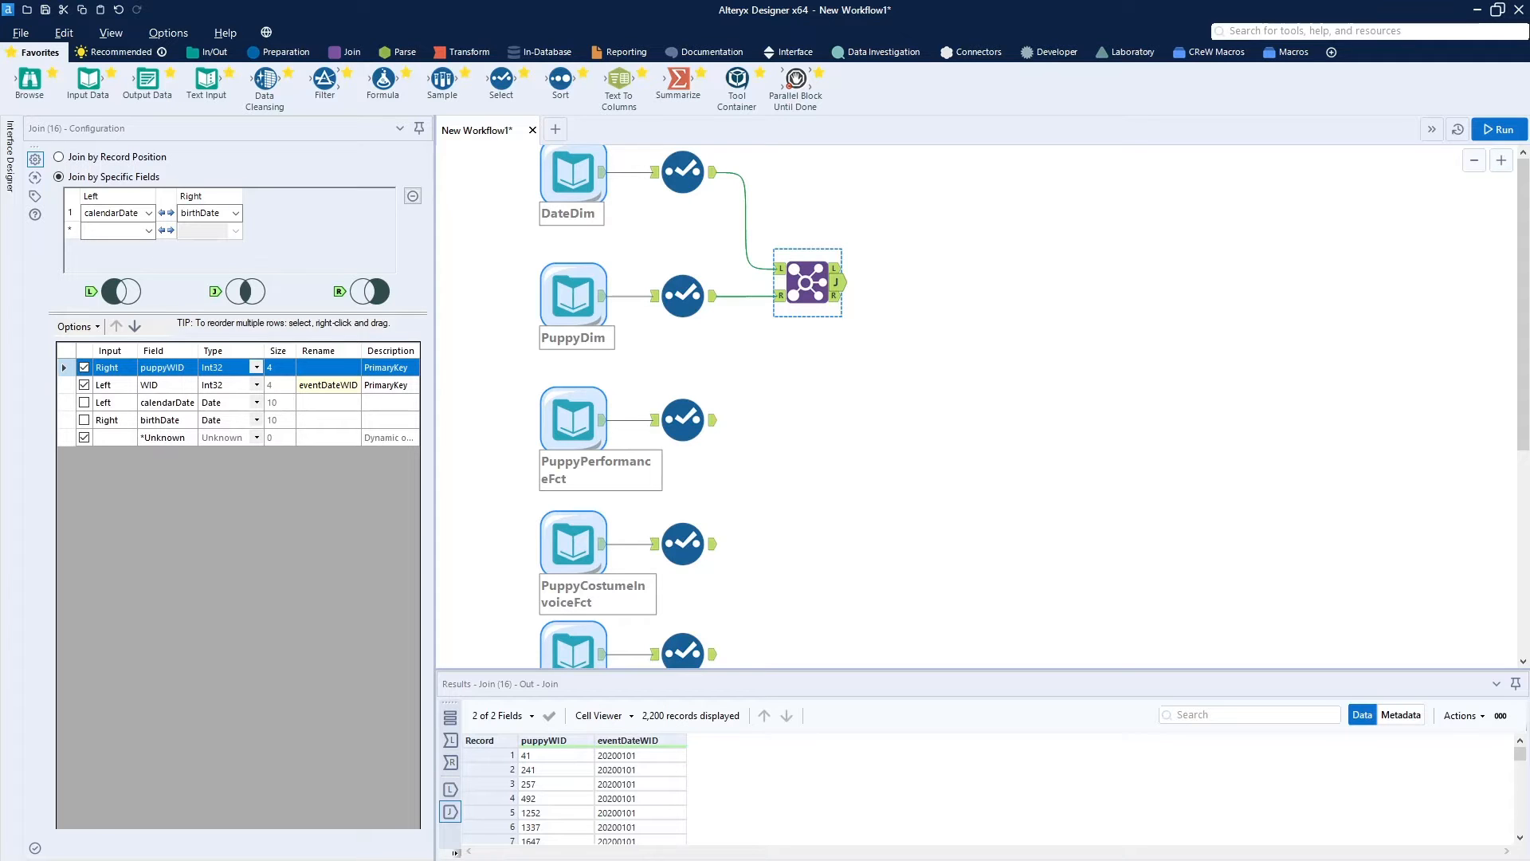
Paste the "create event fields" Formula and Select pairs and line them up beside the Join and the fact branches.
left_click(1096, 408)
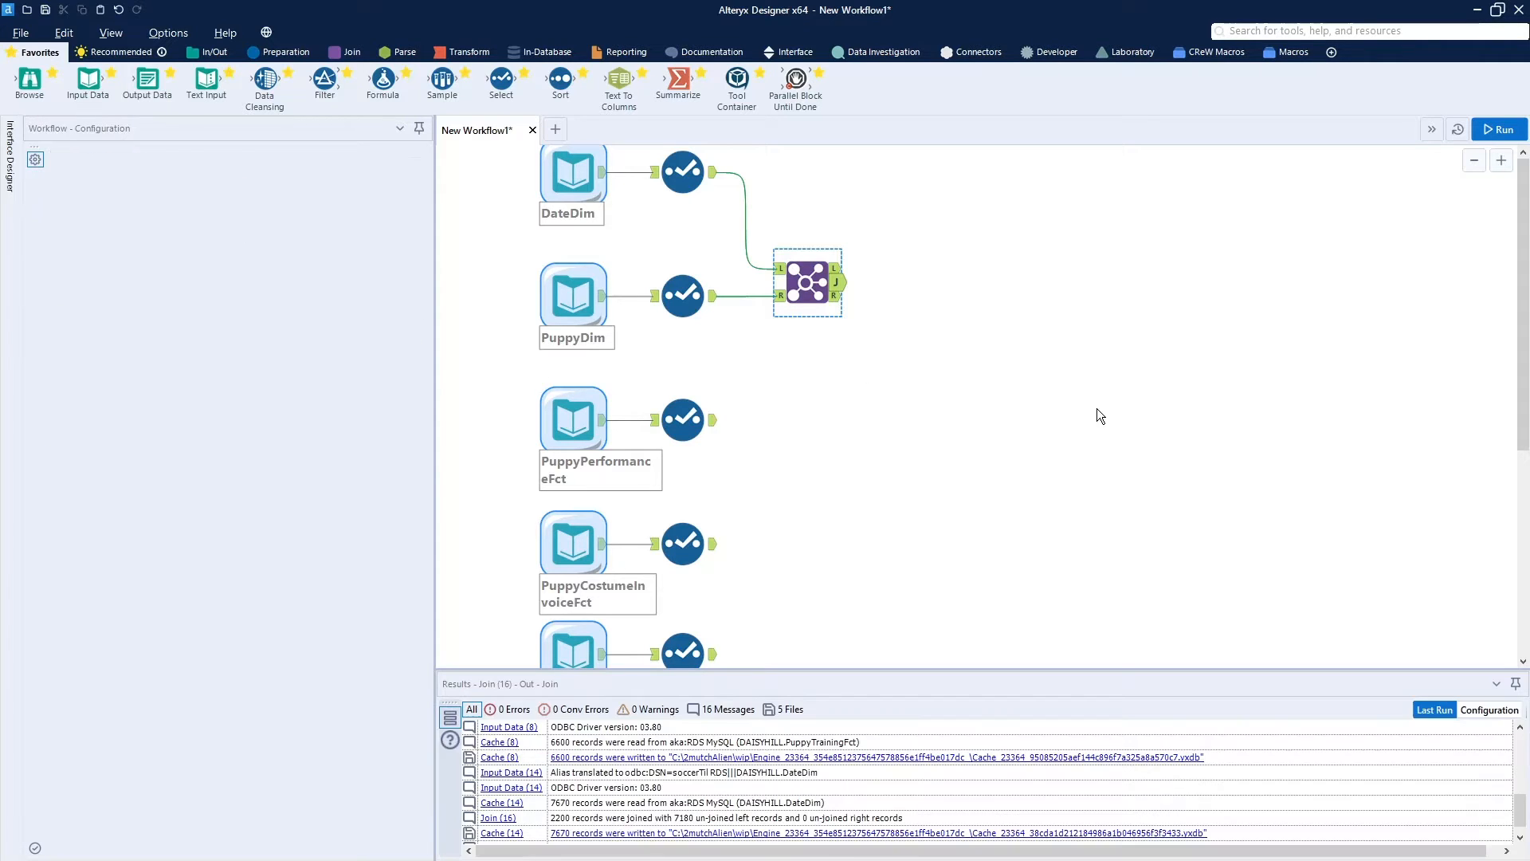
key("ctrl+v")
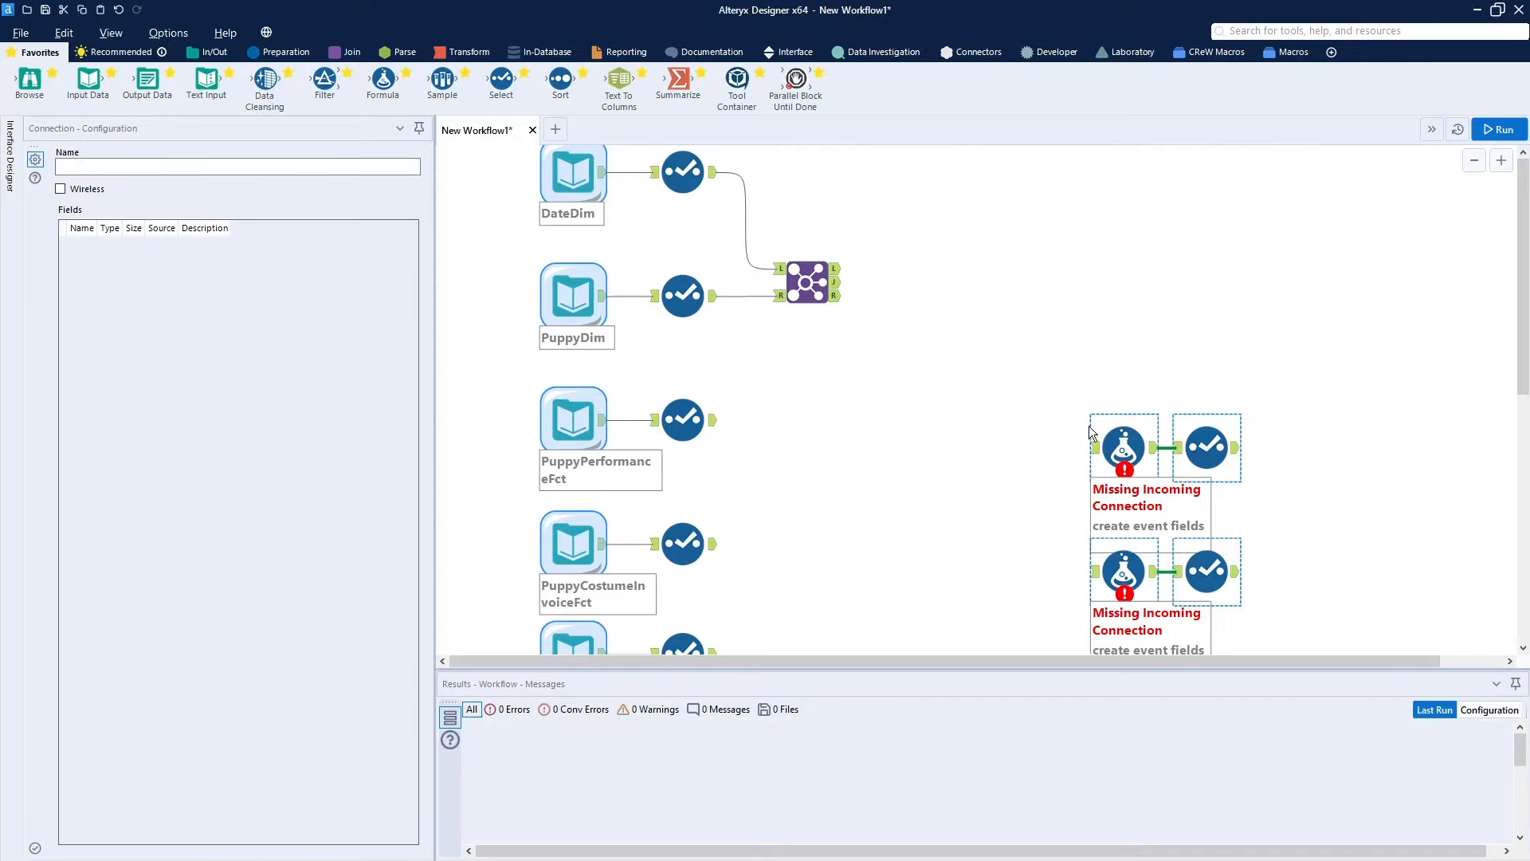
left_click_drag(1131, 452, 909, 291)
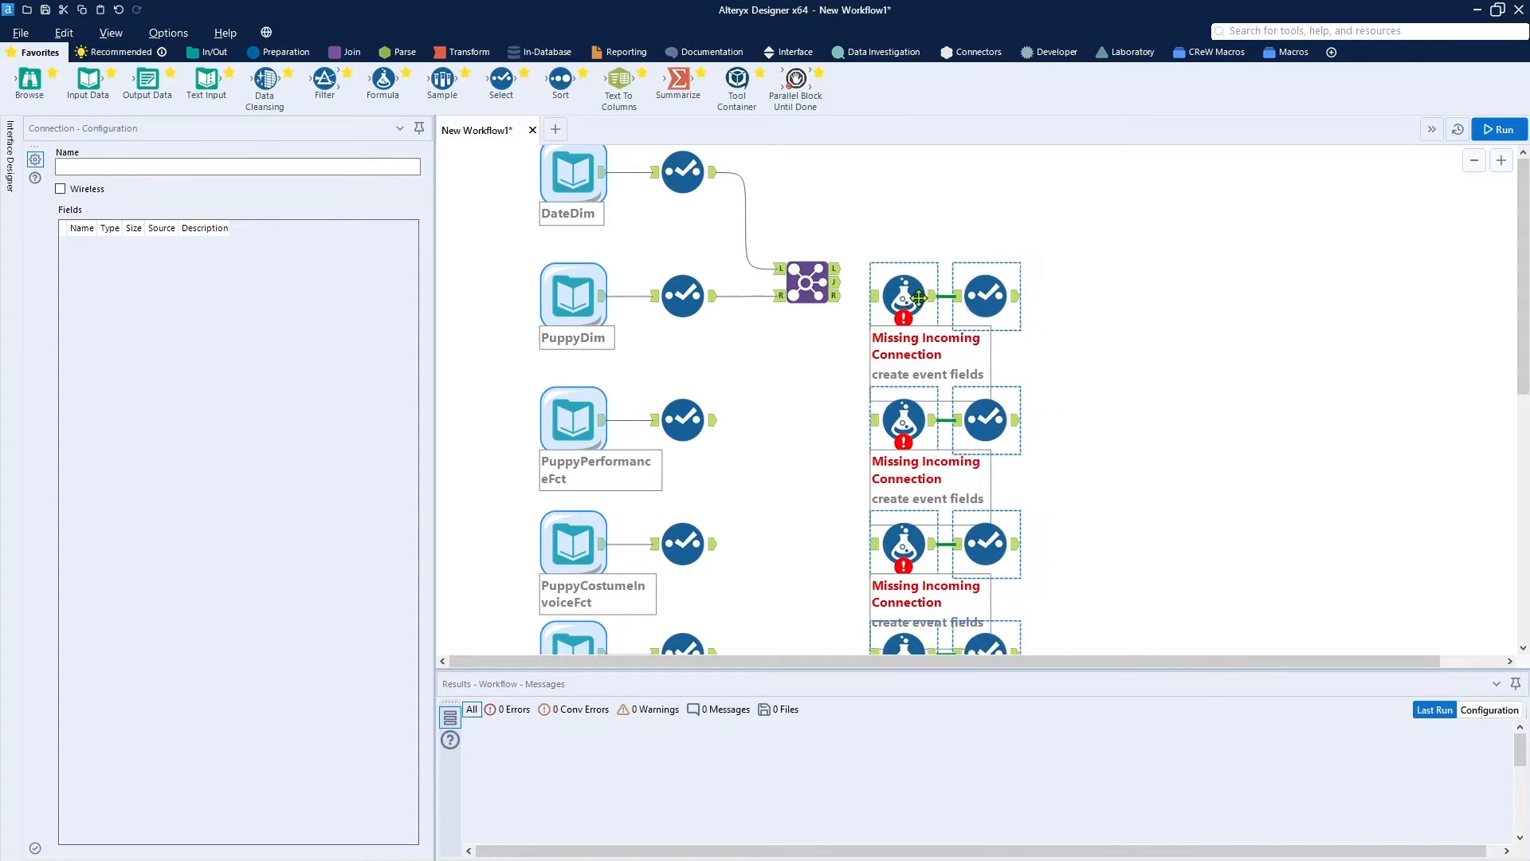
left_click(836, 361)
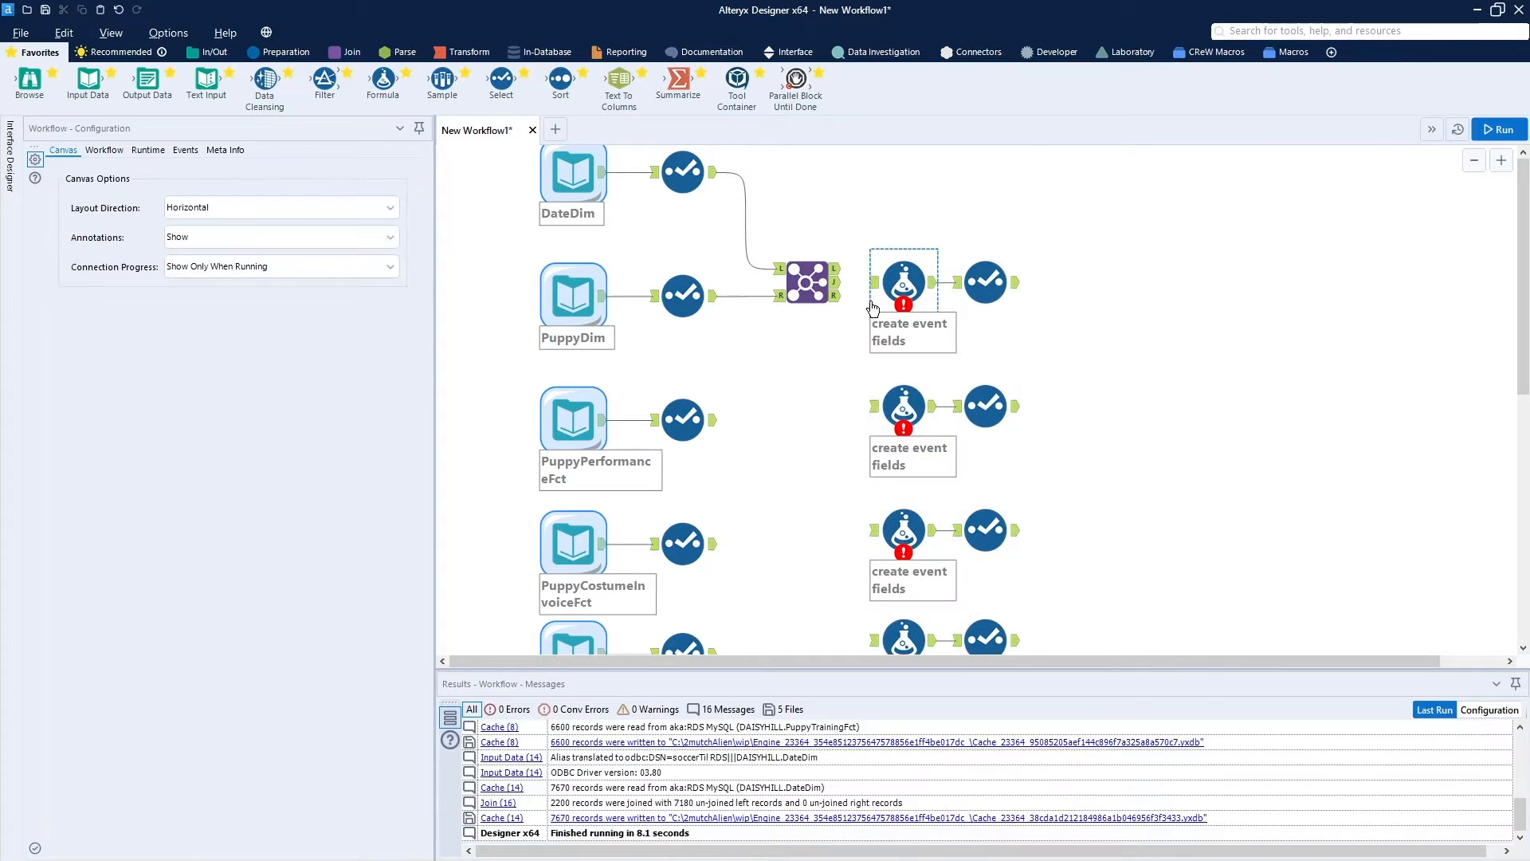
Connect the Join's matched output and the three fact Selects to their "create event fields" Formulas, and align the three fact pairs with their branches.
left_click(842, 292)
left_click_drag(841, 285, 874, 282)
left_click_drag(714, 420, 874, 407)
left_click_drag(713, 544, 875, 530)
left_click(712, 651)
left_click_drag(712, 655, 874, 640)
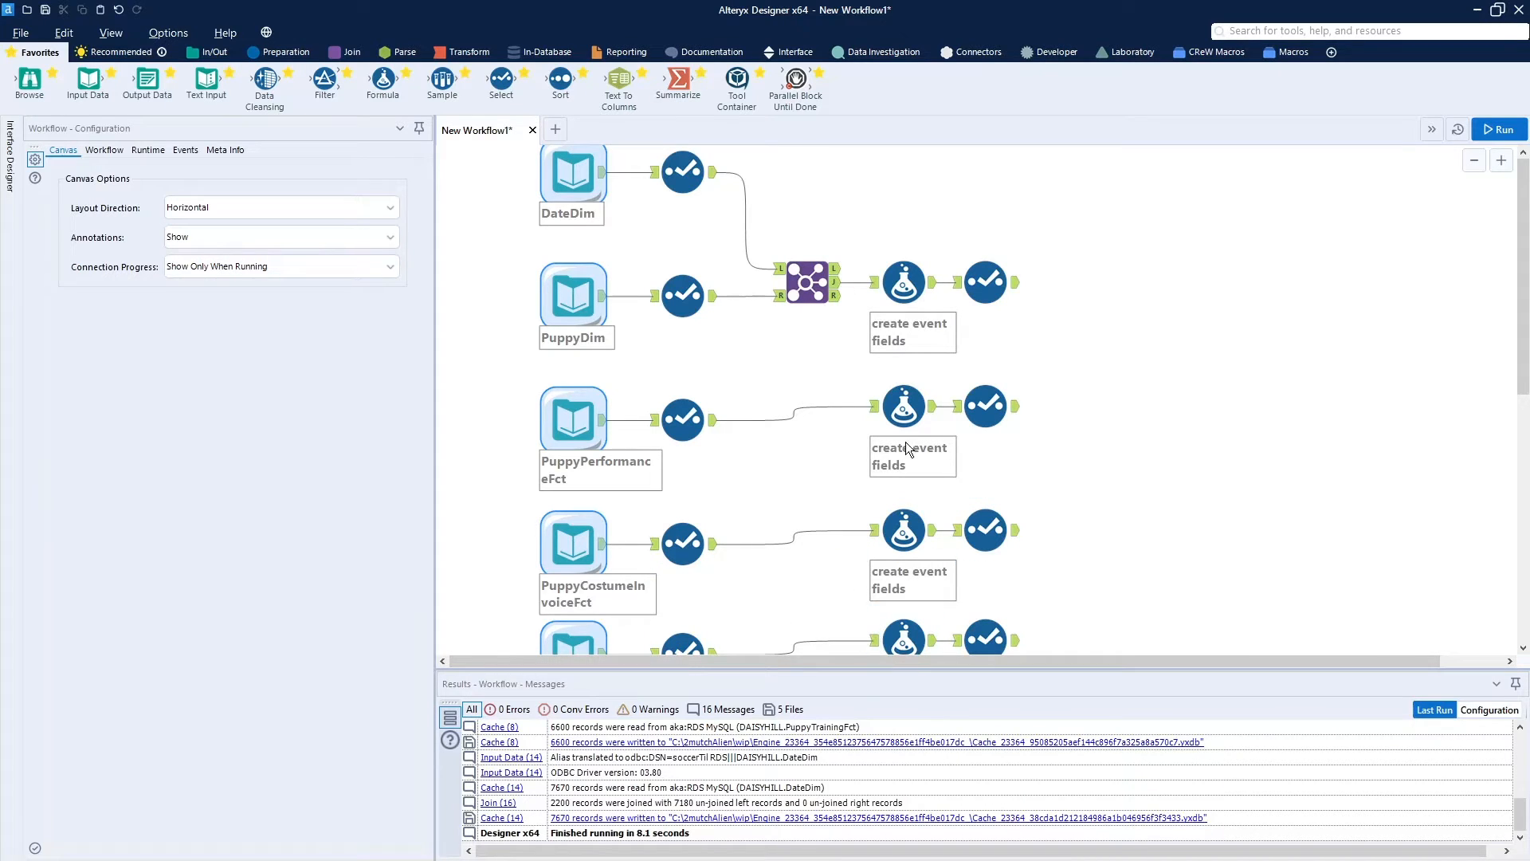
left_click_drag(822, 361, 1034, 660)
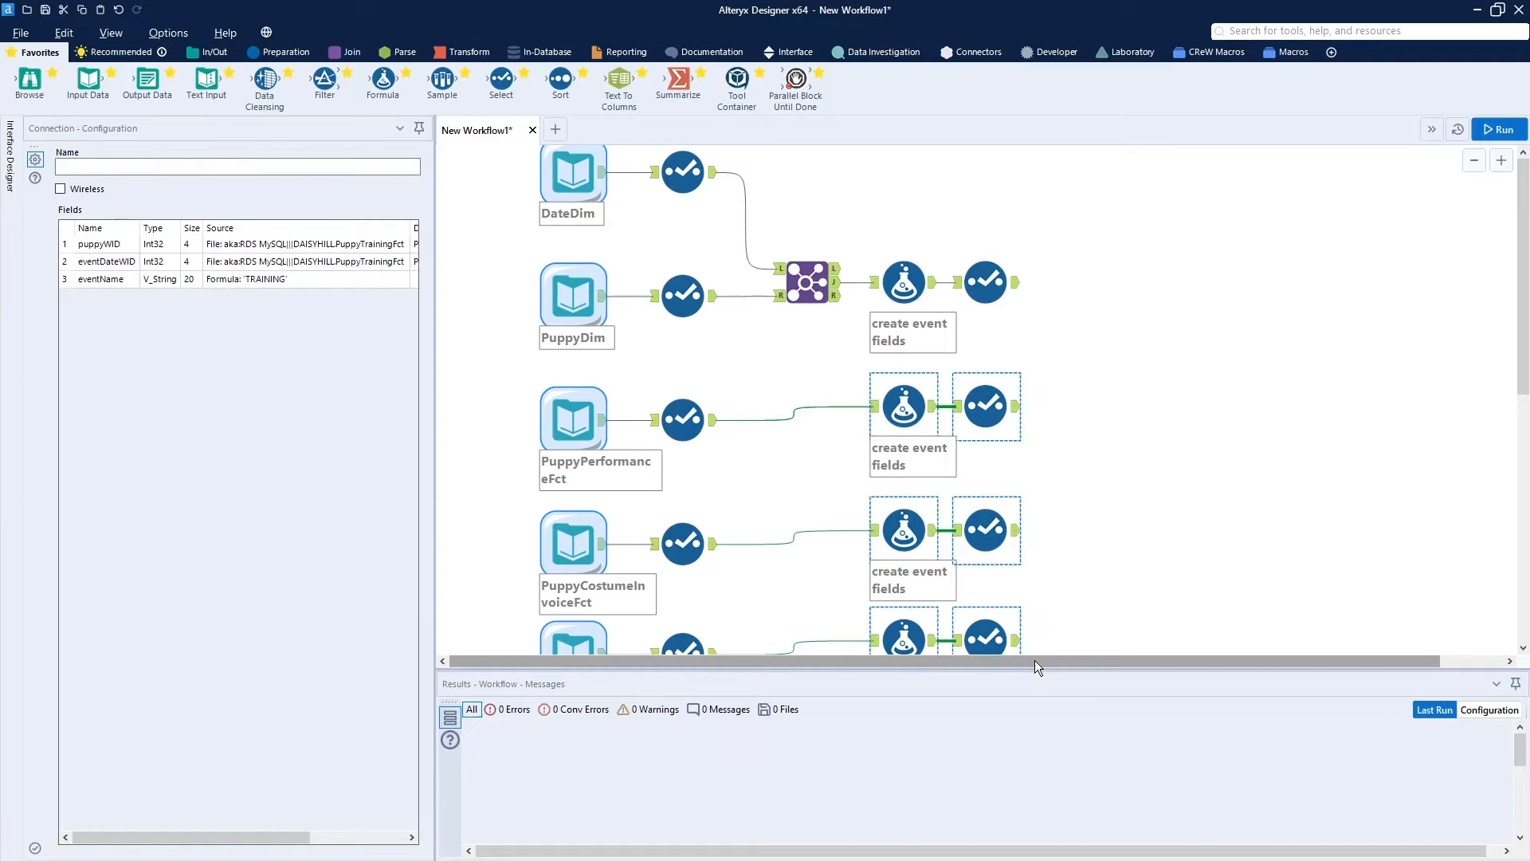
key("Down")
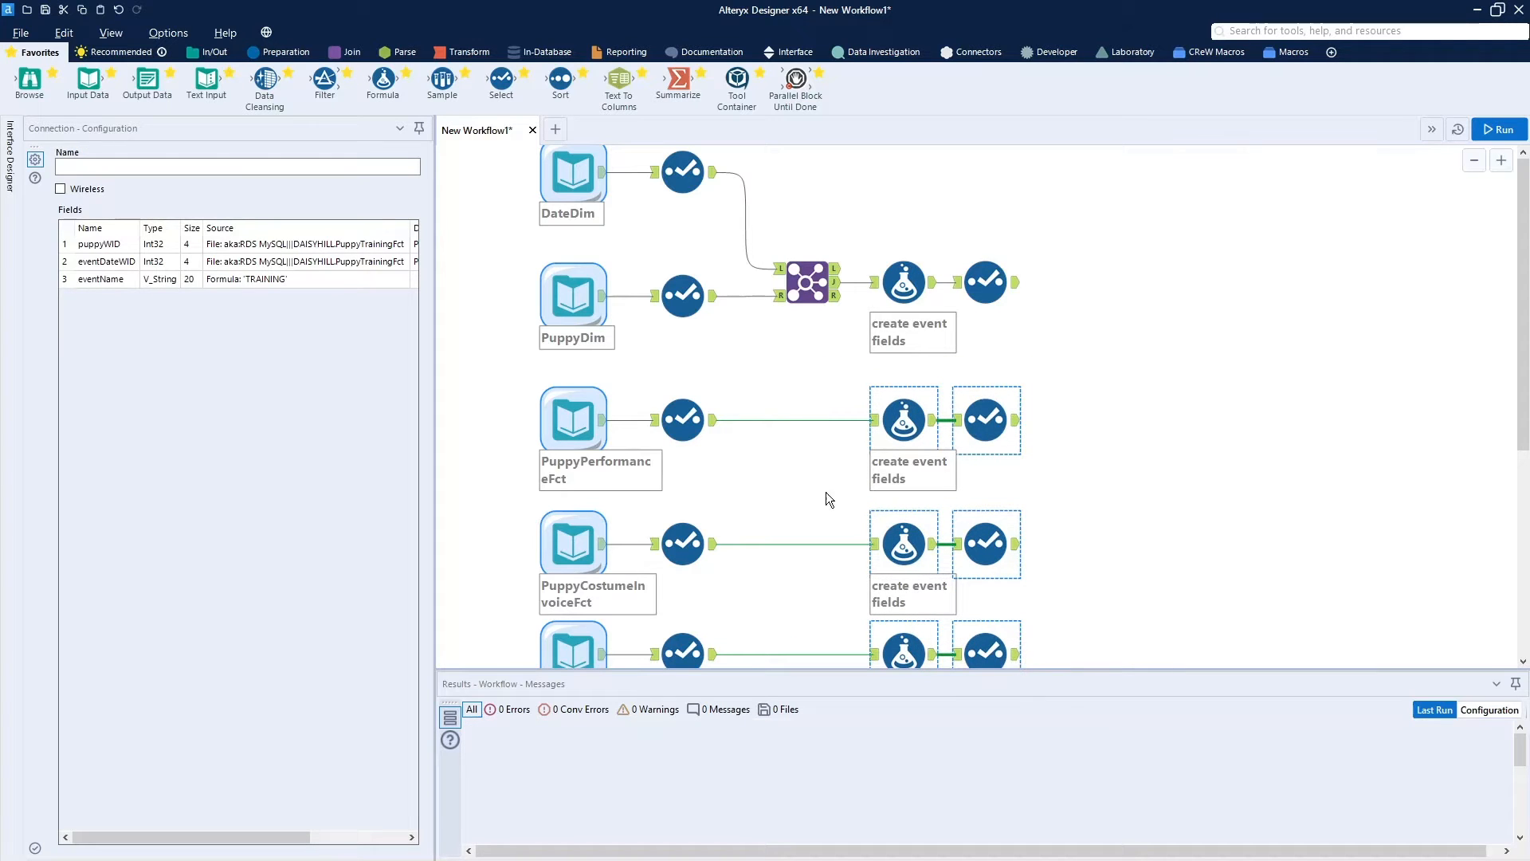
Check the eventName expression in each of the four "create event fields" Formula tools.
left_click(900, 280)
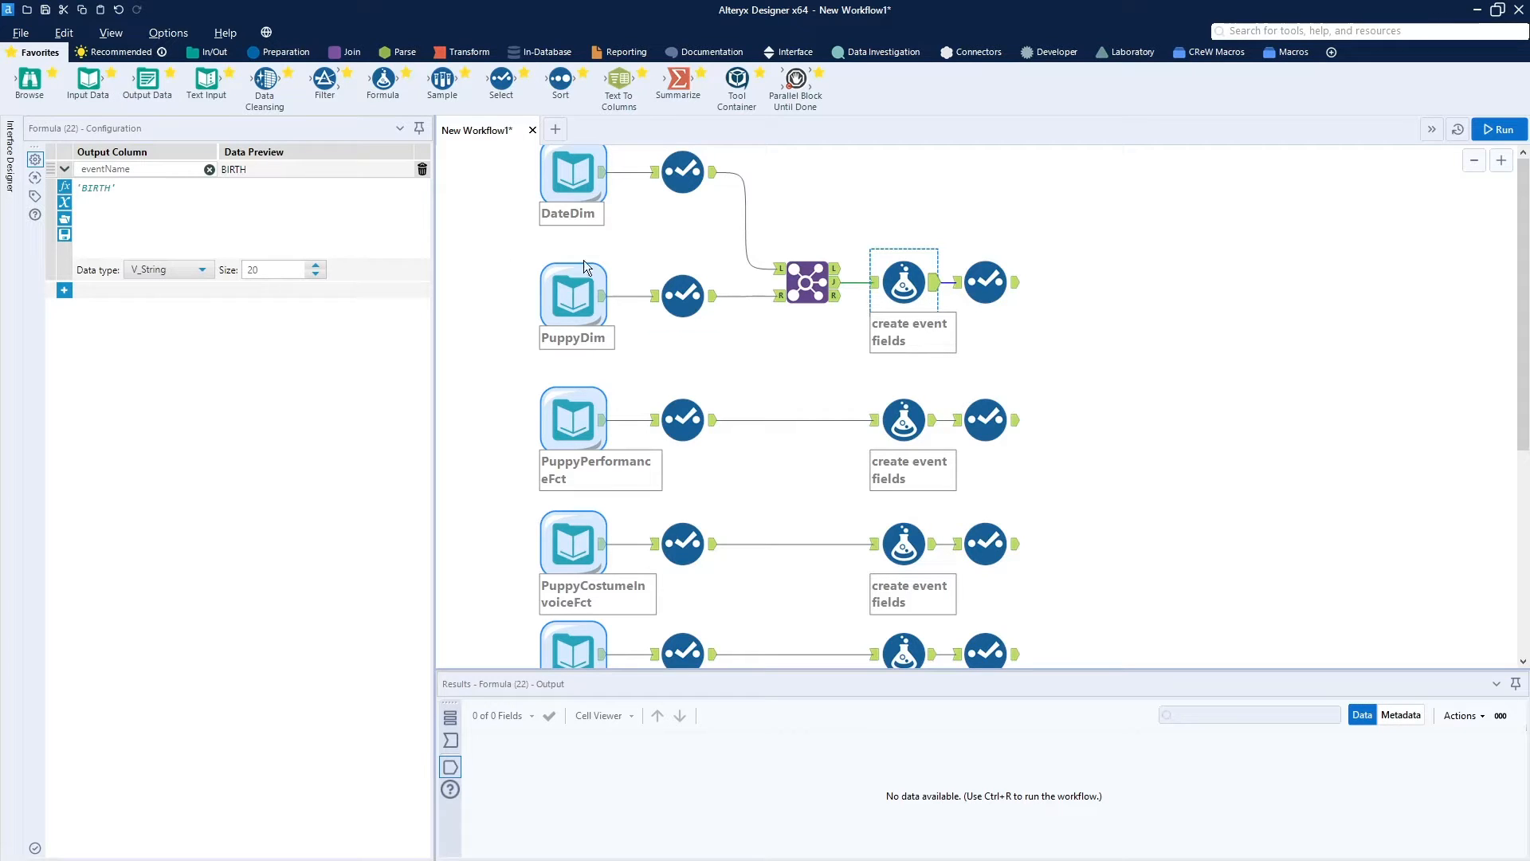
left_click(905, 420)
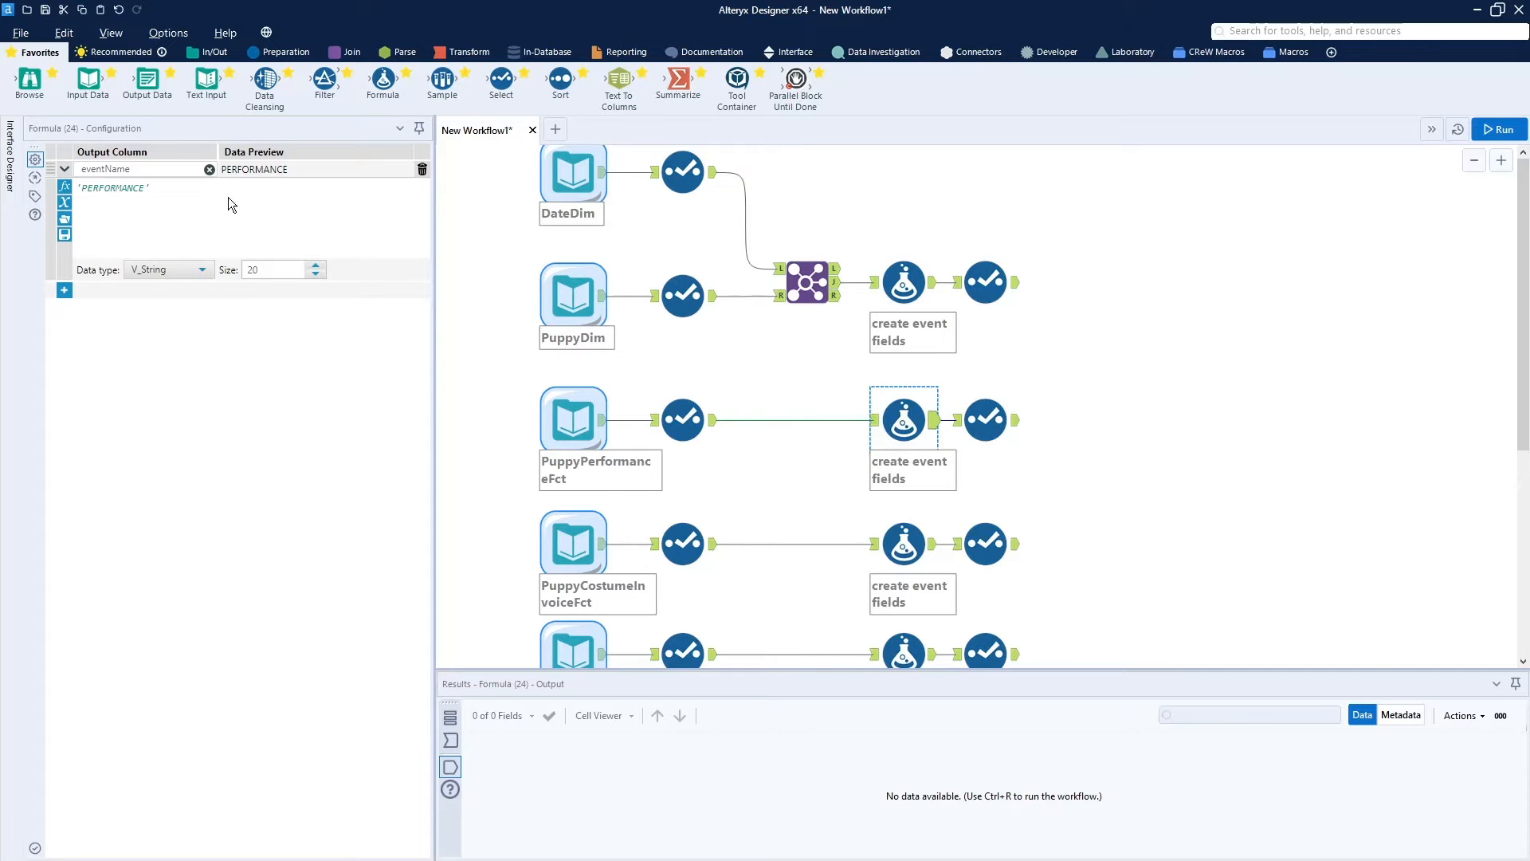
left_click(904, 543)
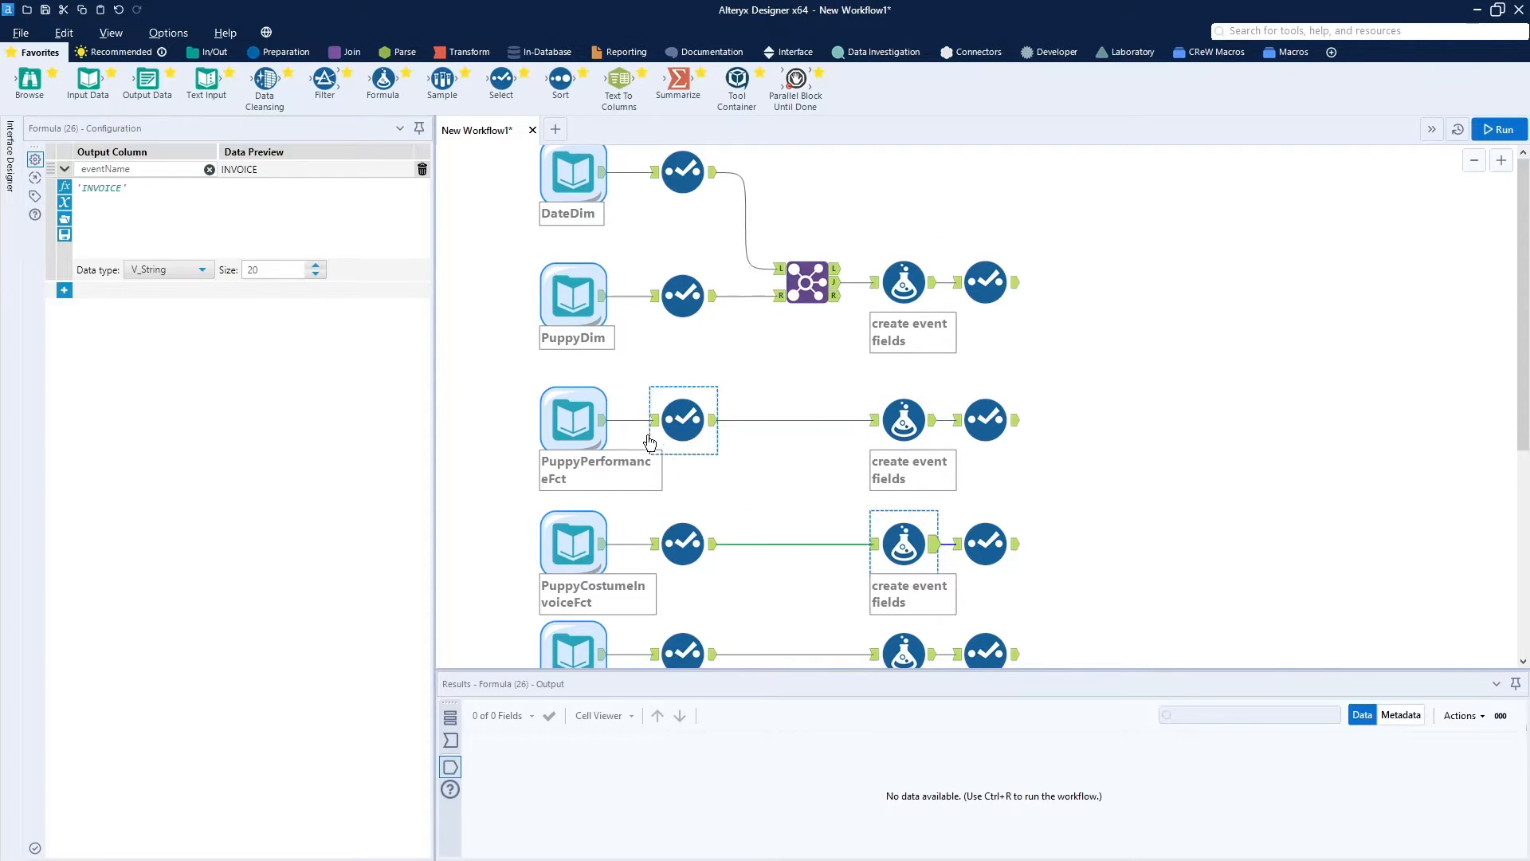
left_click(903, 652)
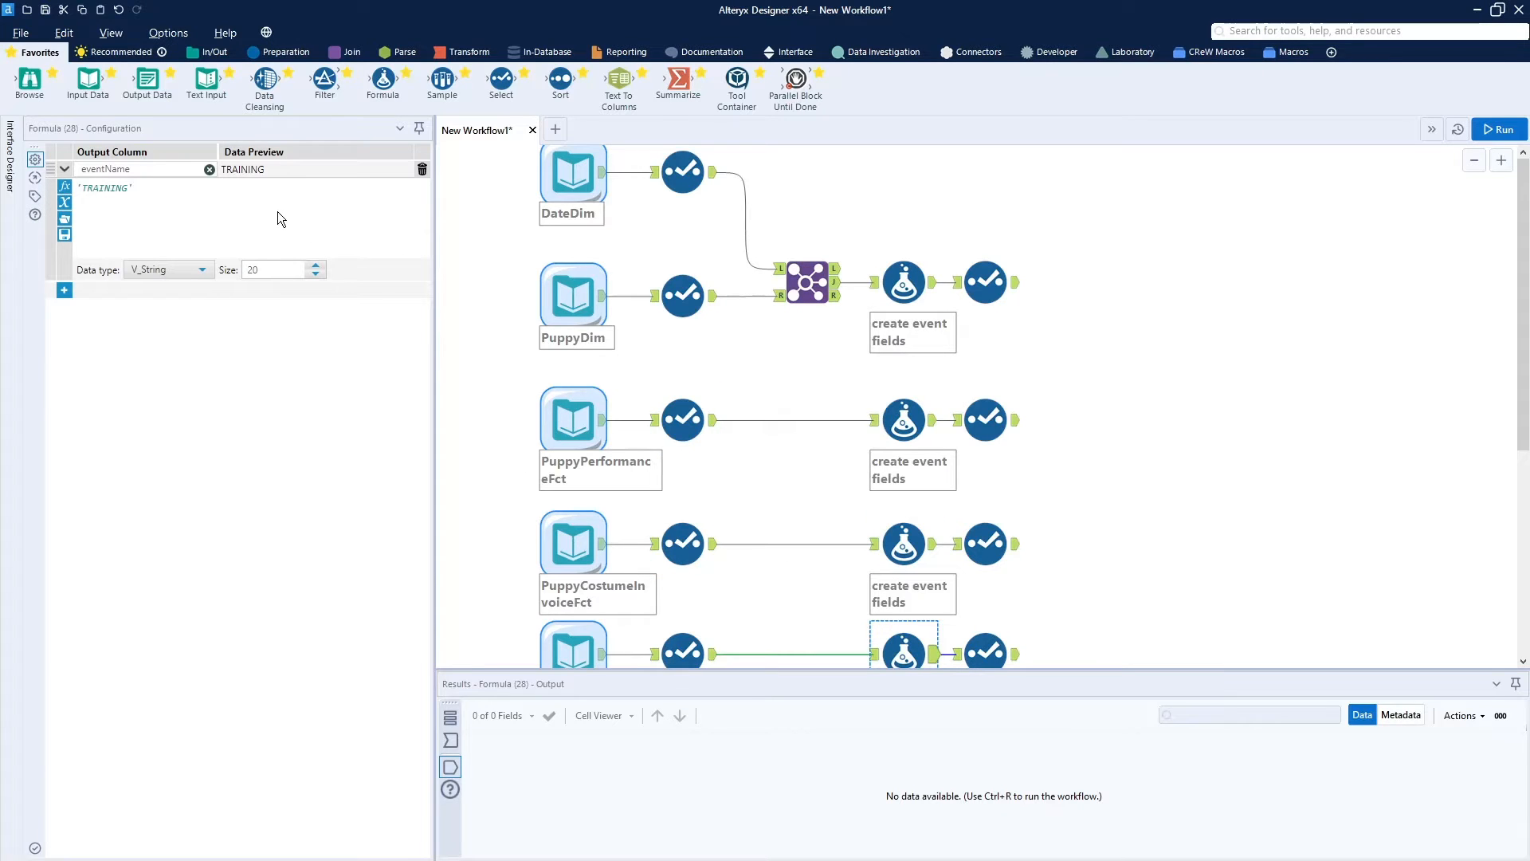
Run the workflow and check the event records output by the Select tools after the Formulas.
left_click(1500, 131)
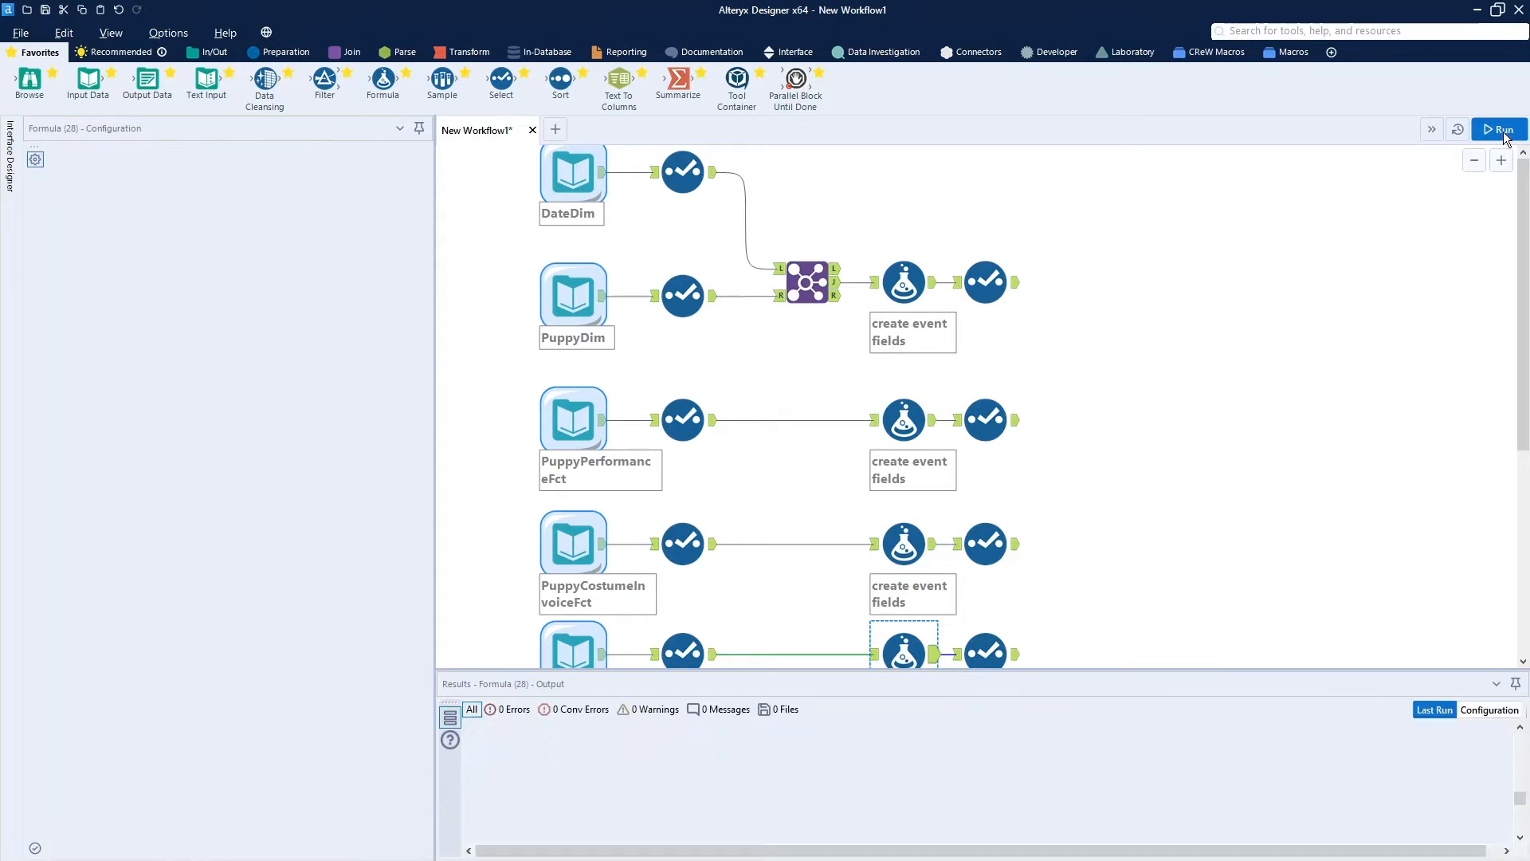
left_click(1016, 290)
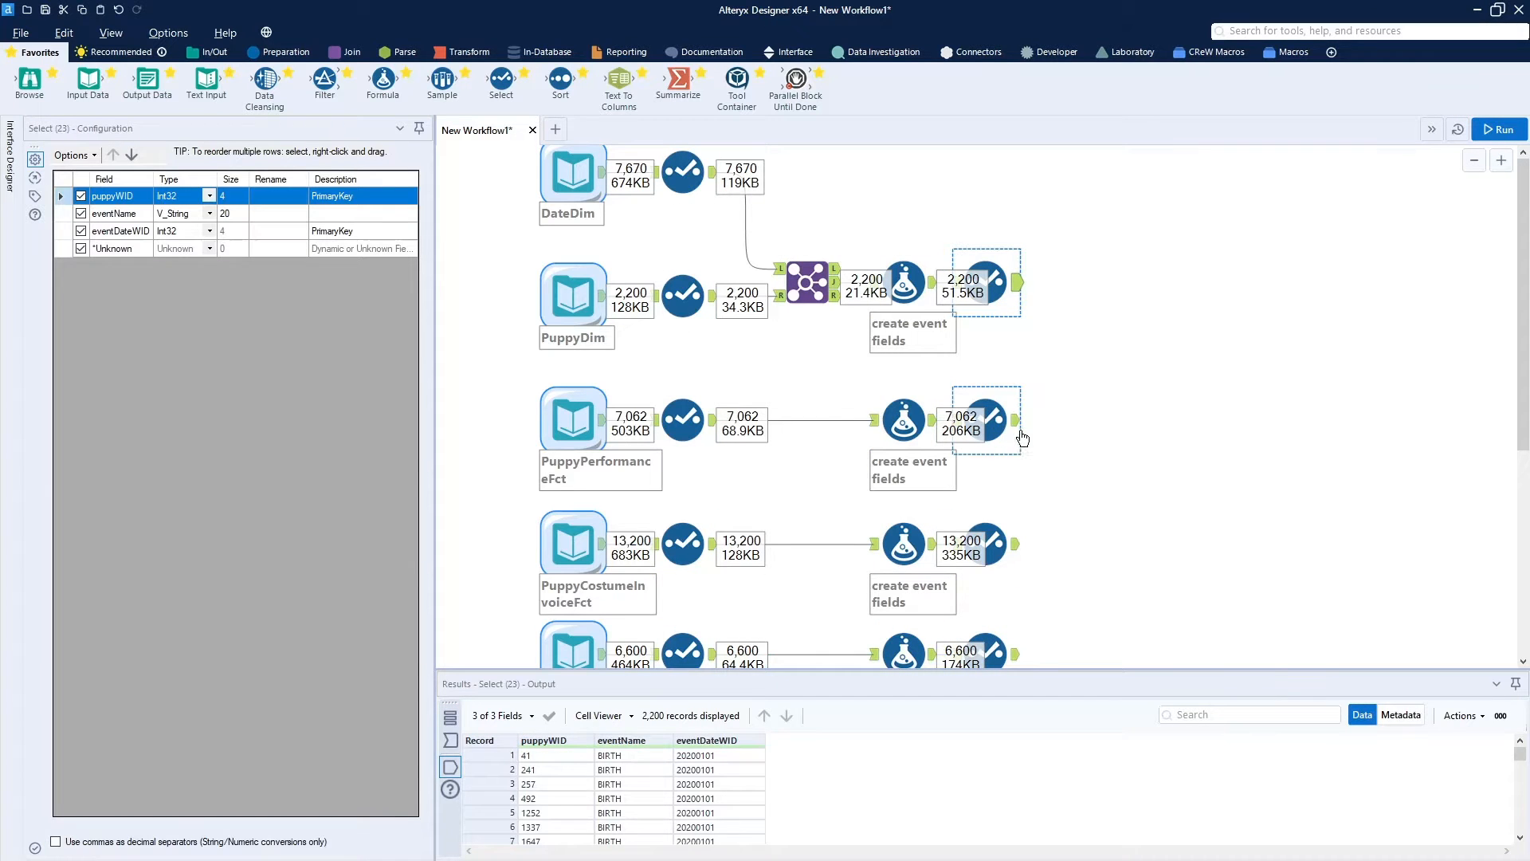
left_click(1014, 432)
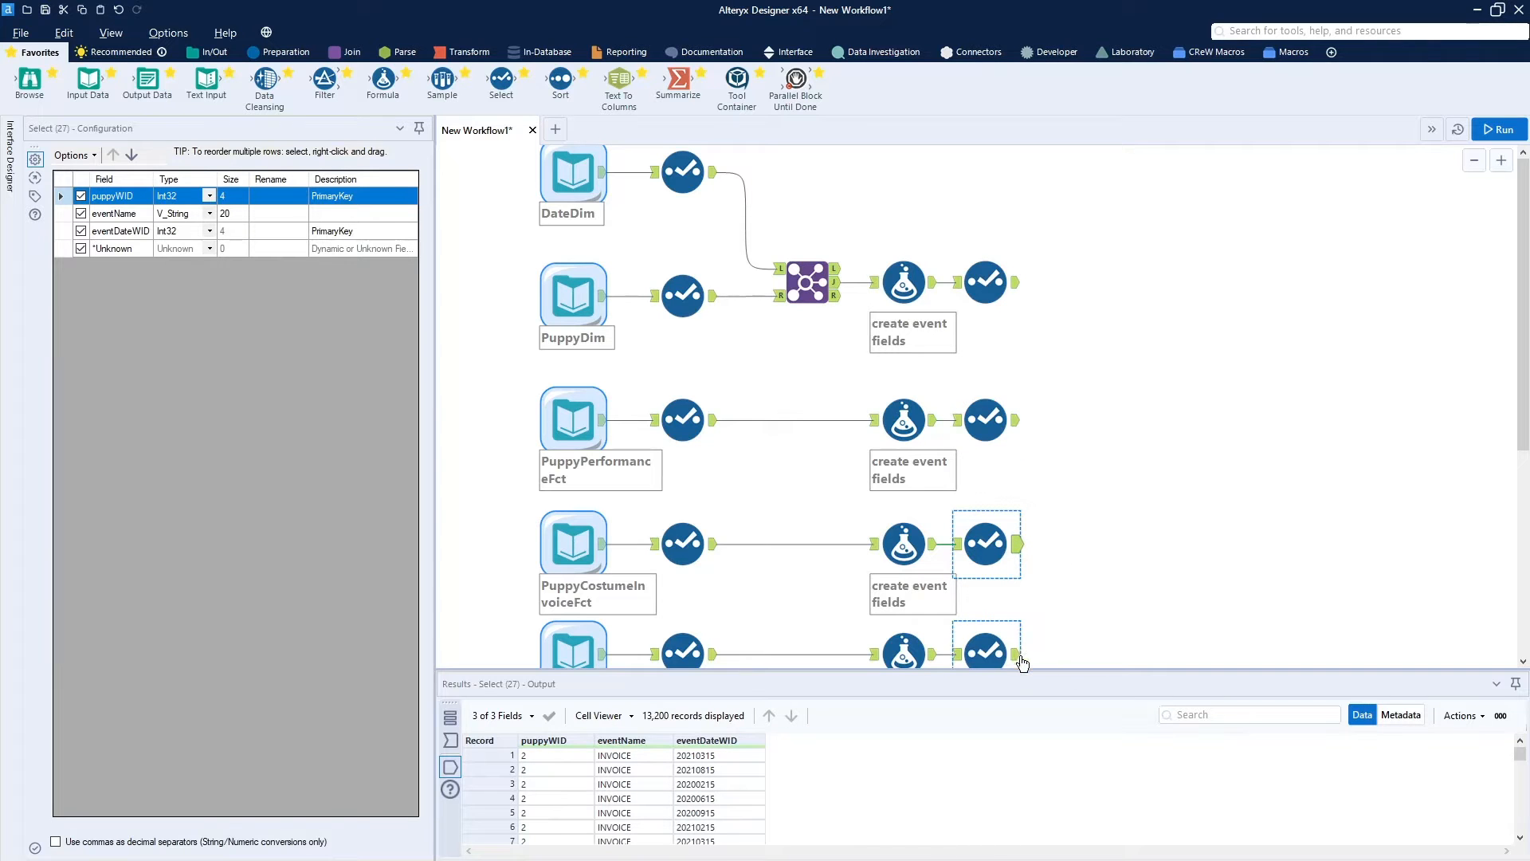
left_click(637, 641)
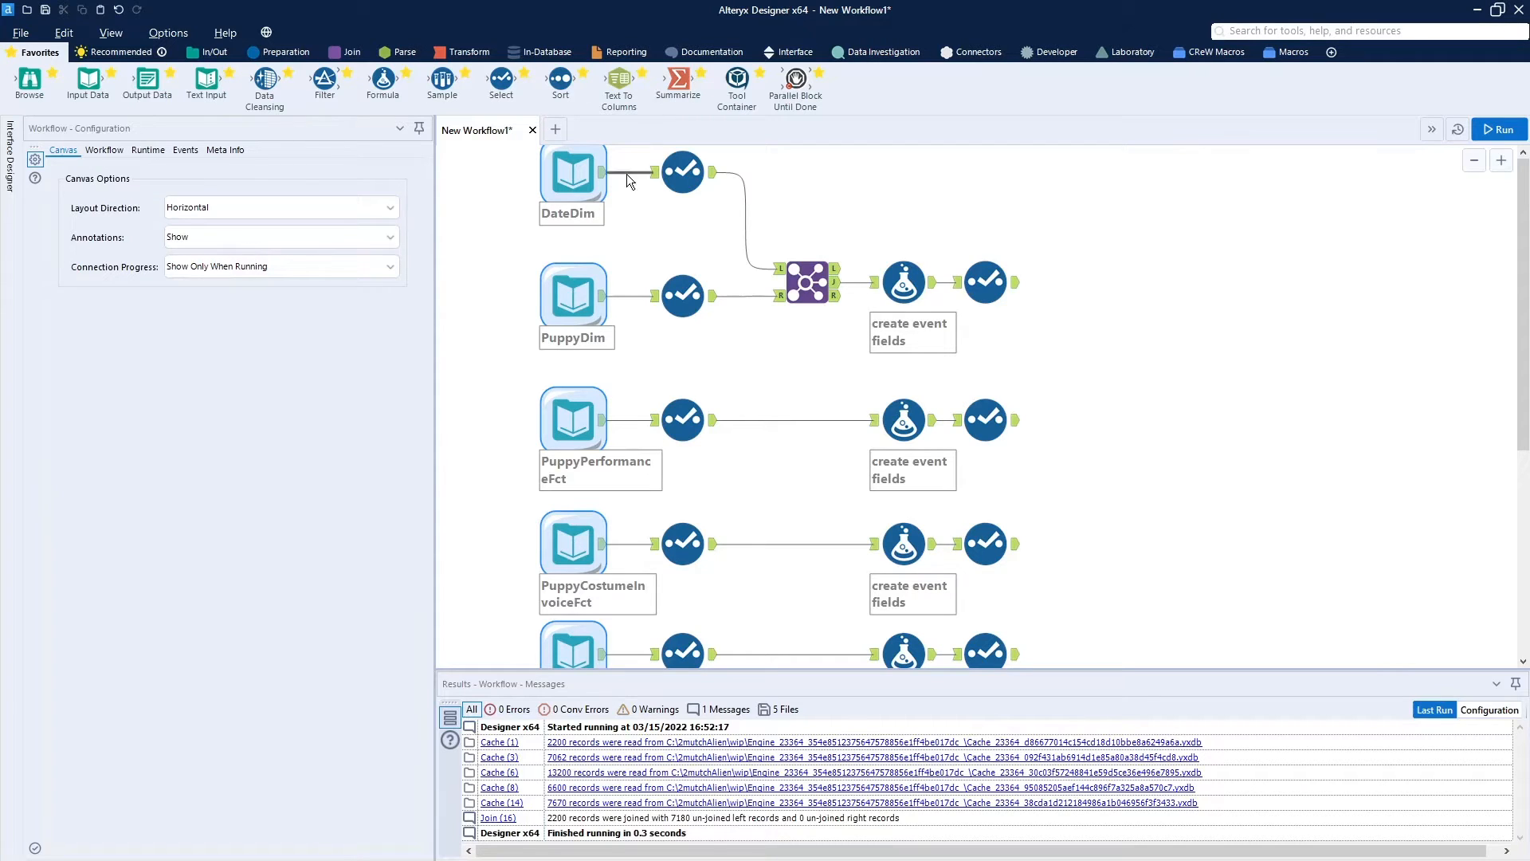
Add a Union tool fed by the four event branches' final Select tools, and run the workflow.
left_click(350, 55)
left_click_drag(383, 80, 1163, 485)
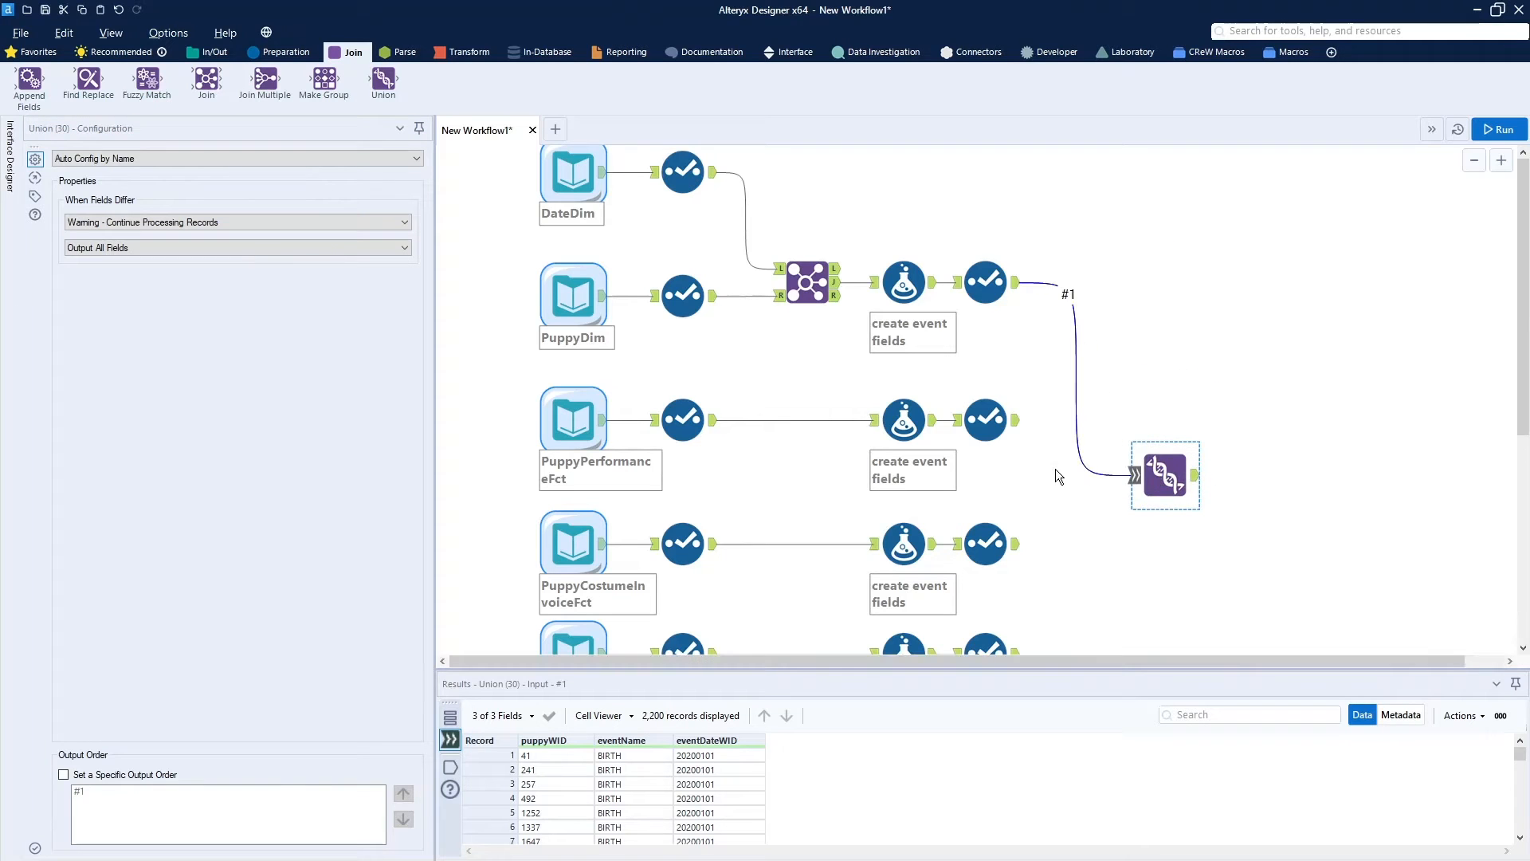
left_click_drag(1017, 420, 1148, 498)
left_click_drag(1018, 543, 1132, 476)
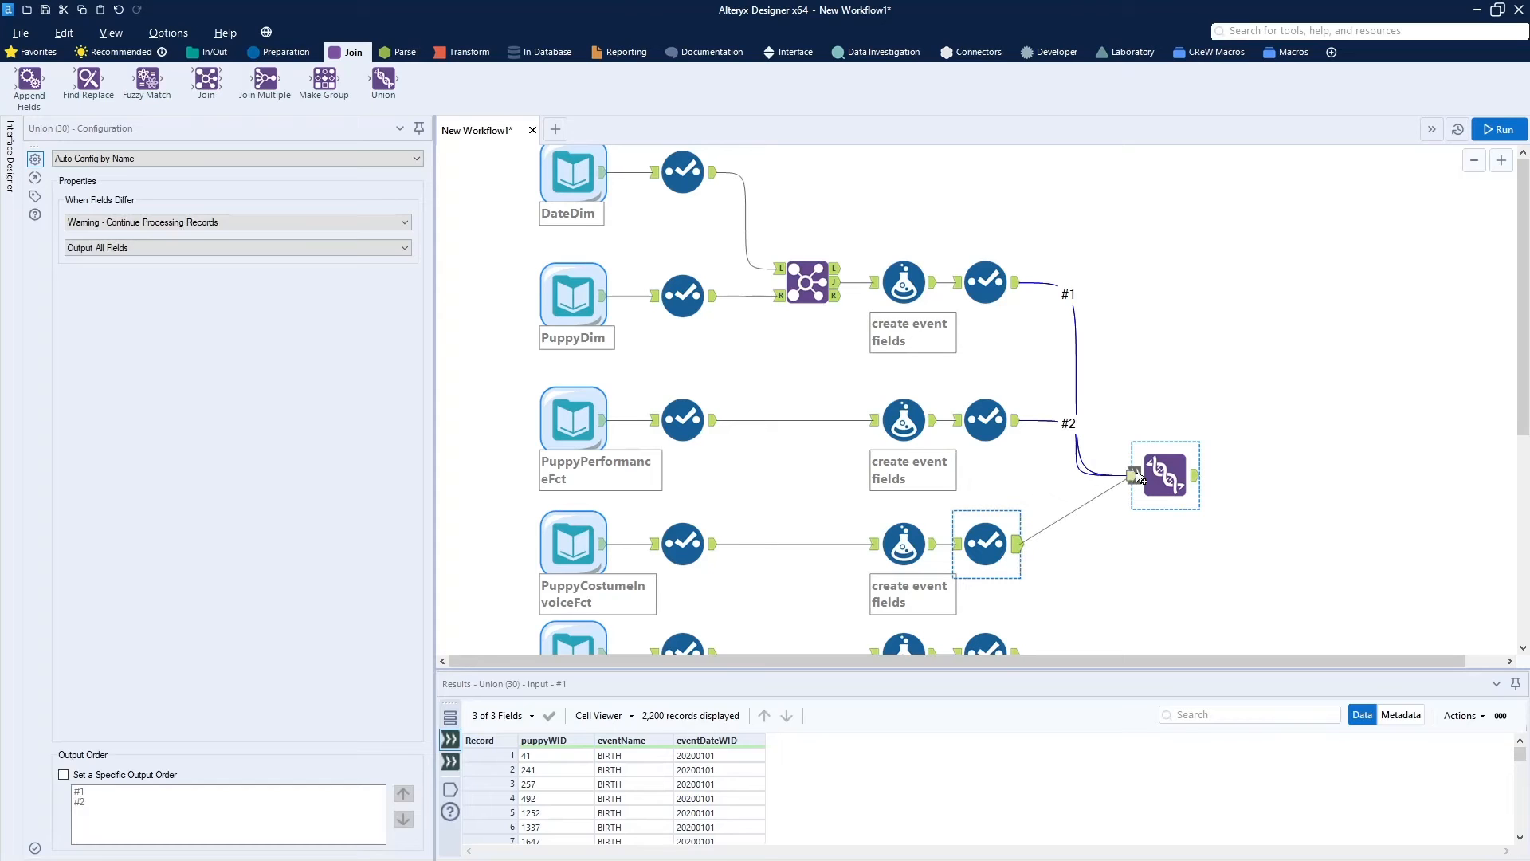
left_click(1018, 649)
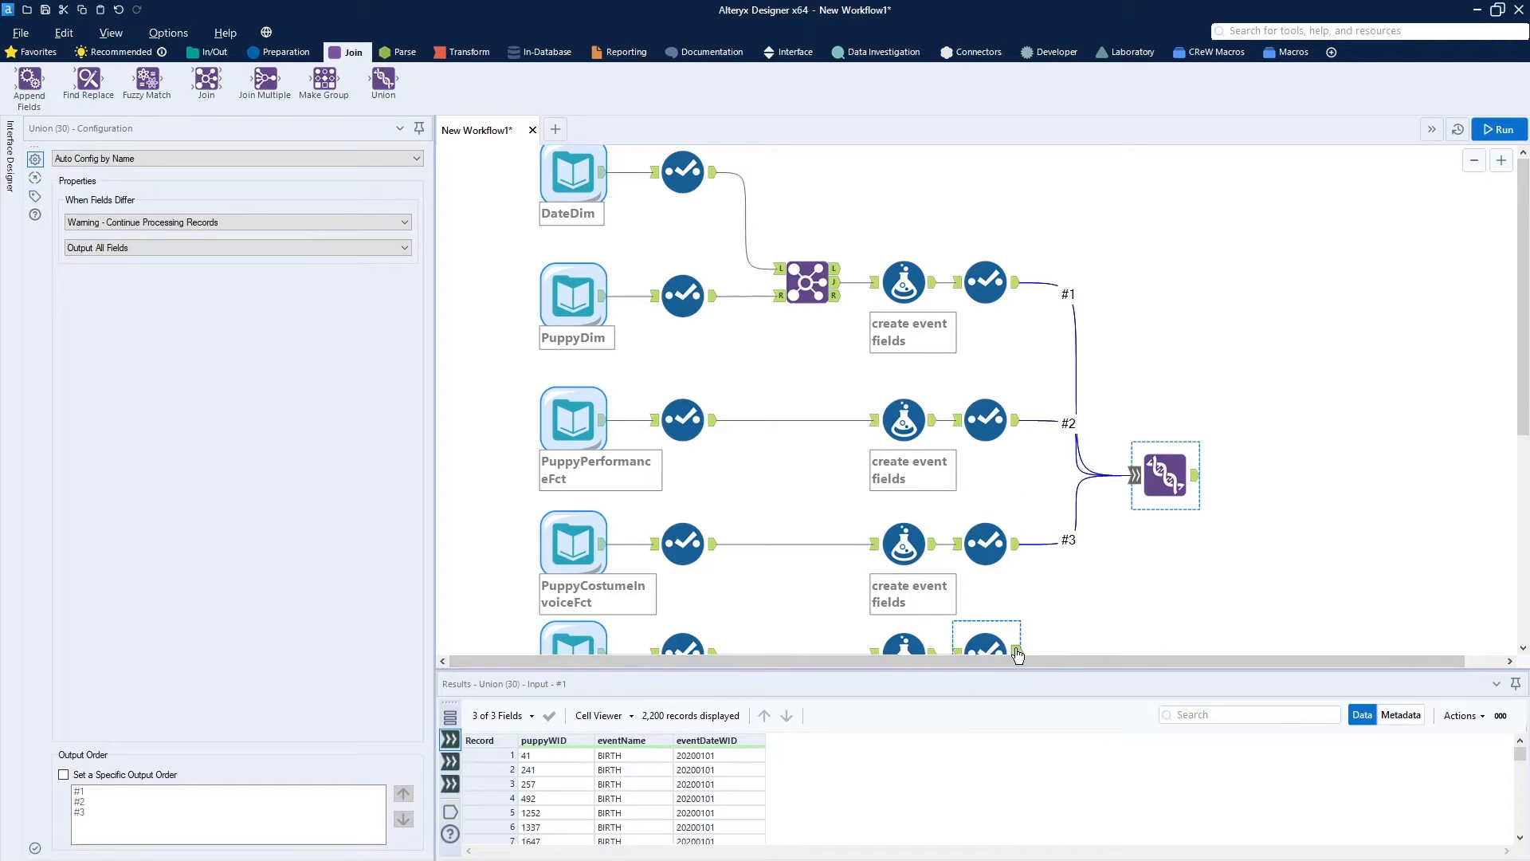
left_click_drag(1017, 652, 1133, 476)
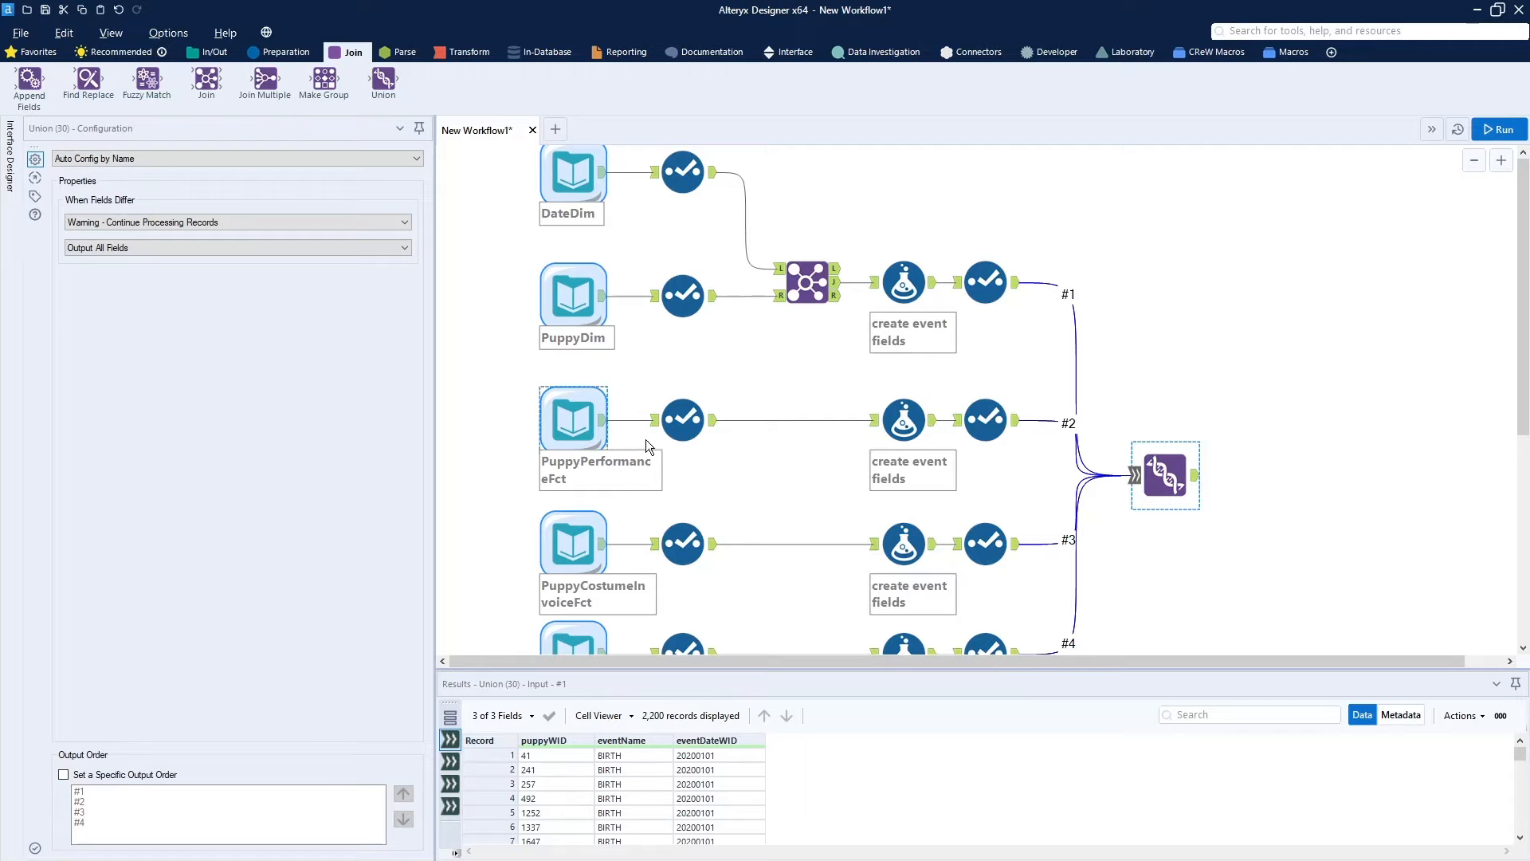
left_click(1502, 130)
Paste the Summarize tool grouping by puppyWID, eventName and eventDateWID with a puppyWID count as eventCnt, and attach it to the Union's output.
left_click(1360, 497)
key("ctrl+v")
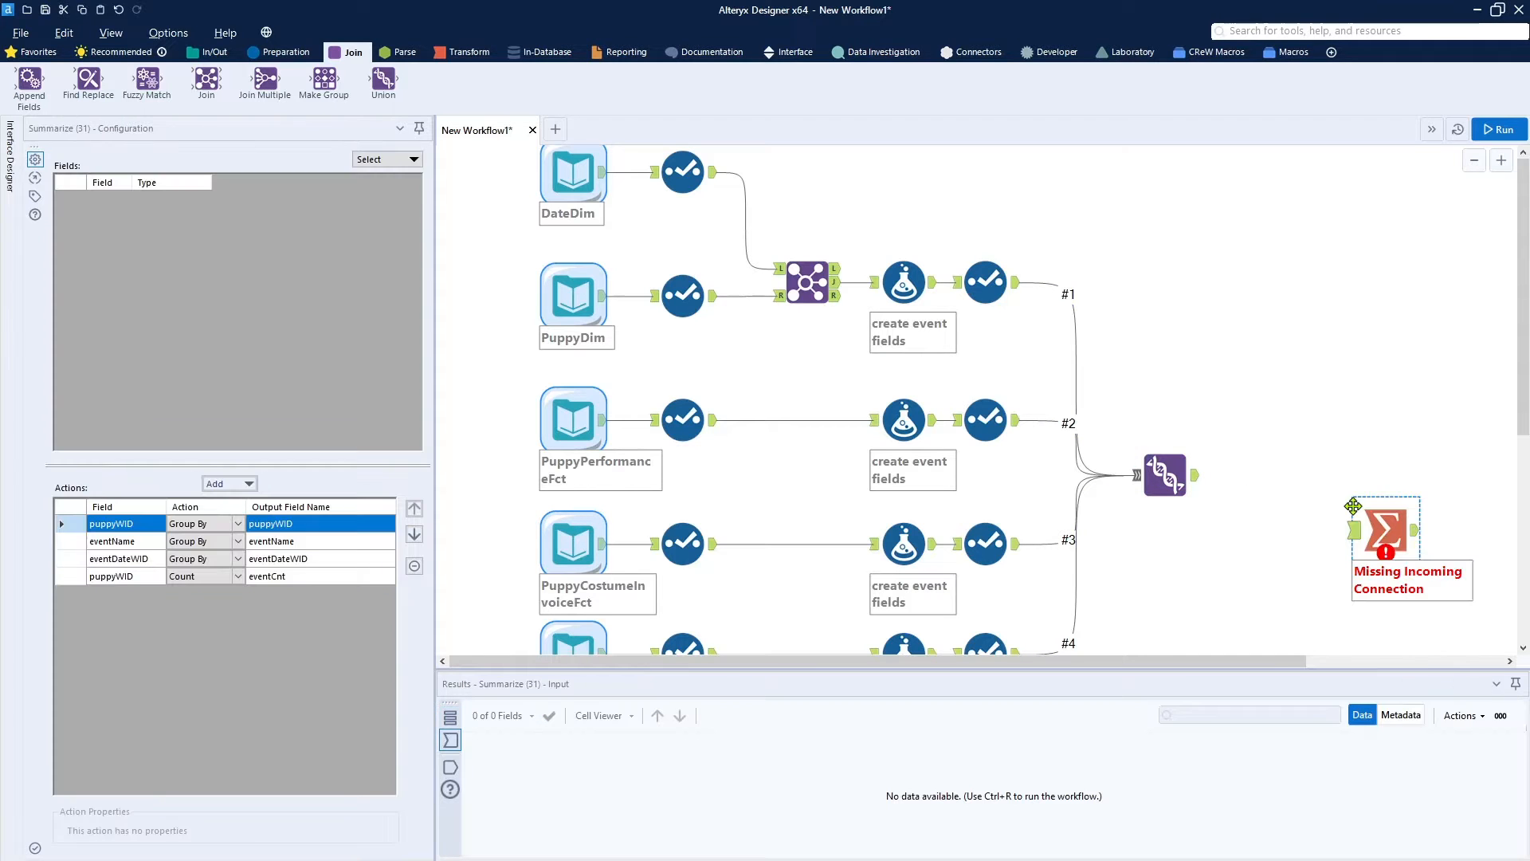
left_click_drag(1378, 534, 1256, 479)
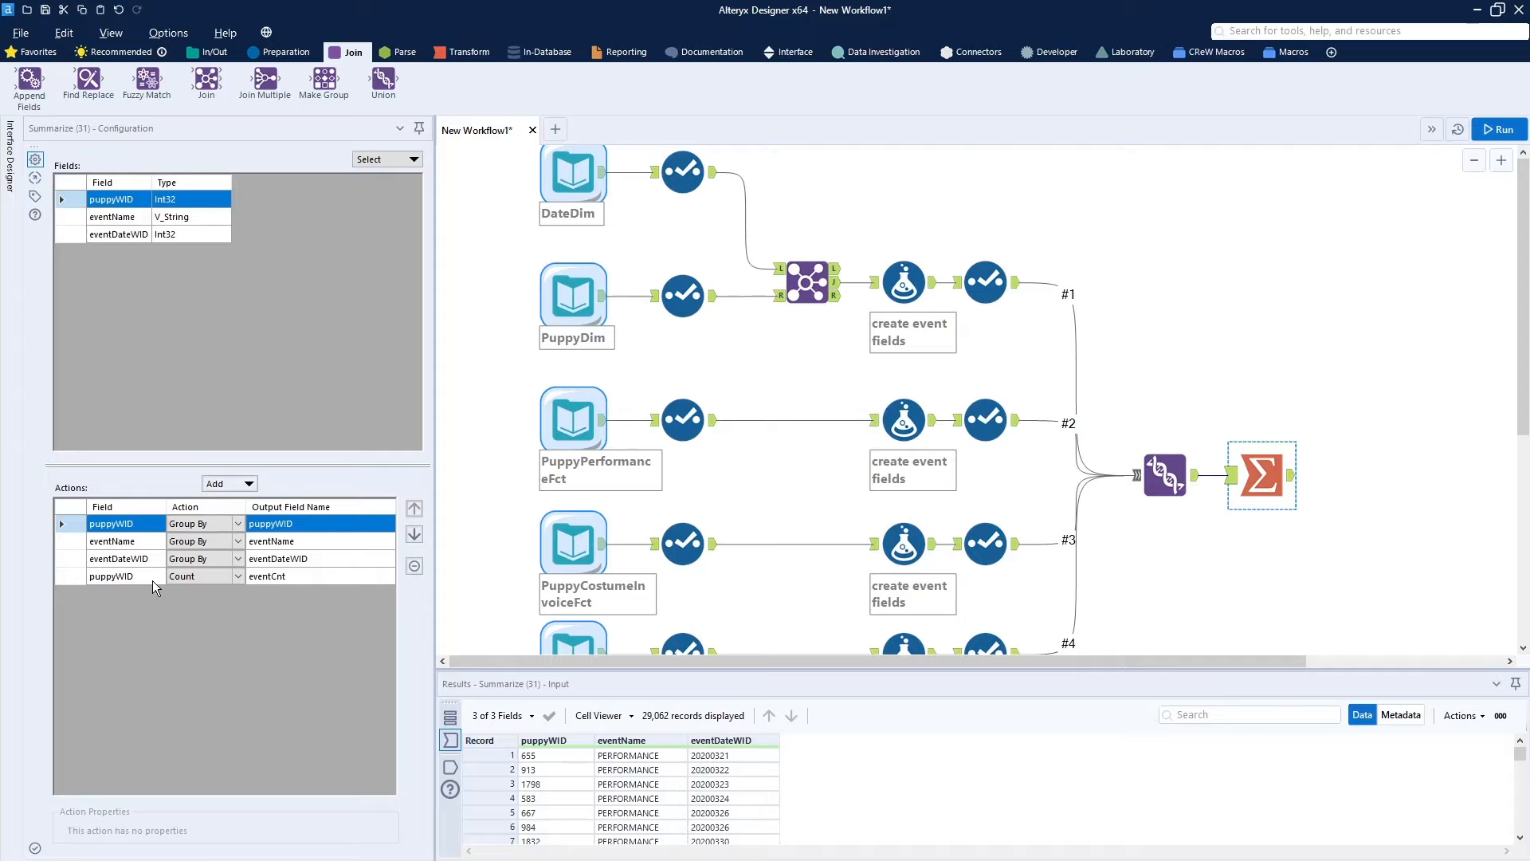
Paste the Sort, Record ID and Sort chain beside the Summarize tool and connect the Summarize output to the first Sort.
left_click_drag(973, 668, 1151, 676)
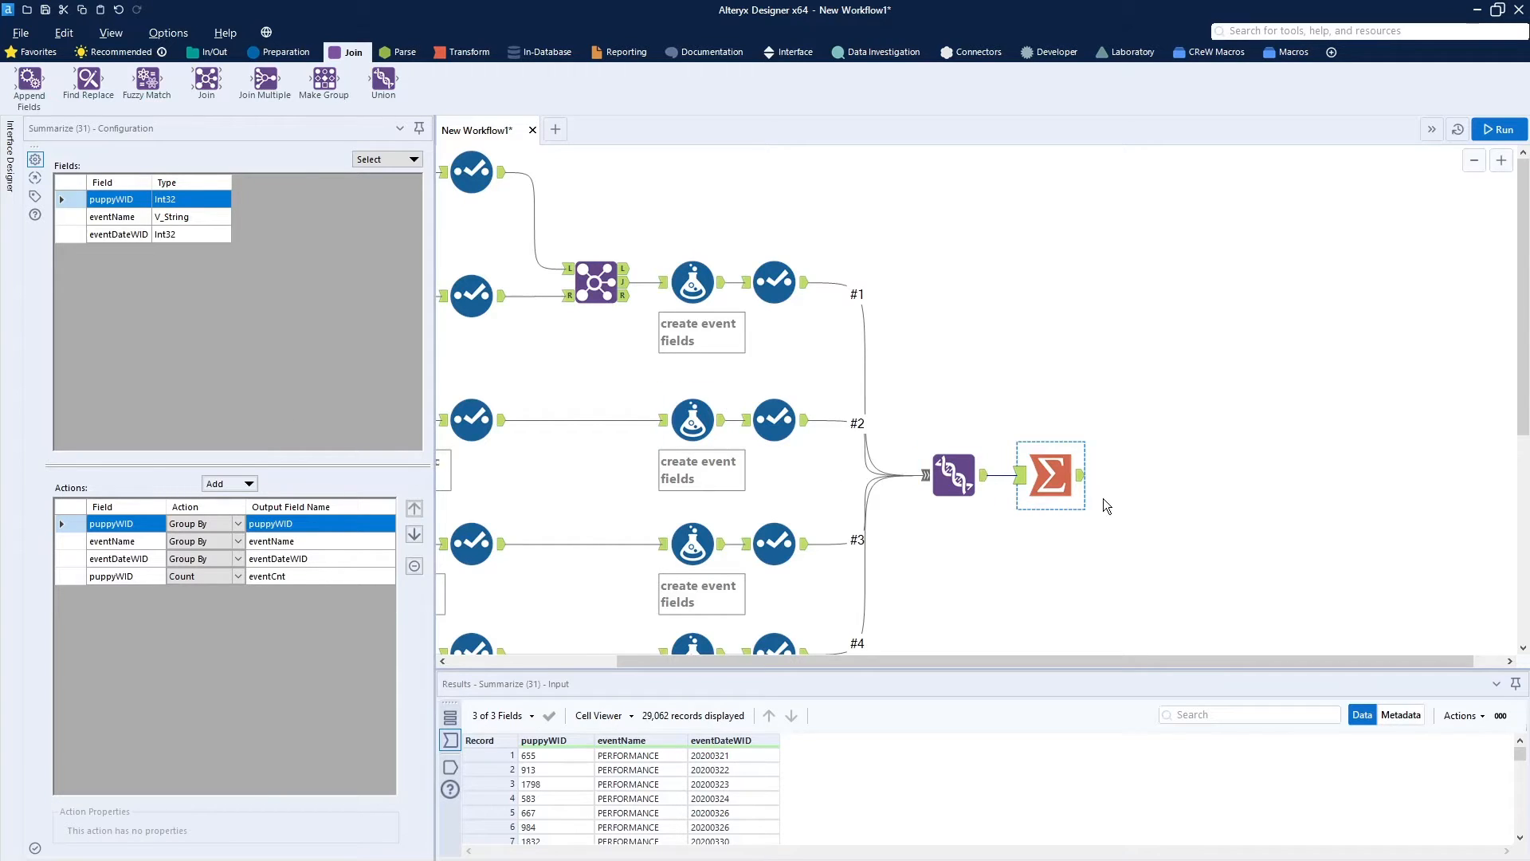
left_click(1195, 497)
right_click(1195, 497)
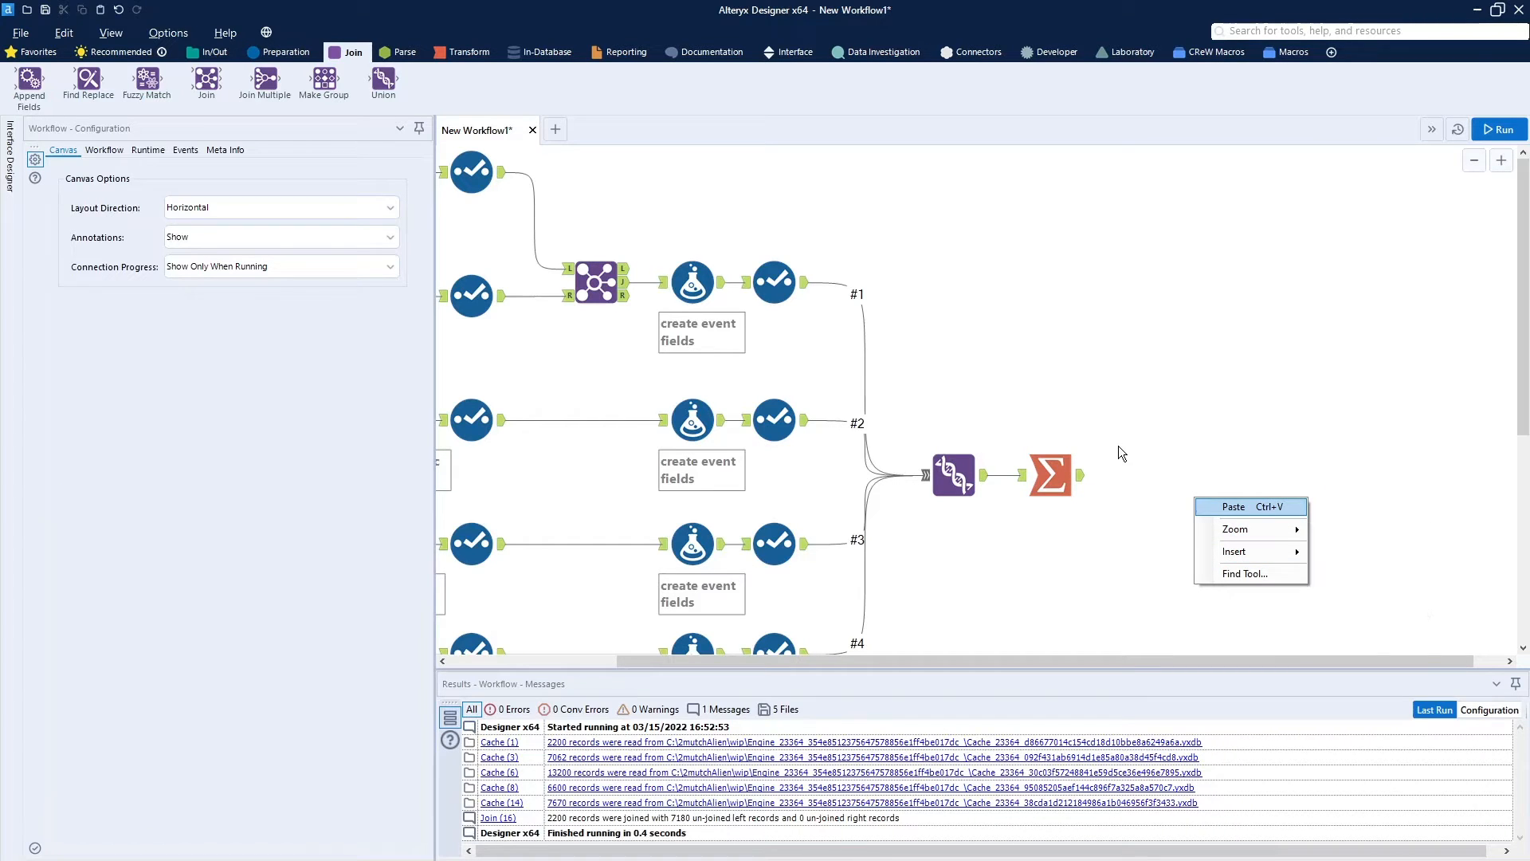
left_click(1227, 508)
left_click_drag(1227, 526, 1133, 473)
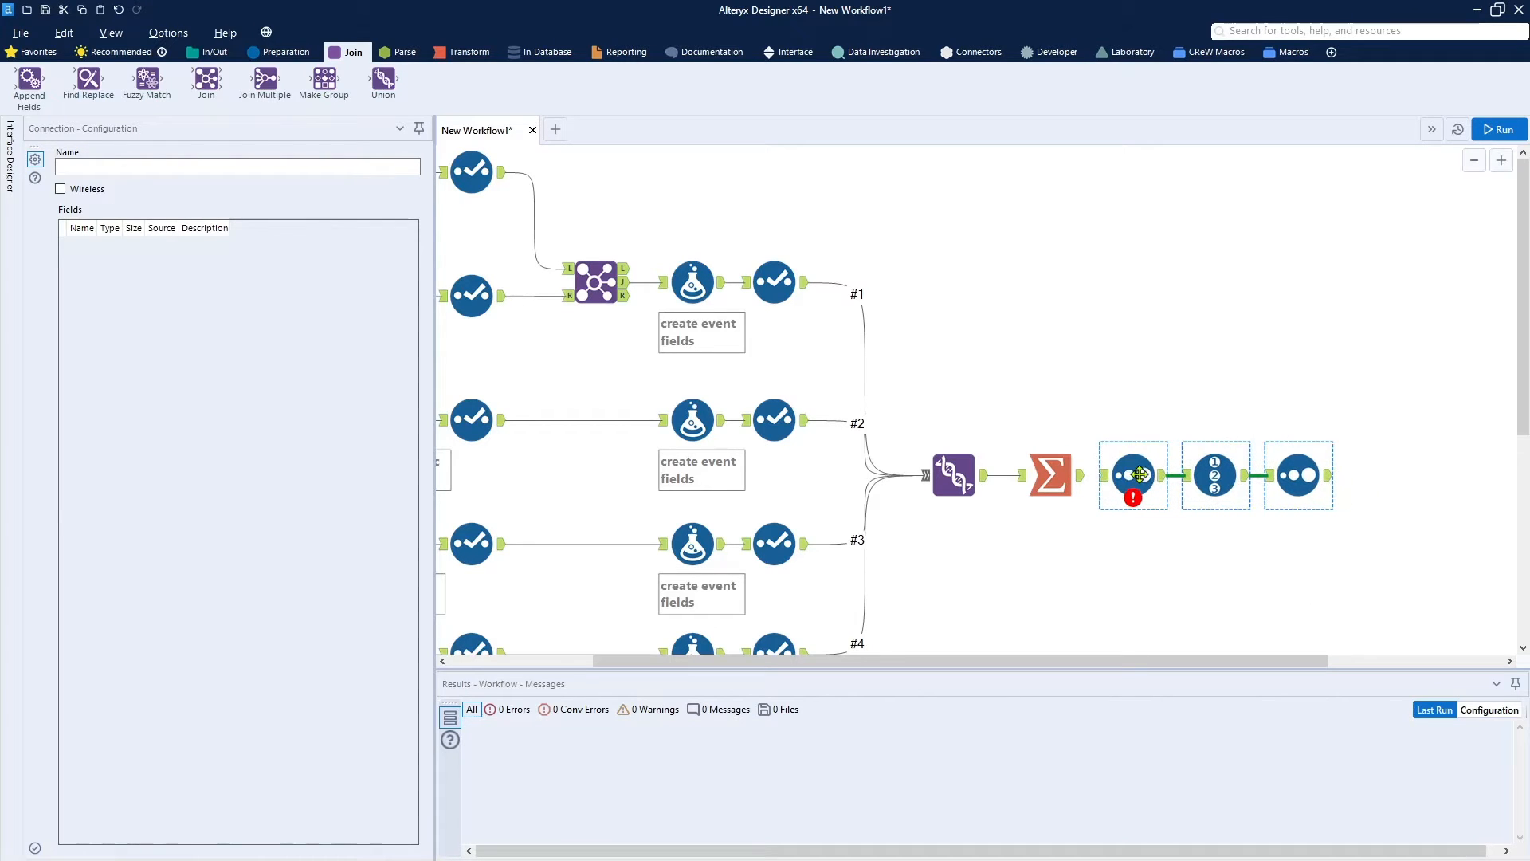
left_click(1073, 472, "ctrl")
left_click(1079, 537)
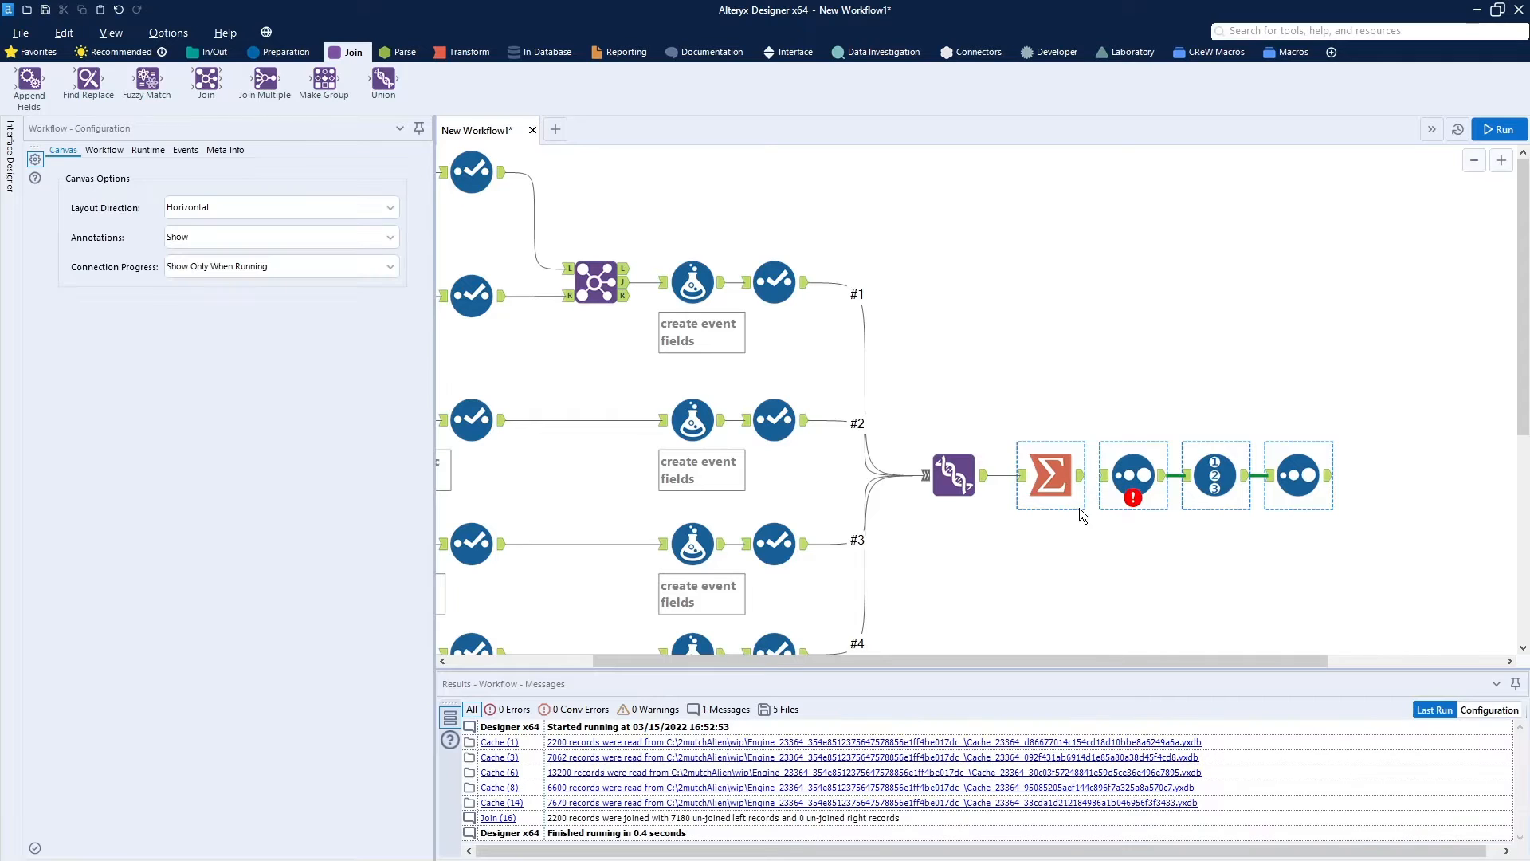
left_click_drag(1081, 481, 1112, 476)
Examine the sort fields of both Sort tools and the new column settings of the Record ID tool.
left_click(1132, 477)
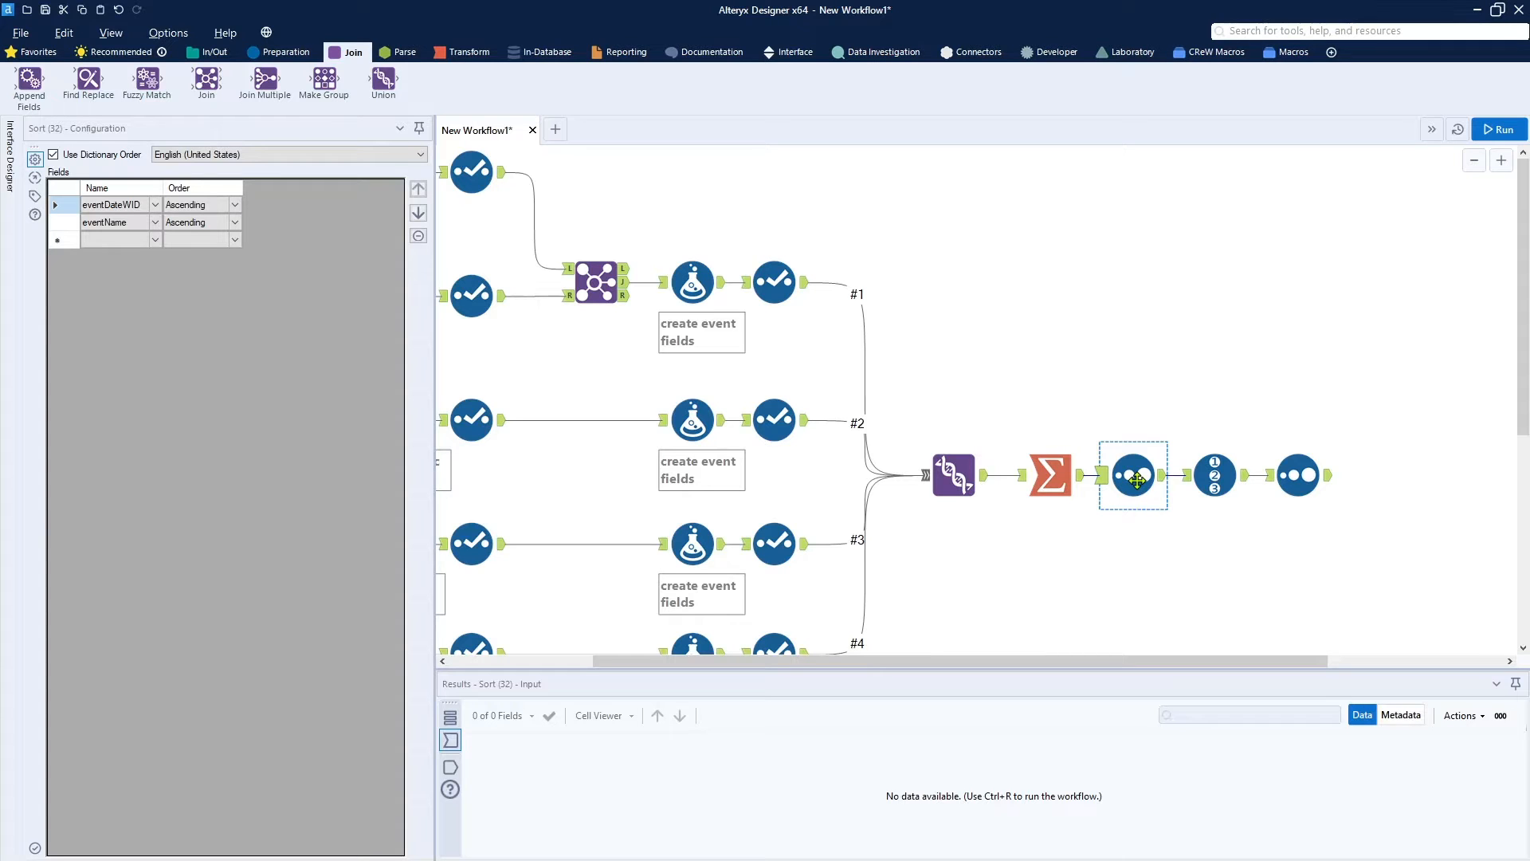
left_click(1216, 474, "ctrl")
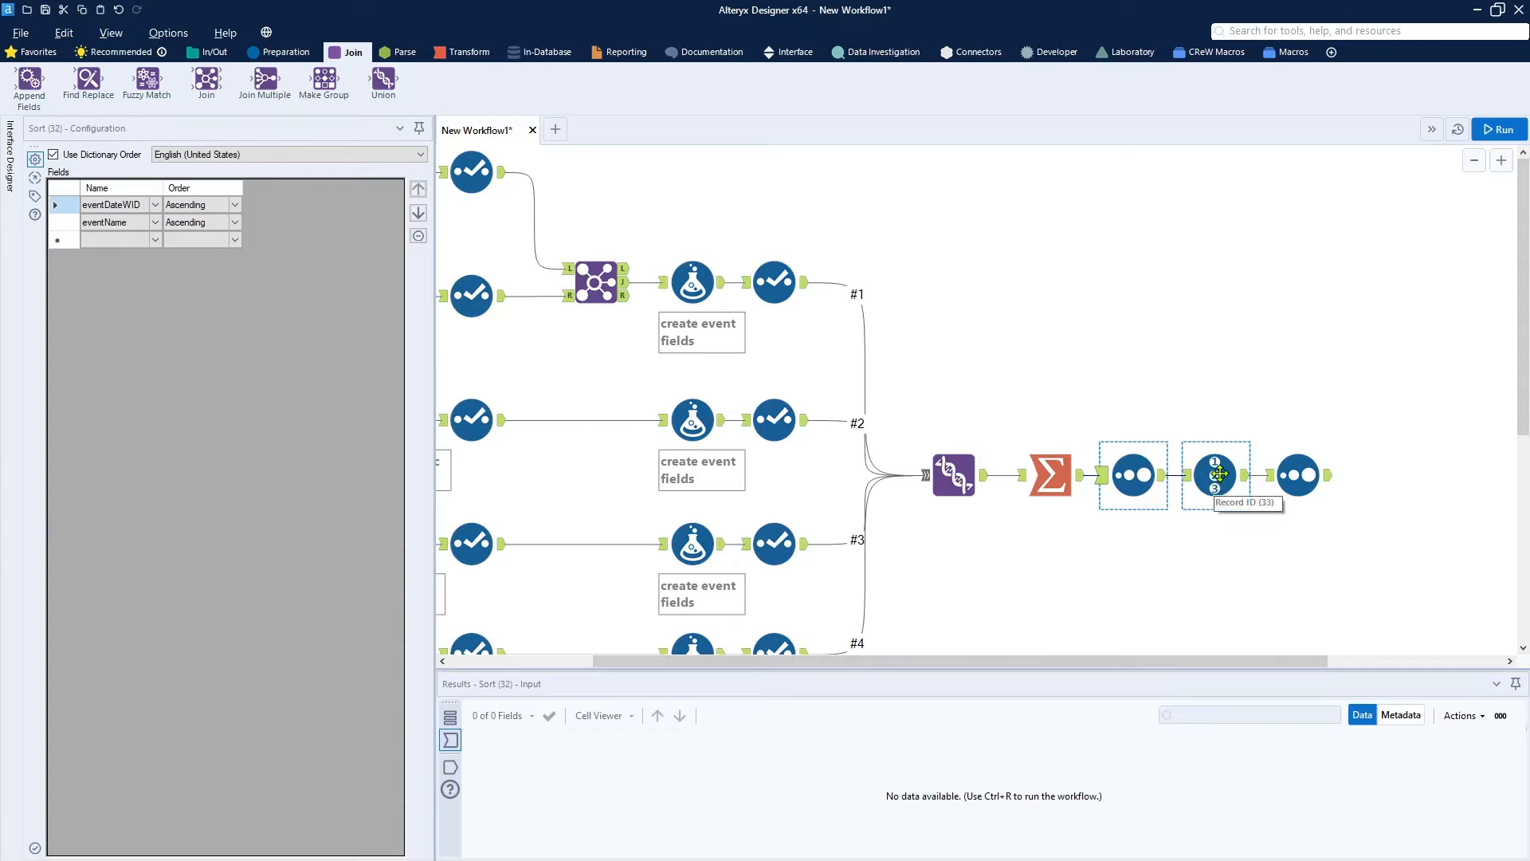
left_click(1220, 474)
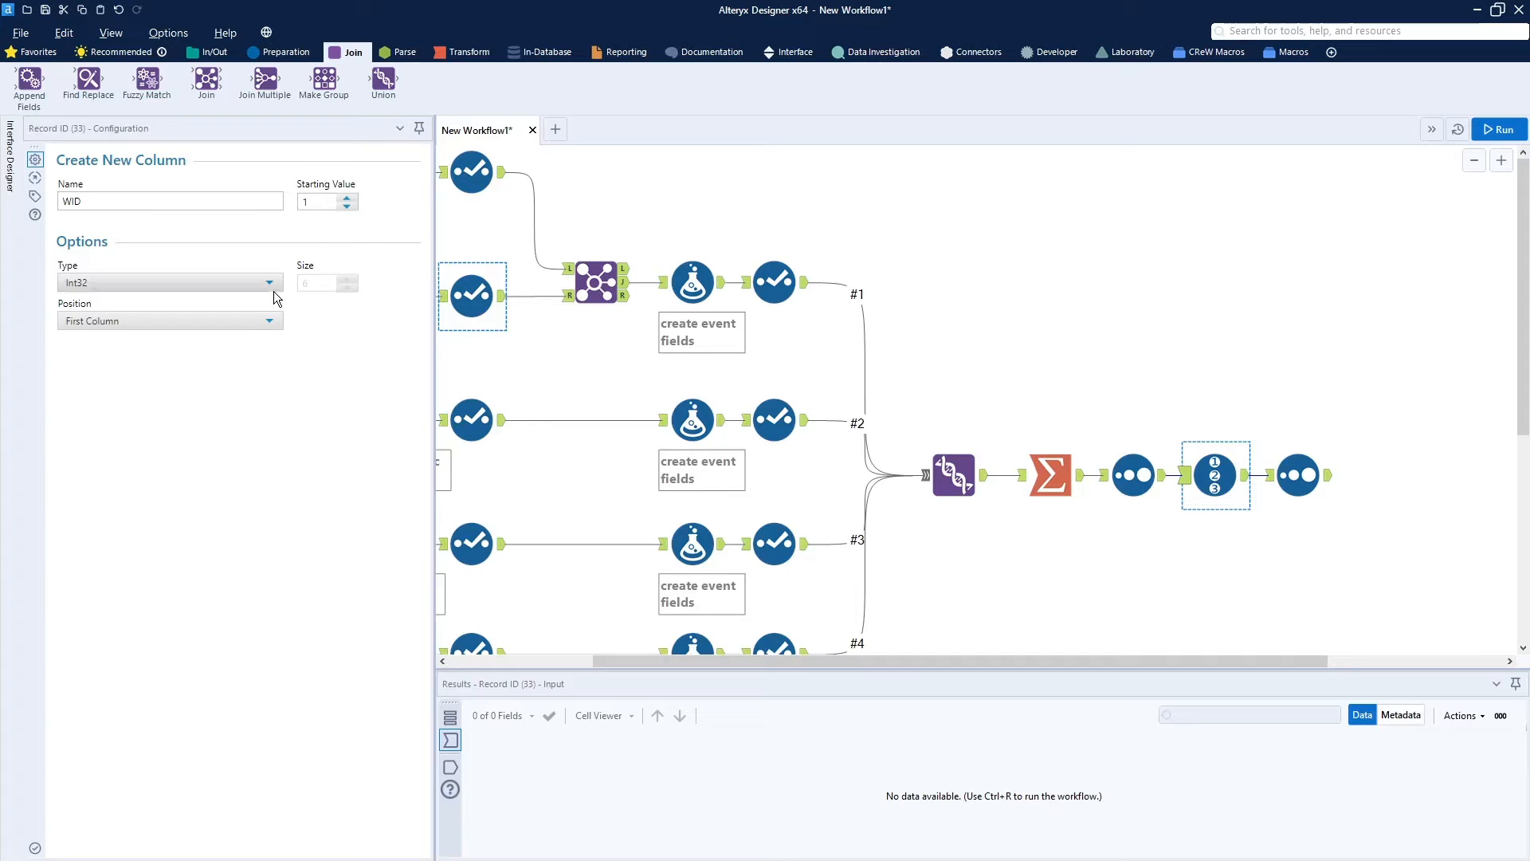
left_click(1307, 476)
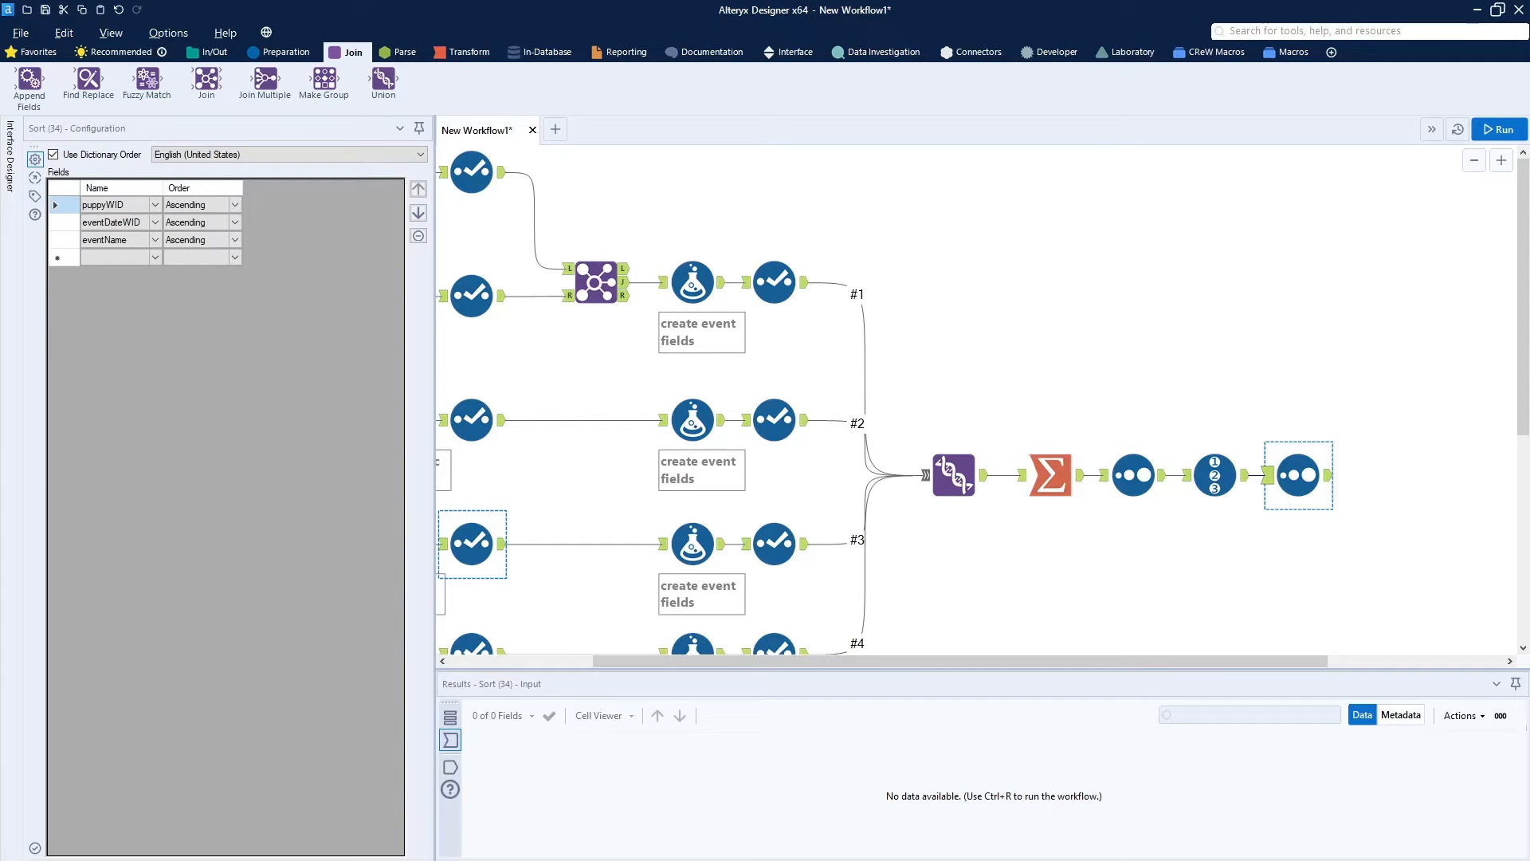
Add a Tile tool after the last Sort, using the Unique Value method on puppyWID and grouping by puppyWID.
left_click(283, 52)
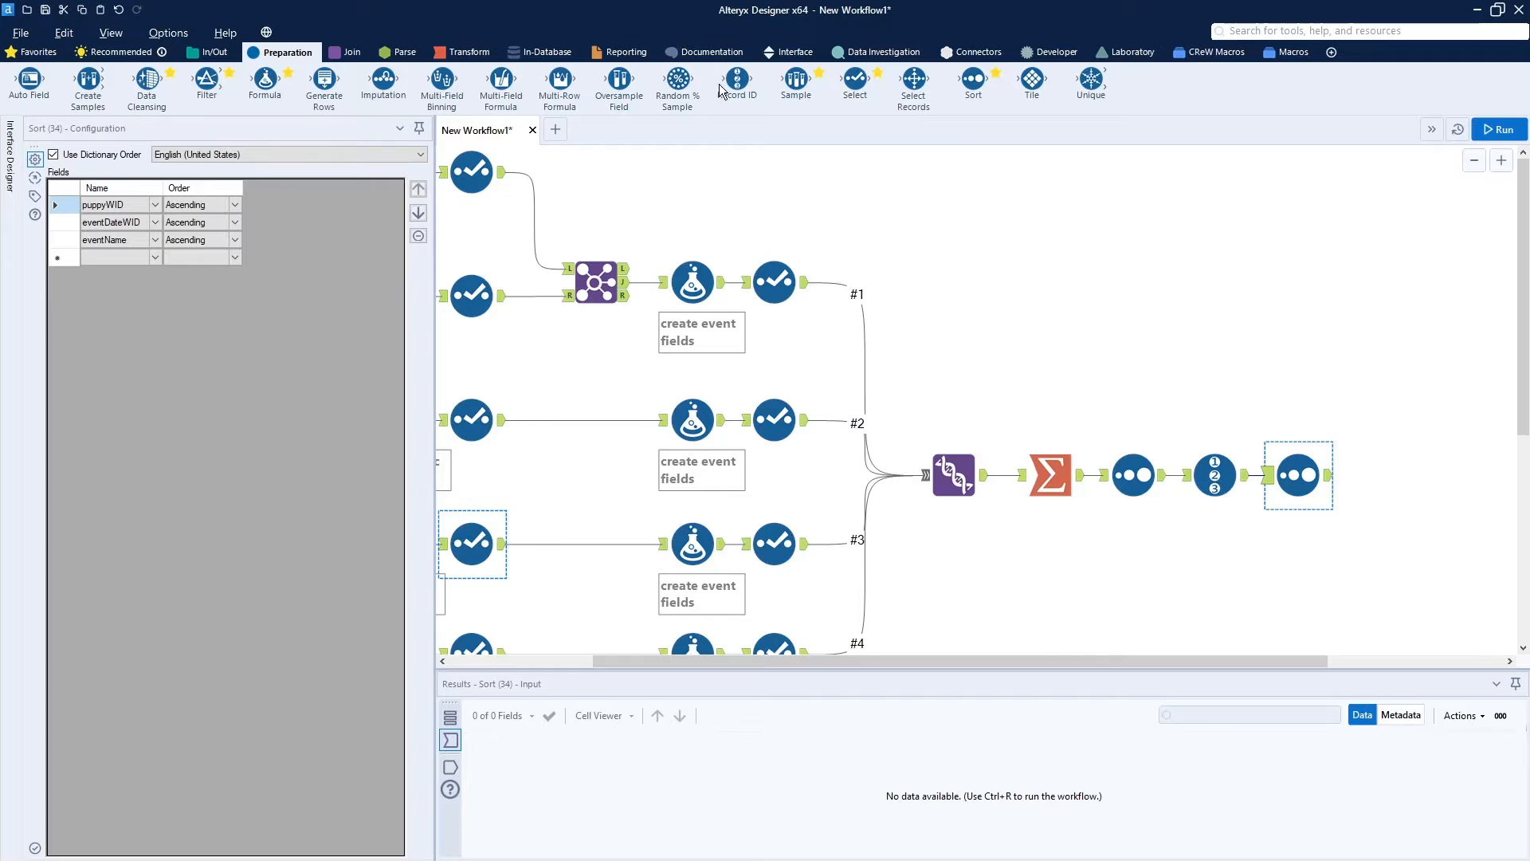
left_click_drag(1033, 77, 1392, 476)
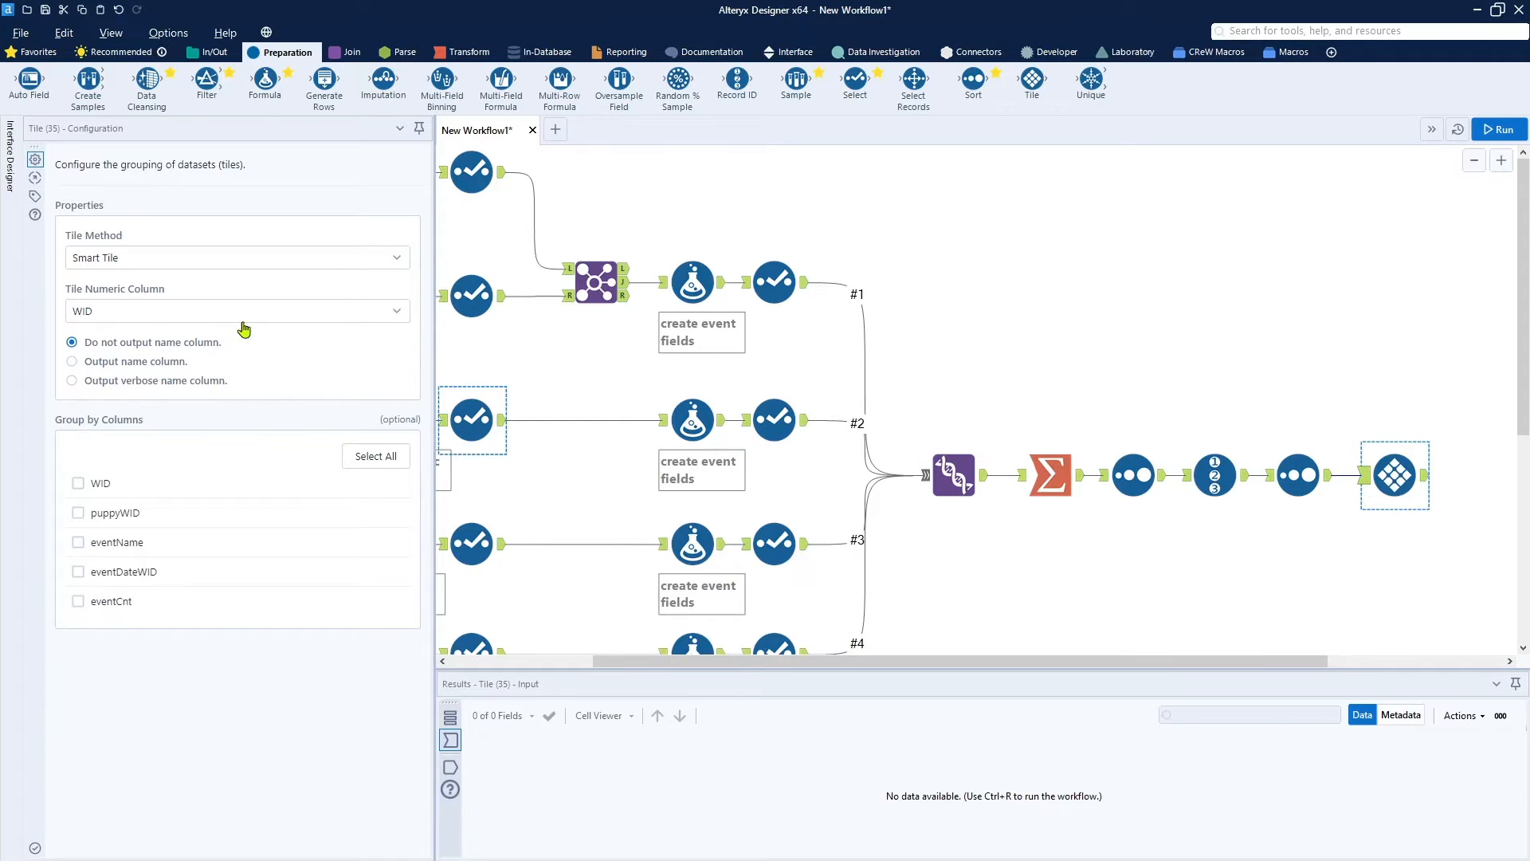
left_click(398, 265)
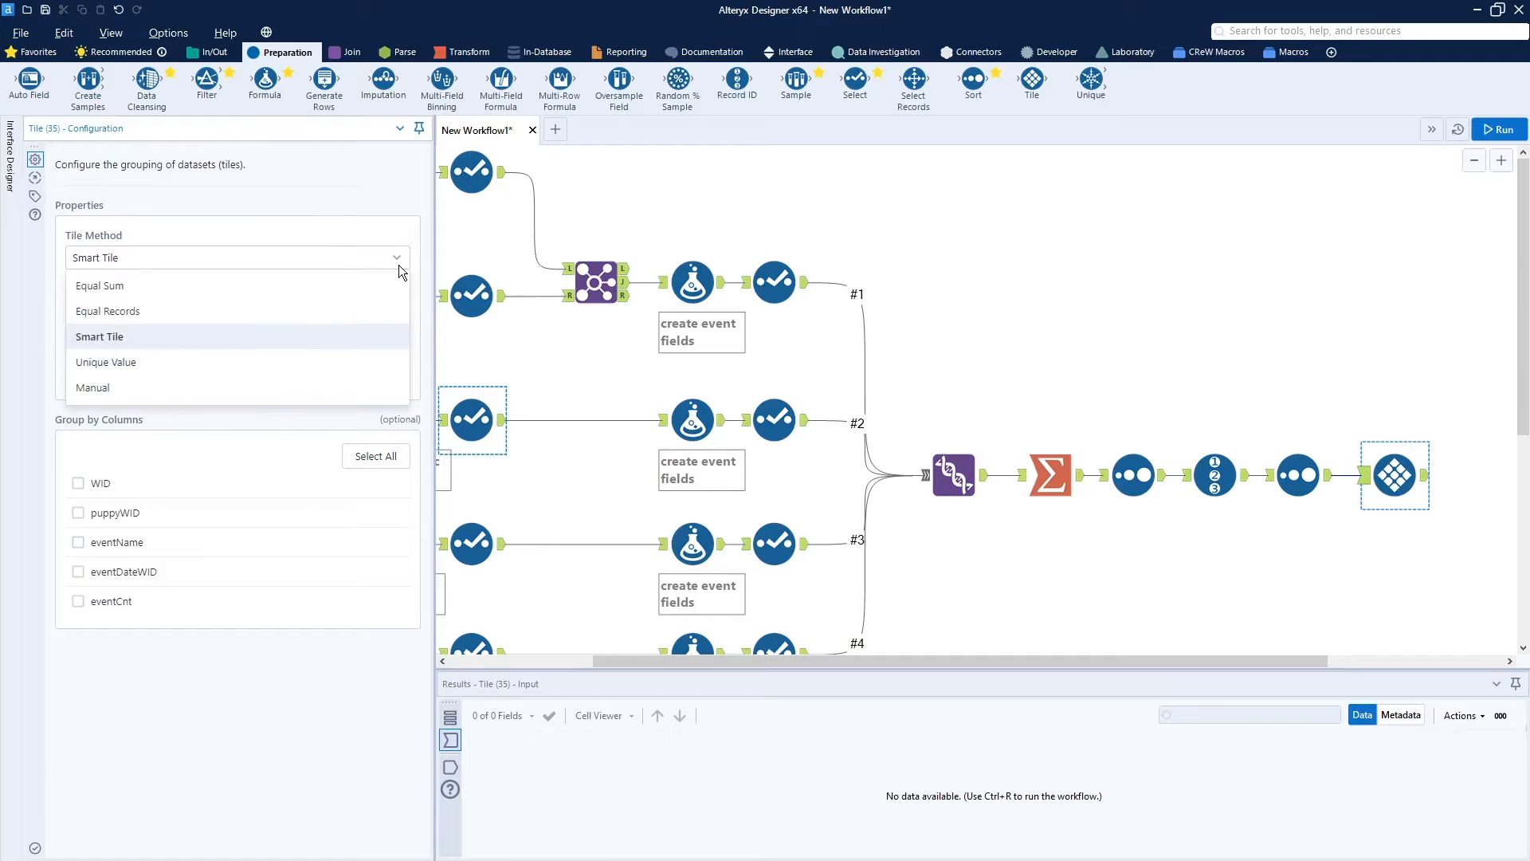
left_click(229, 367)
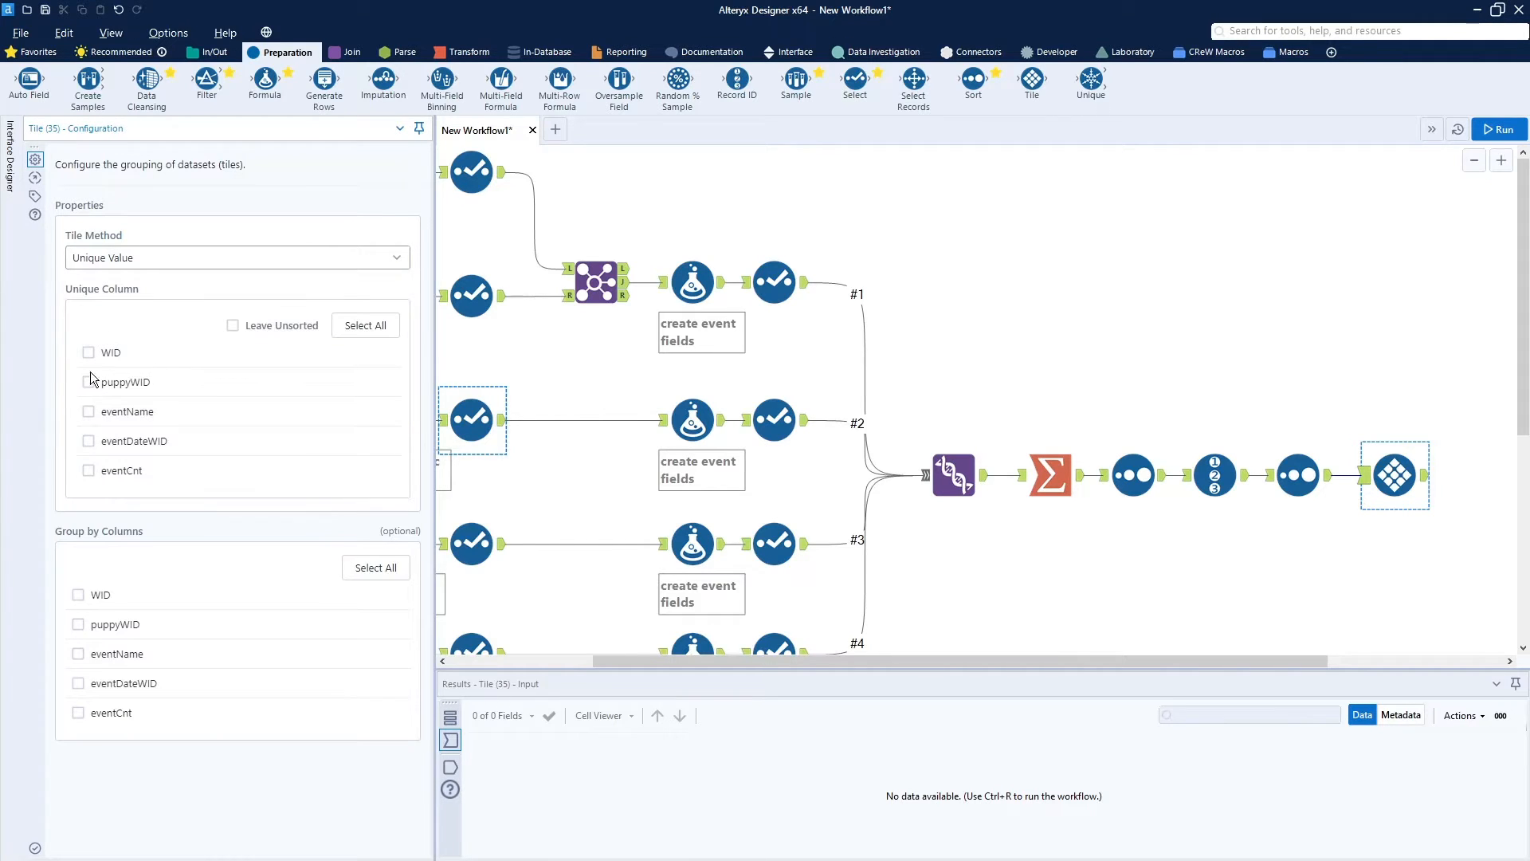
left_click(88, 384)
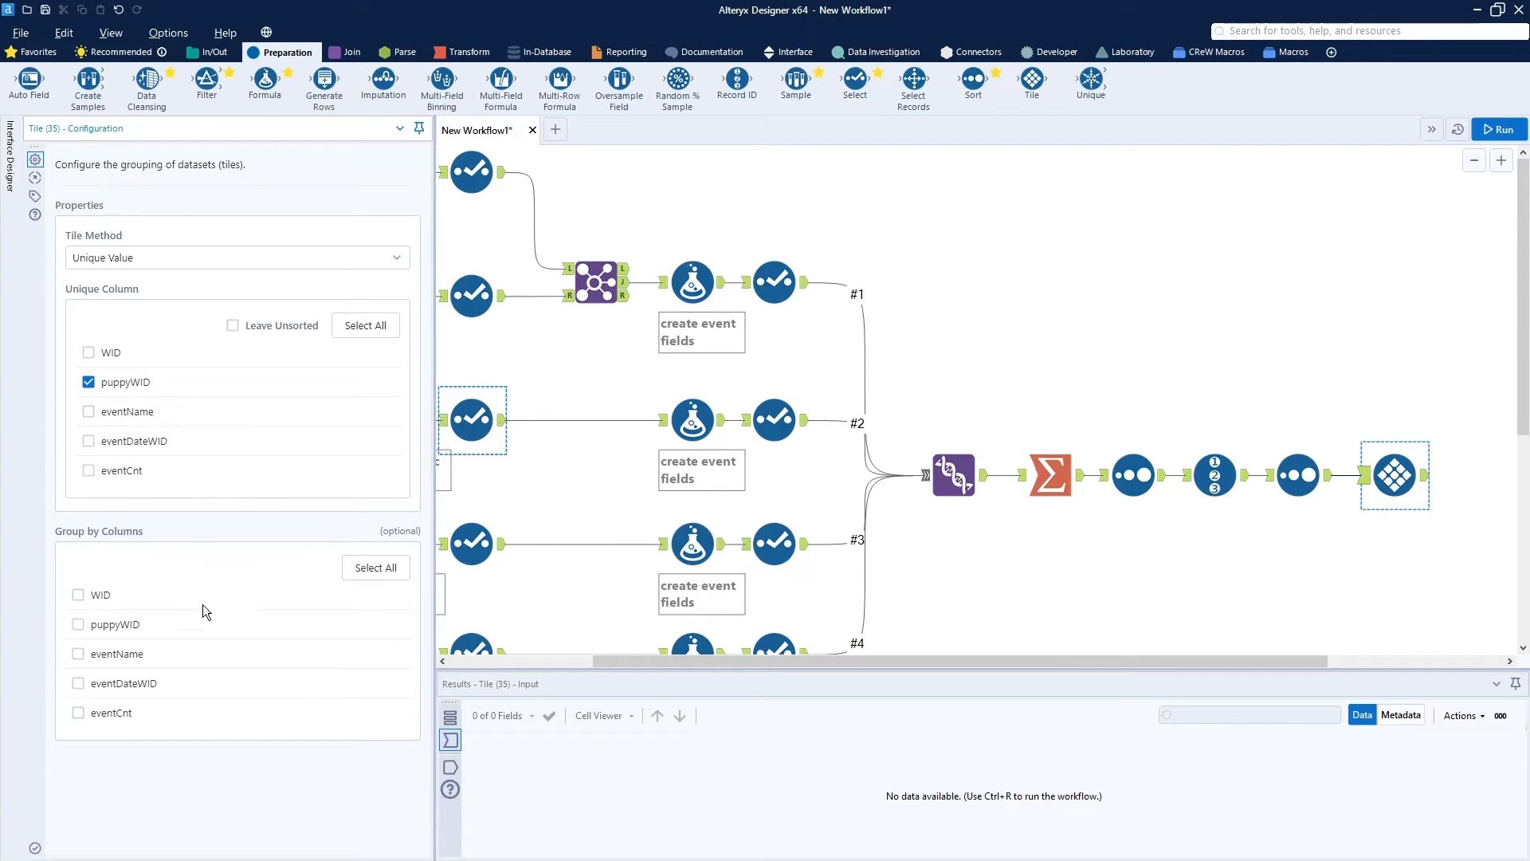
left_click(79, 626)
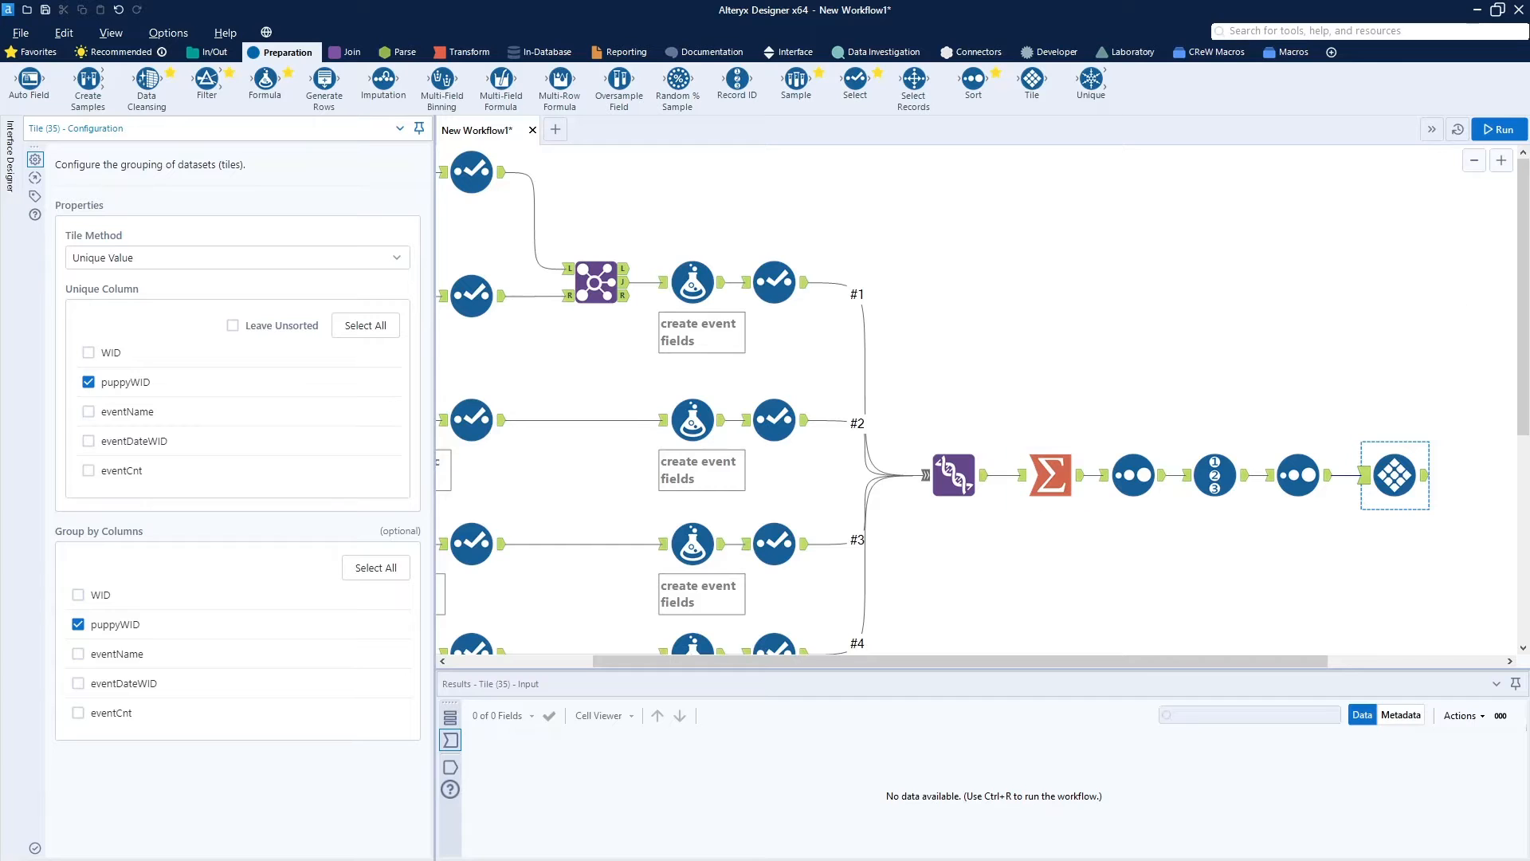
Run the workflow, enlarge the results area and inspect the Tile tool's output records.
left_click(1490, 135)
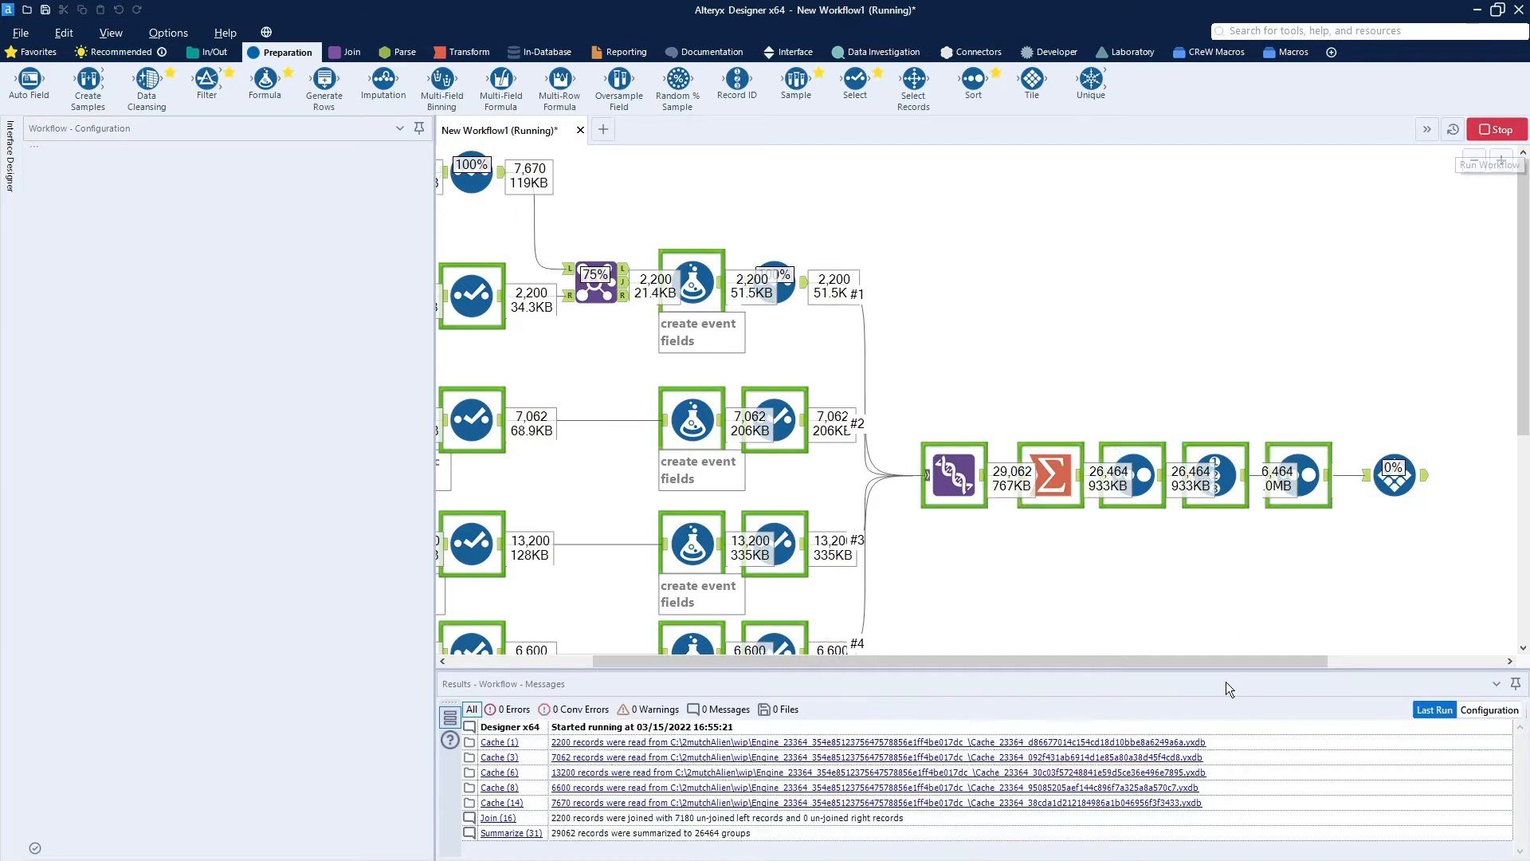
left_click_drag(1207, 666, 1197, 575)
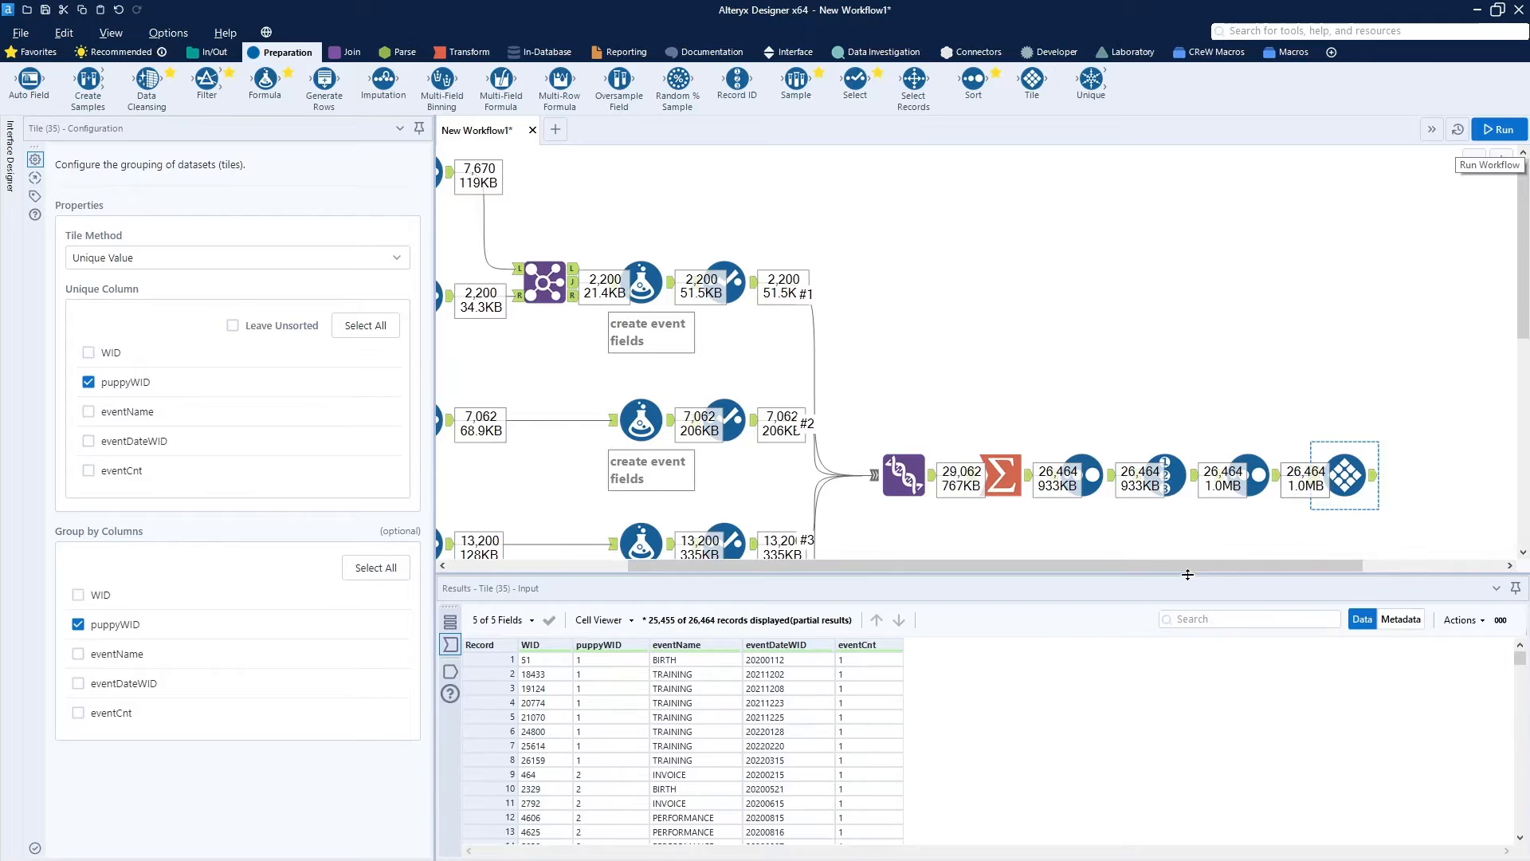
scroll(1520, 336, "down", 3)
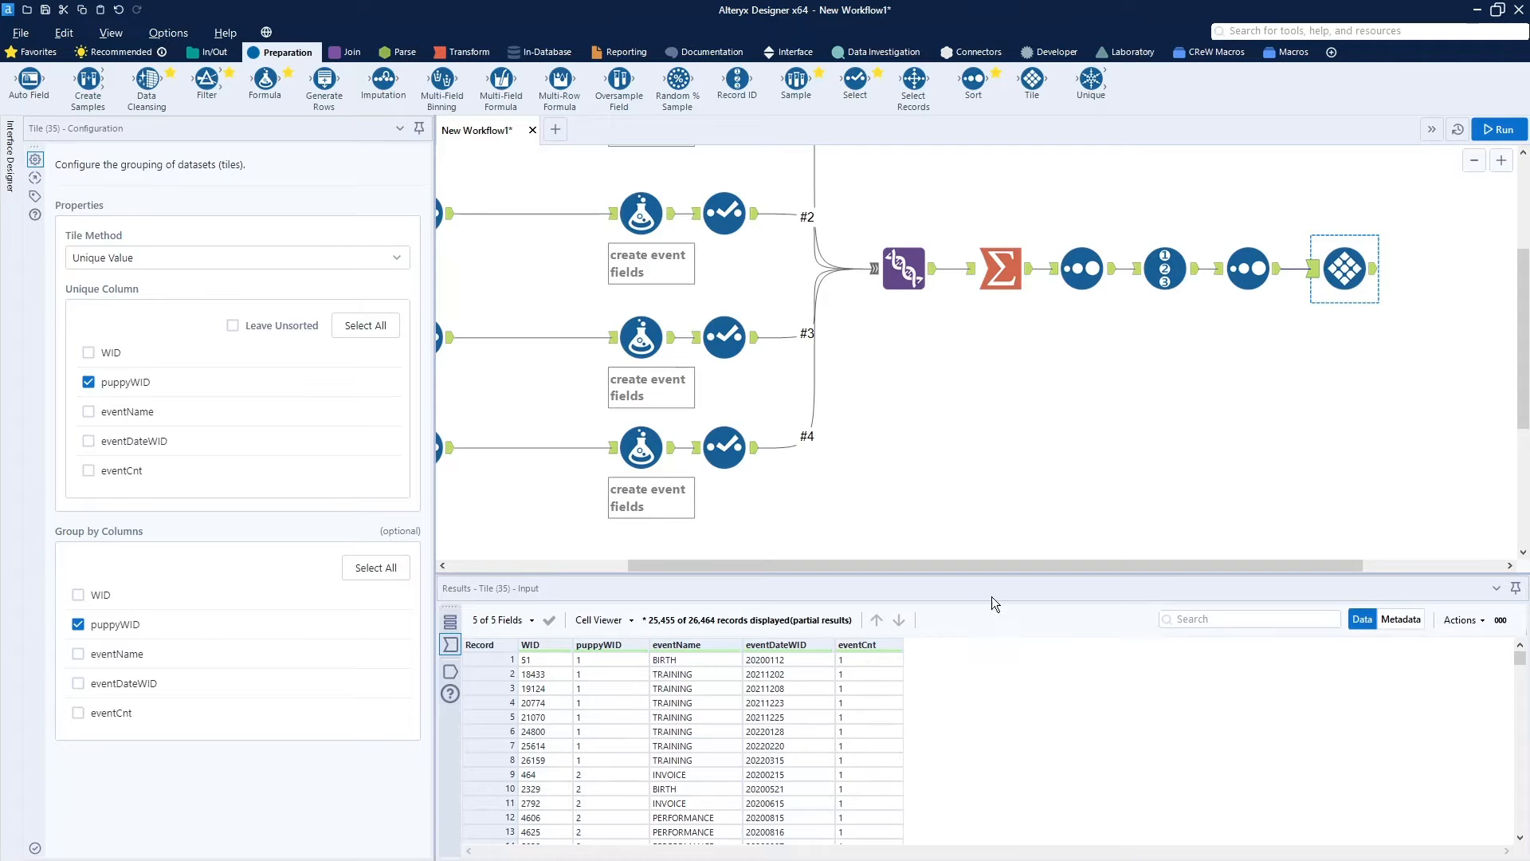
left_click(1374, 275)
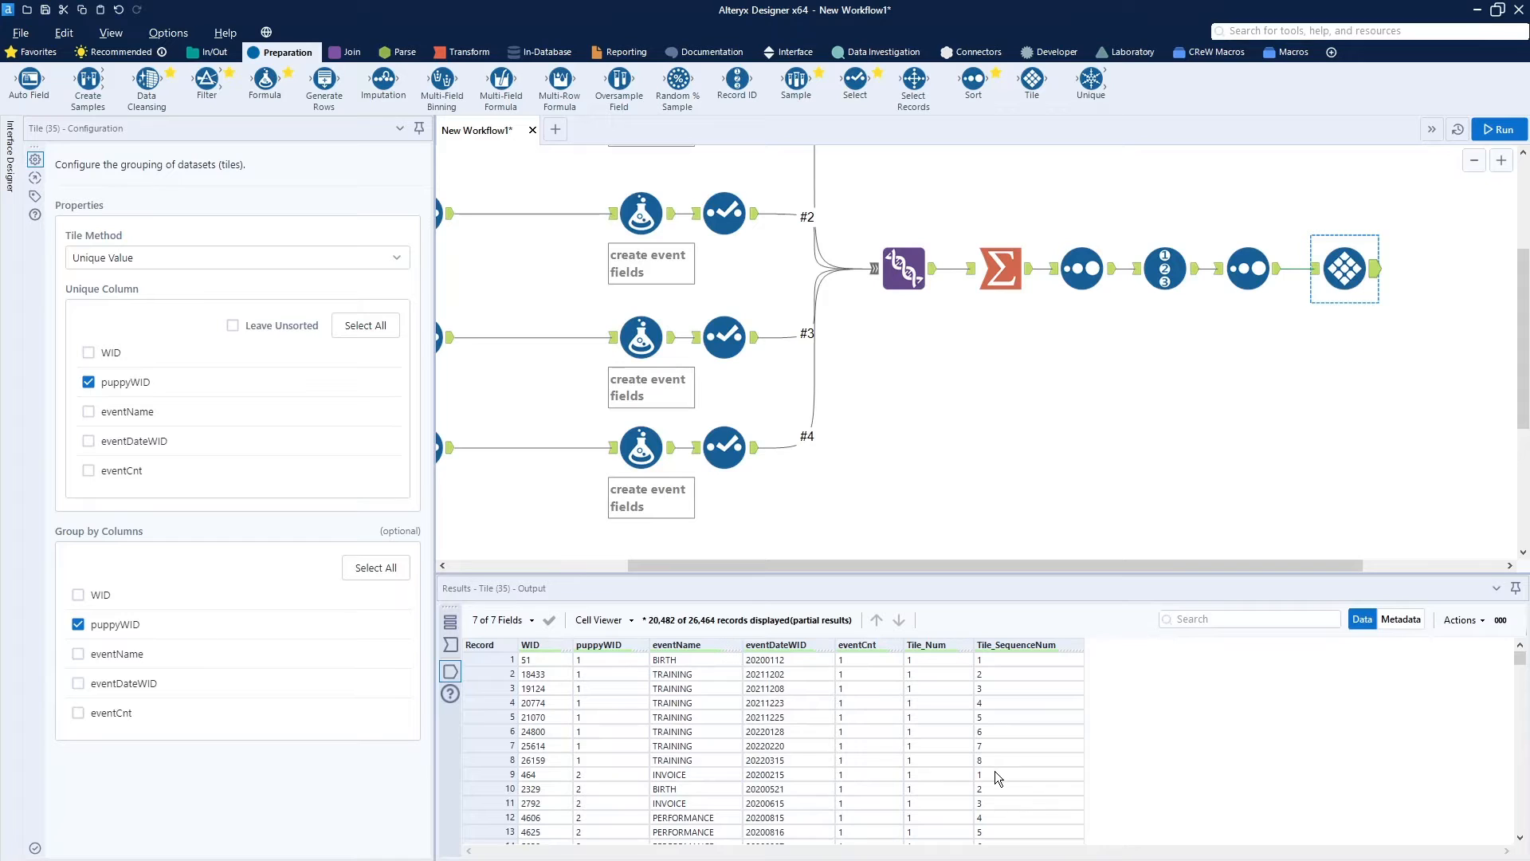
Add a Select tool after the Tile tool, place Tile_SequenceNum directly after puppyWID and rename it eventSequenceNum.
scroll(997, 778, "down", 6)
scroll(997, 777, "up", 6)
scroll(997, 778, "down", 3)
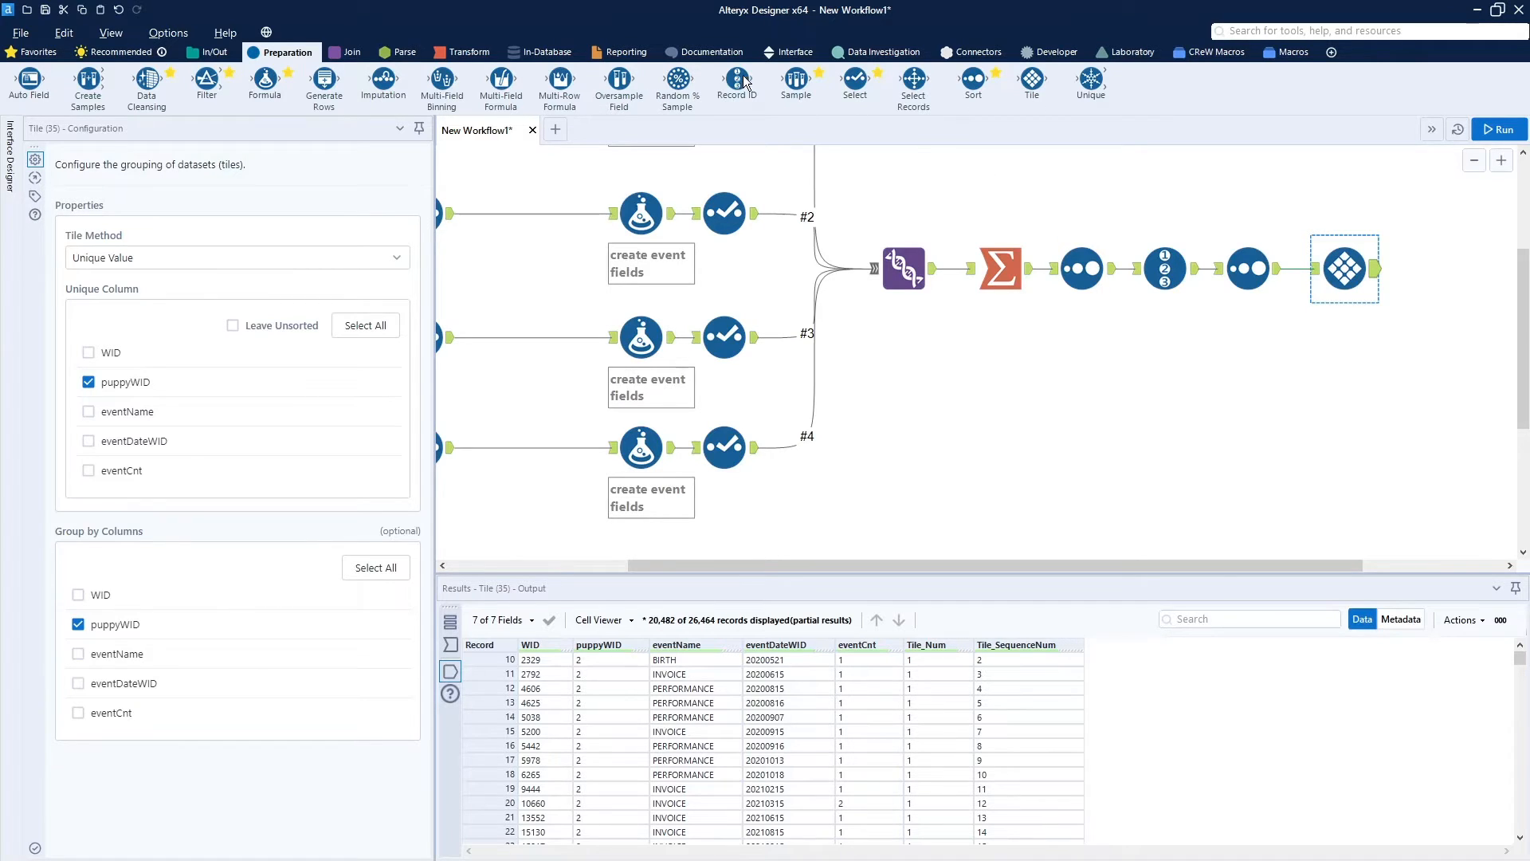
left_click_drag(853, 80, 1436, 266)
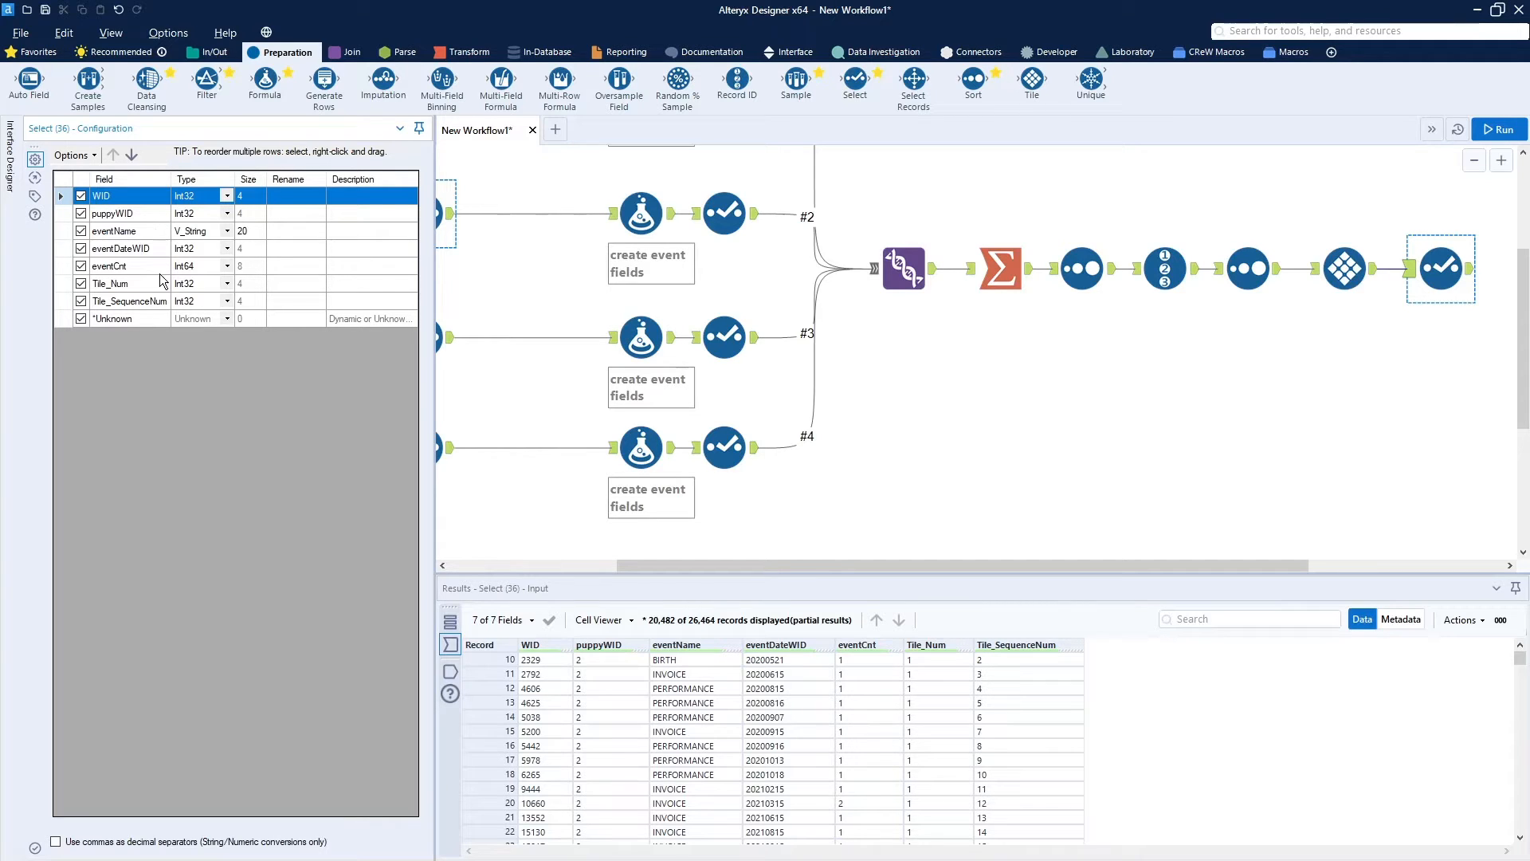
left_click(150, 303)
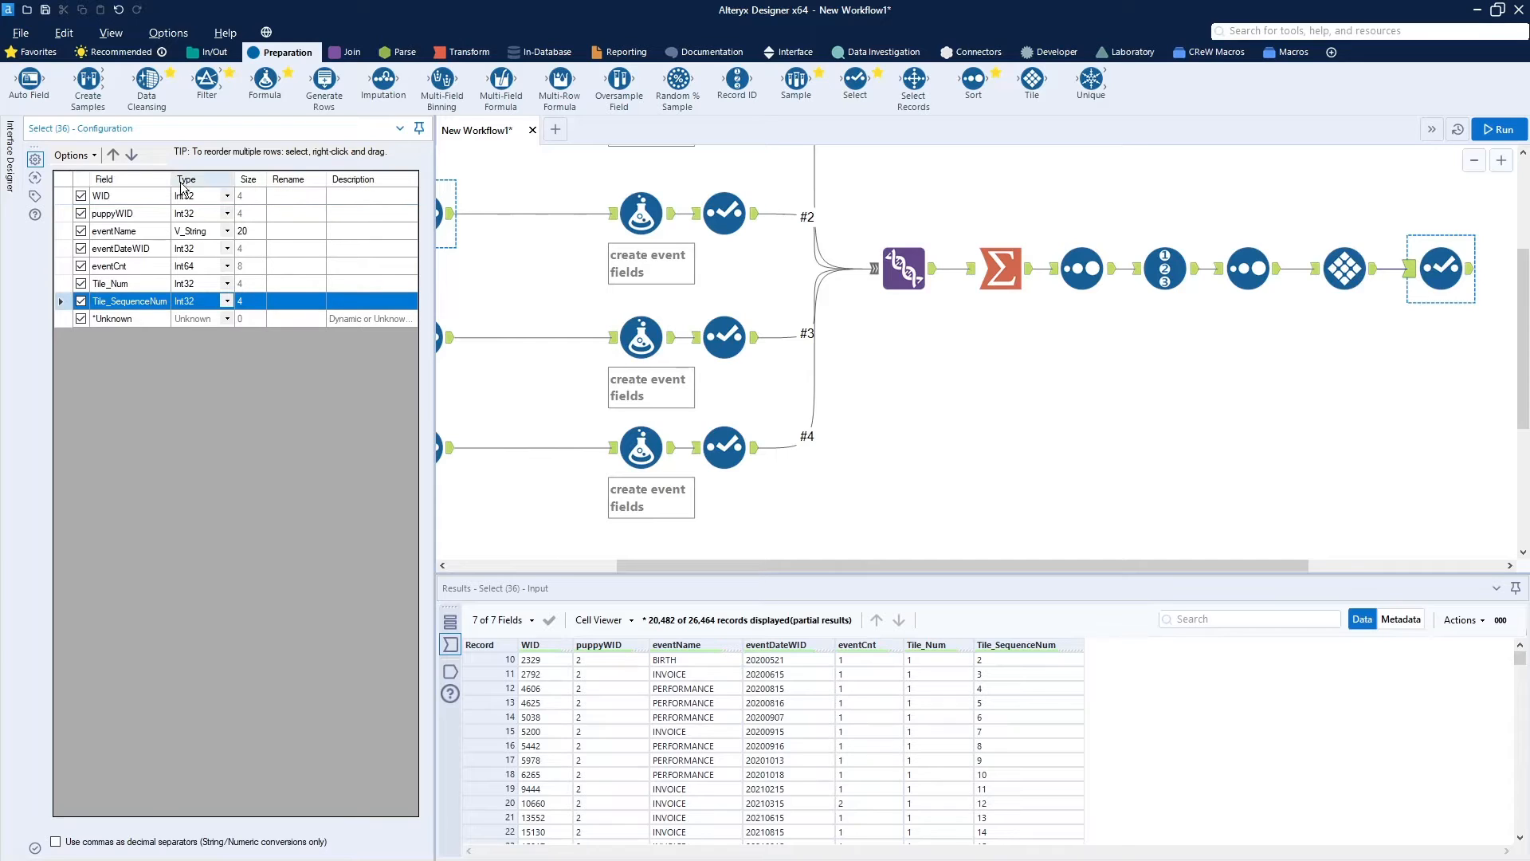
left_click(110, 157)
left_click(111, 157)
left_click(111, 157)
left_click(110, 157)
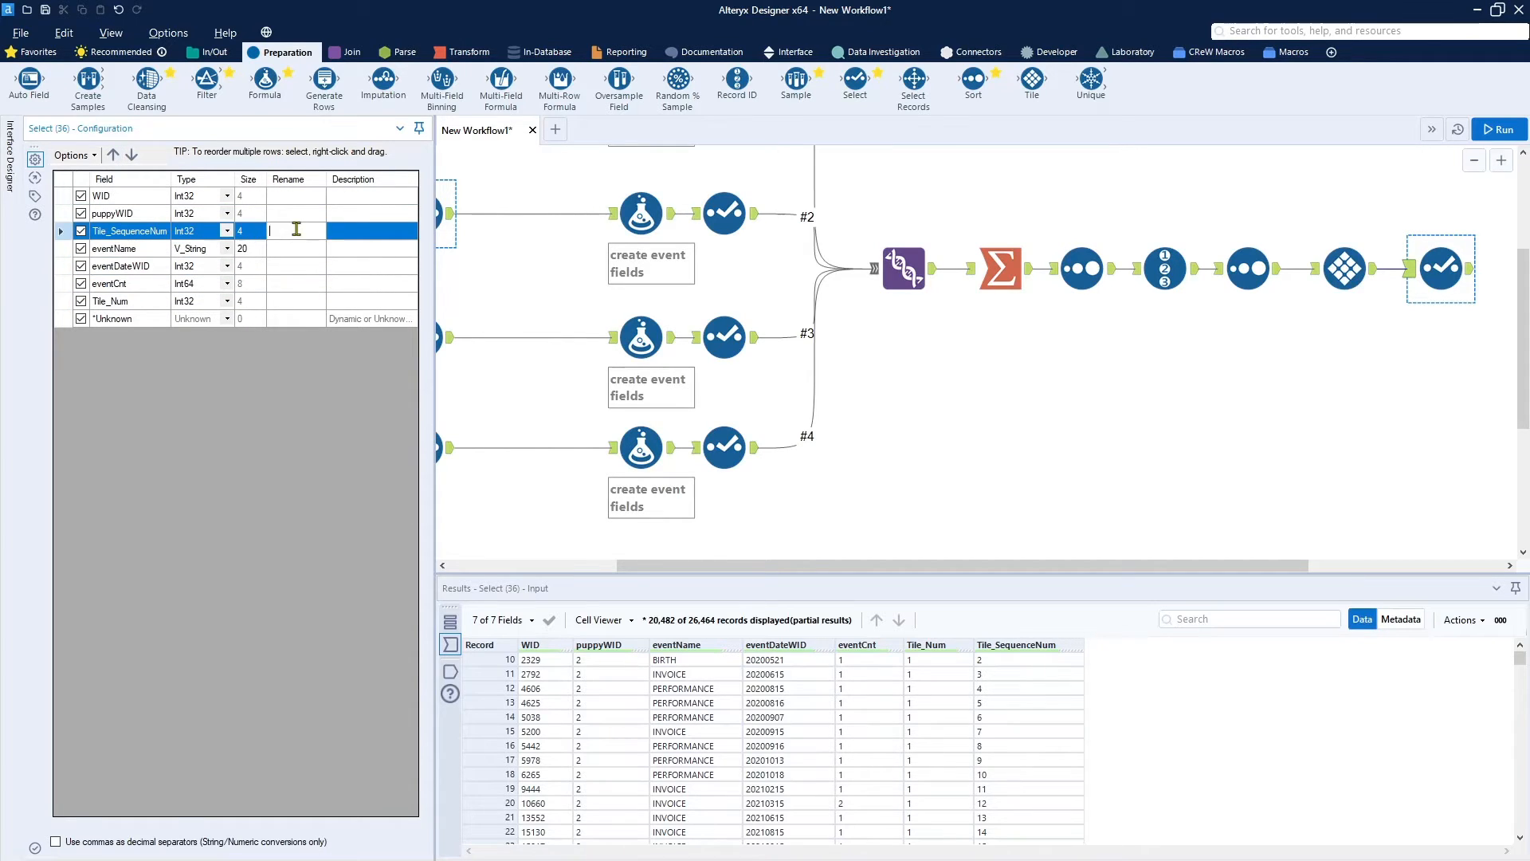
type("eventSequenceNum")
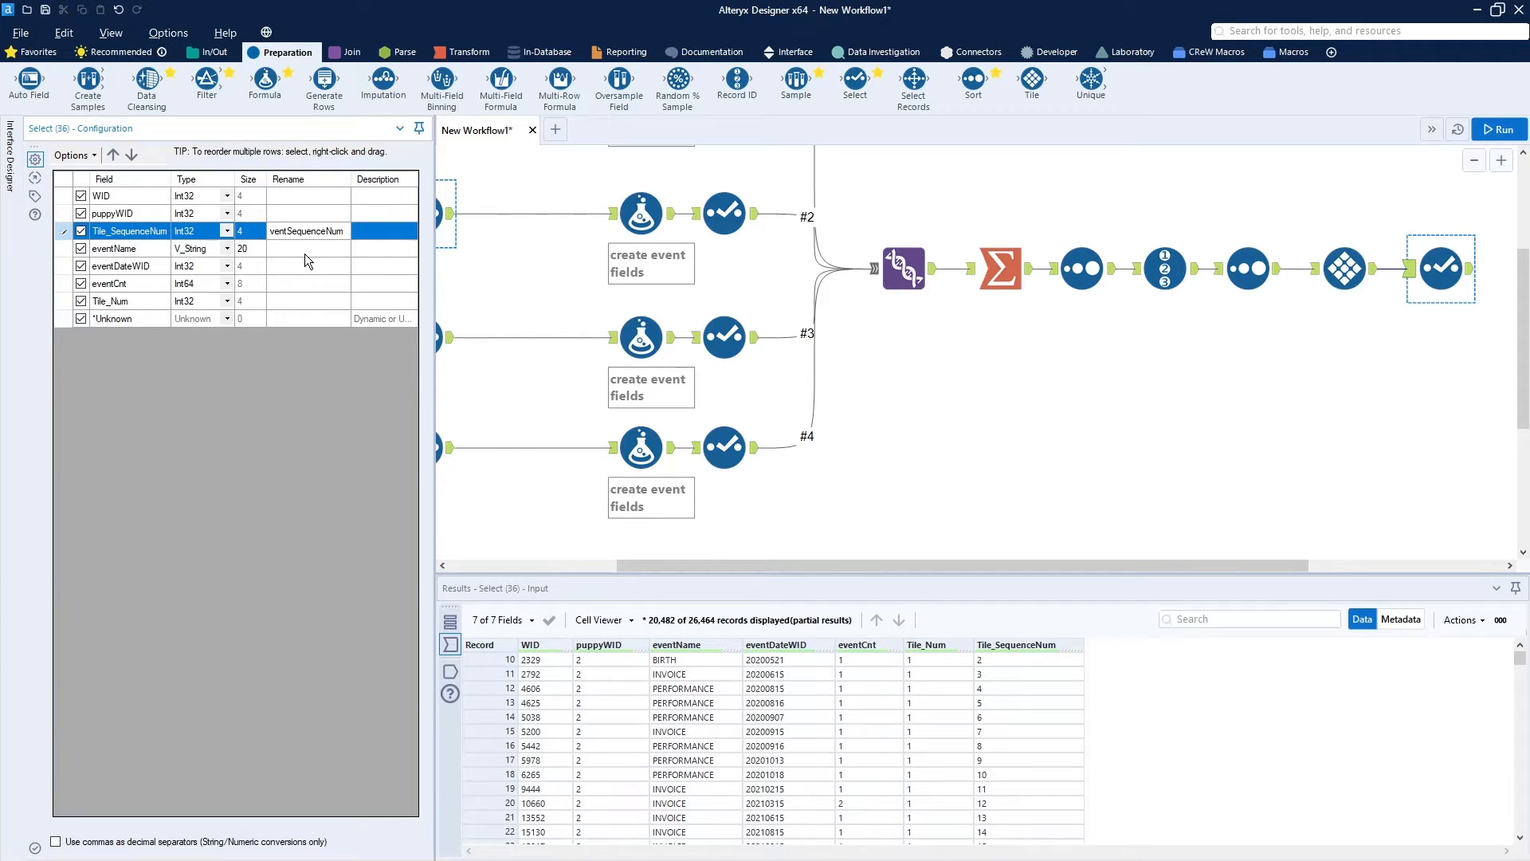
left_click(305, 249)
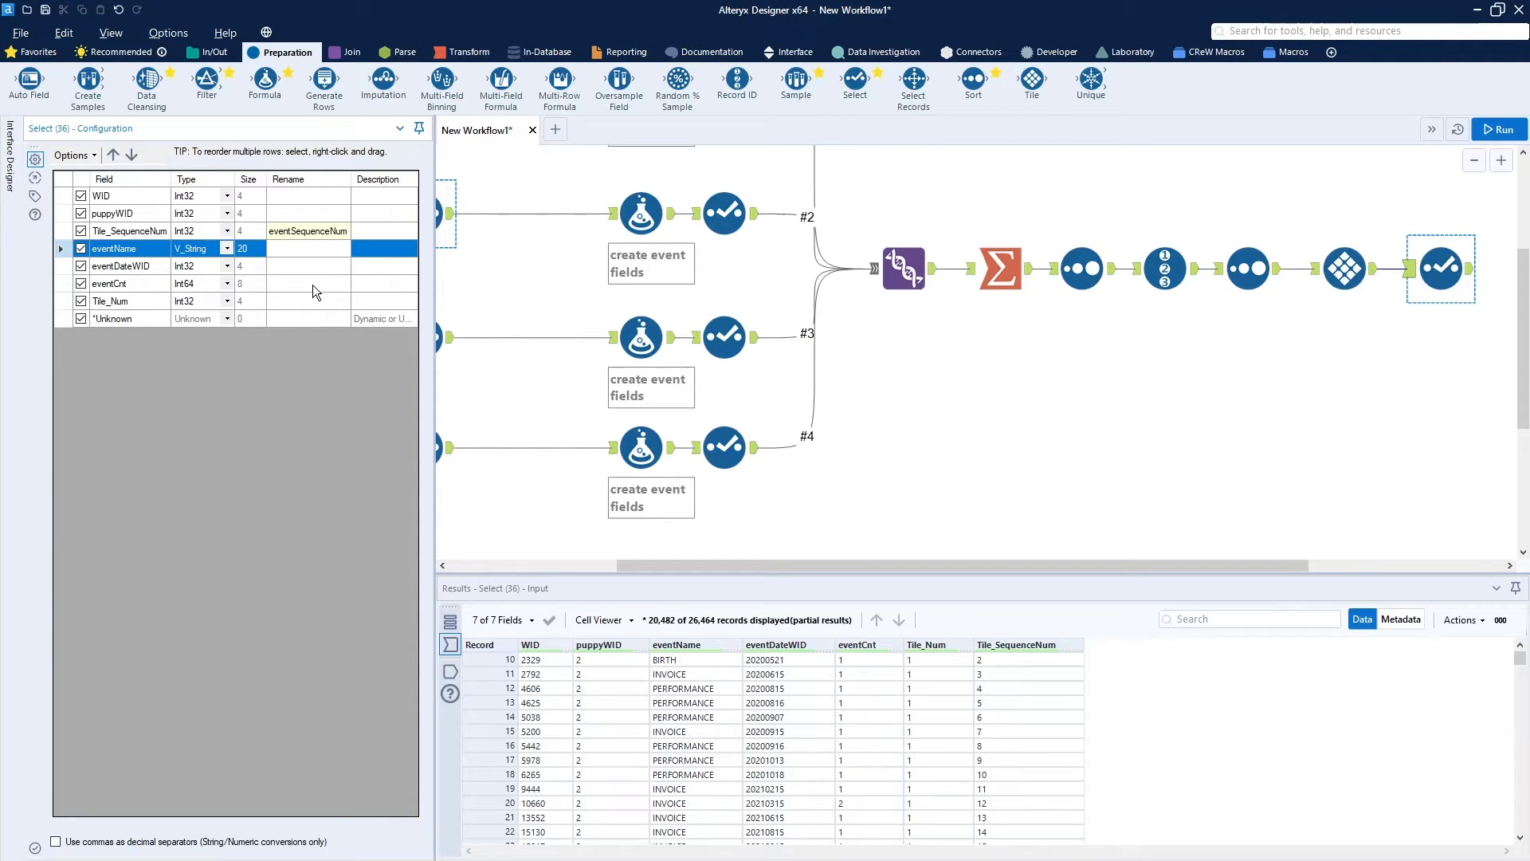
Change the eventCnt field's type to Int32 and exclude Tile_Num from the Select tool's output.
left_click(312, 285)
left_click(220, 289)
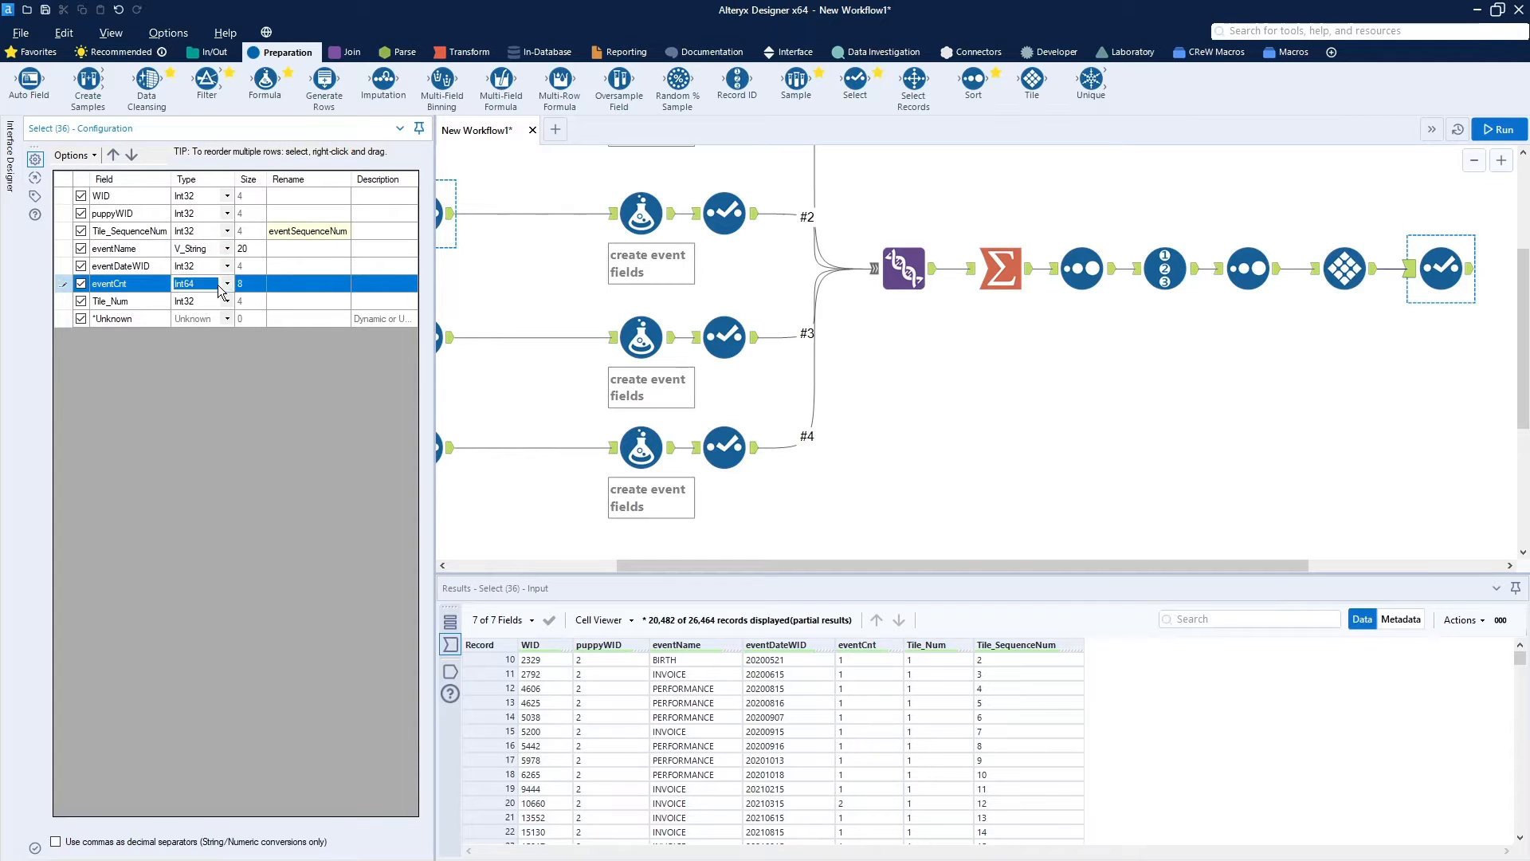
left_click(222, 290)
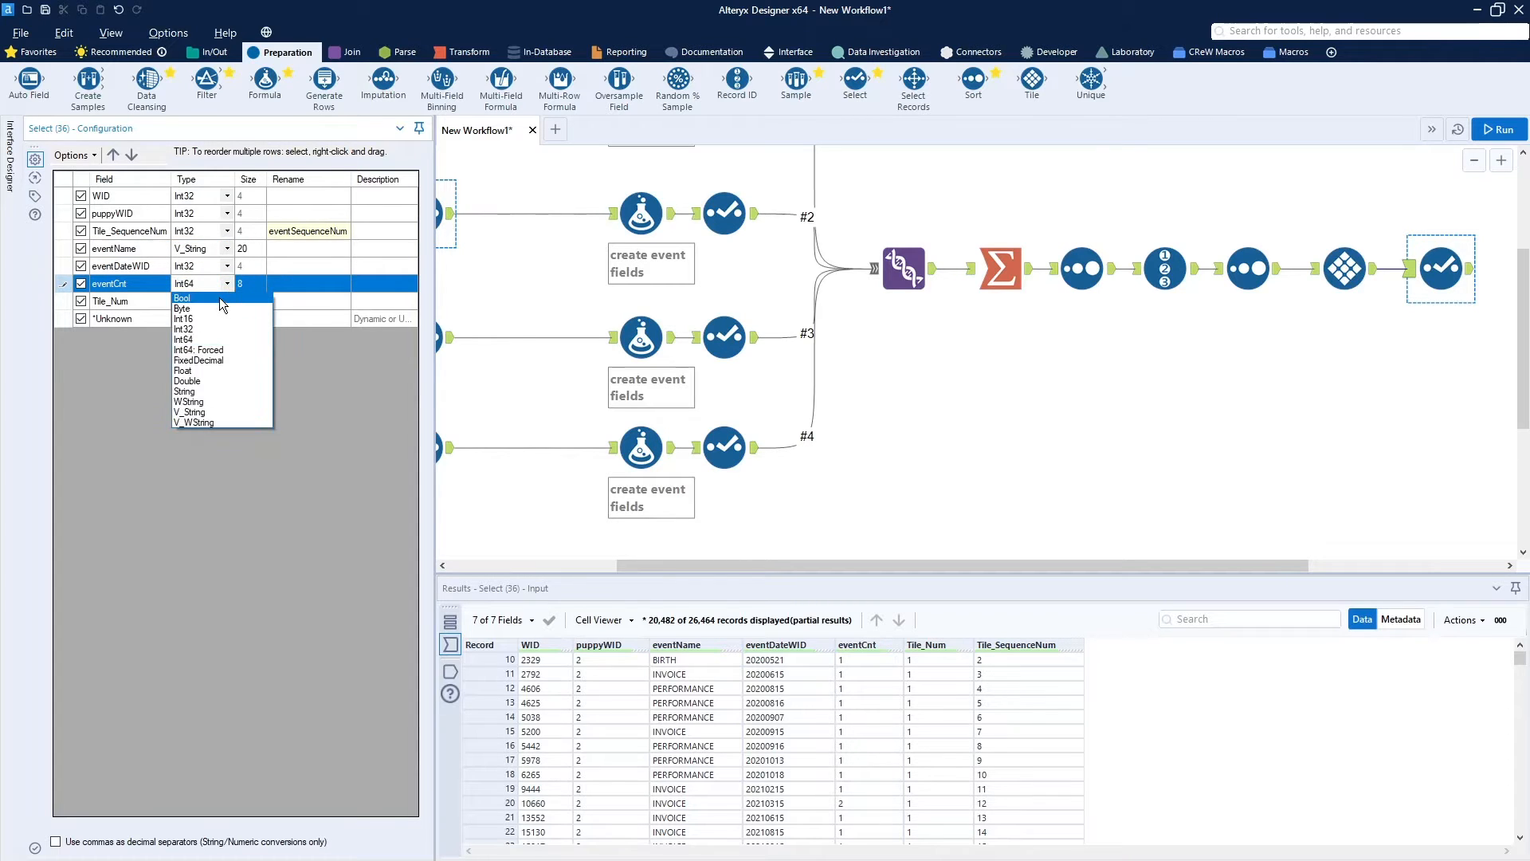
left_click(213, 330)
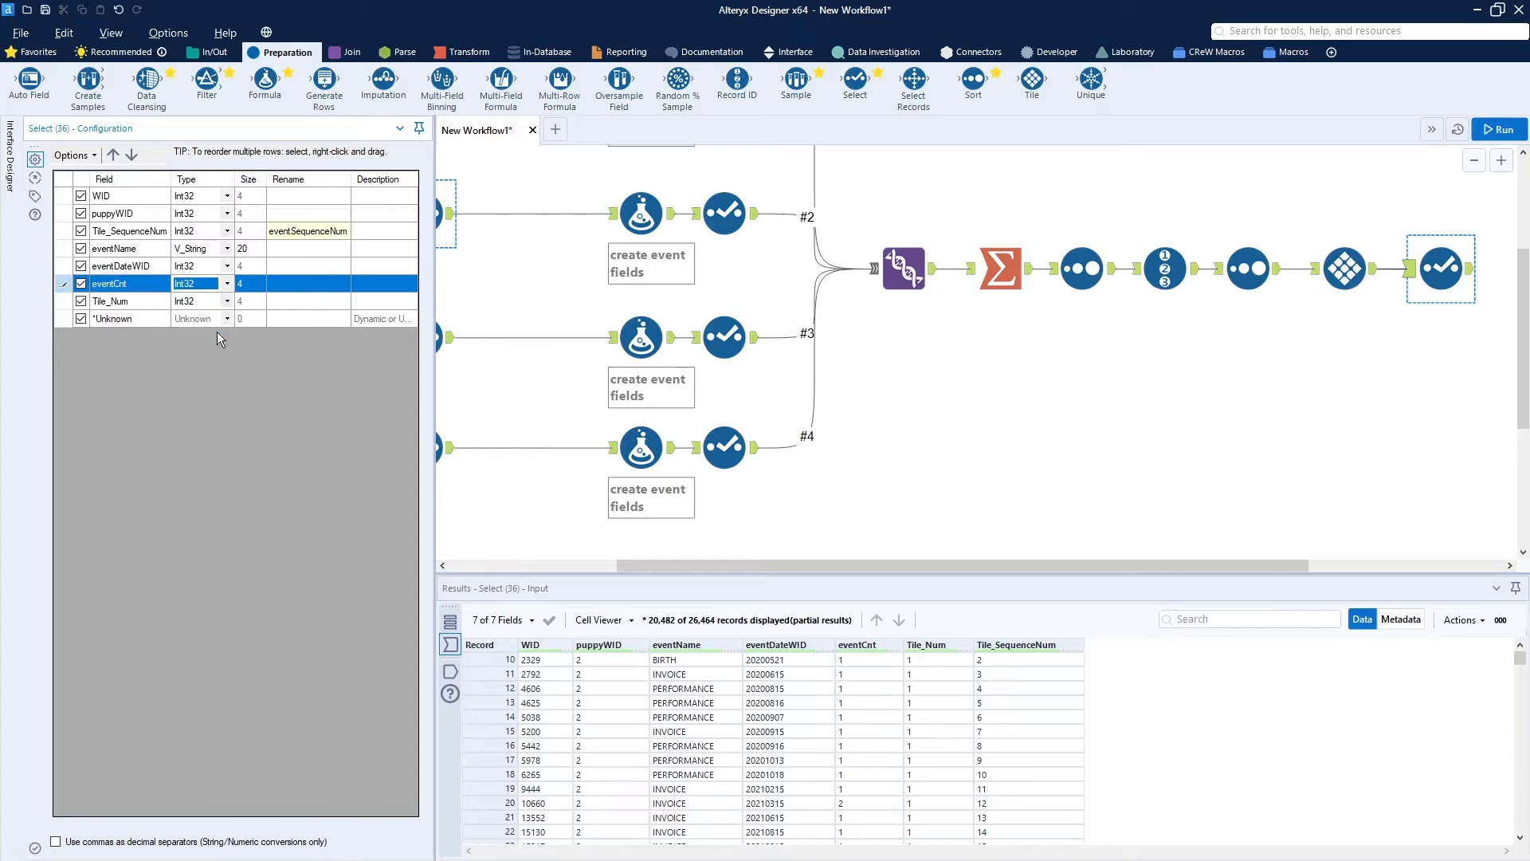
left_click(70, 304)
left_click(81, 303)
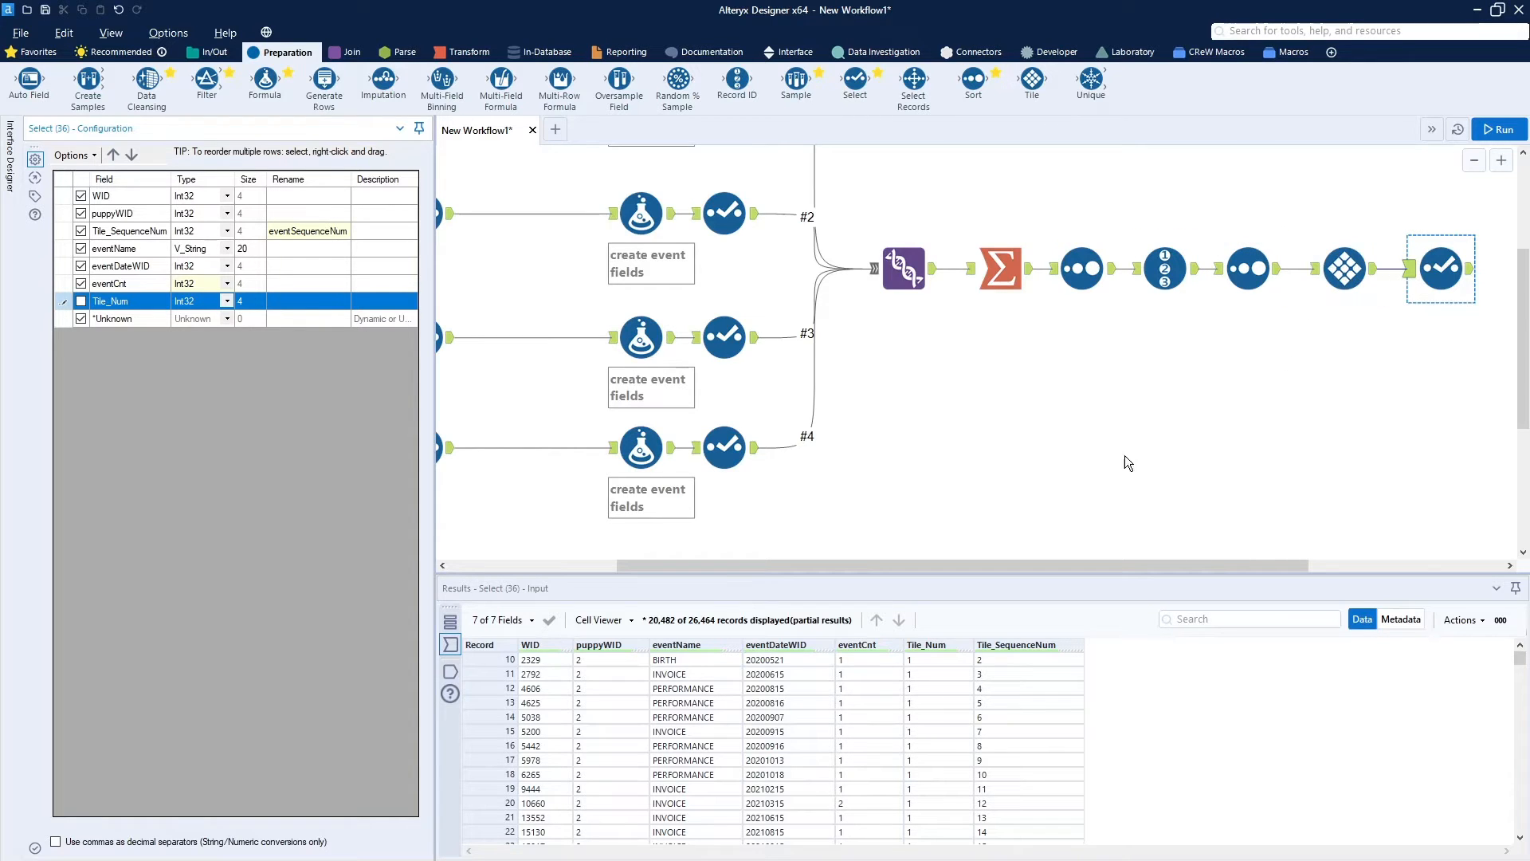
Attach a Browse tool to the last Select tool, then run the workflow and inspect the event records.
left_click_drag(1092, 568, 1276, 562)
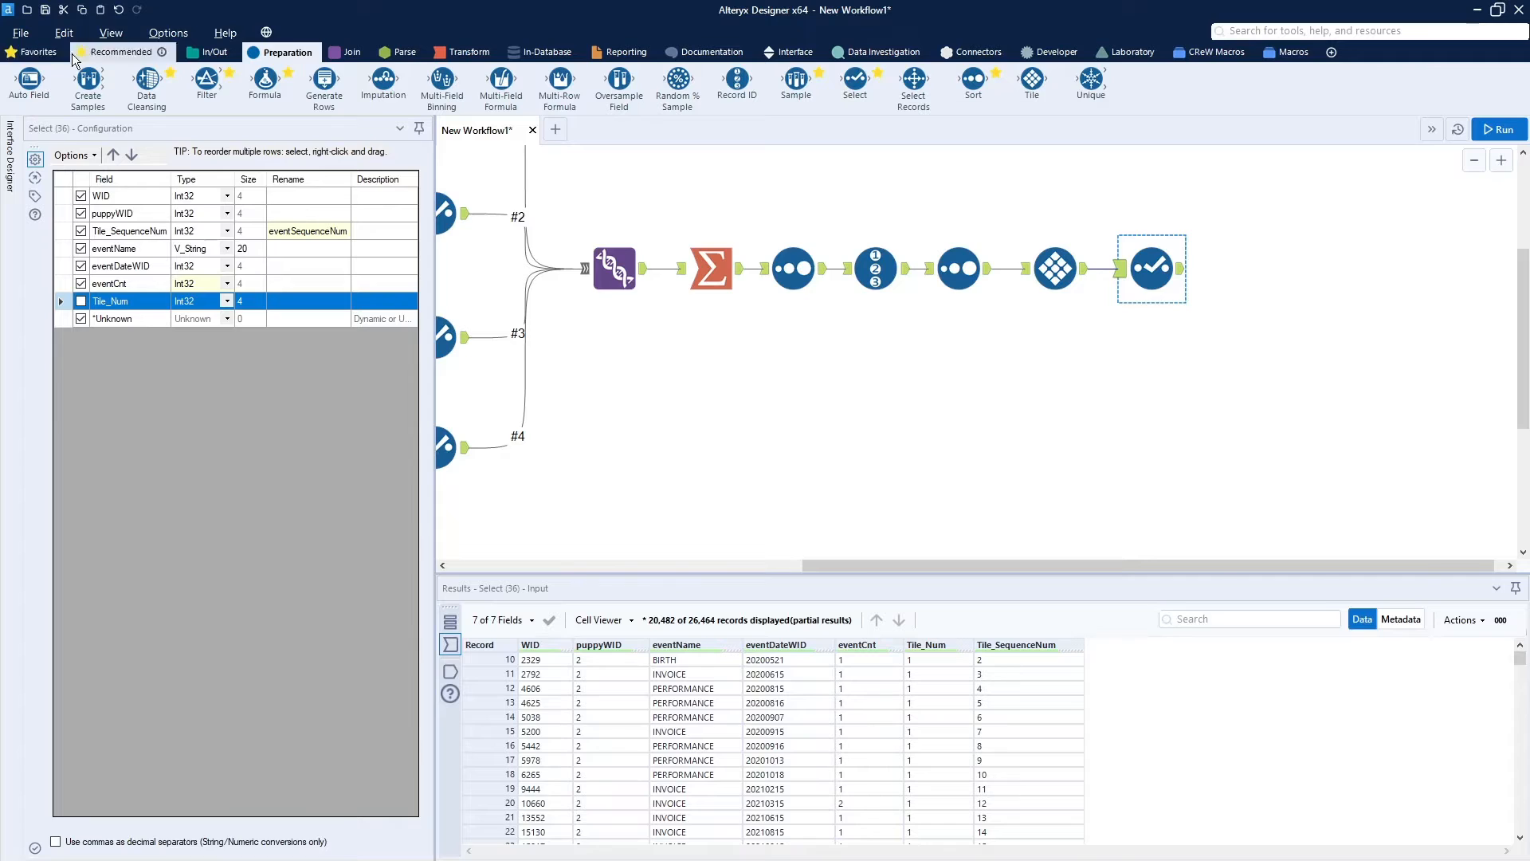
left_click(214, 52)
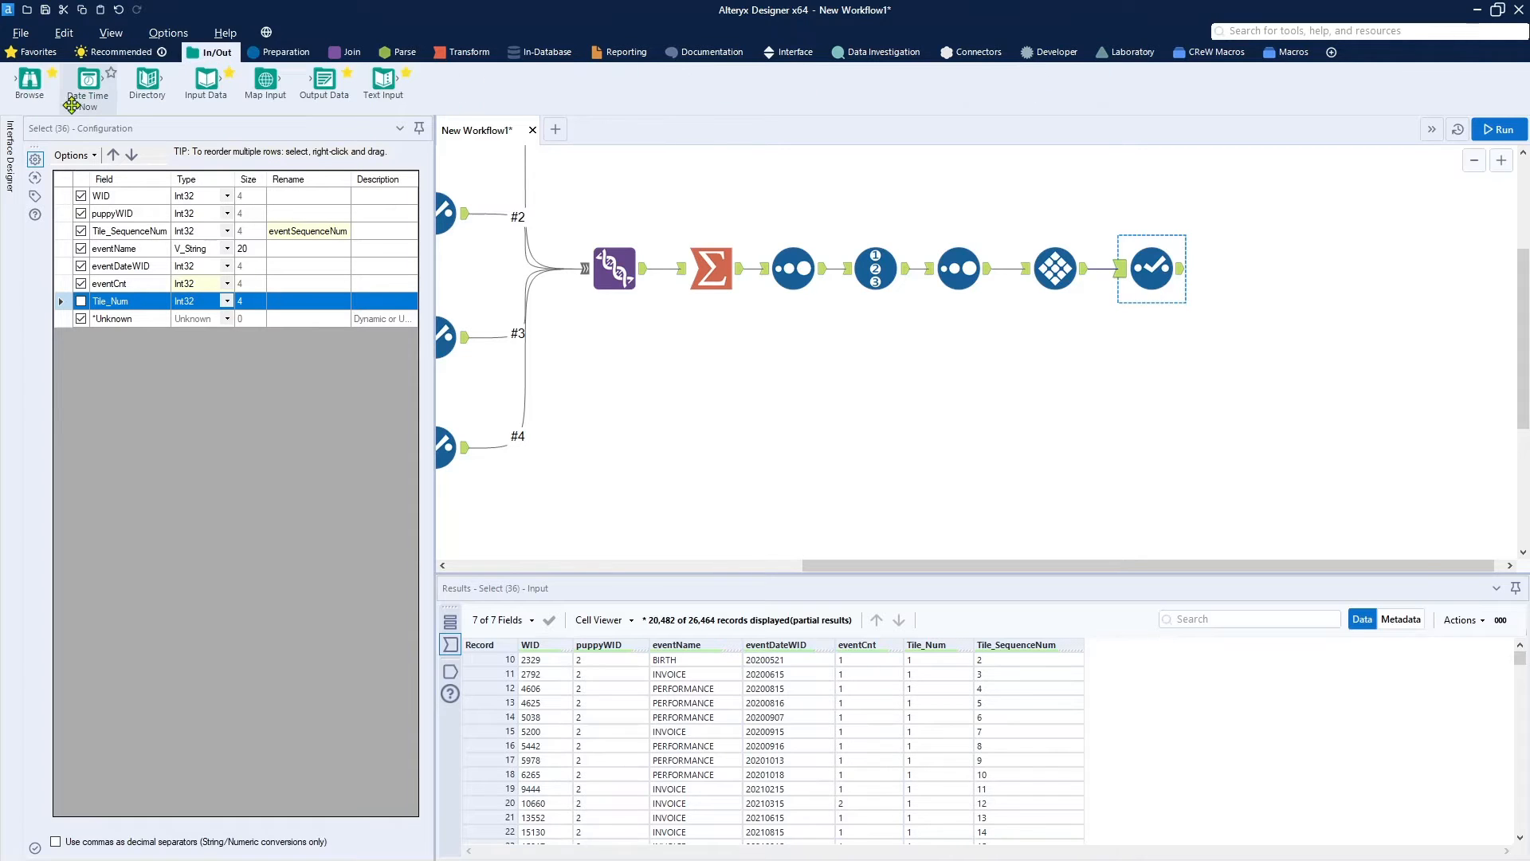
left_click_drag(33, 87, 1262, 192)
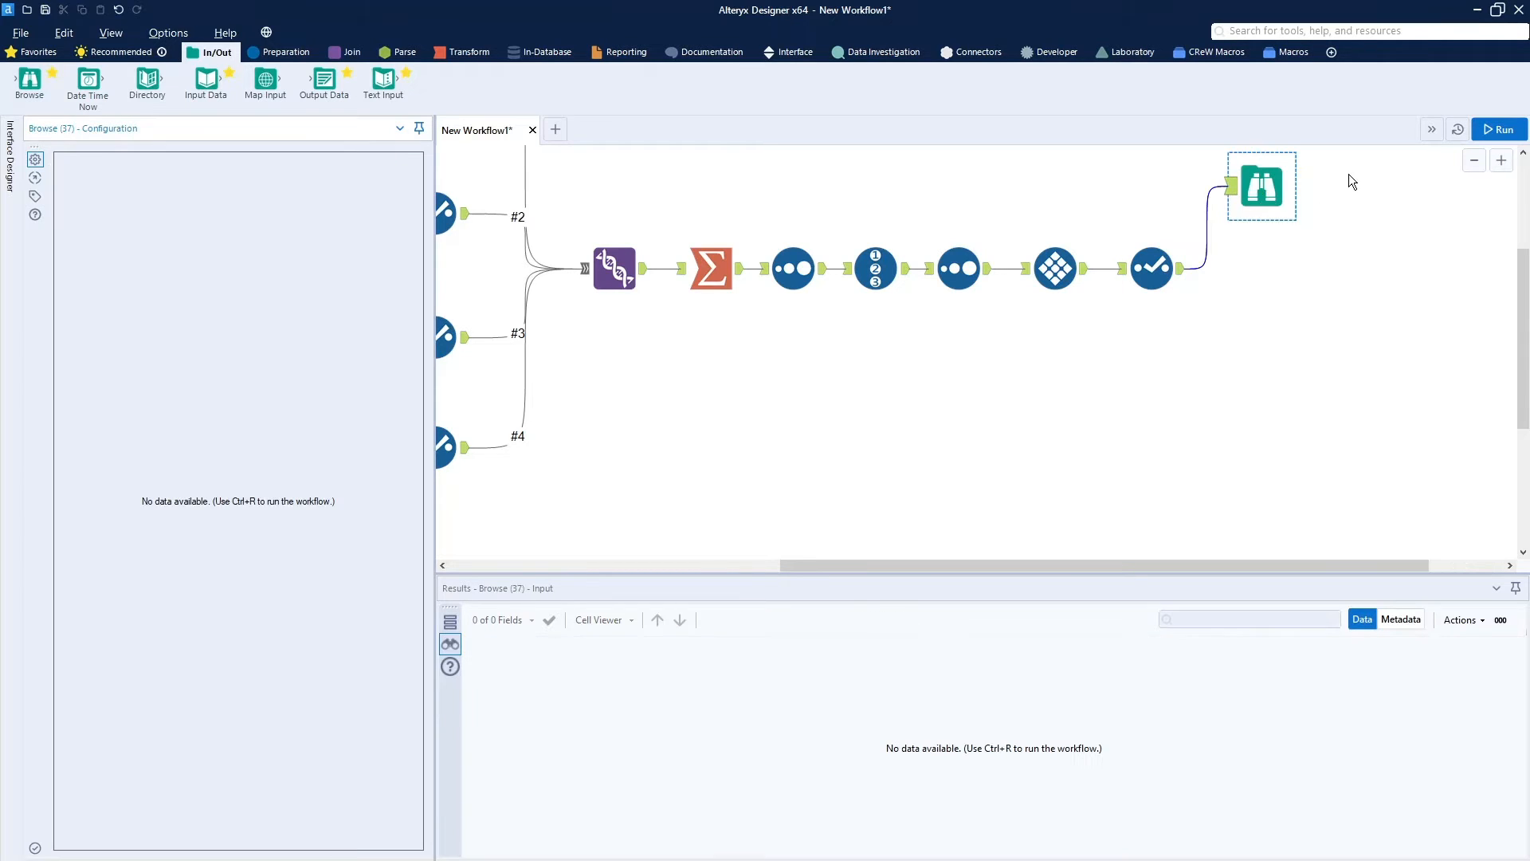
left_click(1506, 136)
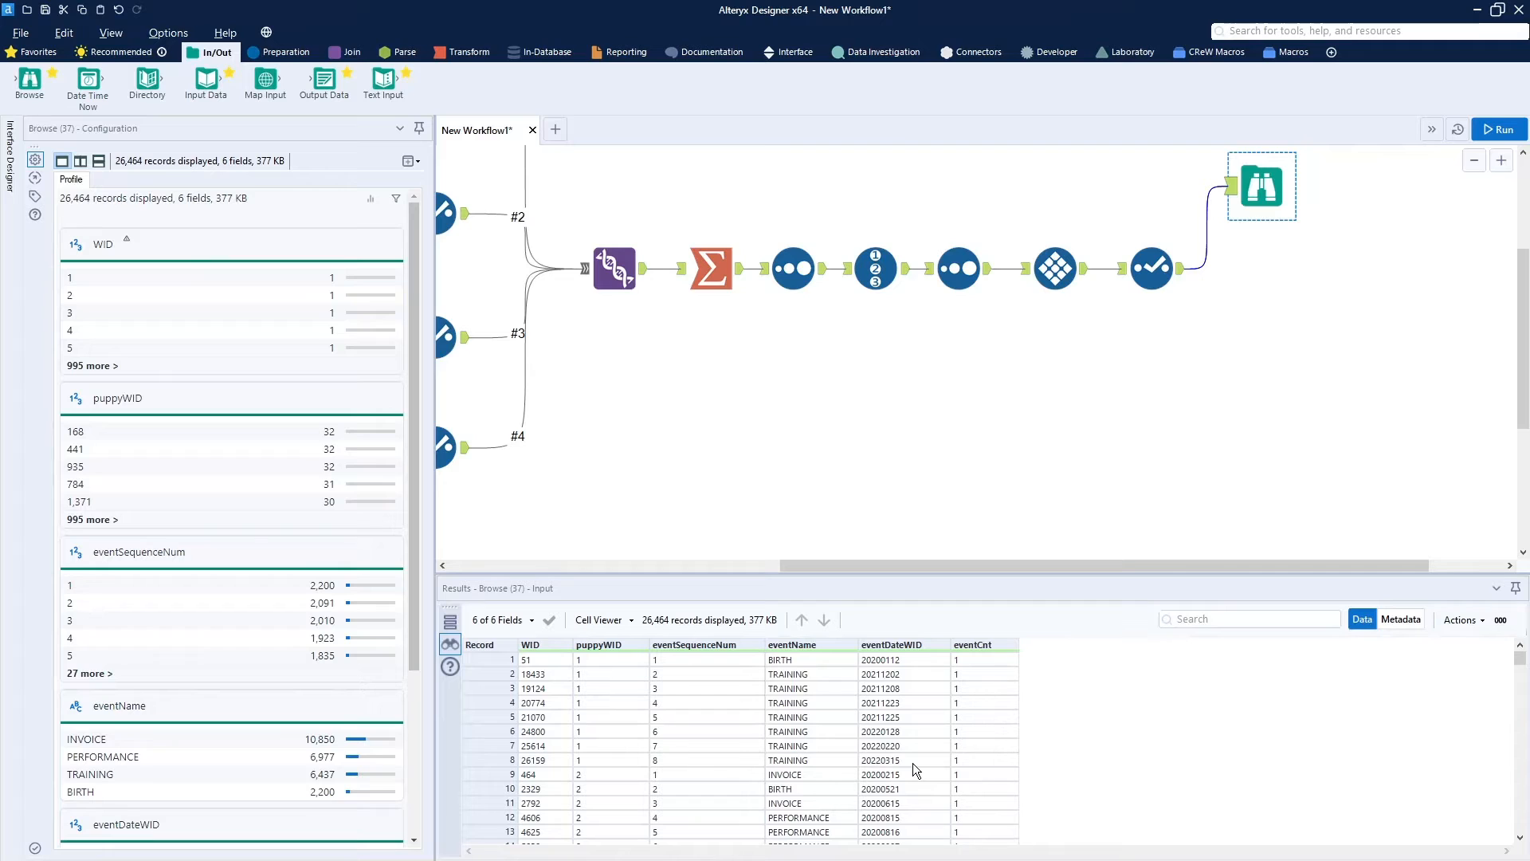
scroll(1002, 753, "down", 6)
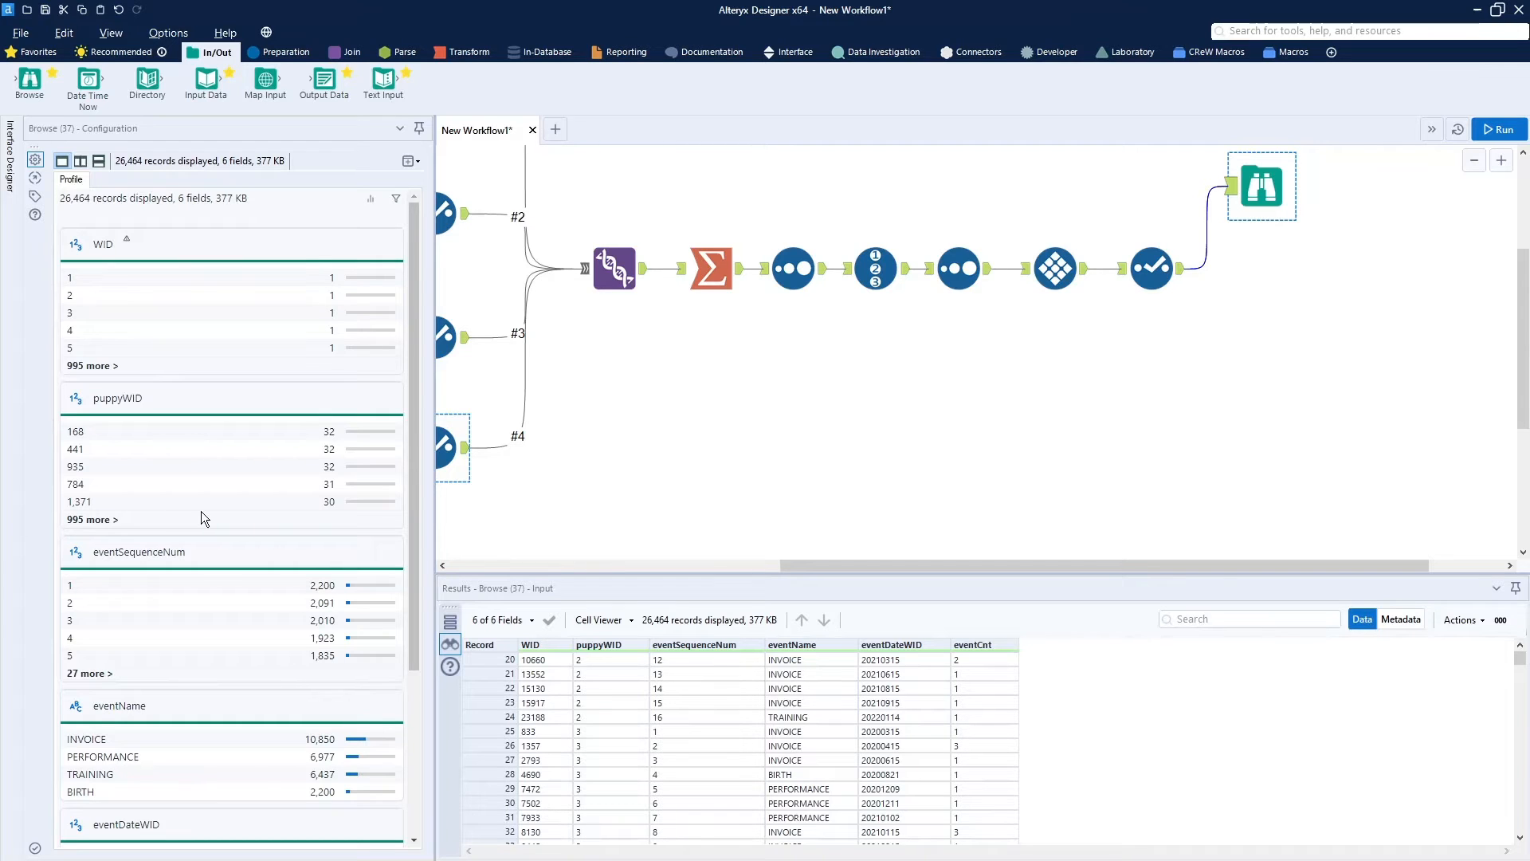
Add a Multi-Row Formula tool as a second branch from the last Select tool, creating a new field named nextEventWID.
left_click(284, 53)
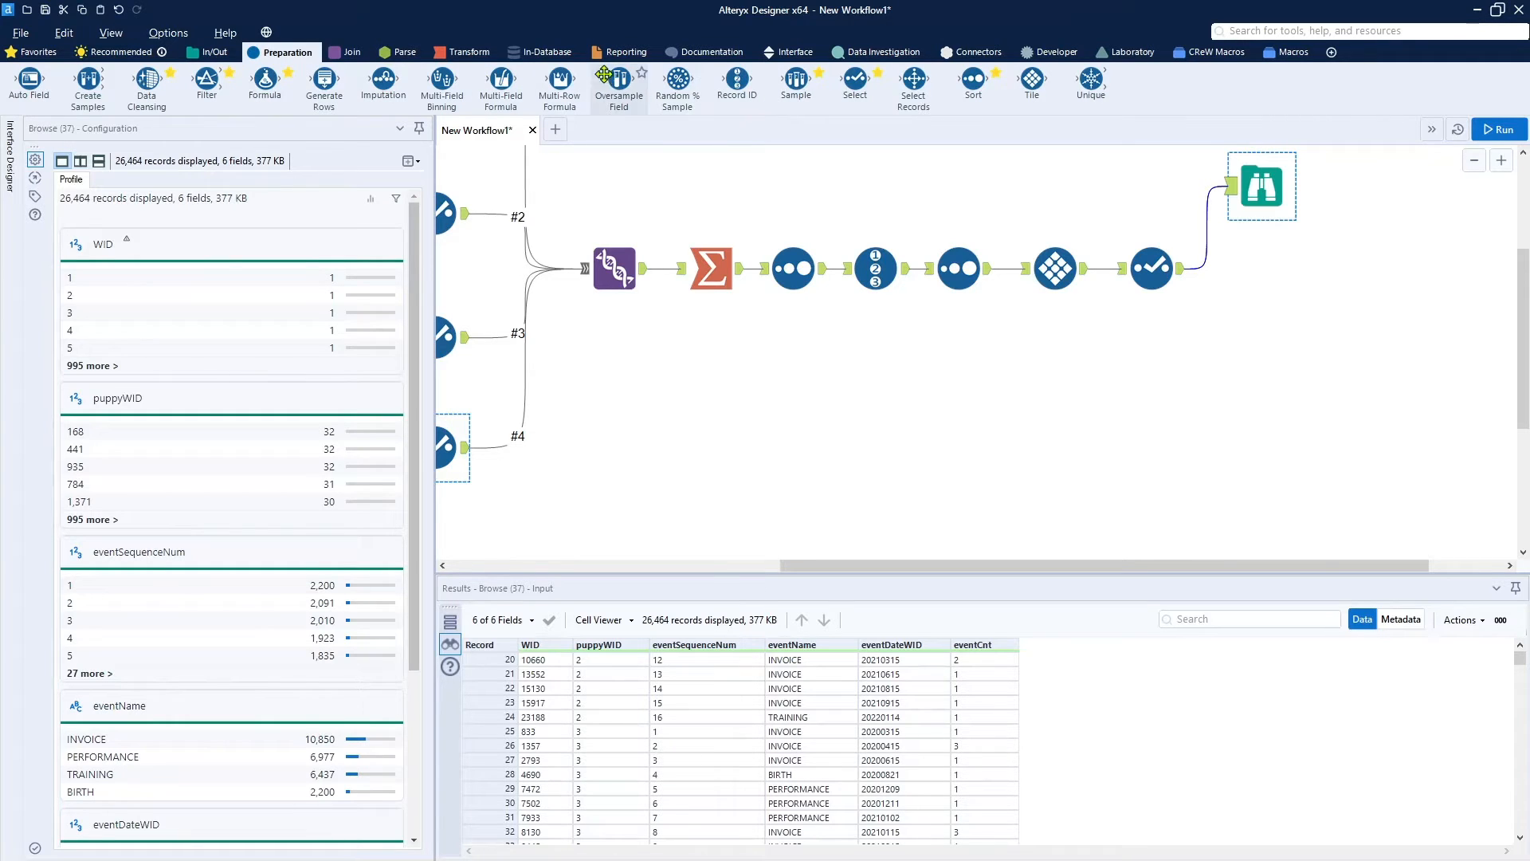
left_click_drag(559, 80, 1263, 268)
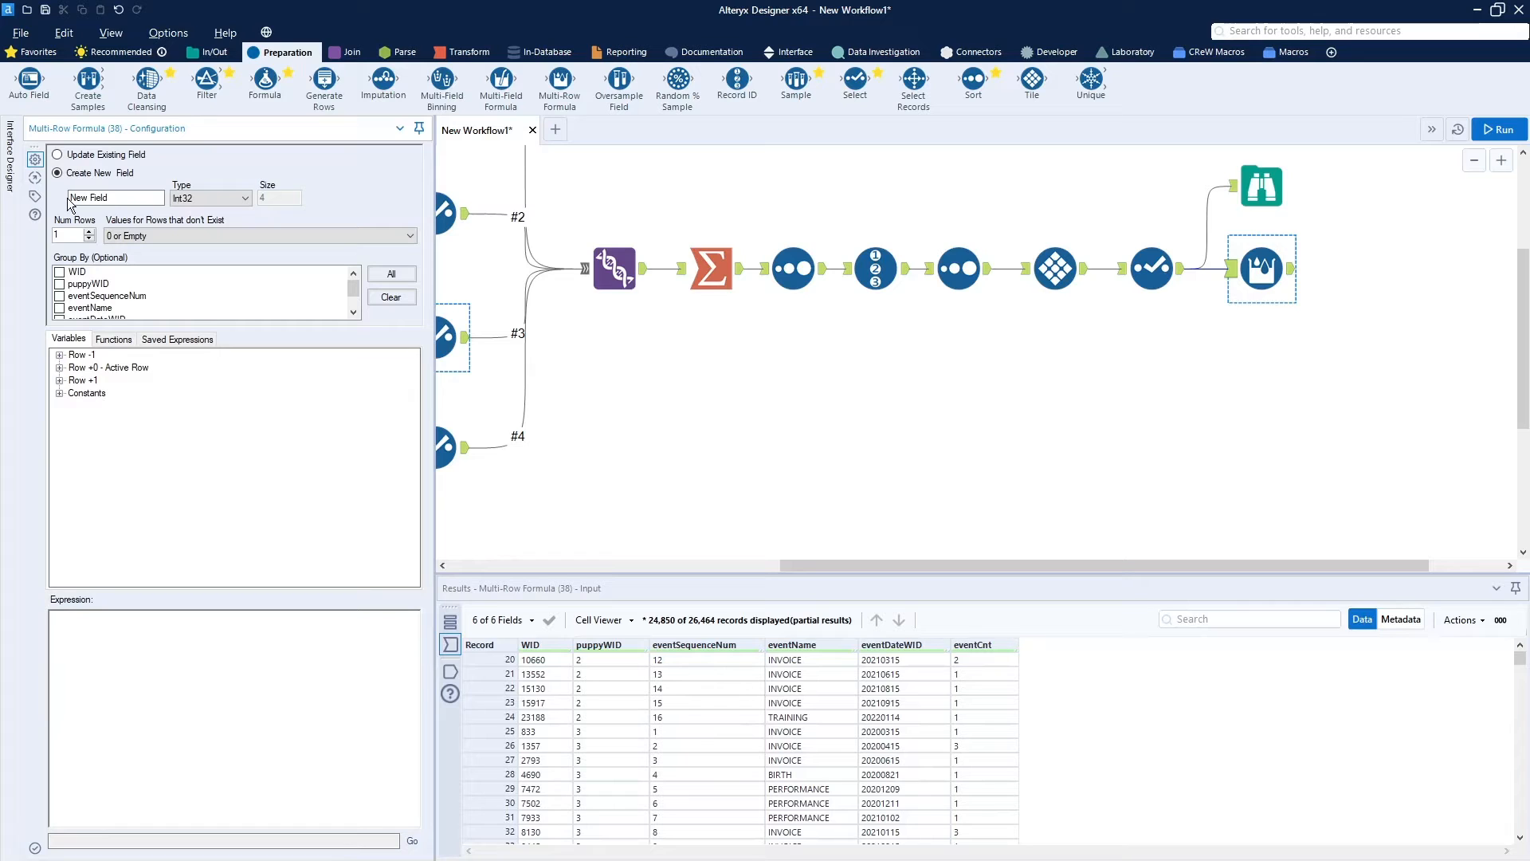
left_click_drag(137, 199, 51, 195)
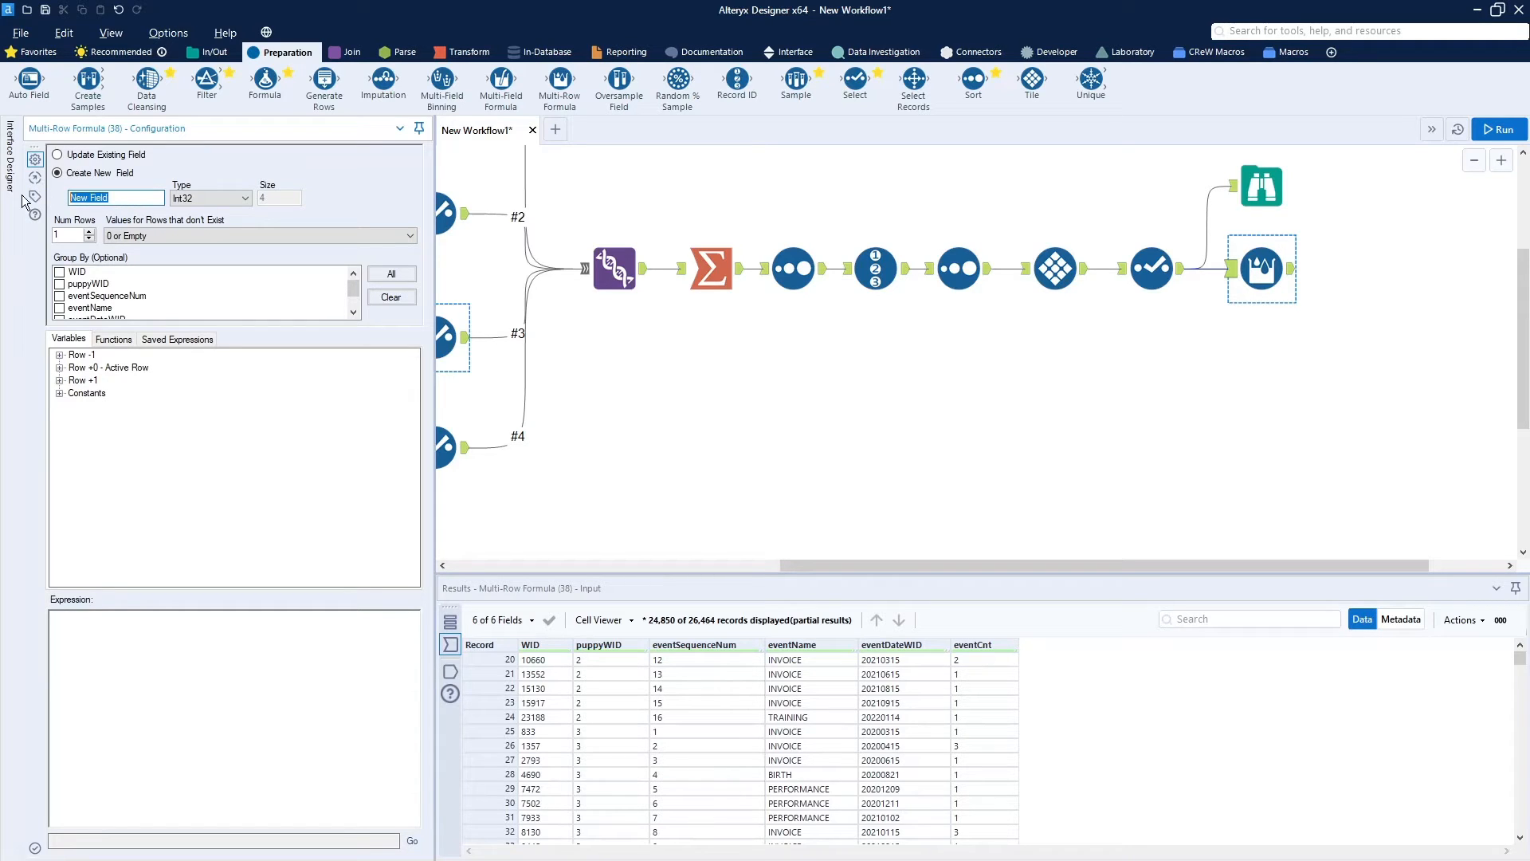
type("ne")
key("BackSpace")
key("BackSpace")
key("BackSpace")
key("BackSpace")
type("xtEvemtWO")
key("BackSpace")
key("BackSpace")
key("BackSpace")
key("BackSpace")
key("BackSpace")
type("ntWID")
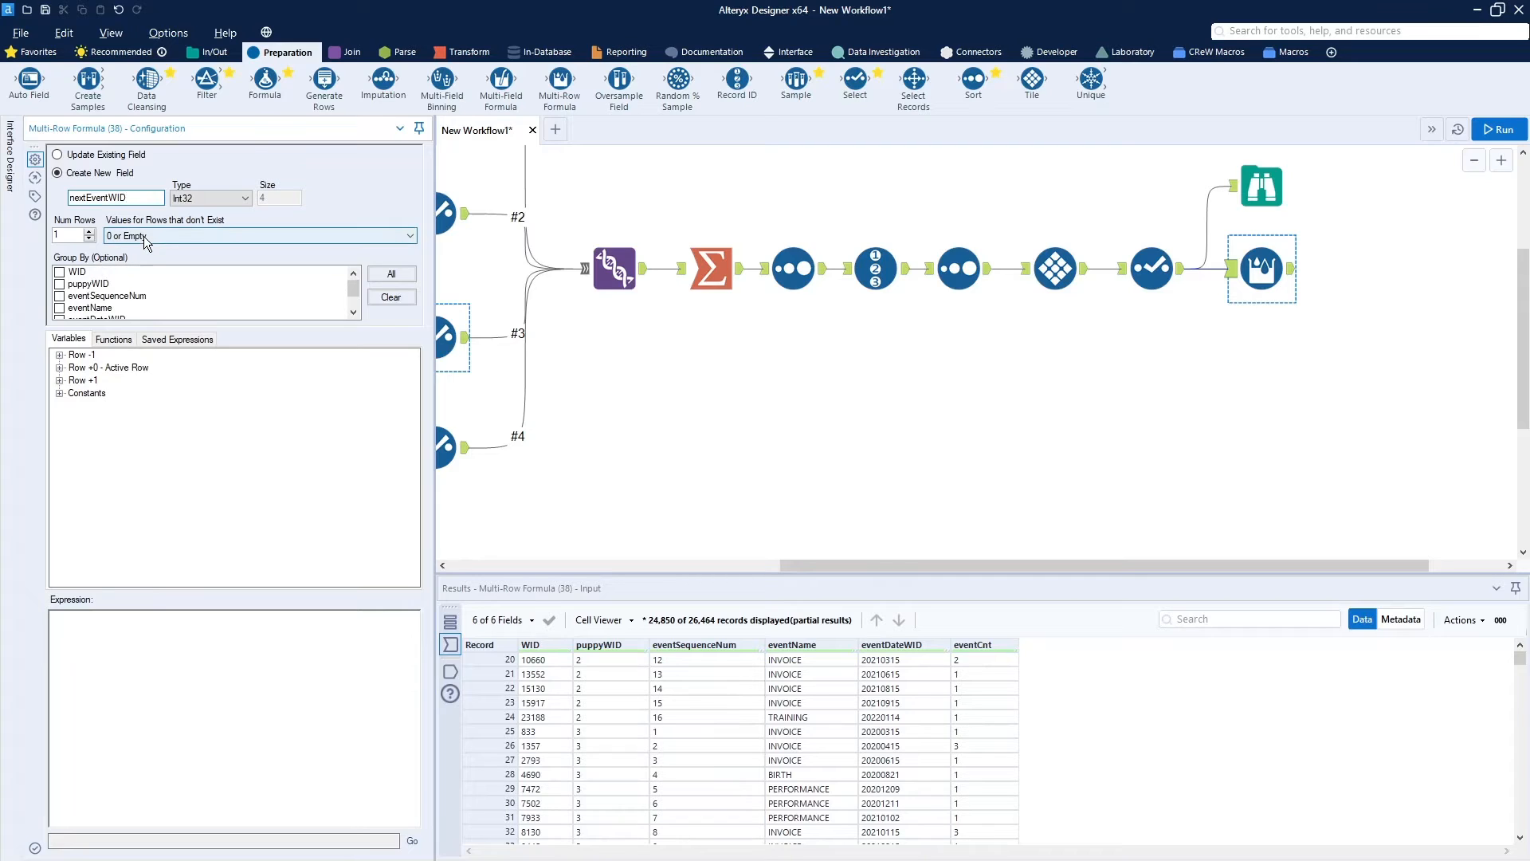
Group the multi-row formula by puppyWID and set its expression to [Row+1:WID].
left_click(59, 285)
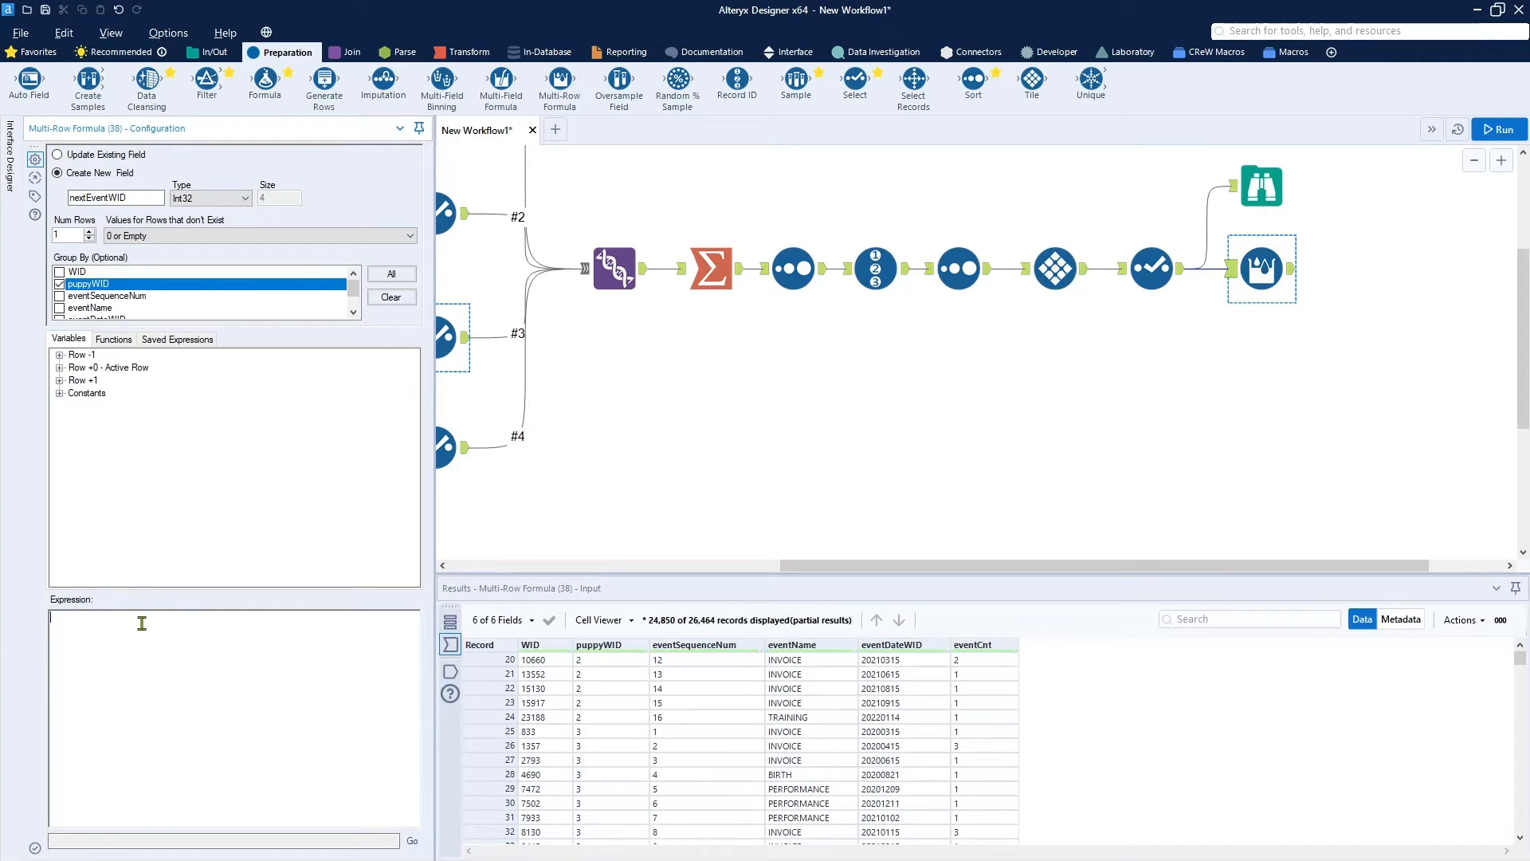
left_click(59, 380)
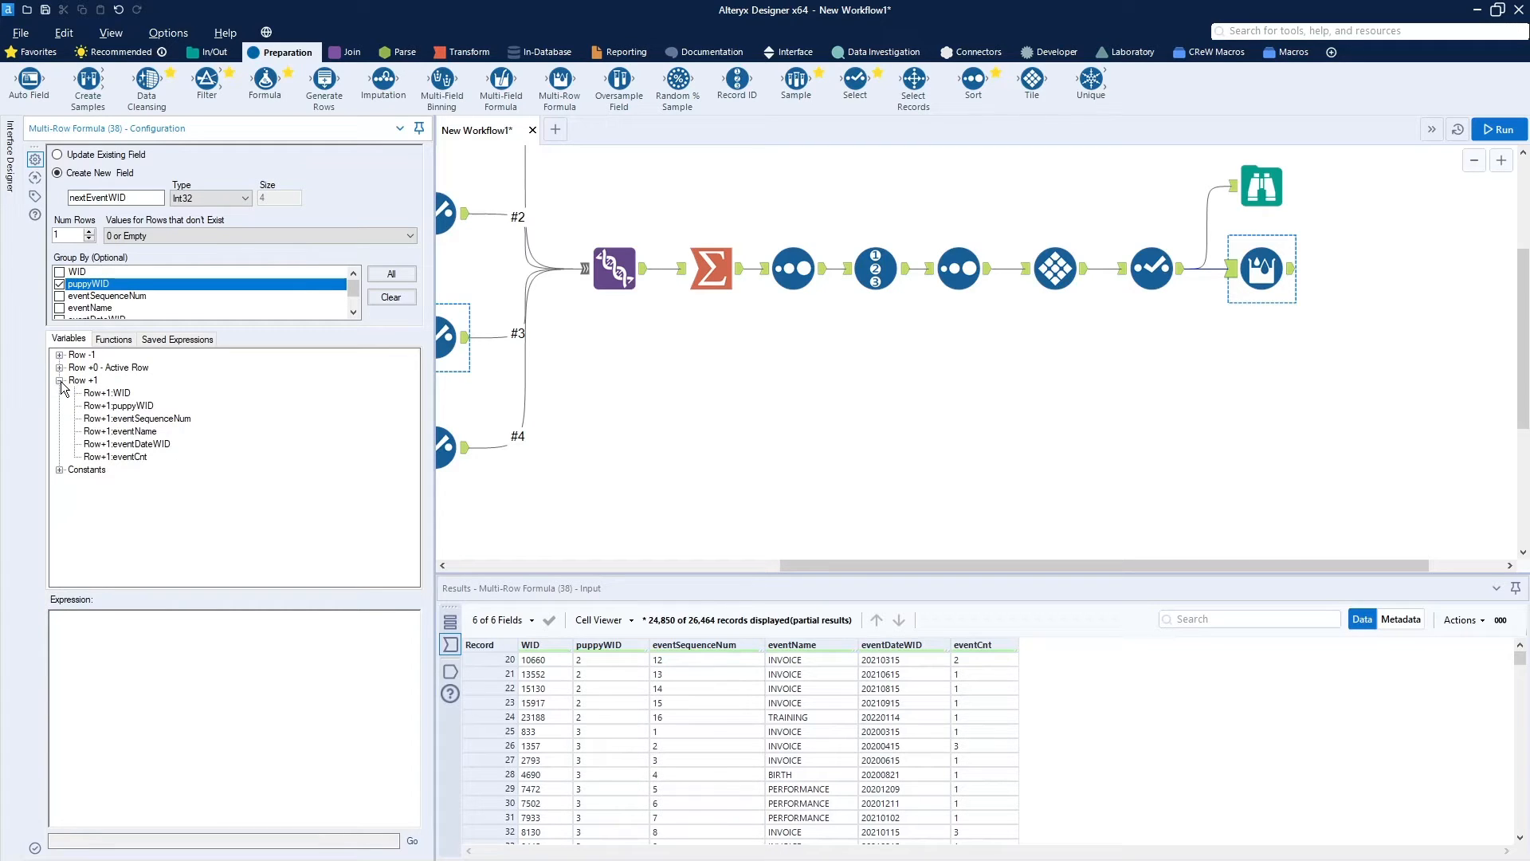
left_click(108, 396)
double_click(109, 398)
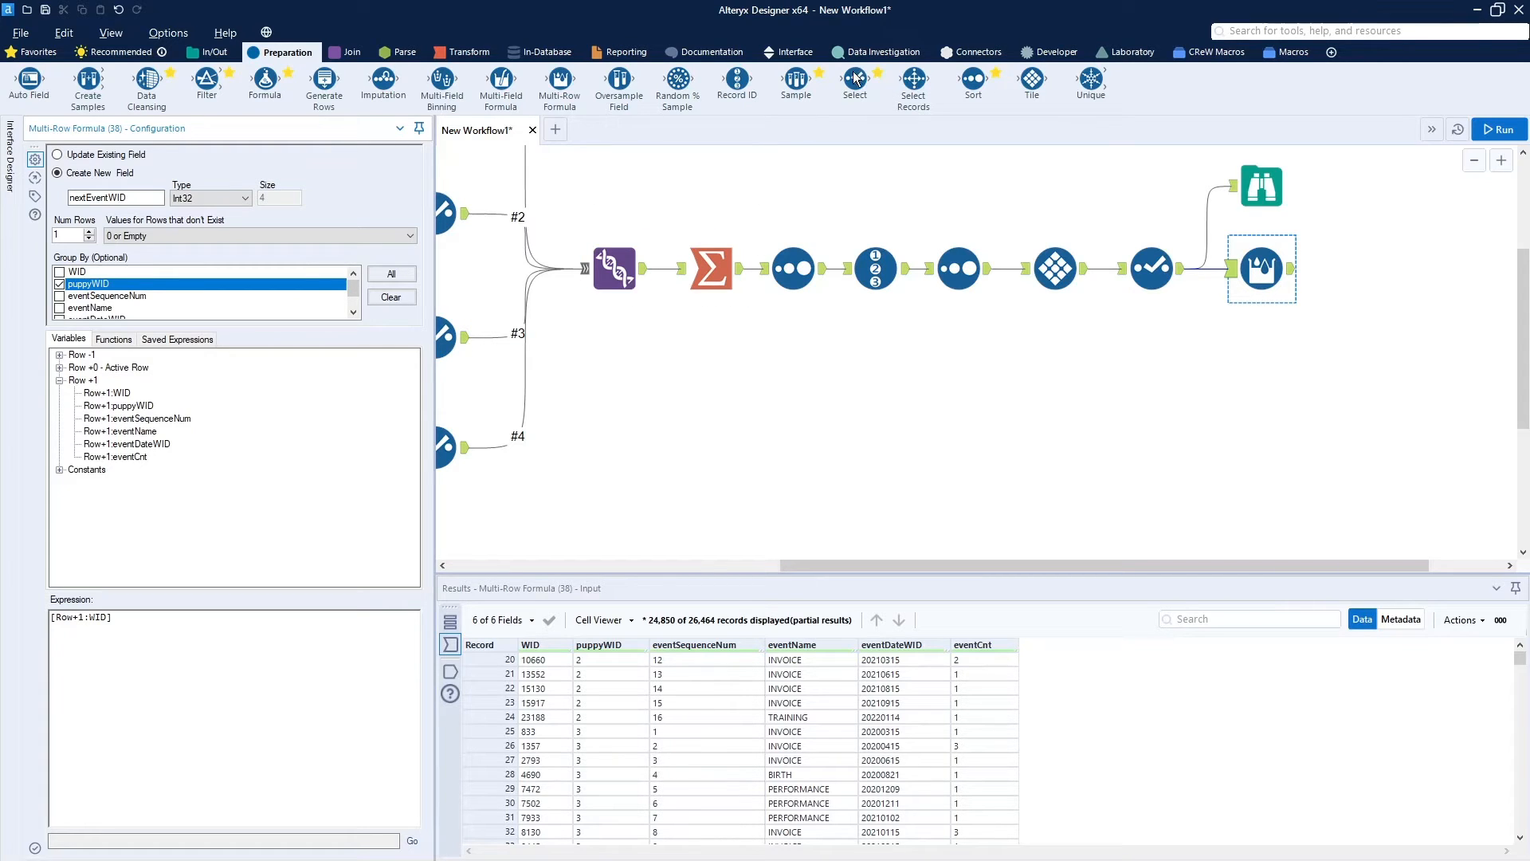
Add a Select tool after the Multi-Row Formula tool and exclude puppyWID, eventSequenceNum, eventDateWID and eventCnt.
left_click_drag(859, 78, 1352, 273)
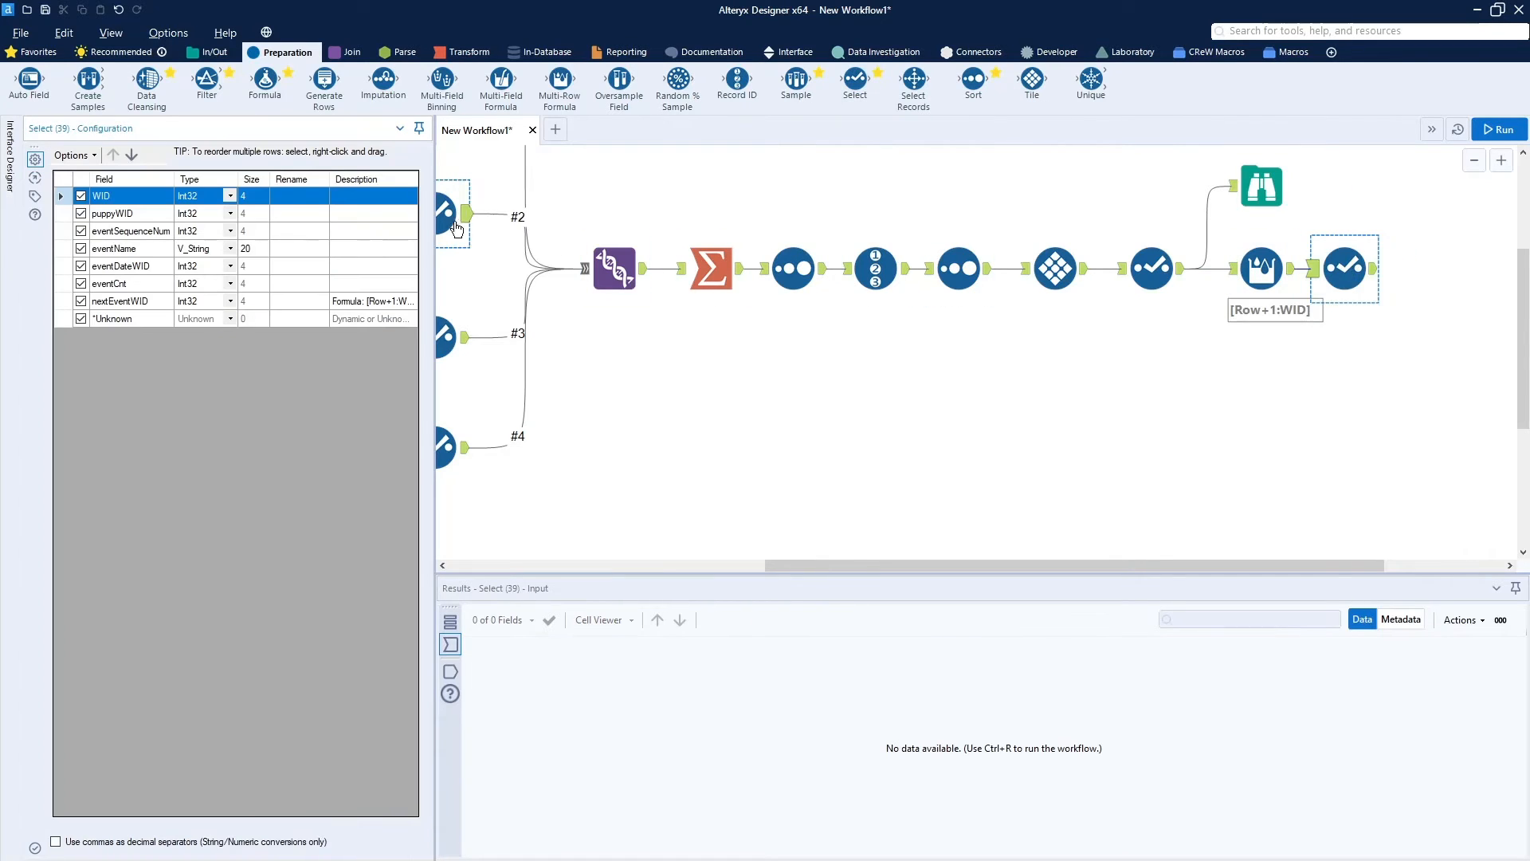
left_click(81, 213)
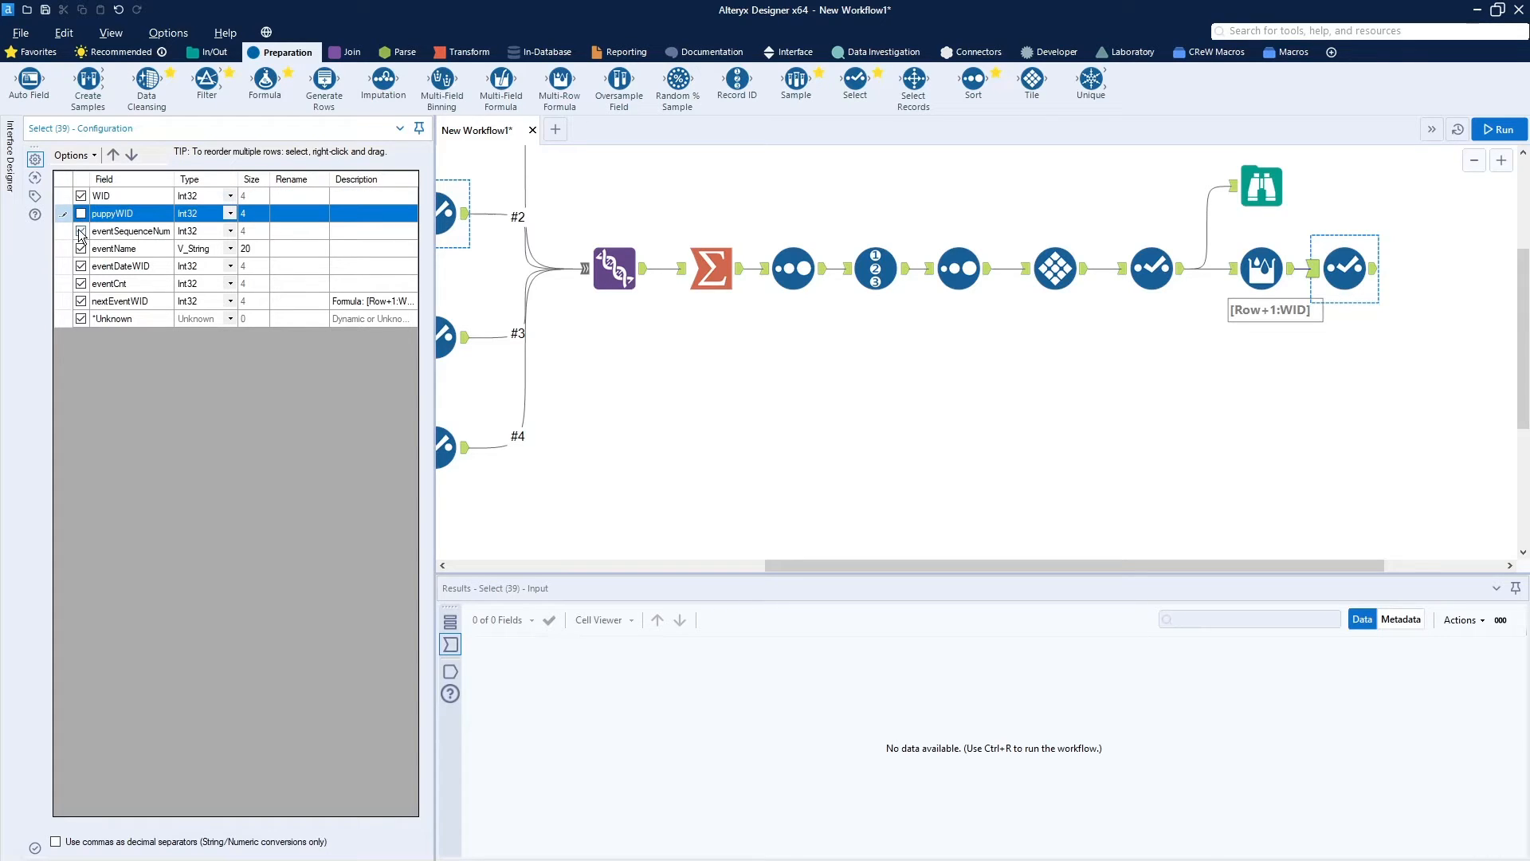
left_click(81, 232)
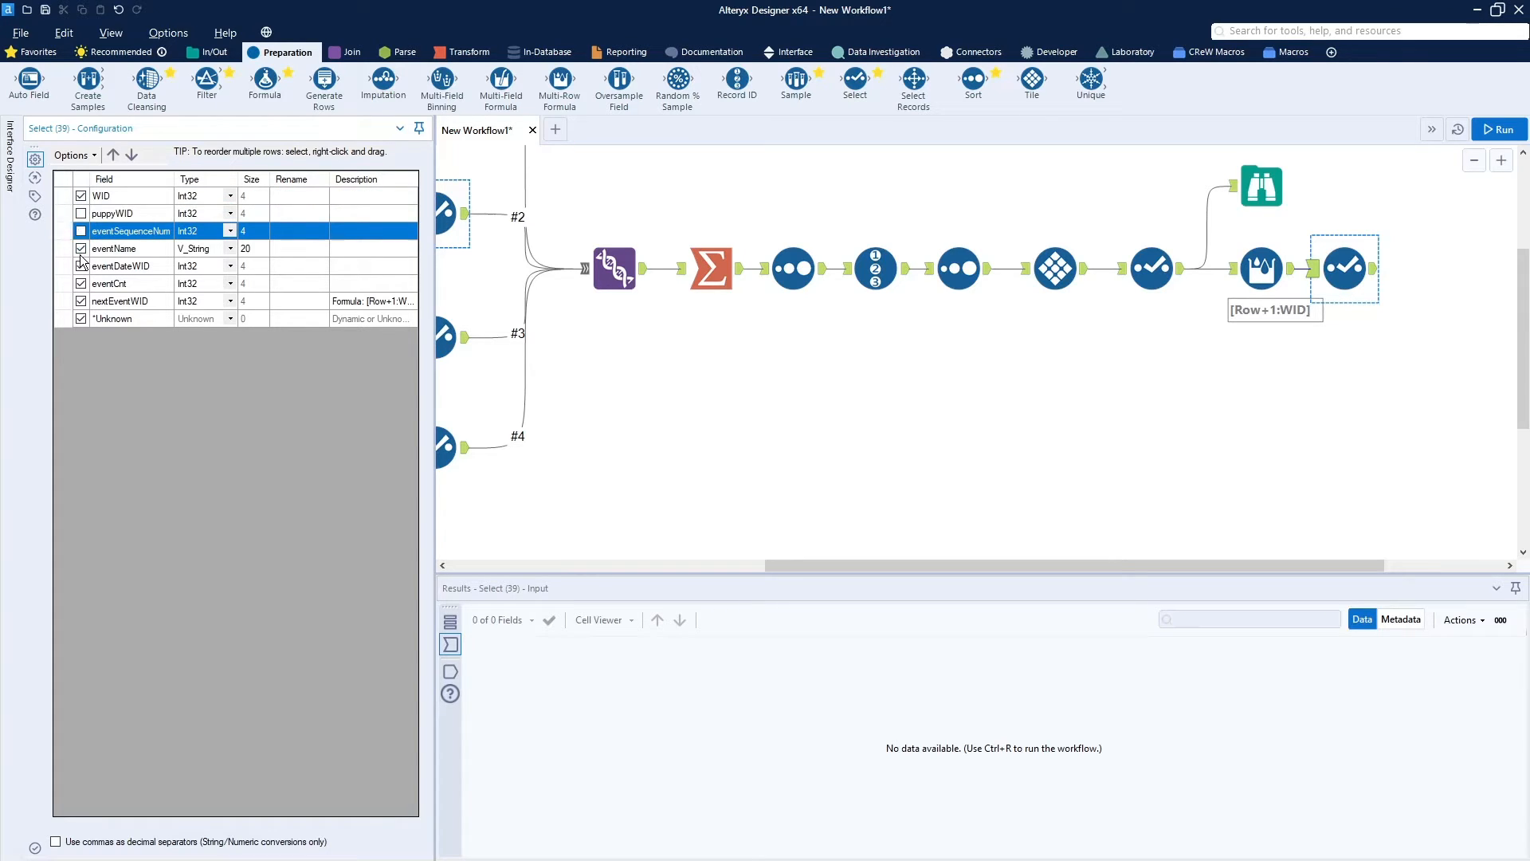
left_click(82, 254)
left_click(82, 266)
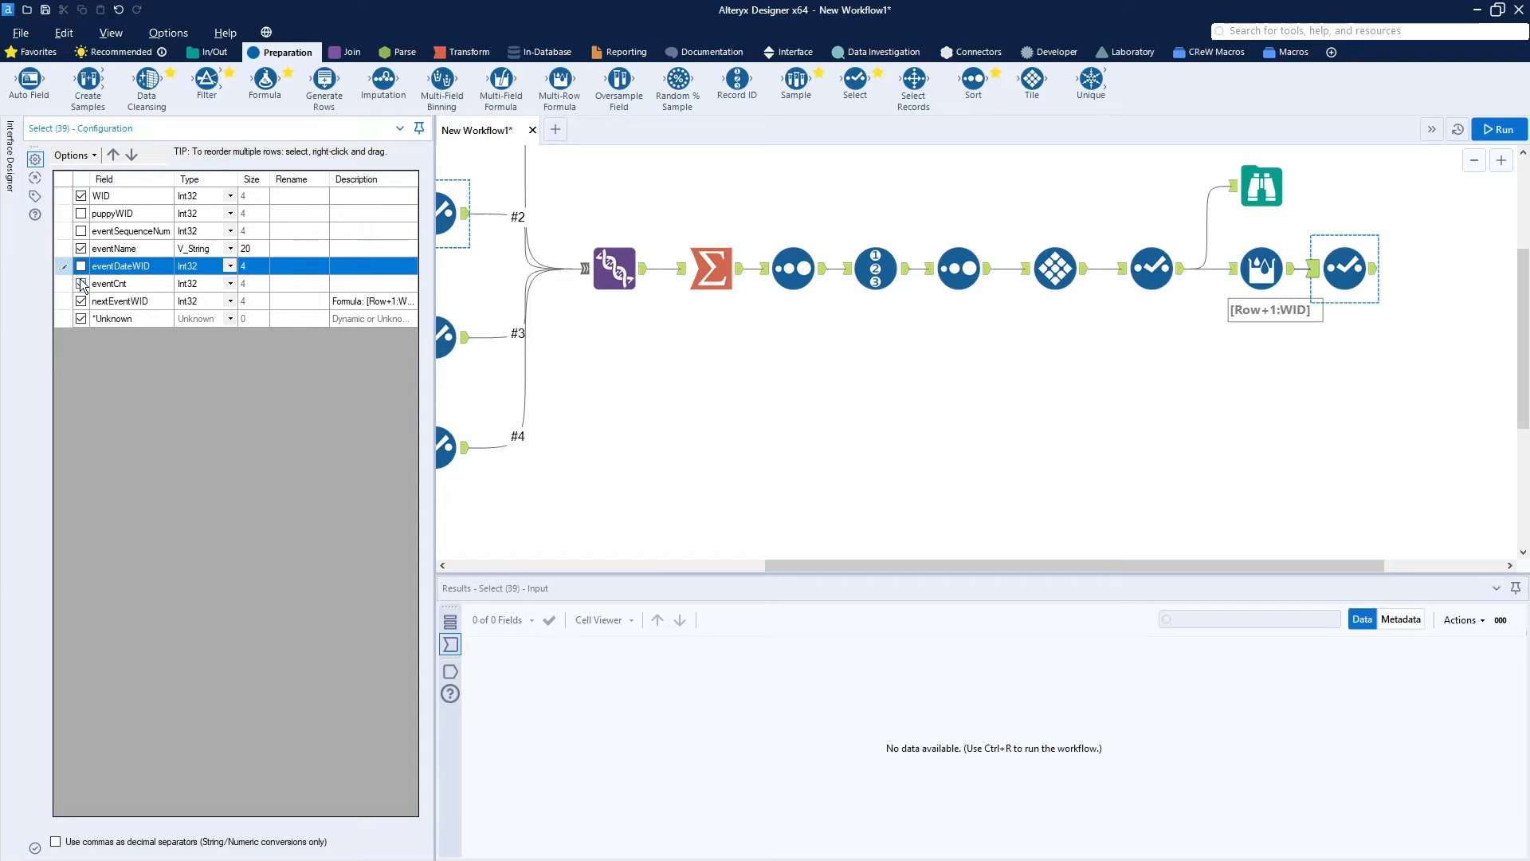
left_click(82, 283)
left_click(82, 283)
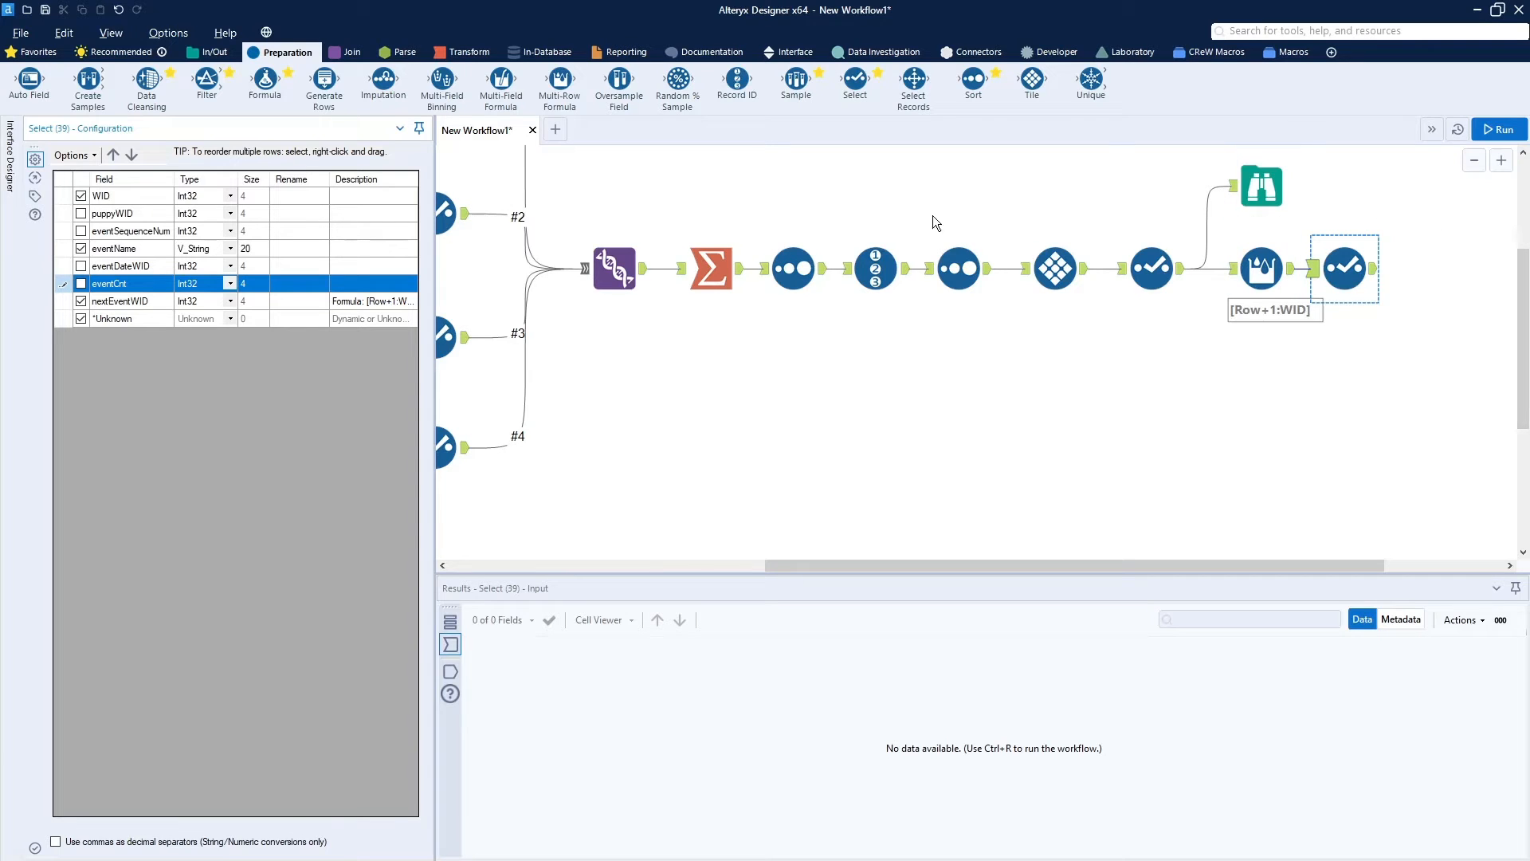
Rename WID as eventWID in the new Select tool, then run the workflow and check each event's nextEventWID.
left_click(299, 197)
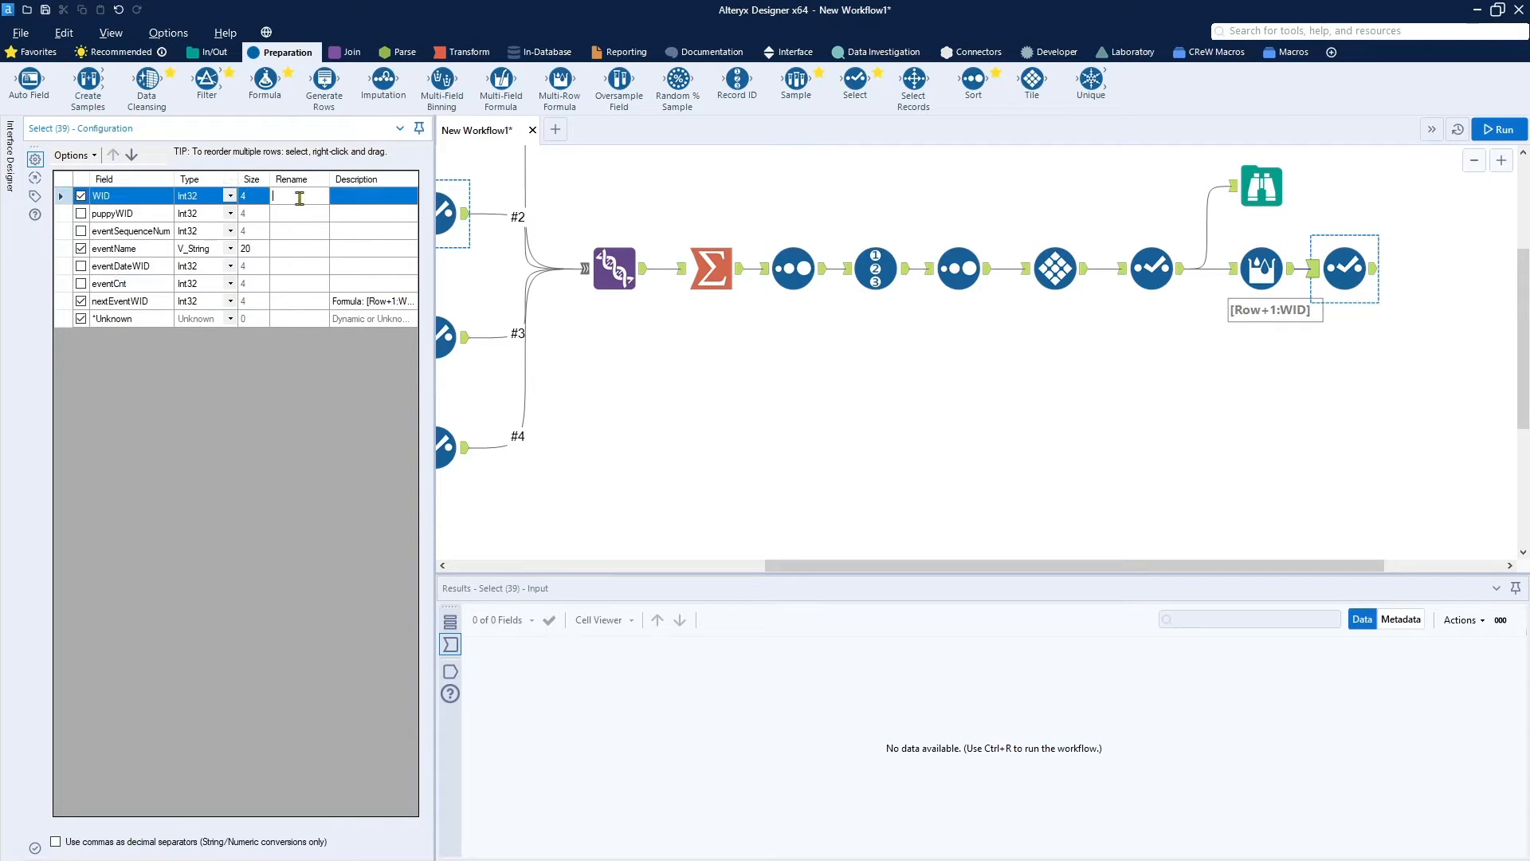
type("eventWID")
left_click(1500, 131)
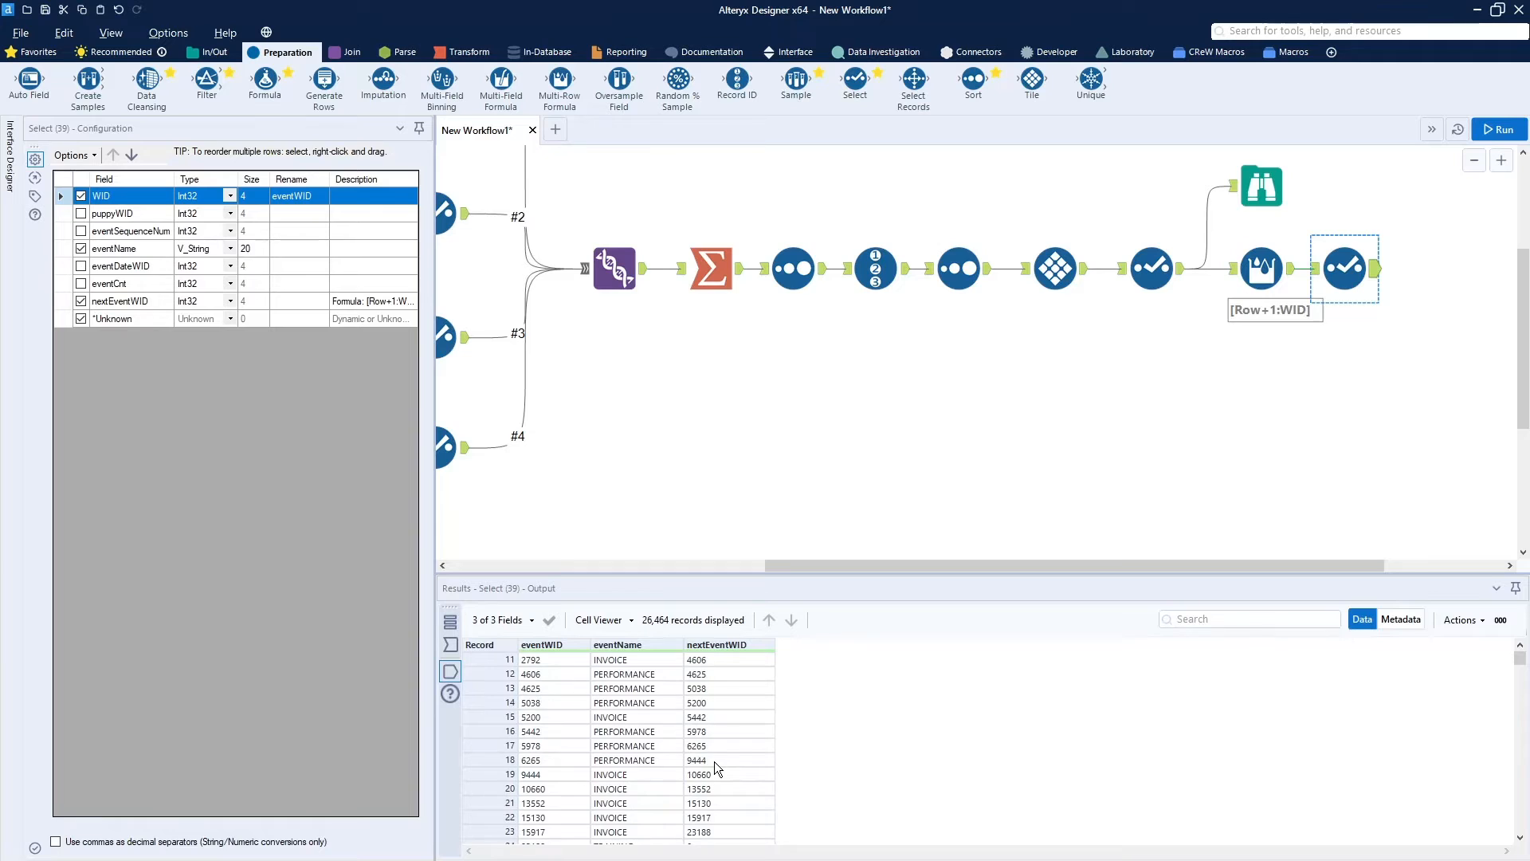
scroll(714, 762, "down", 1)
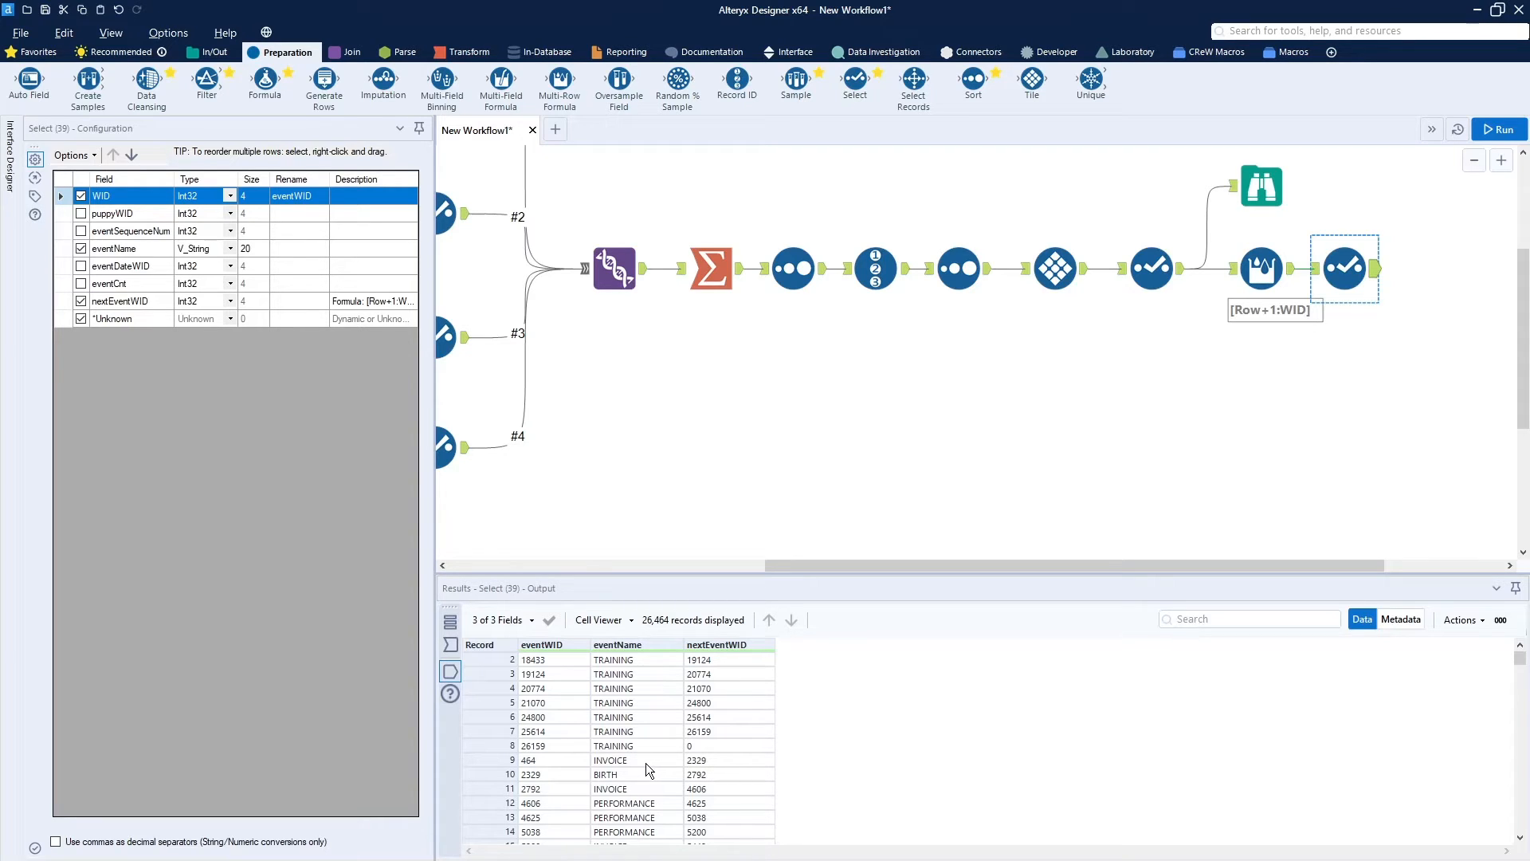
scroll(654, 782, "down", 18)
scroll(653, 782, "down", 3)
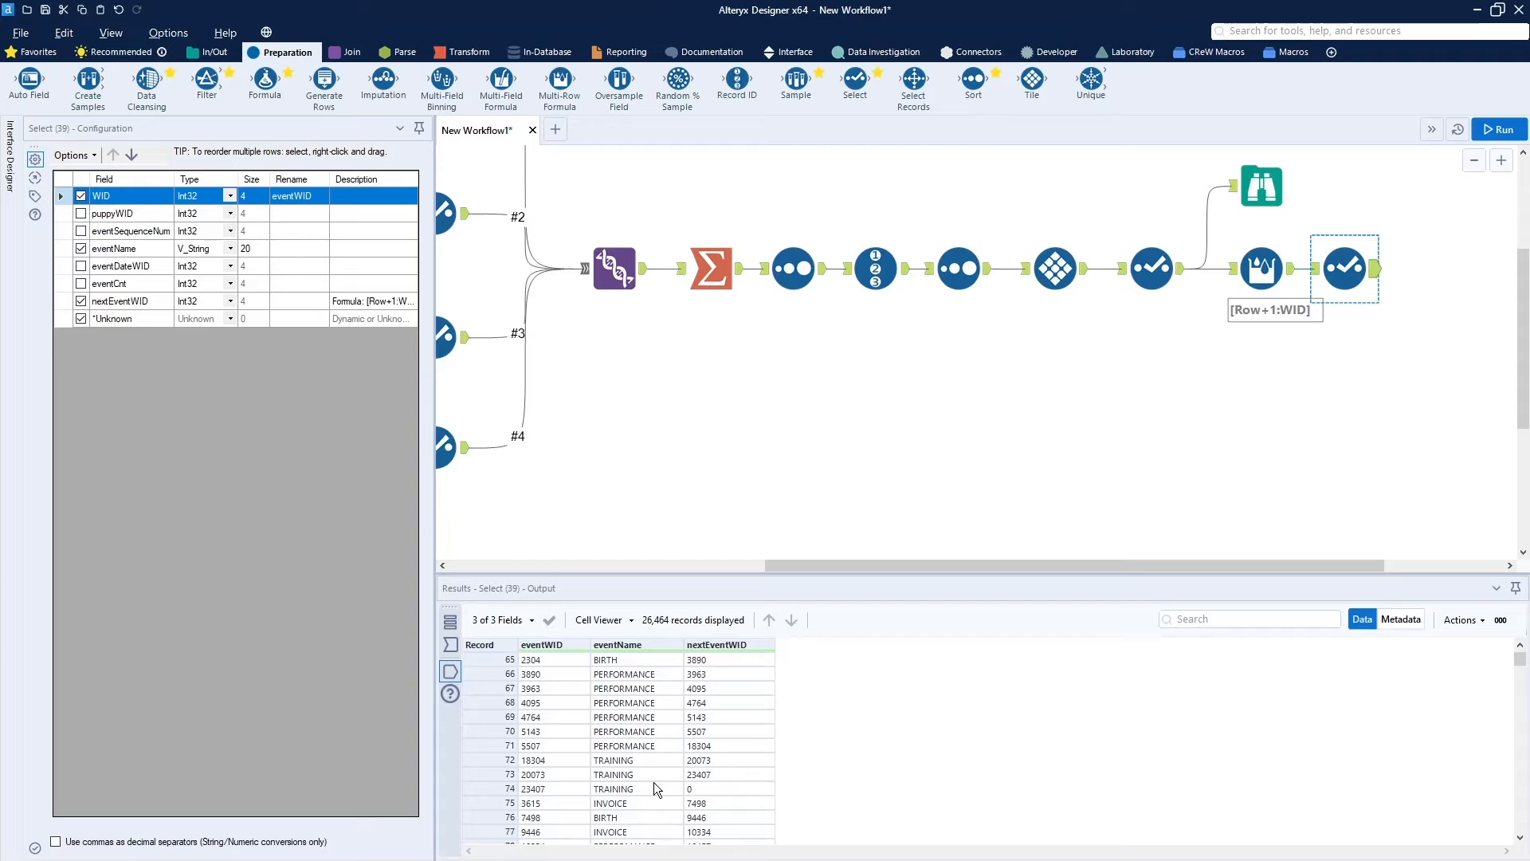
scroll(654, 782, "up", 3)
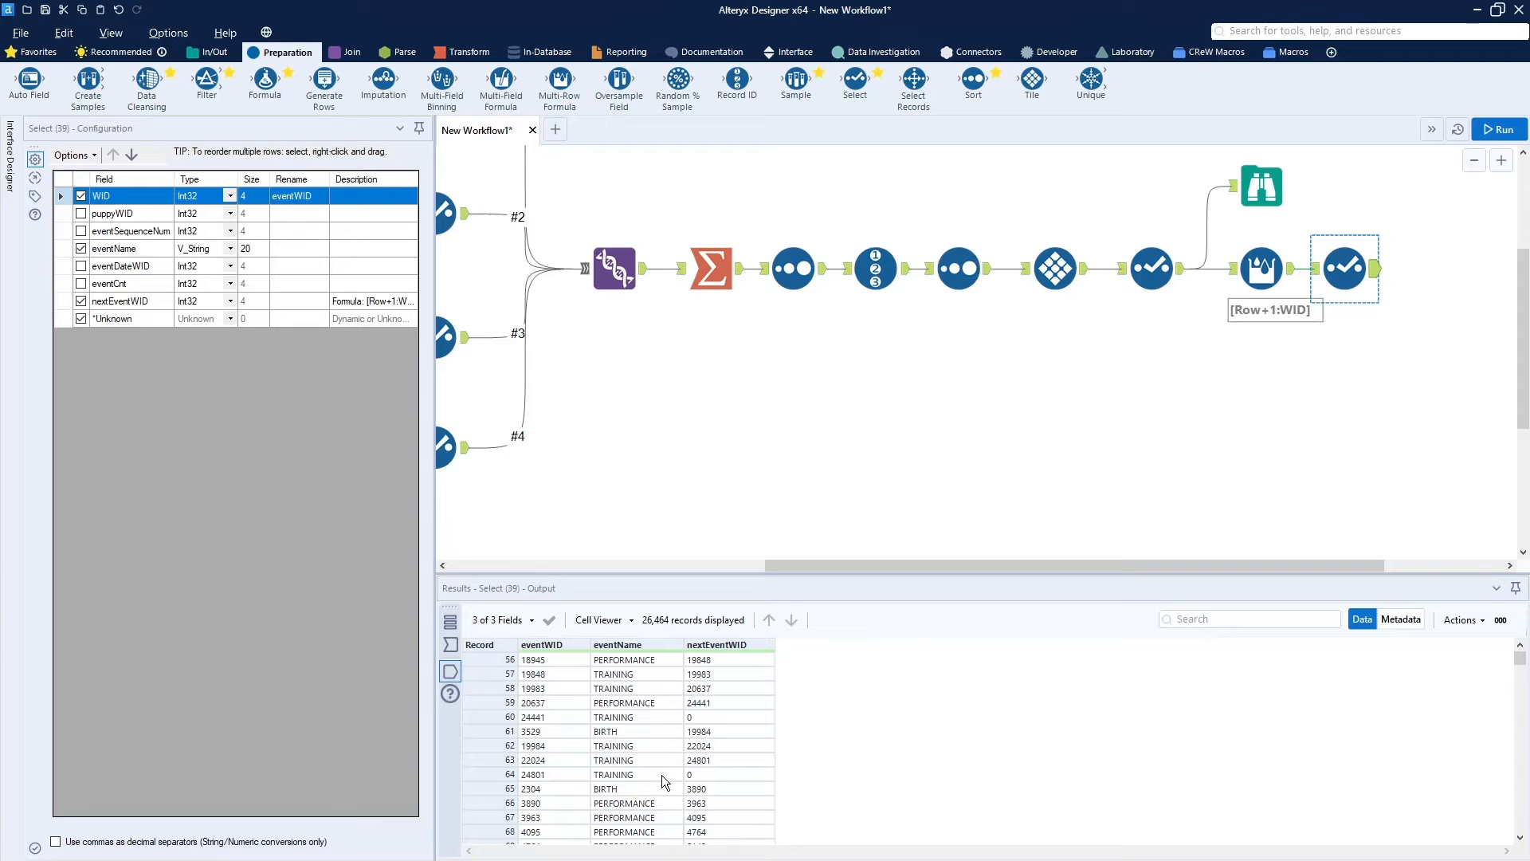
Exclude eventName from the Select tool following the Multi-Row Formula tool and rerun the workflow.
left_click_drag(1034, 566, 1213, 561)
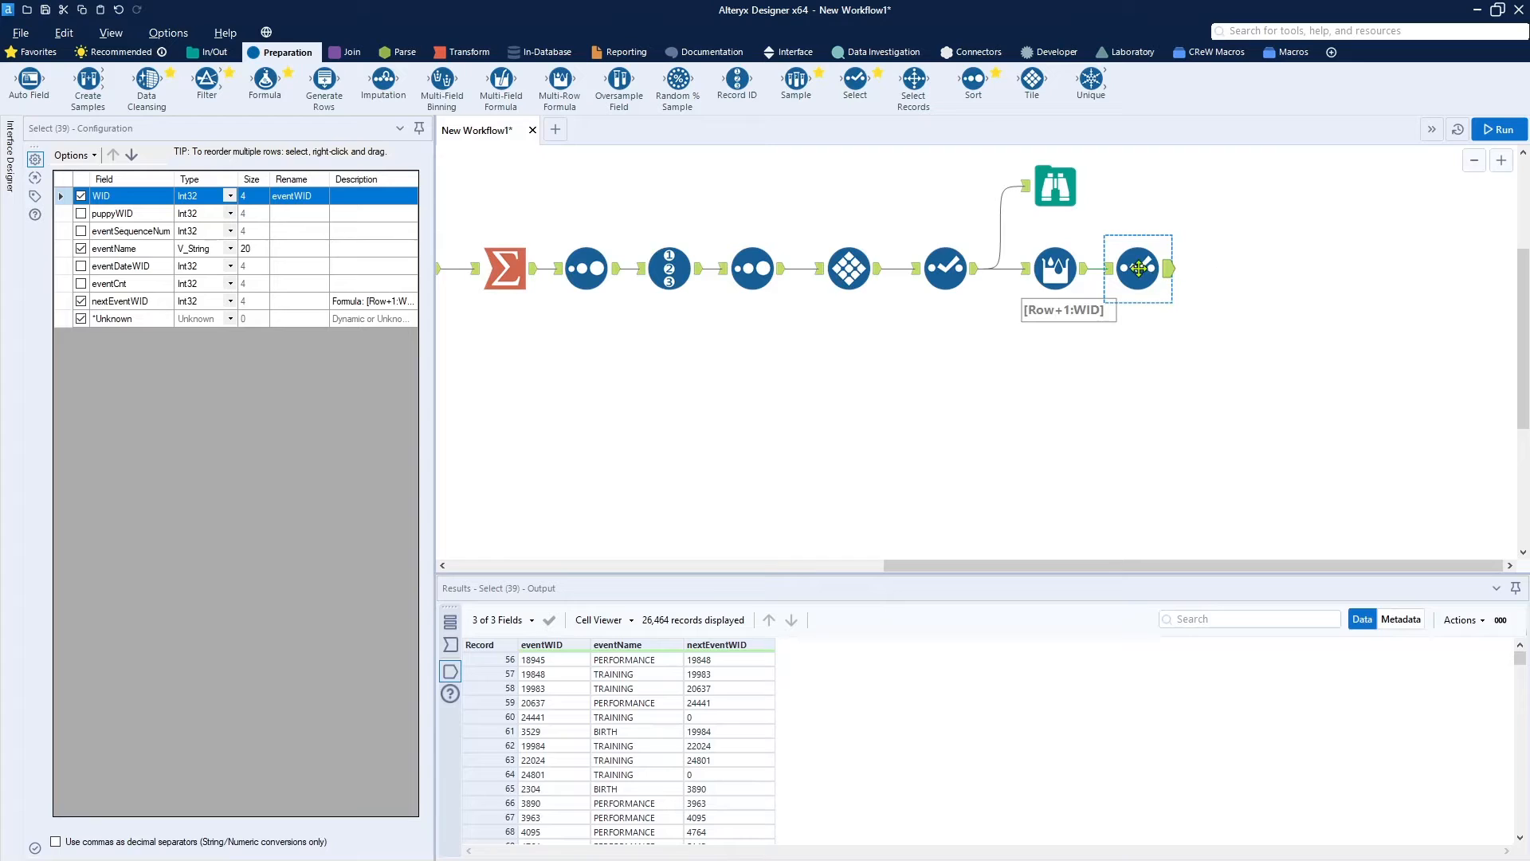
left_click(80, 248)
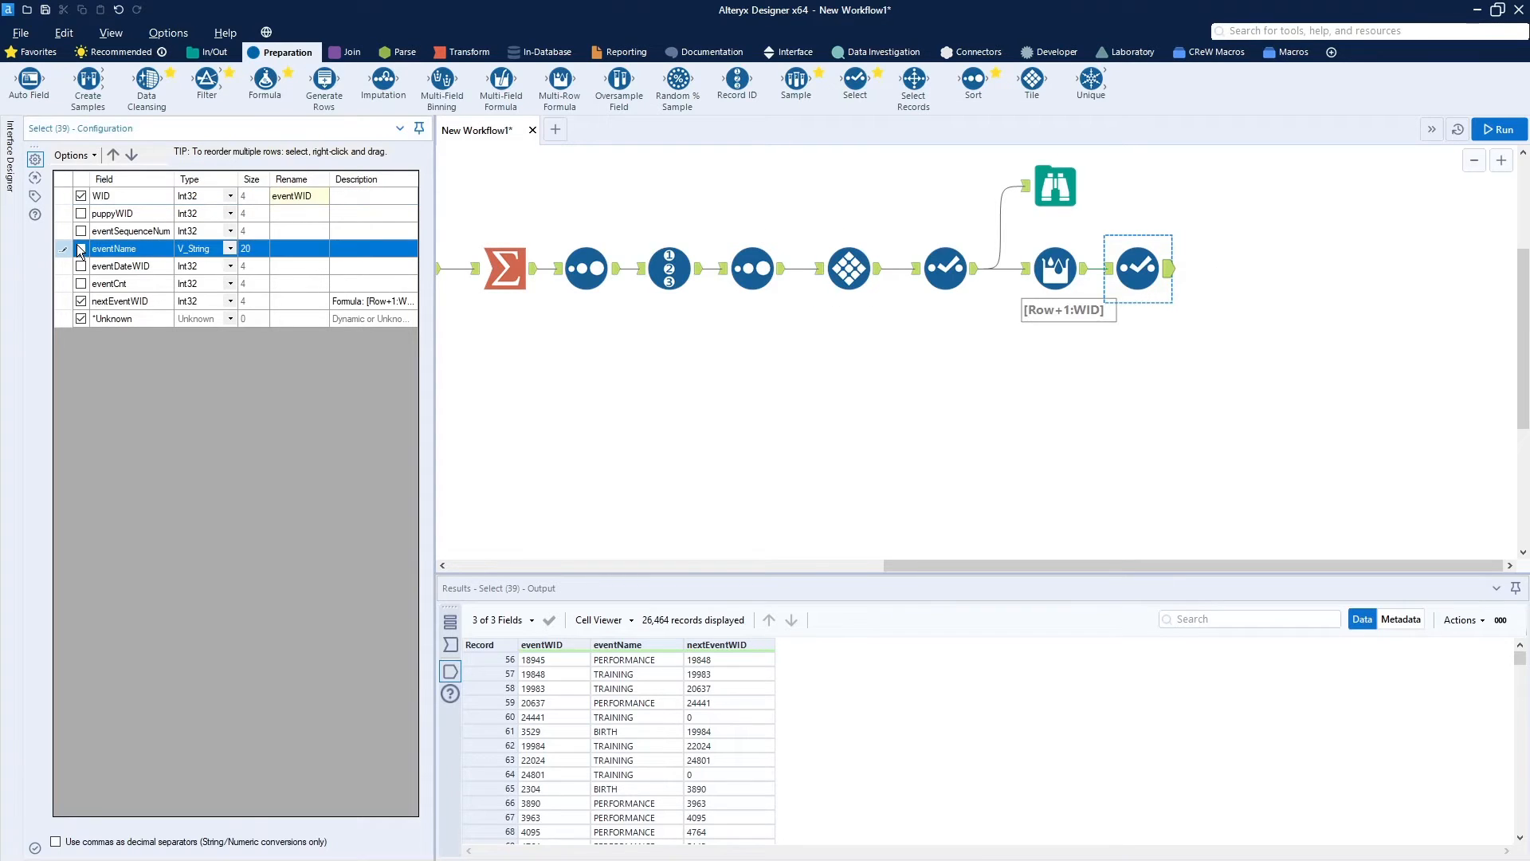
left_click(1489, 130)
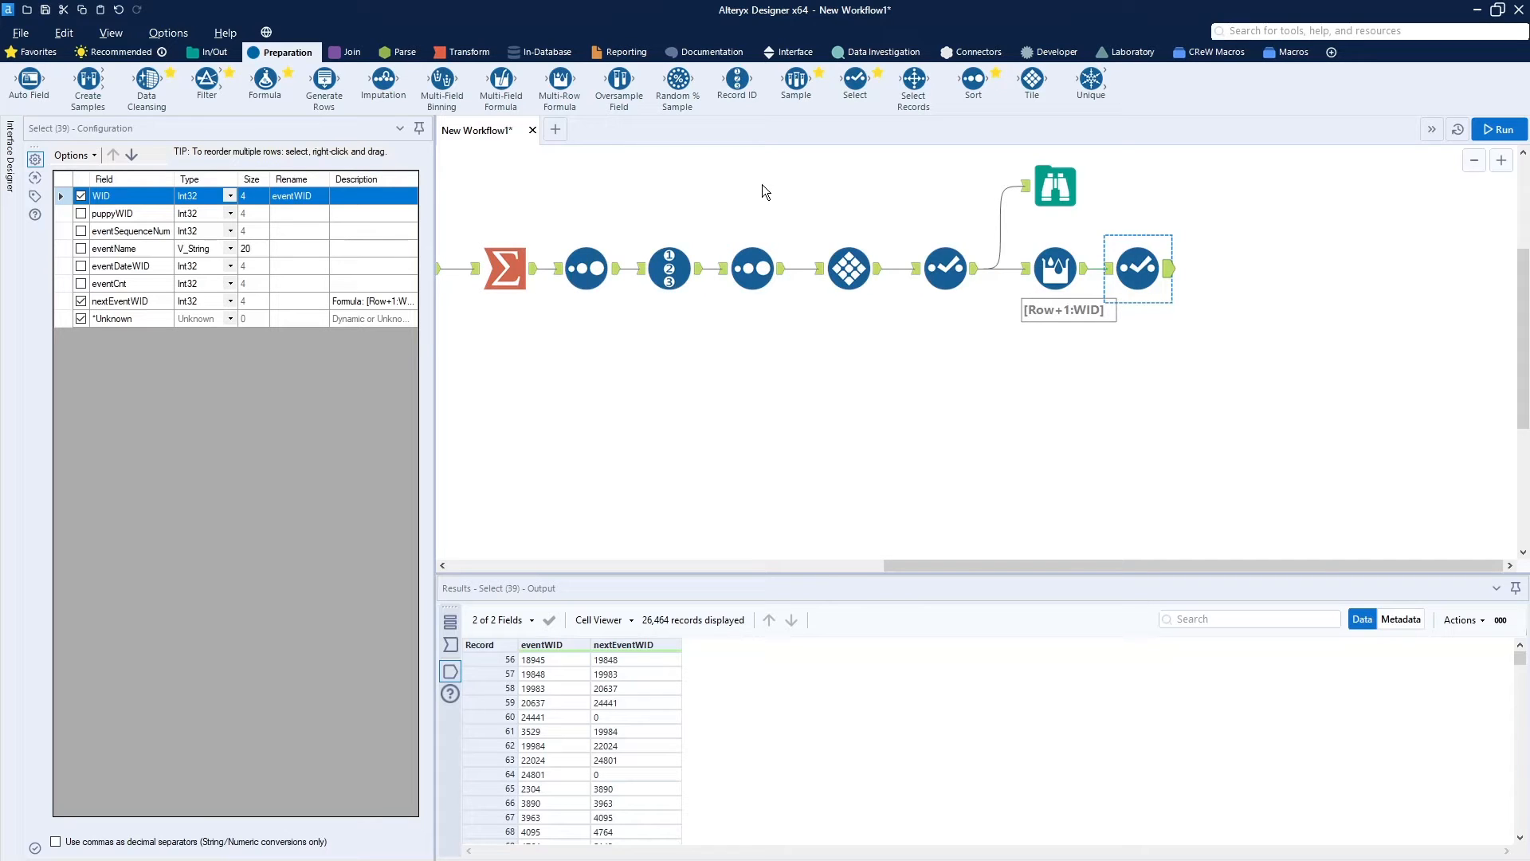
Add the network analysis control macro after the last Select tool in the workflow.
left_click(1302, 54)
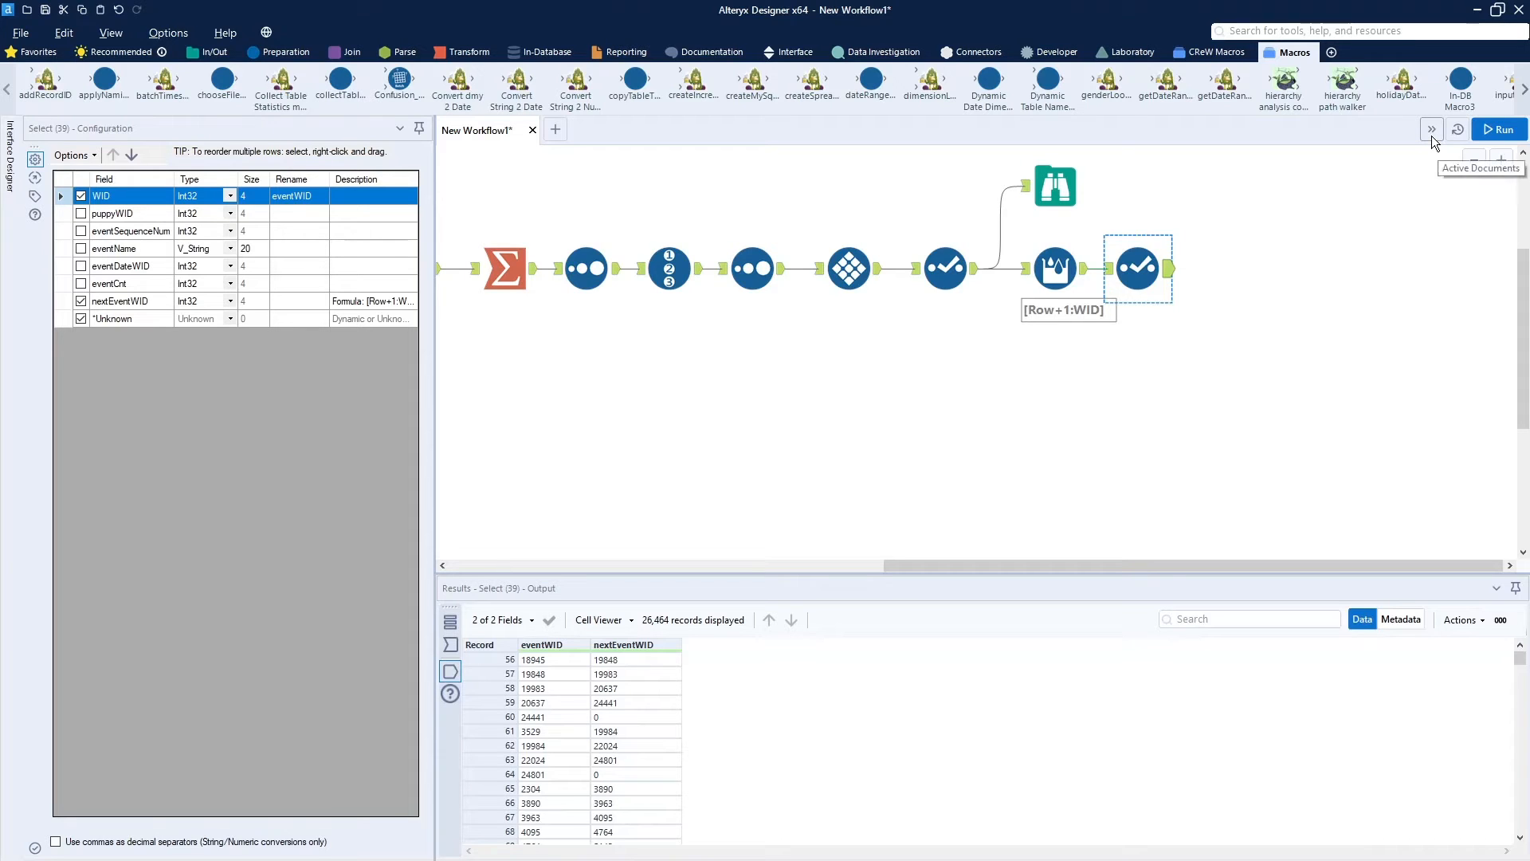
left_click(1524, 91)
left_click(1526, 99)
left_click(1525, 99)
left_click(1526, 100)
left_click(1526, 100)
left_click(1526, 100)
left_click(1526, 99)
left_click(1526, 100)
left_click(1526, 100)
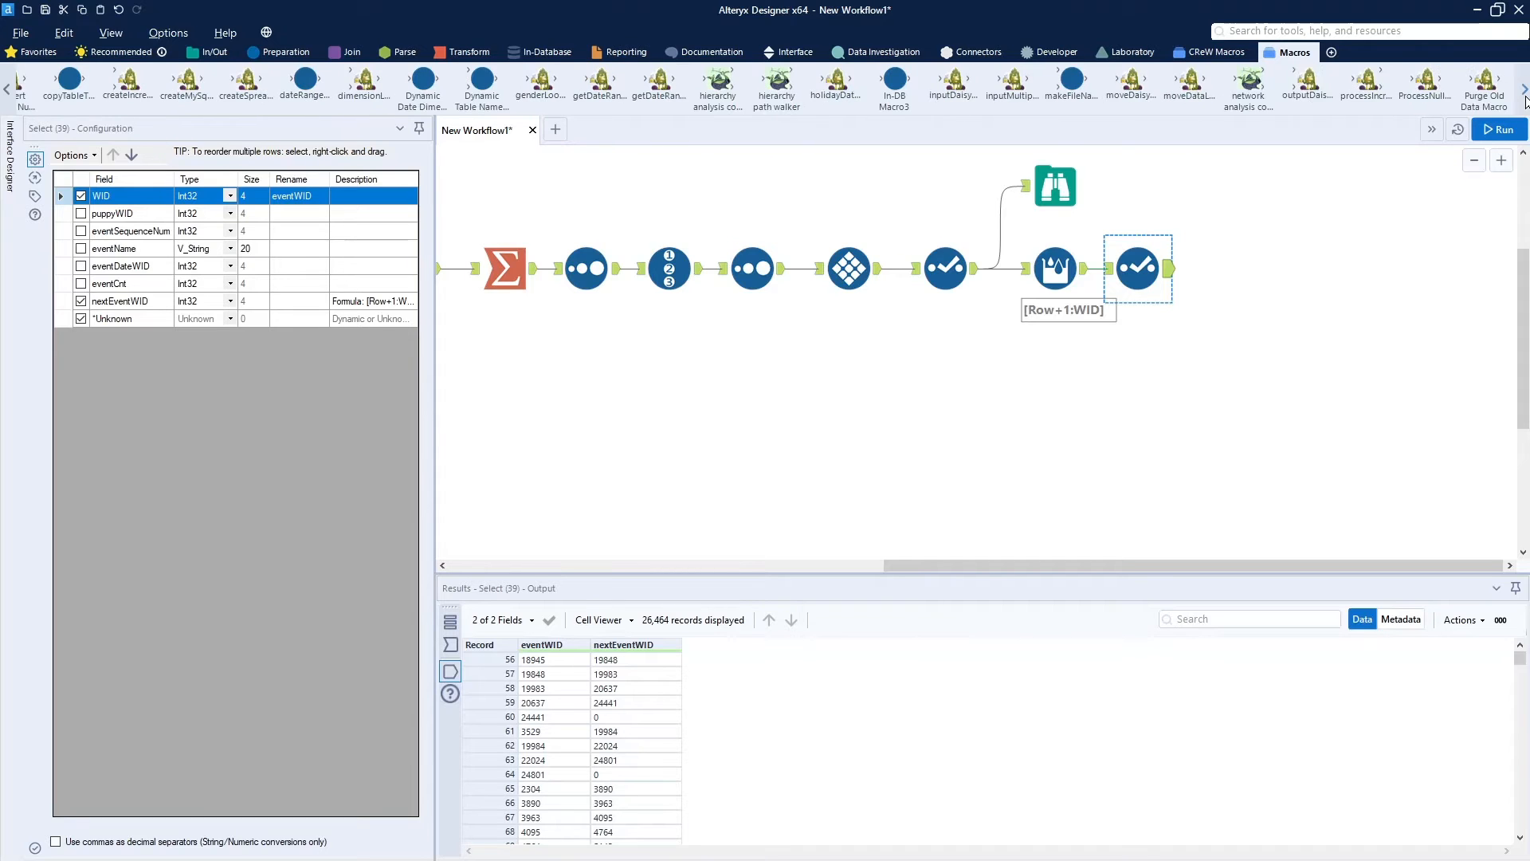
left_click_drag(1249, 82, 1238, 273)
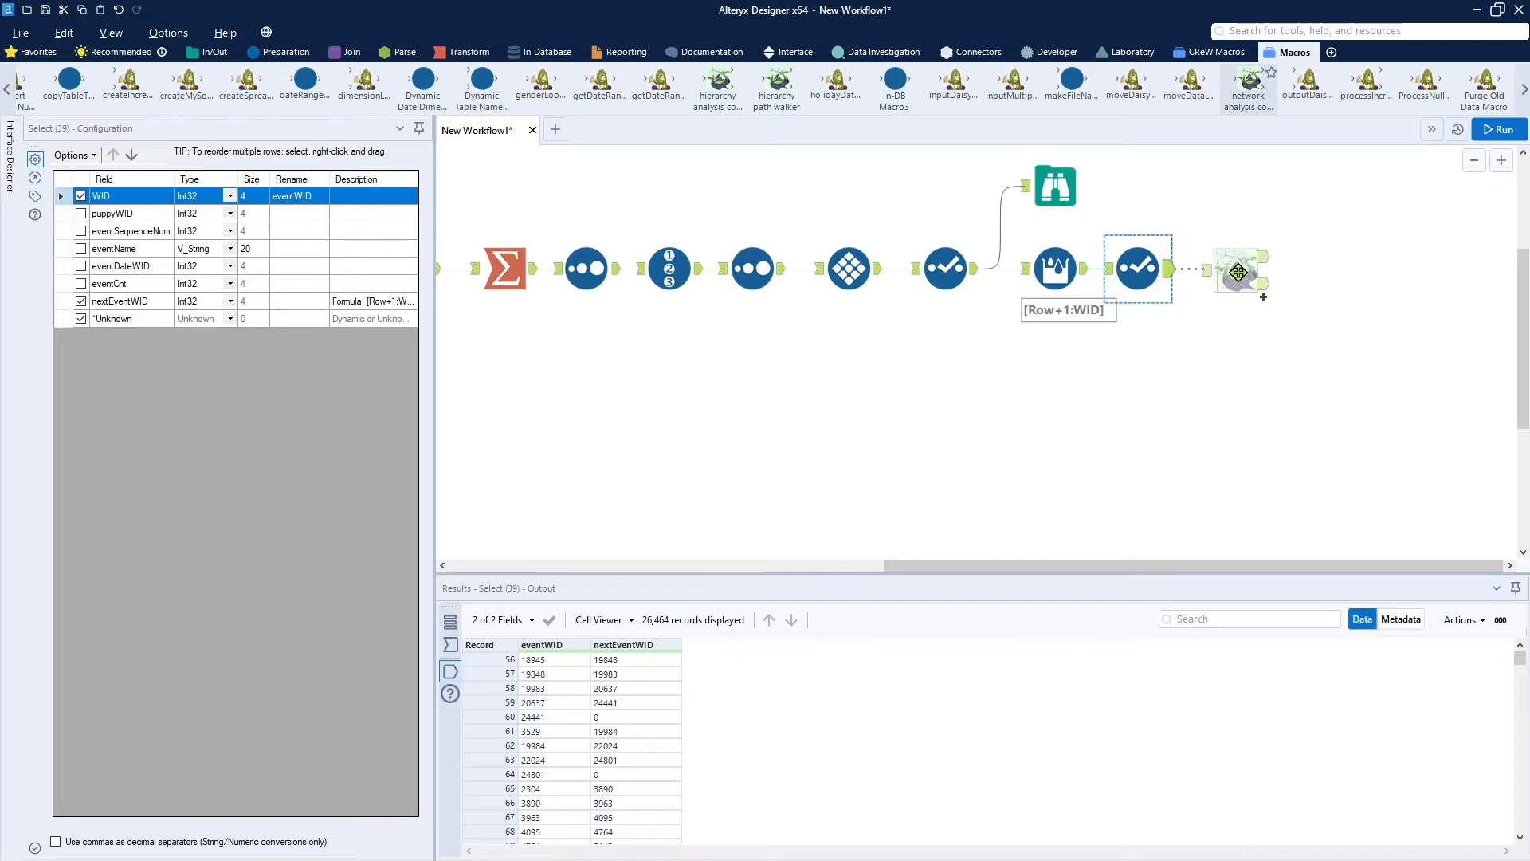
left_click_drag(1237, 273, 1235, 271)
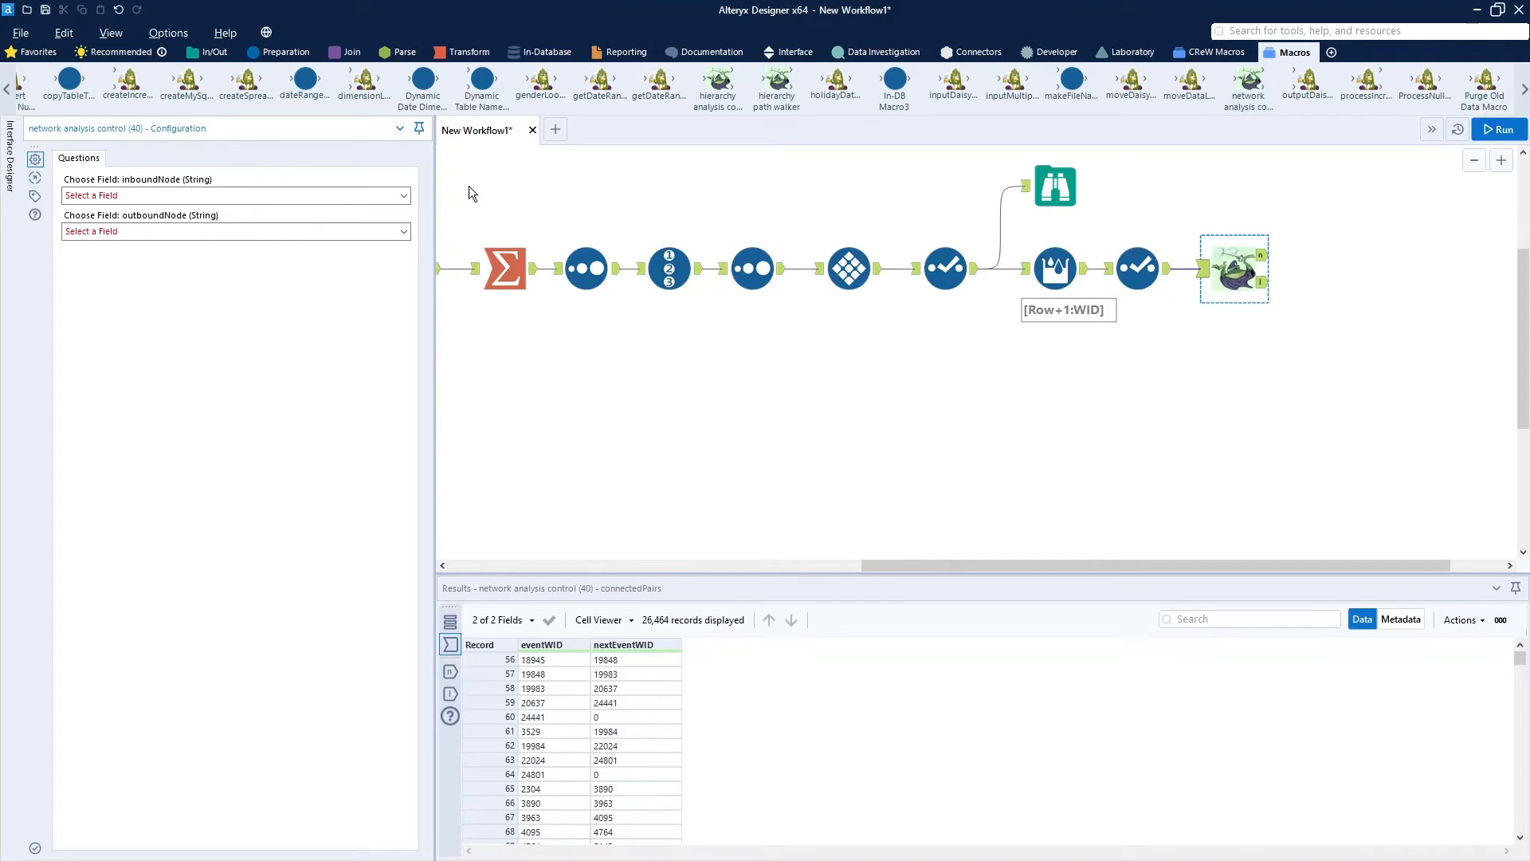
Set the network analysis macro's inboundNode field to eventWID and its outboundNode field to nextEventWID.
left_click(403, 195)
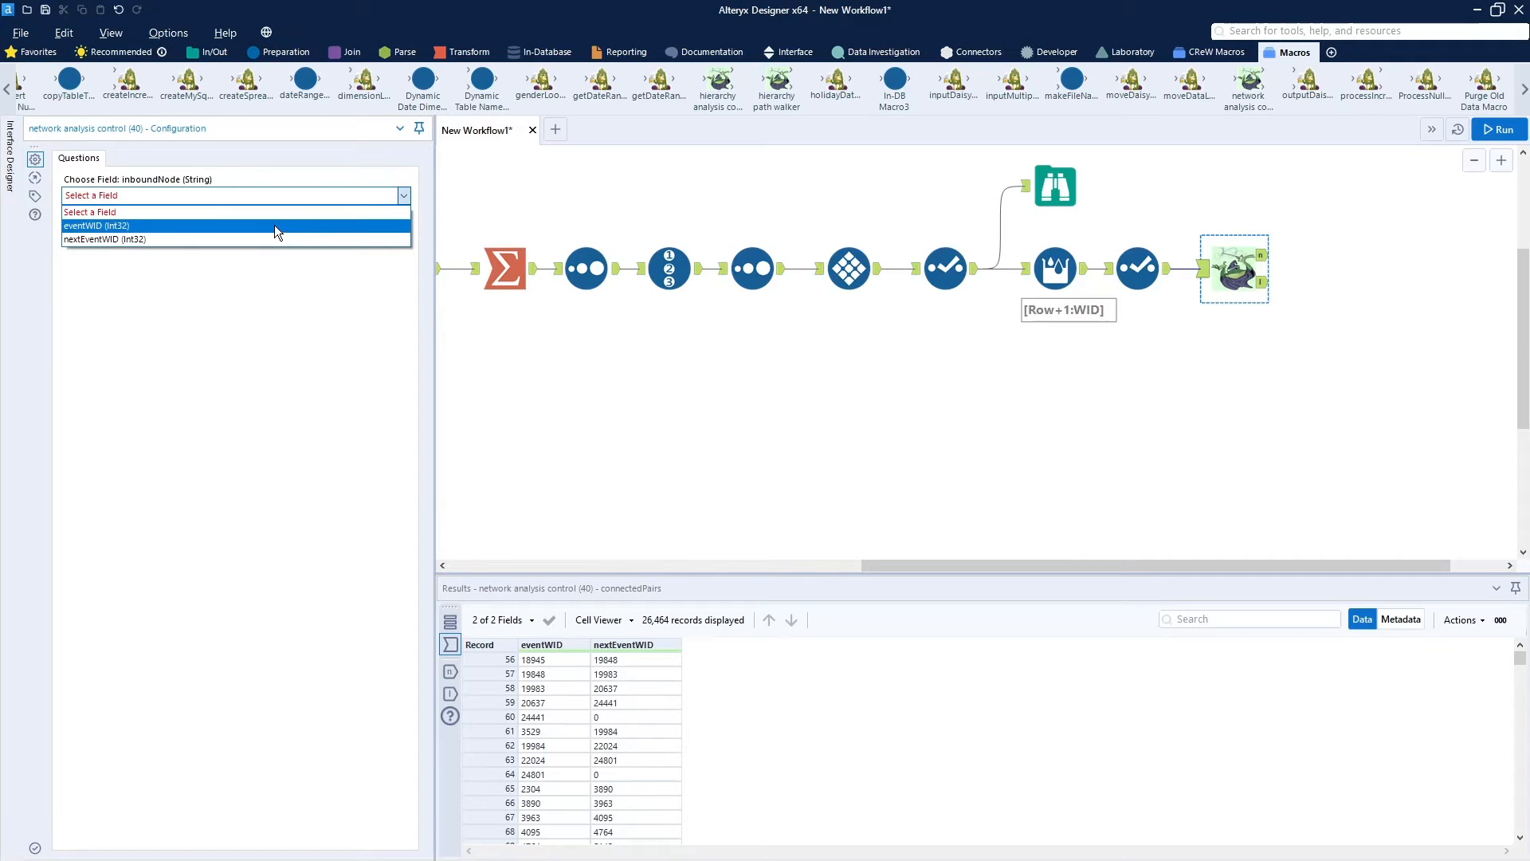
left_click(272, 226)
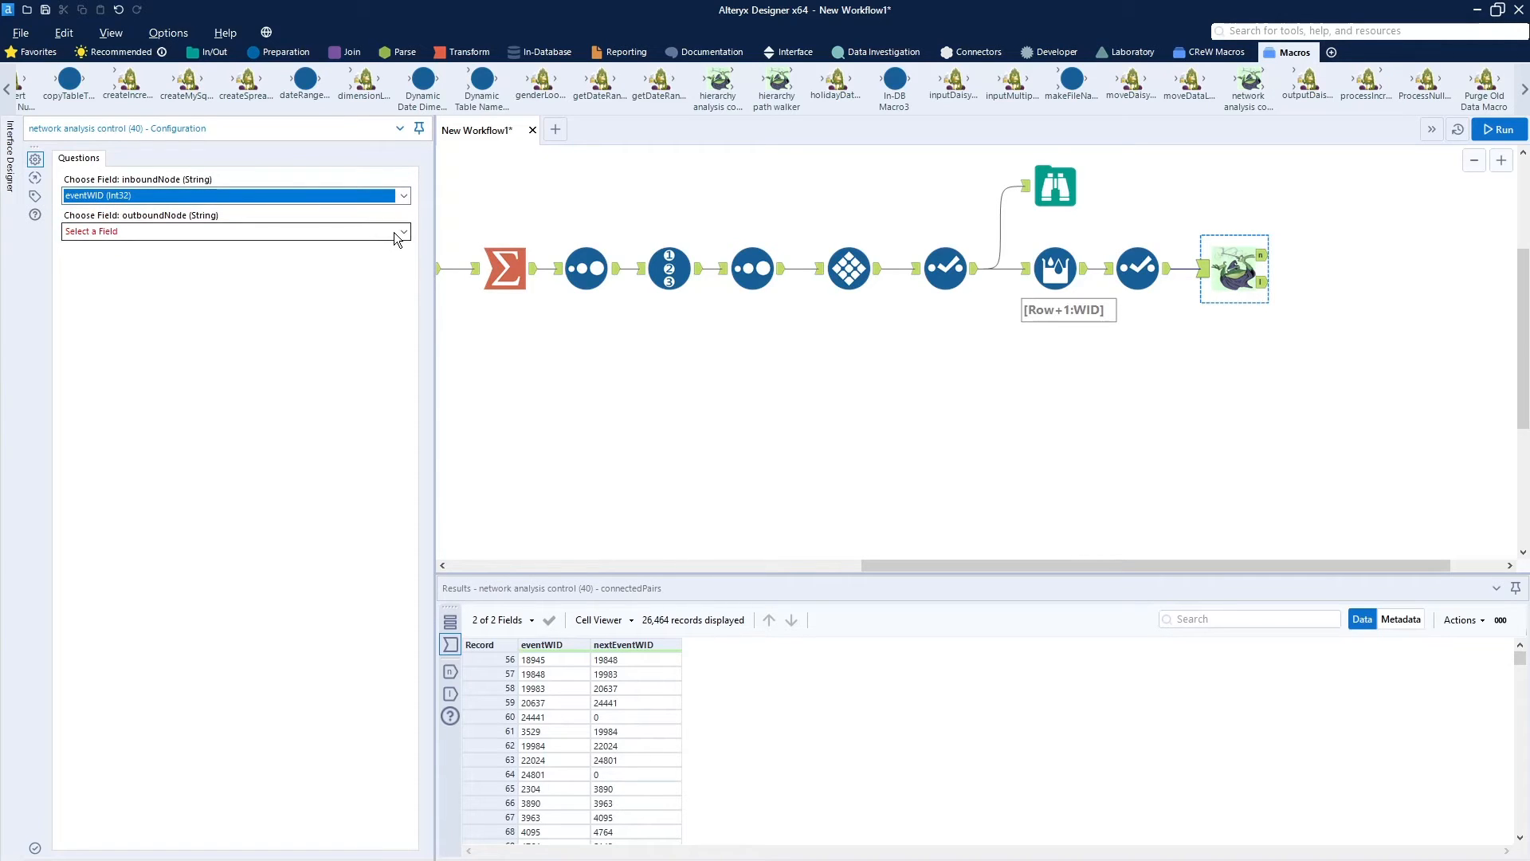
left_click(403, 231)
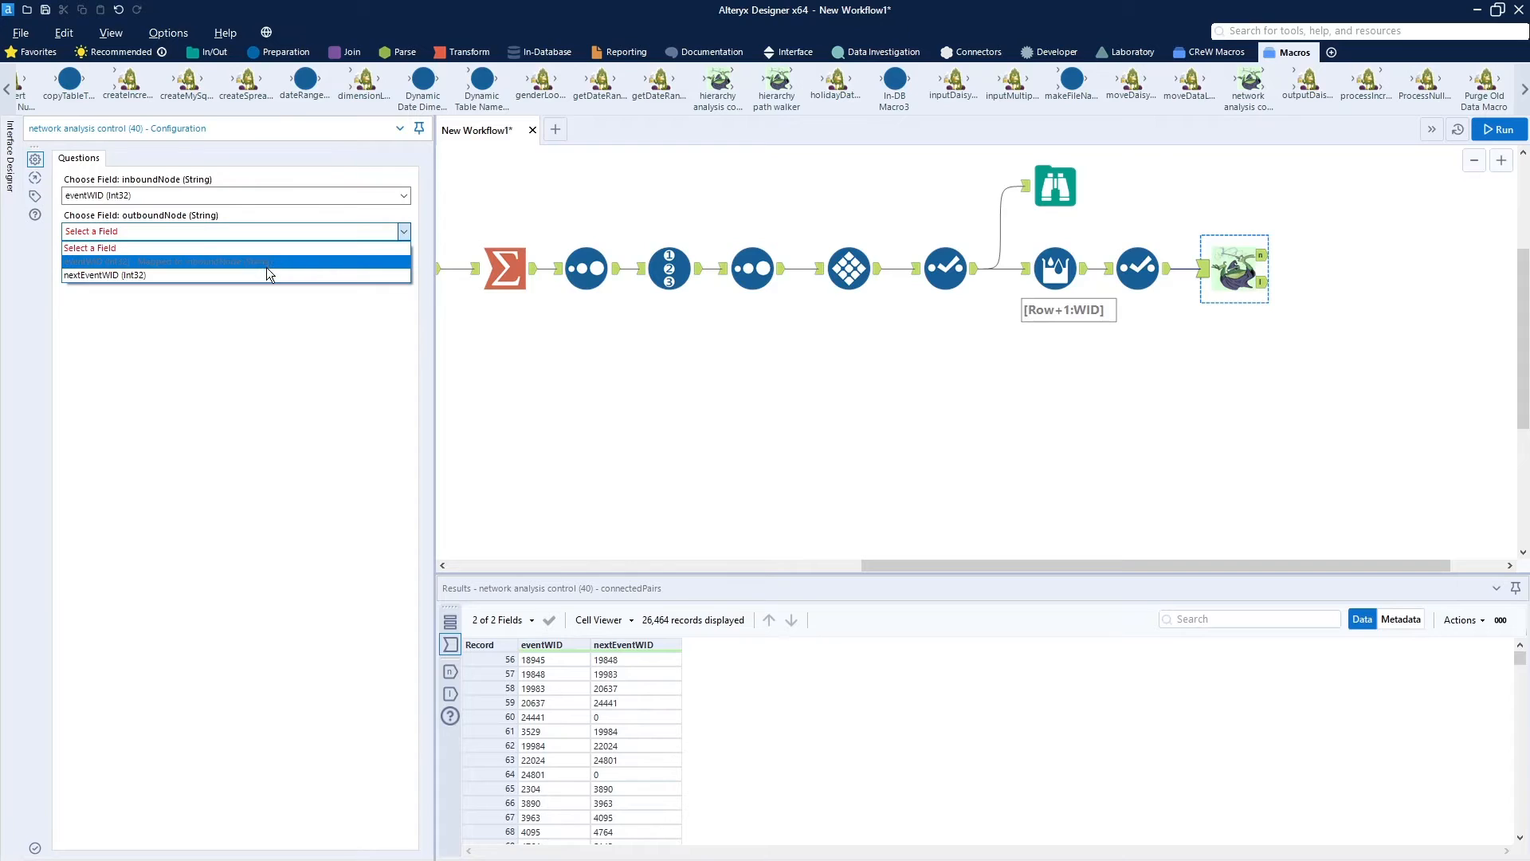
left_click(268, 273)
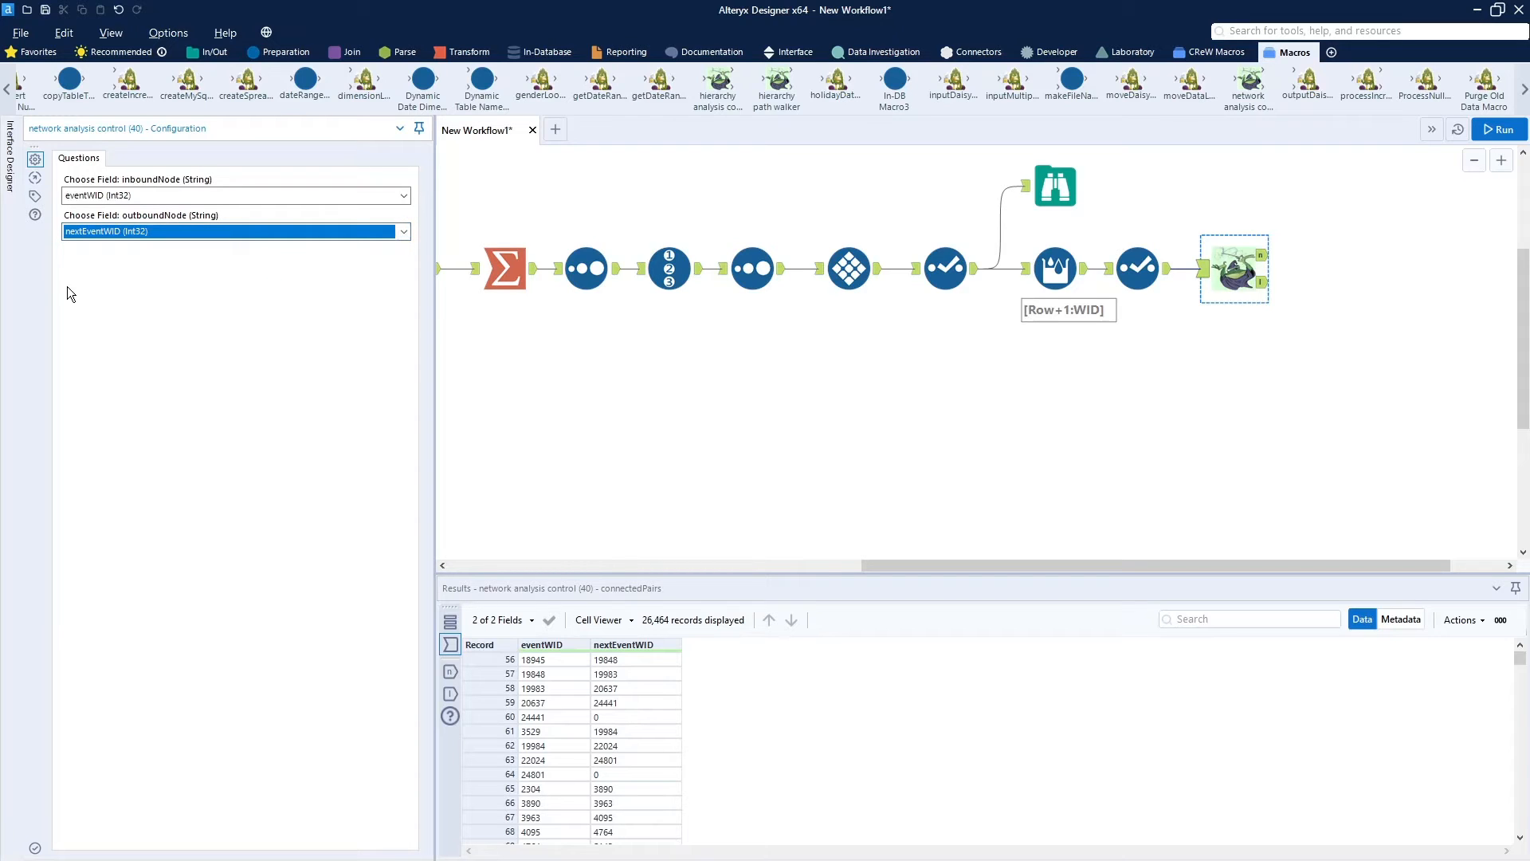
left_click(239, 382)
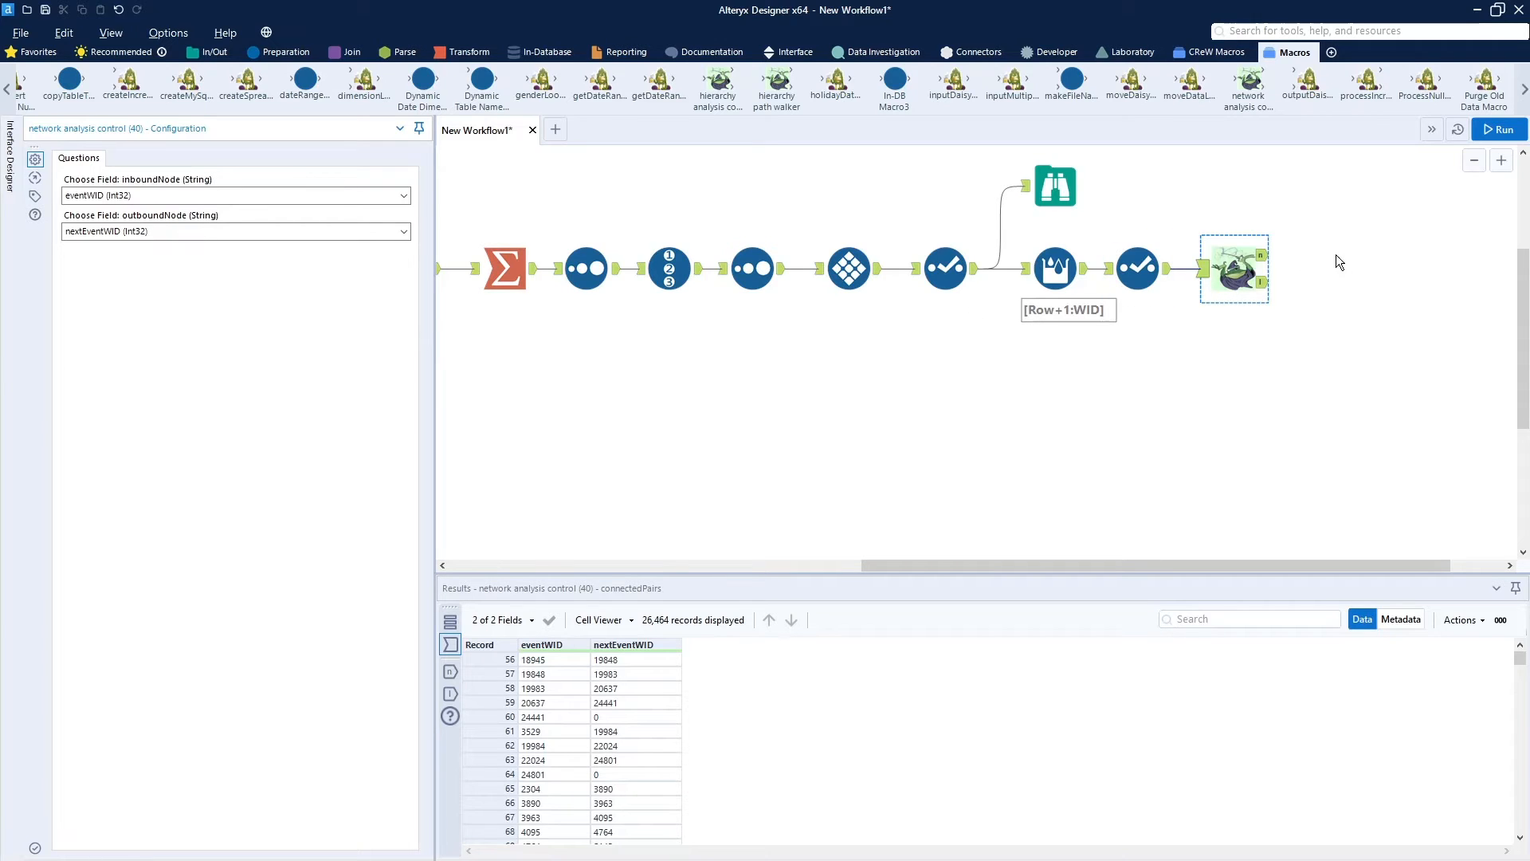
Run the workflow and examine the network analysis macro's networkPaths and loopLeftoverNodes outputs.
left_click(1502, 130)
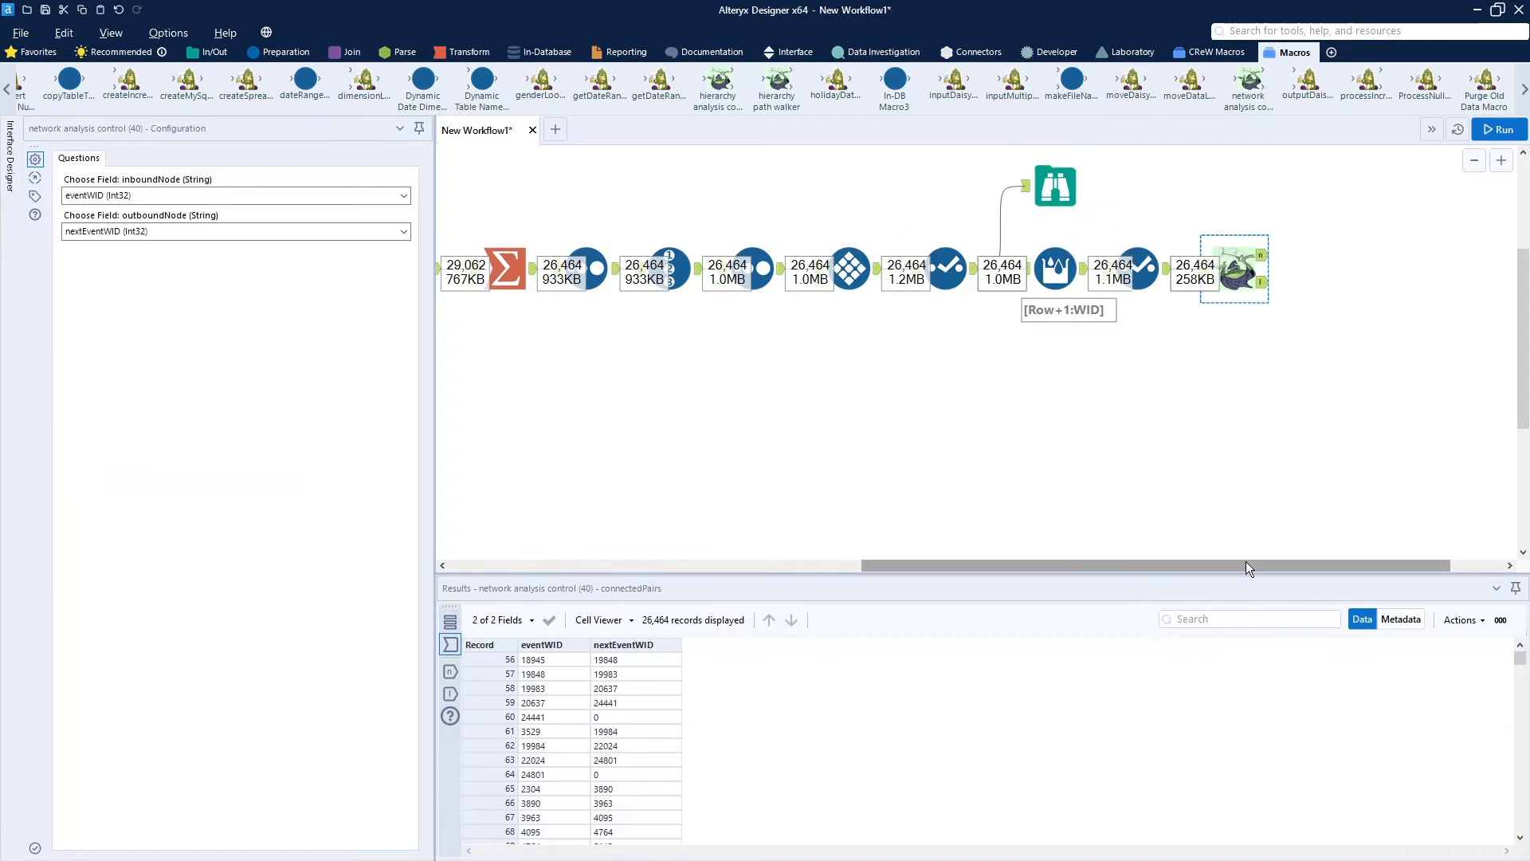
left_click(1132, 417)
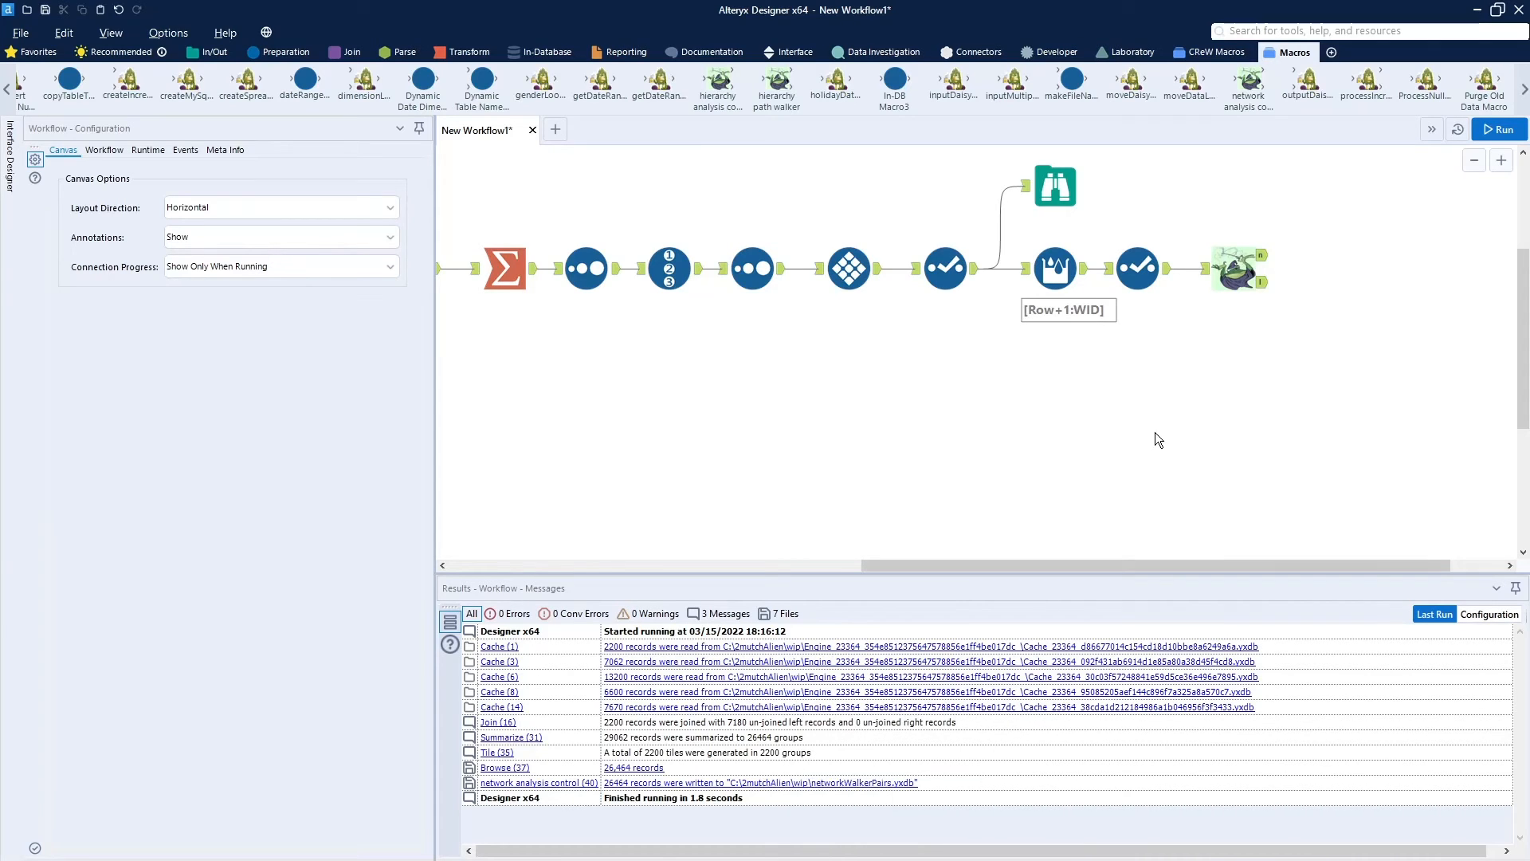
left_click(1269, 268)
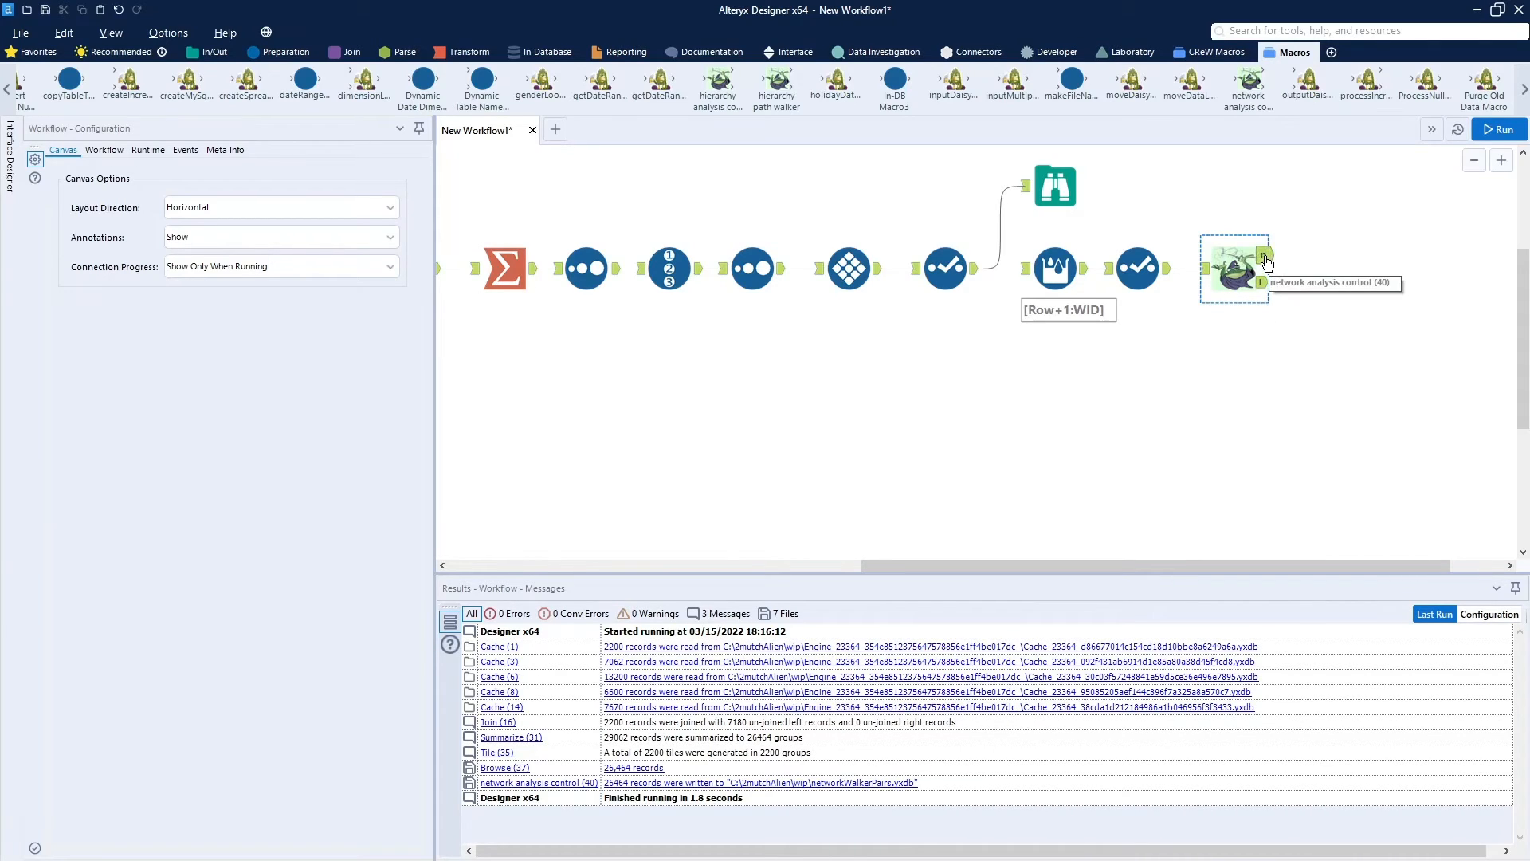
left_click(1264, 258)
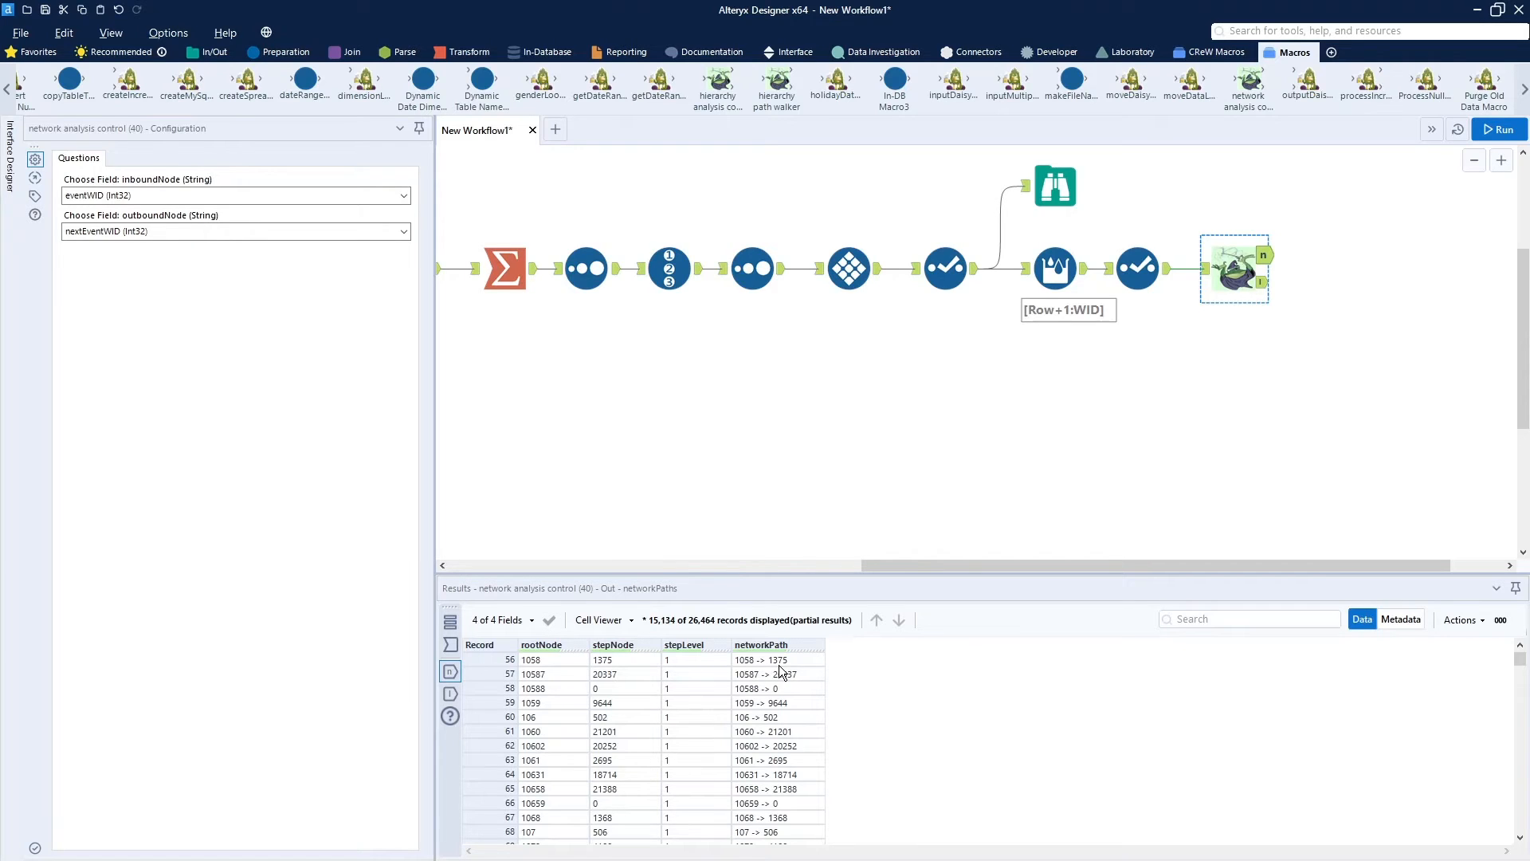
scroll(792, 691, "down", 12)
scroll(791, 691, "down", 20)
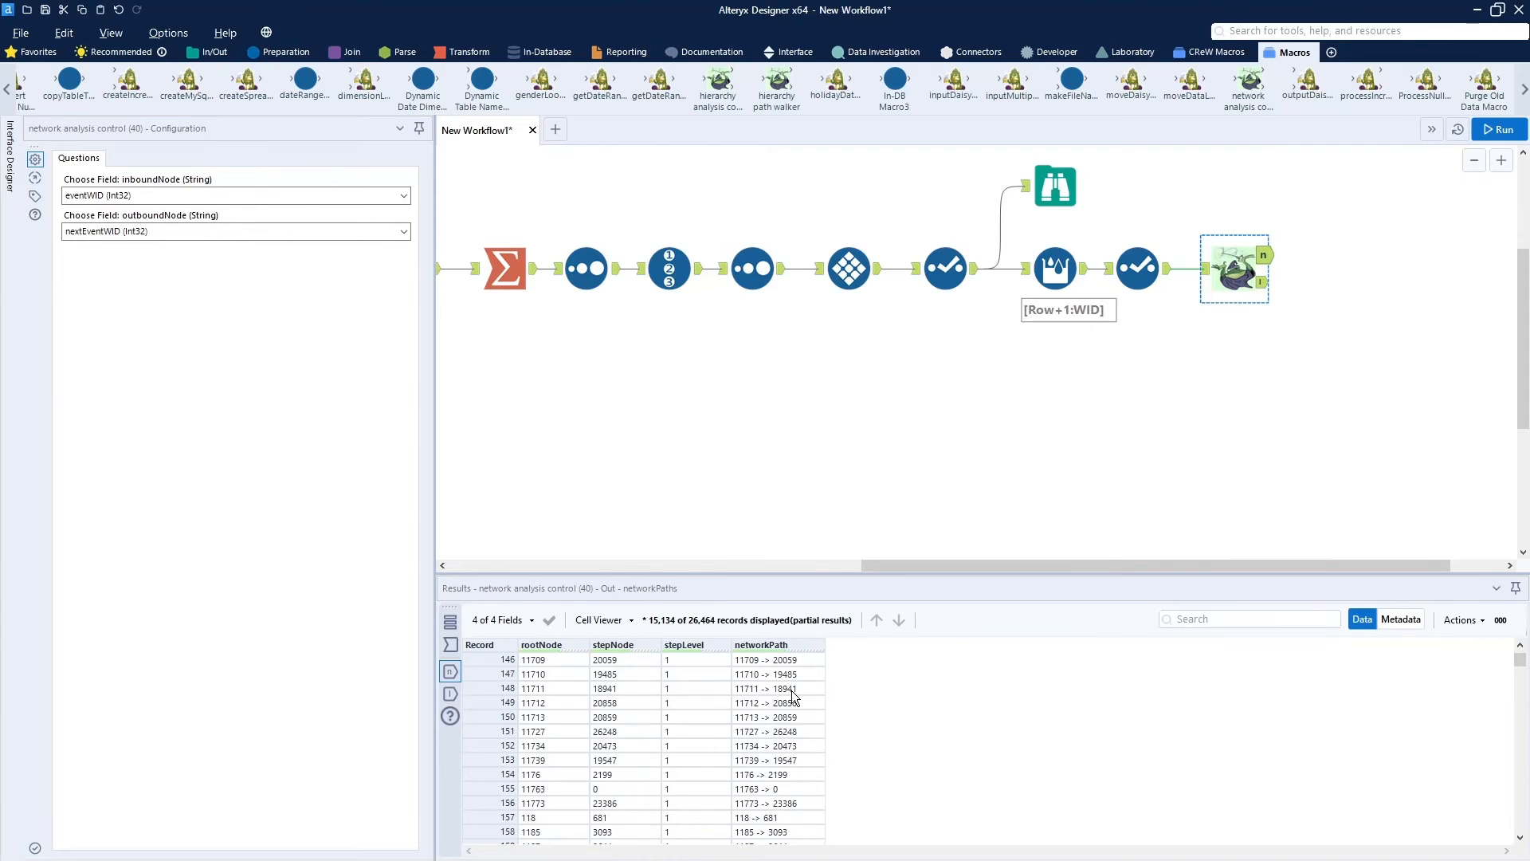
scroll(791, 691, "up", 20)
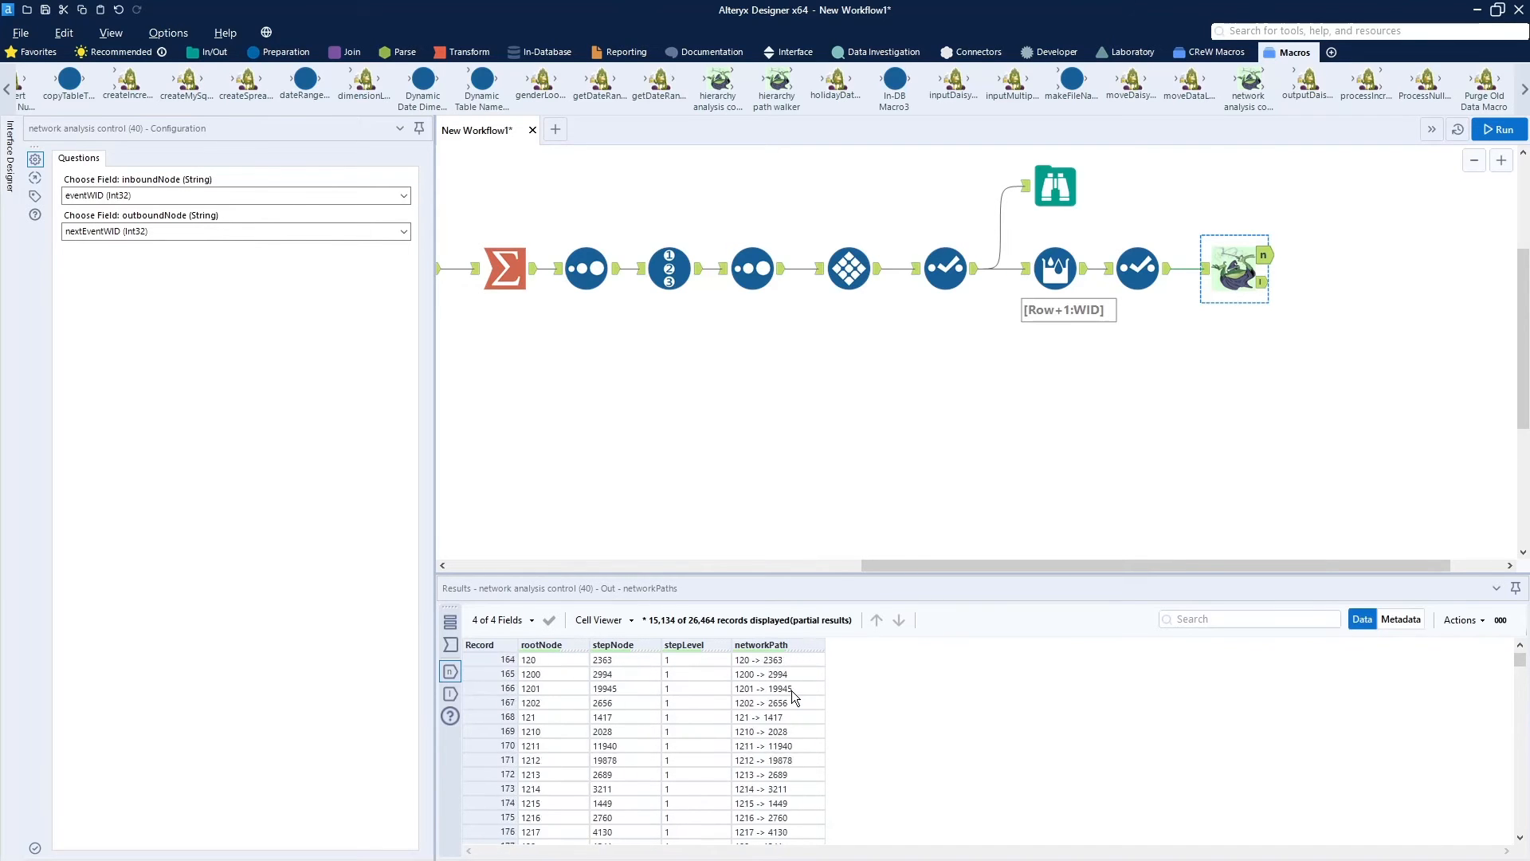
scroll(791, 690, "up", 12)
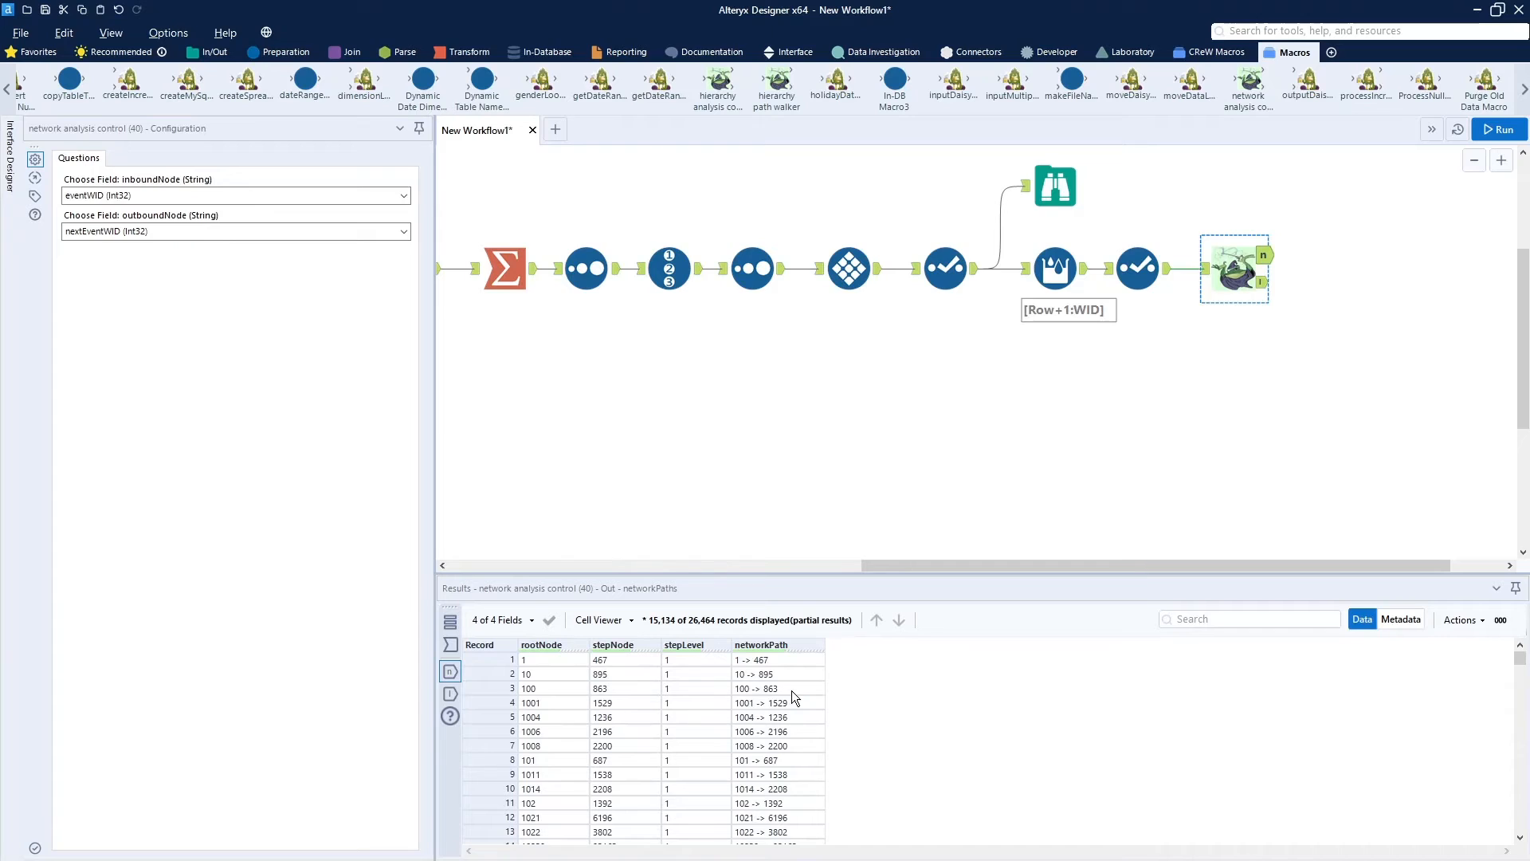
left_click(1265, 285)
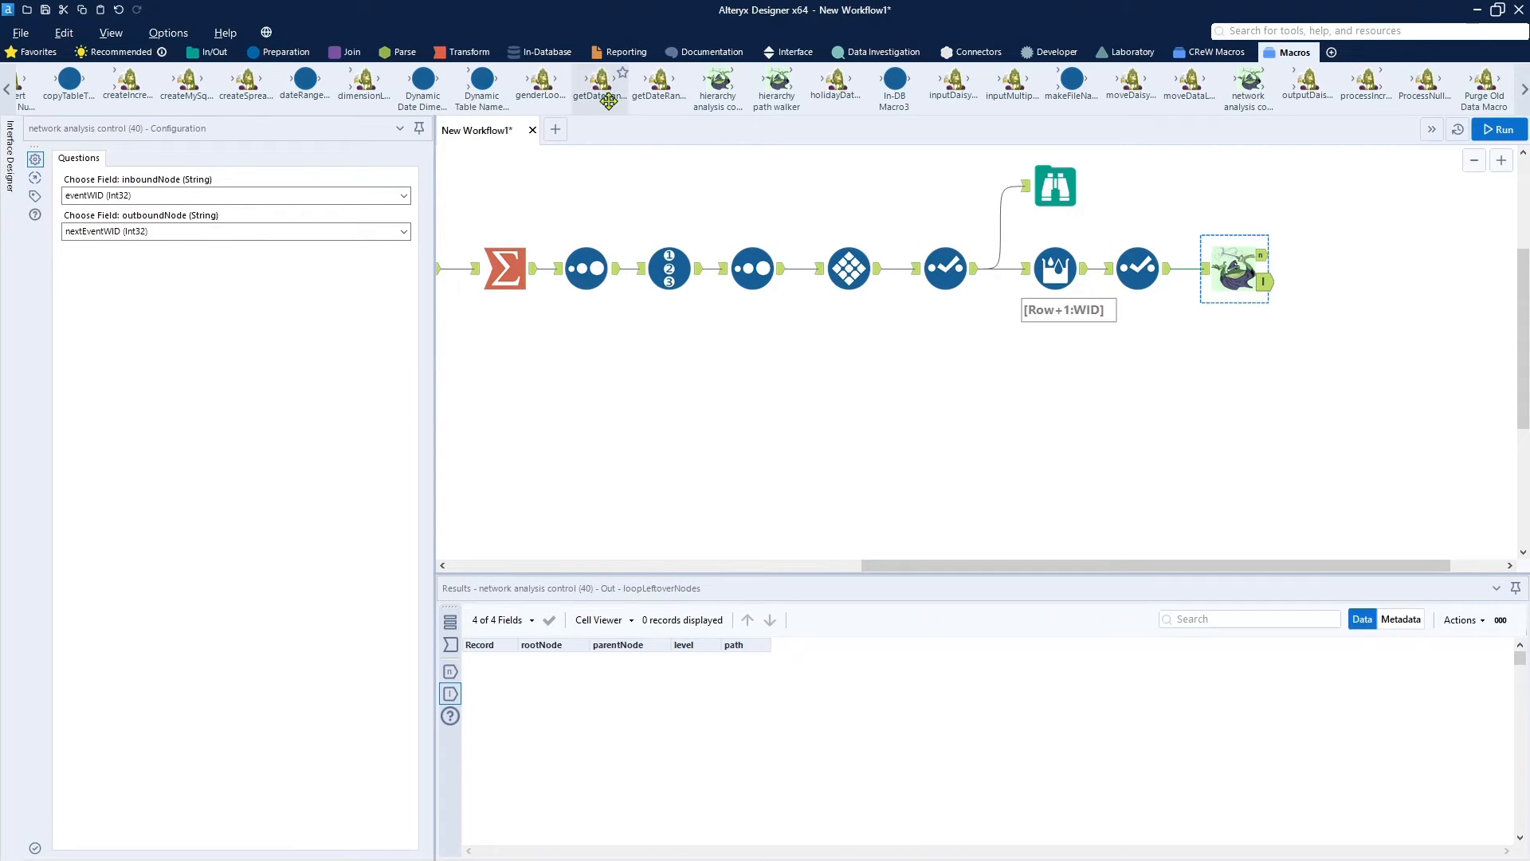
Add a Select tool to the macro's networkPaths output and change the rootNode and stepNode types to Int32.
left_click(285, 51)
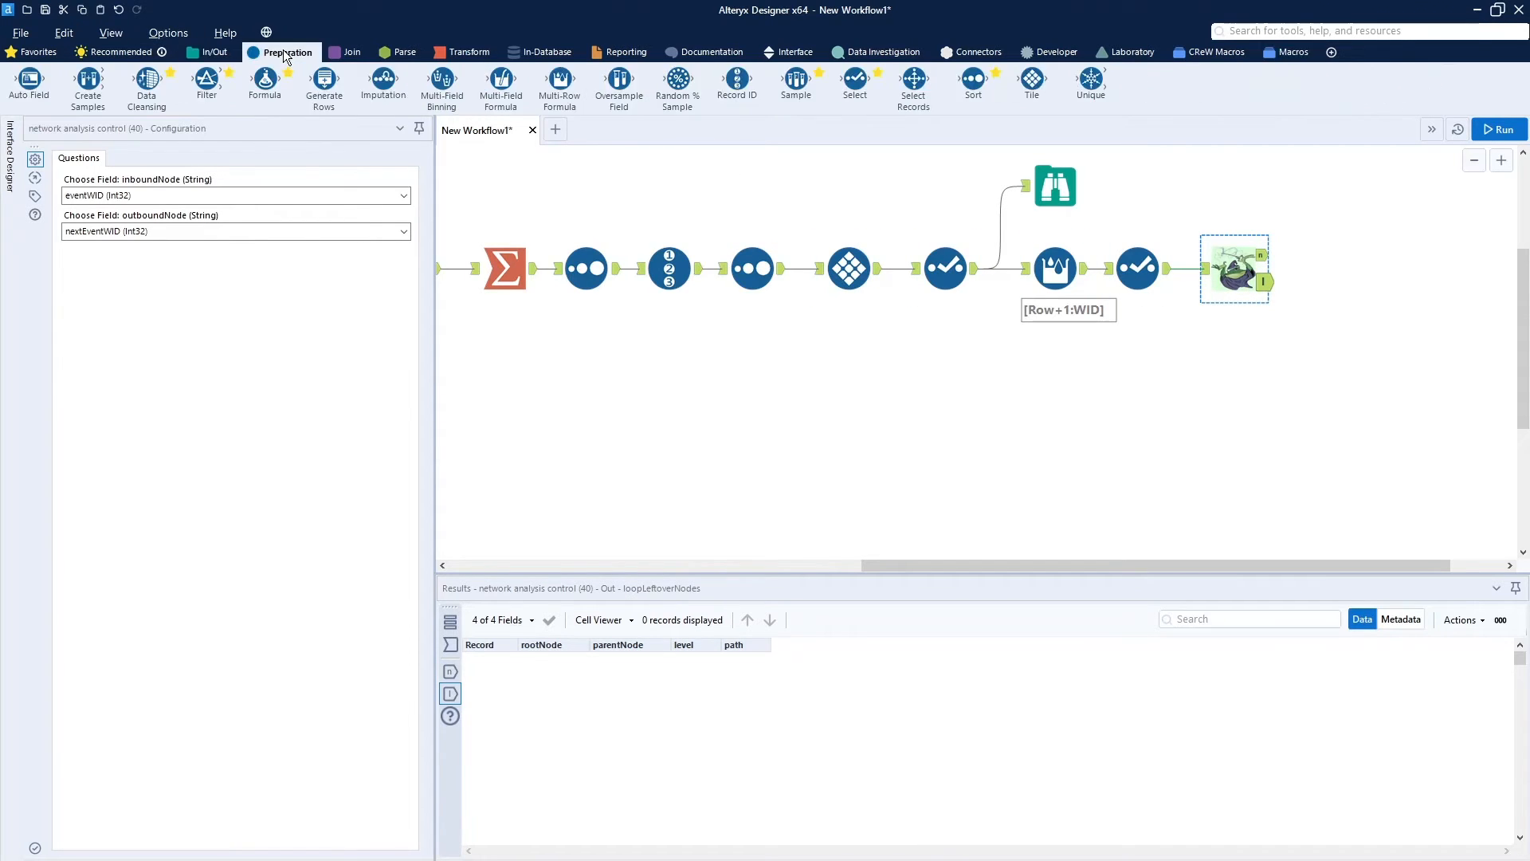
left_click_drag(855, 80, 1341, 264)
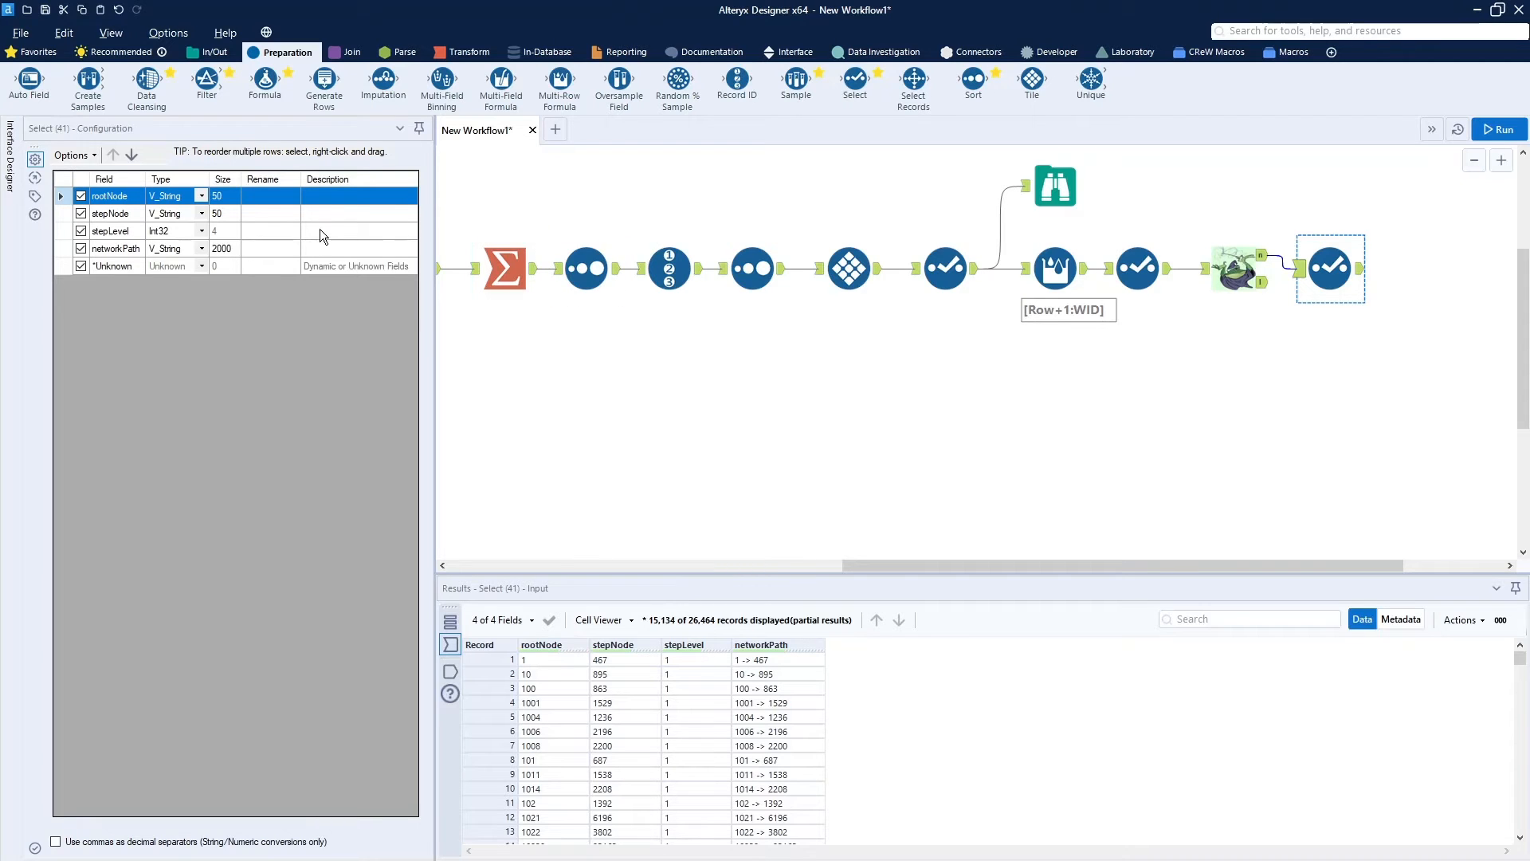
left_click(202, 196)
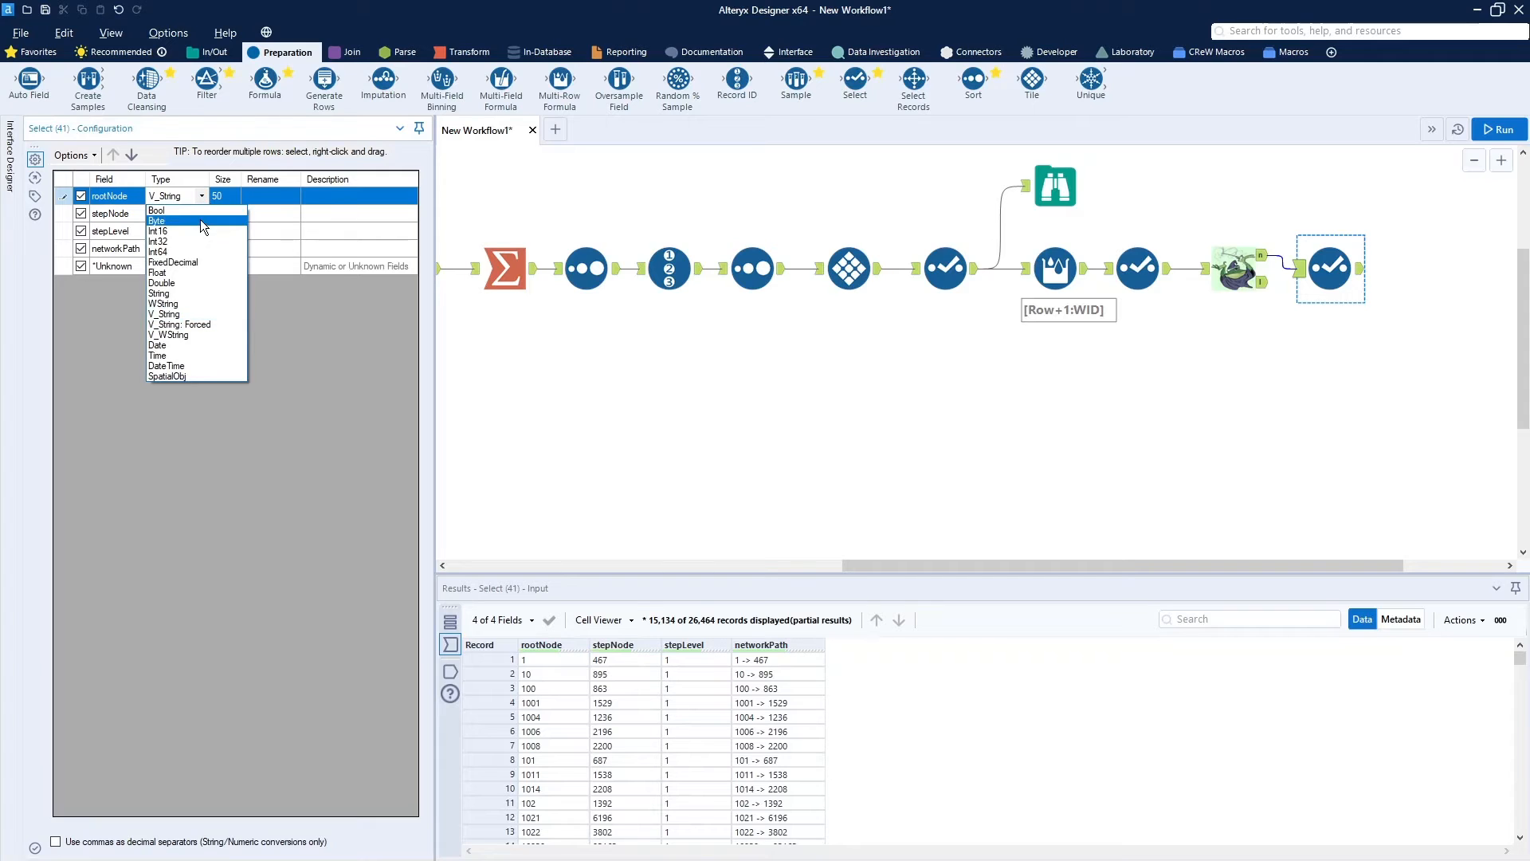
left_click(193, 238)
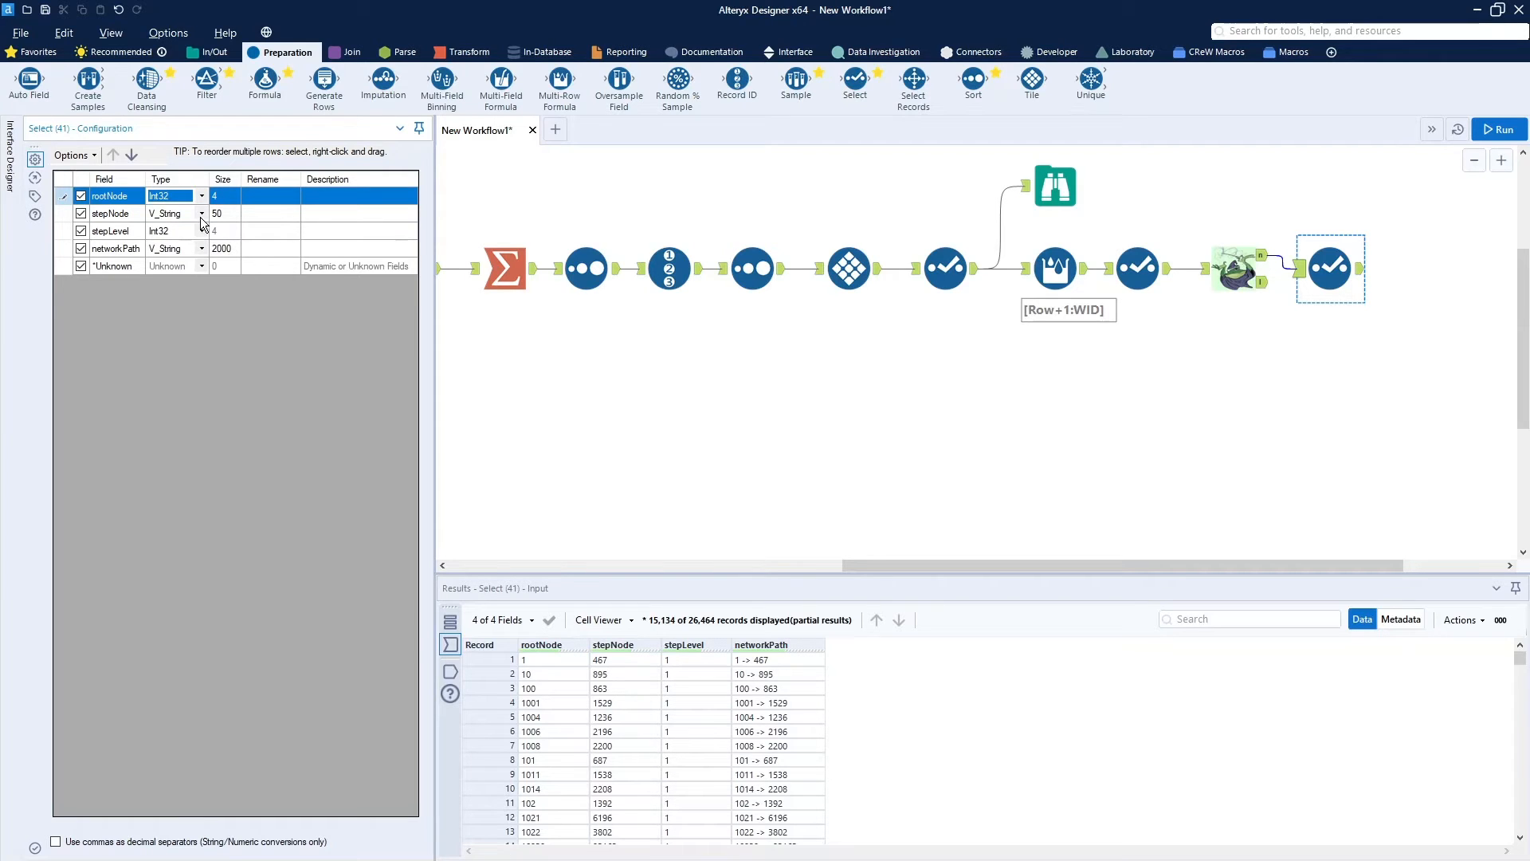
left_click(200, 215)
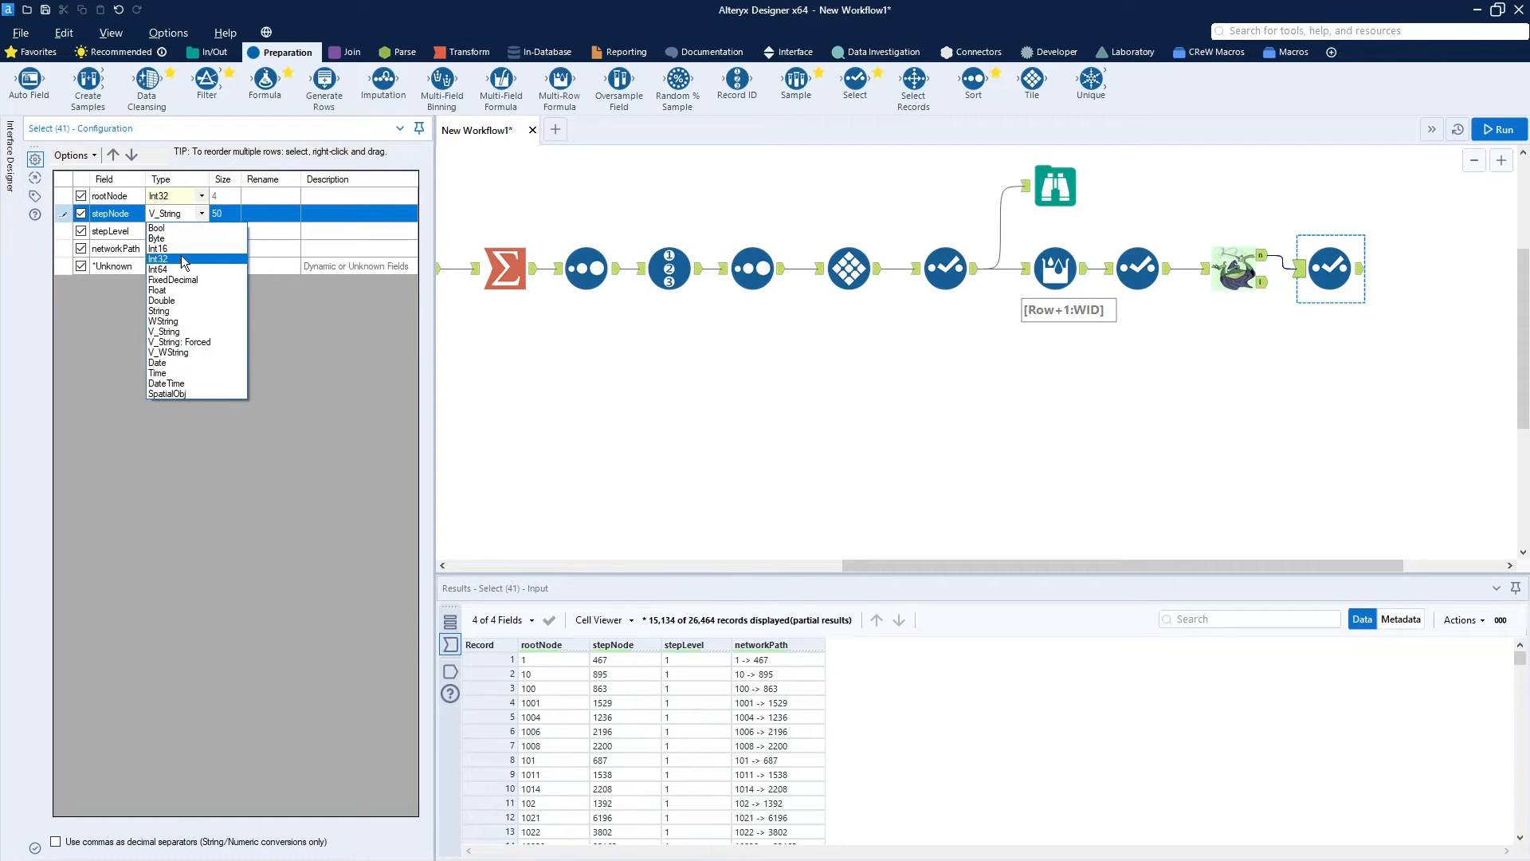
left_click(180, 258)
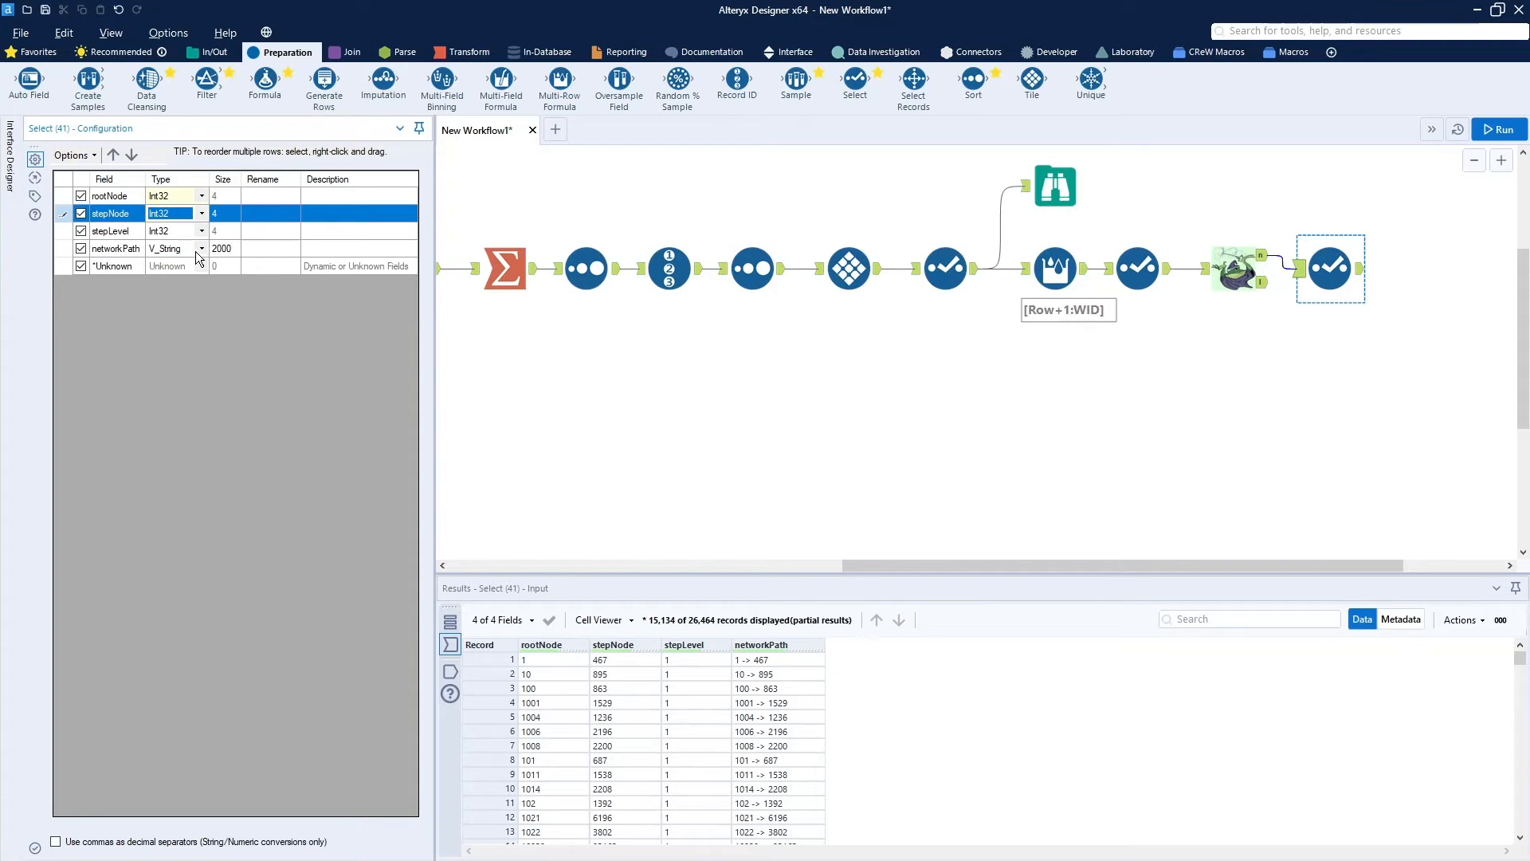
Run the workflow and compare the new Select tool's network path output with the event records in the Browse tool.
left_click(1498, 129)
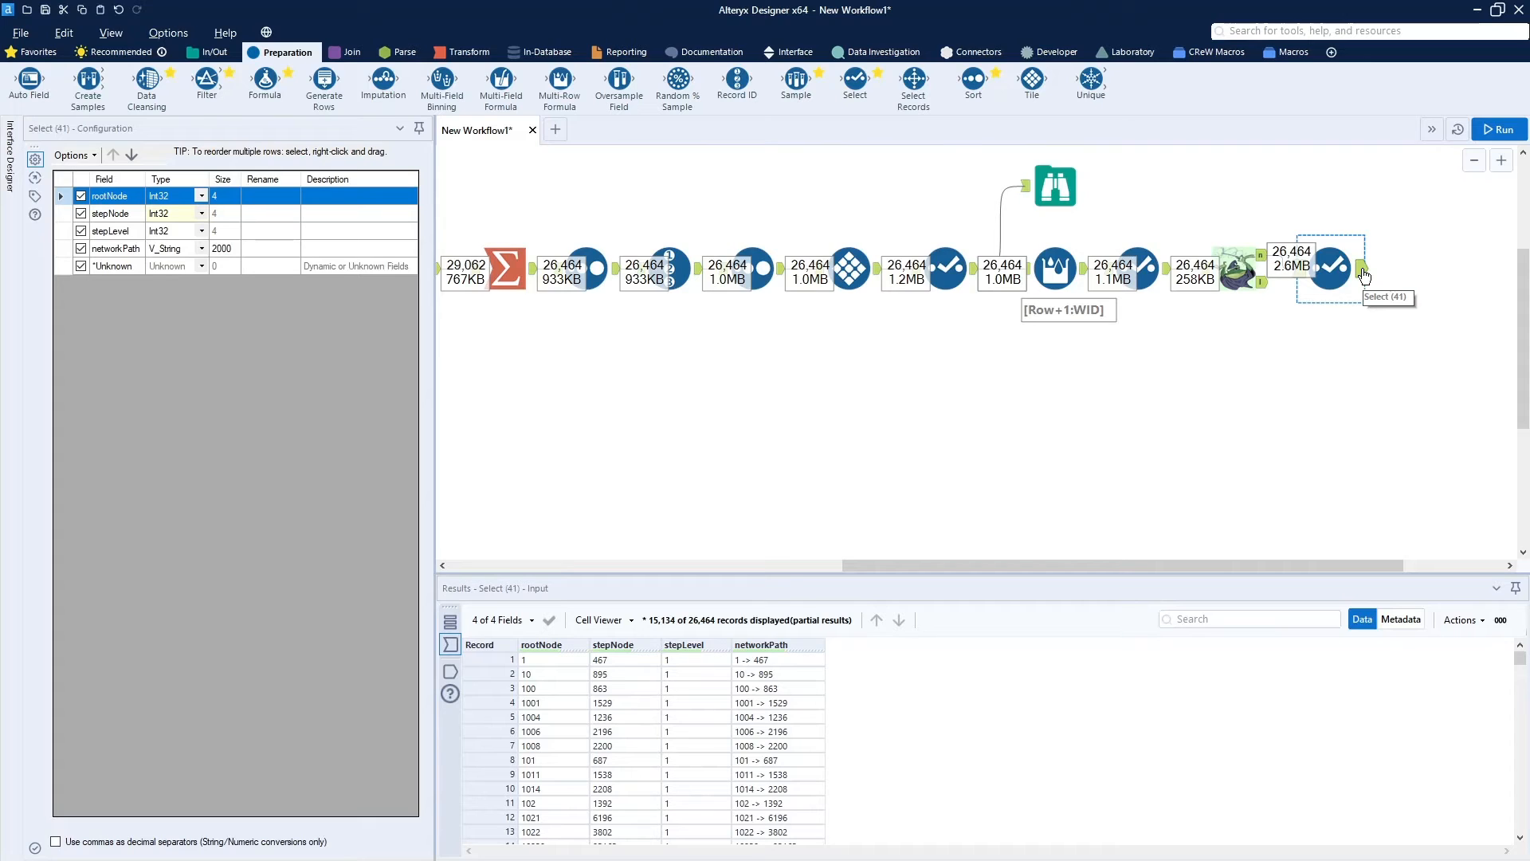
left_click(1362, 275)
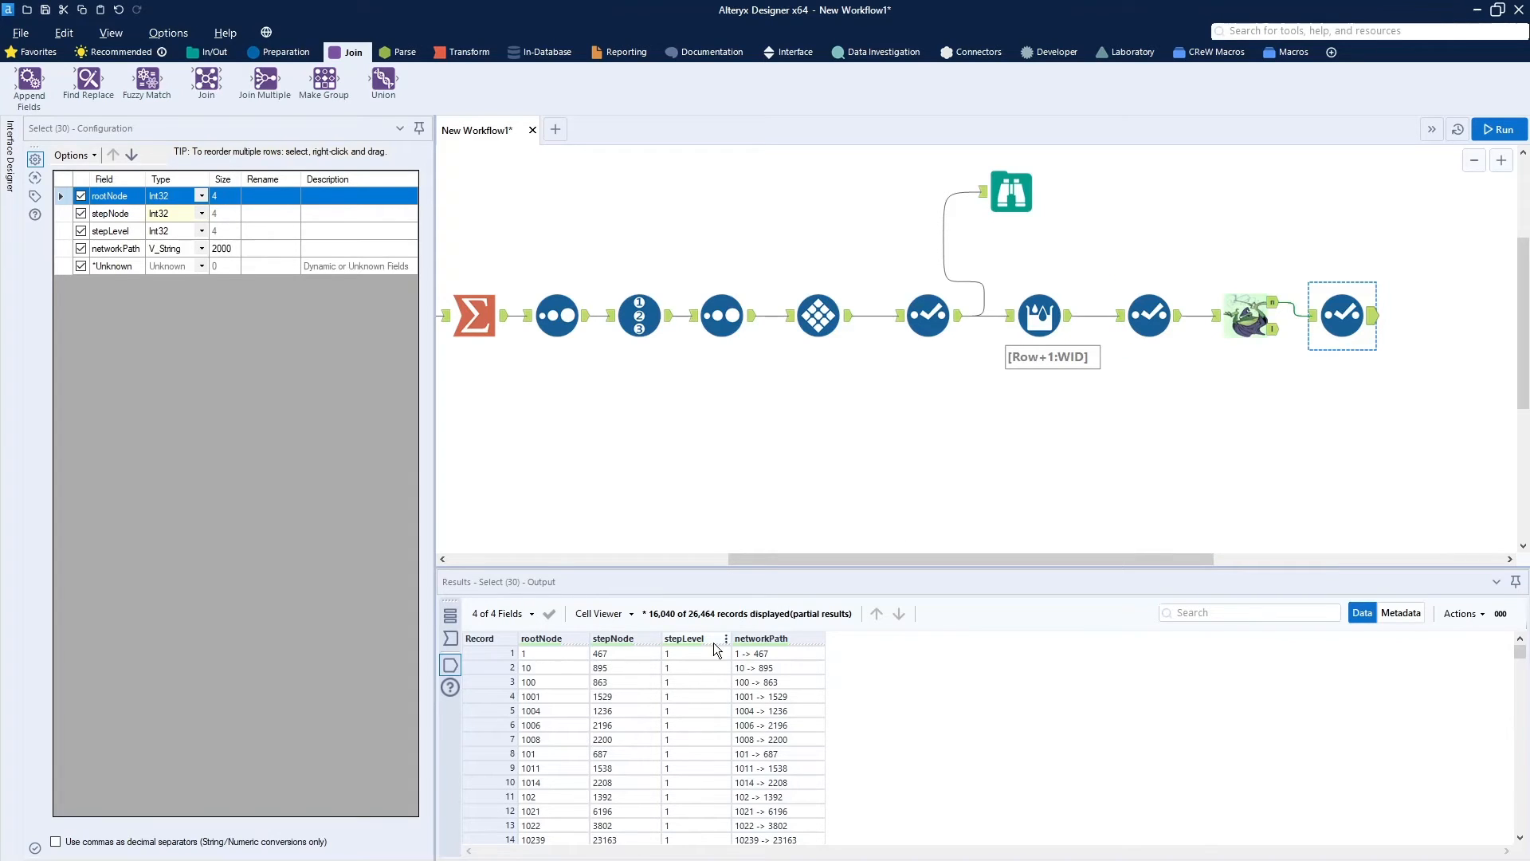
left_click(944, 272)
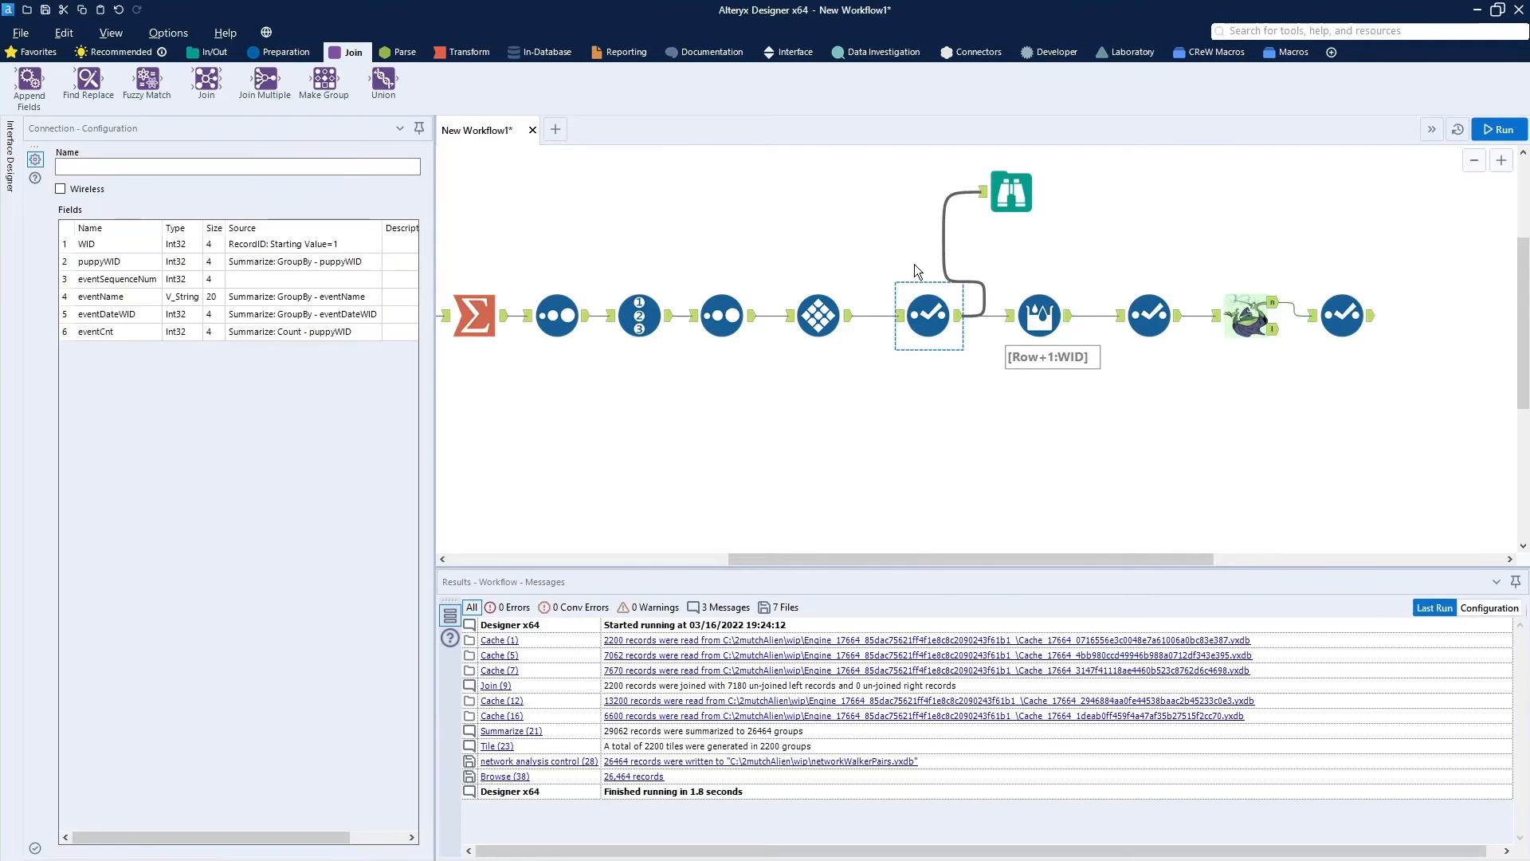
left_click(998, 210)
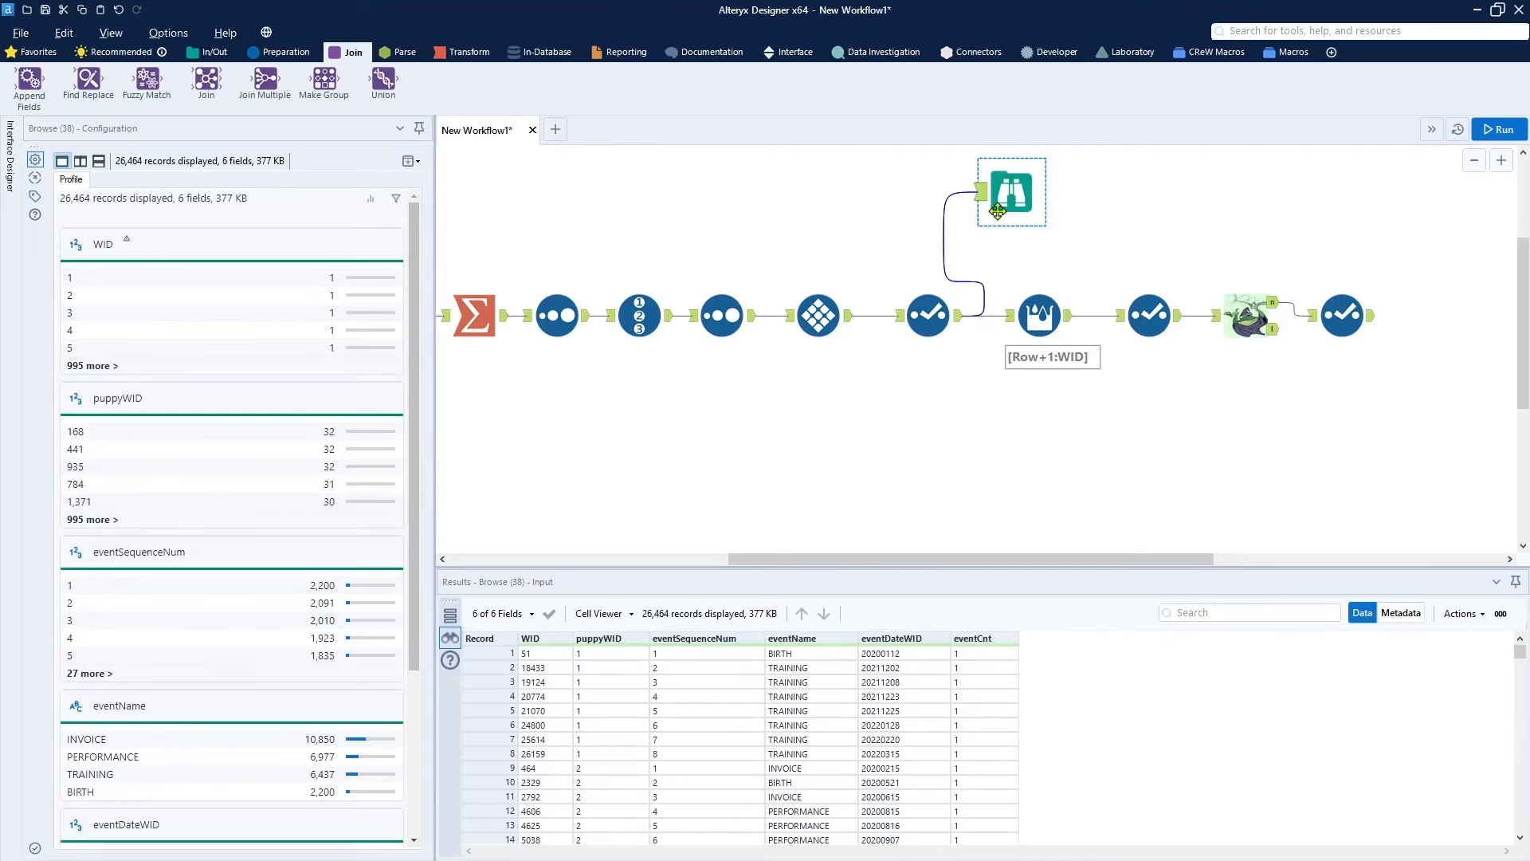
left_click(1353, 328)
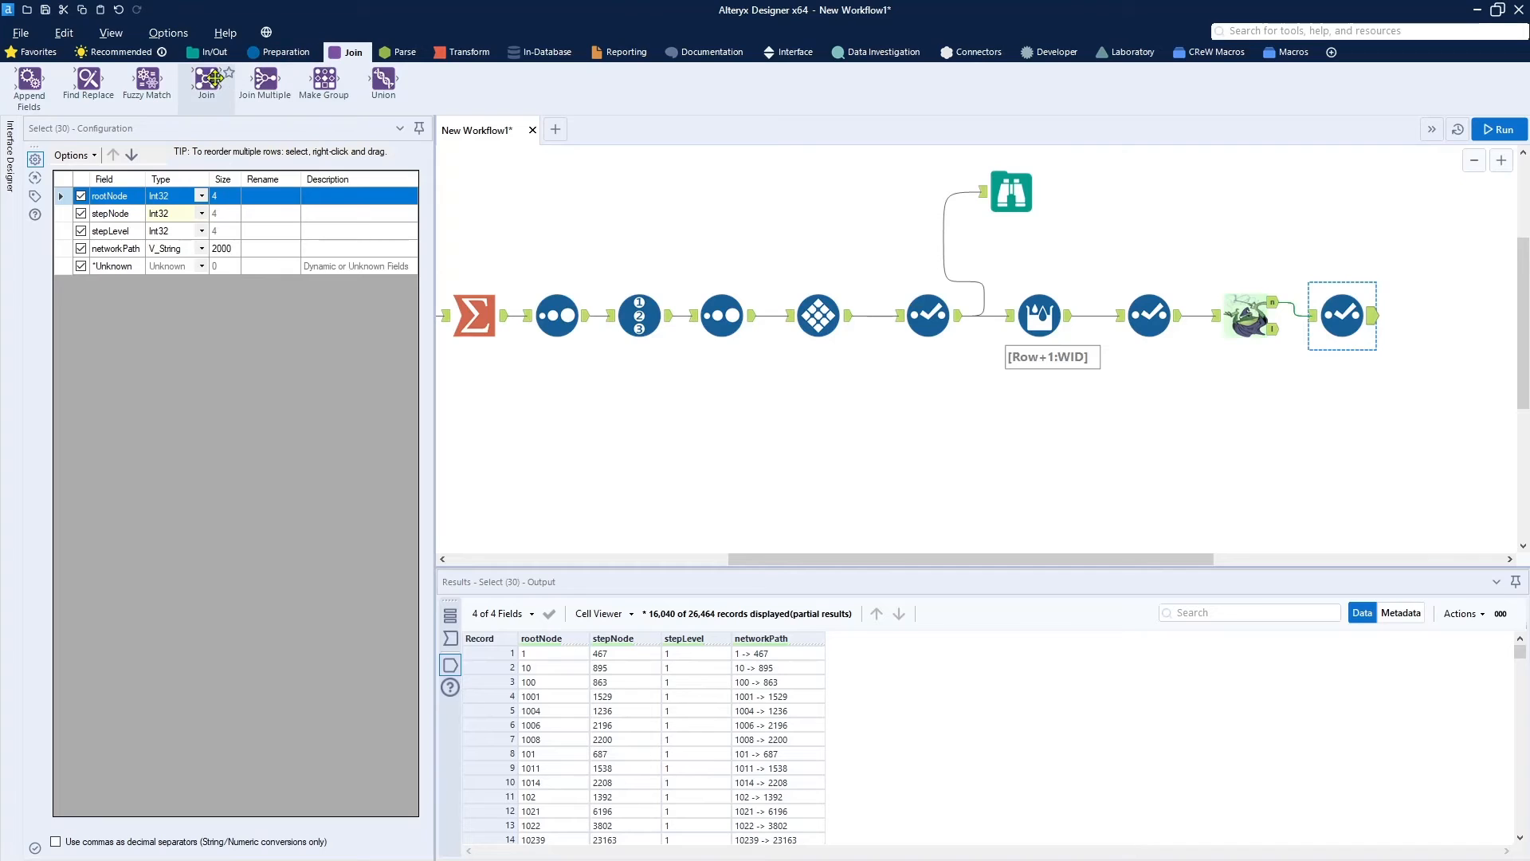
Add a Join tool with the network path Select as right input and the Select before the Multi-Row Formula as left input.
left_click_drag(203, 83, 1439, 302)
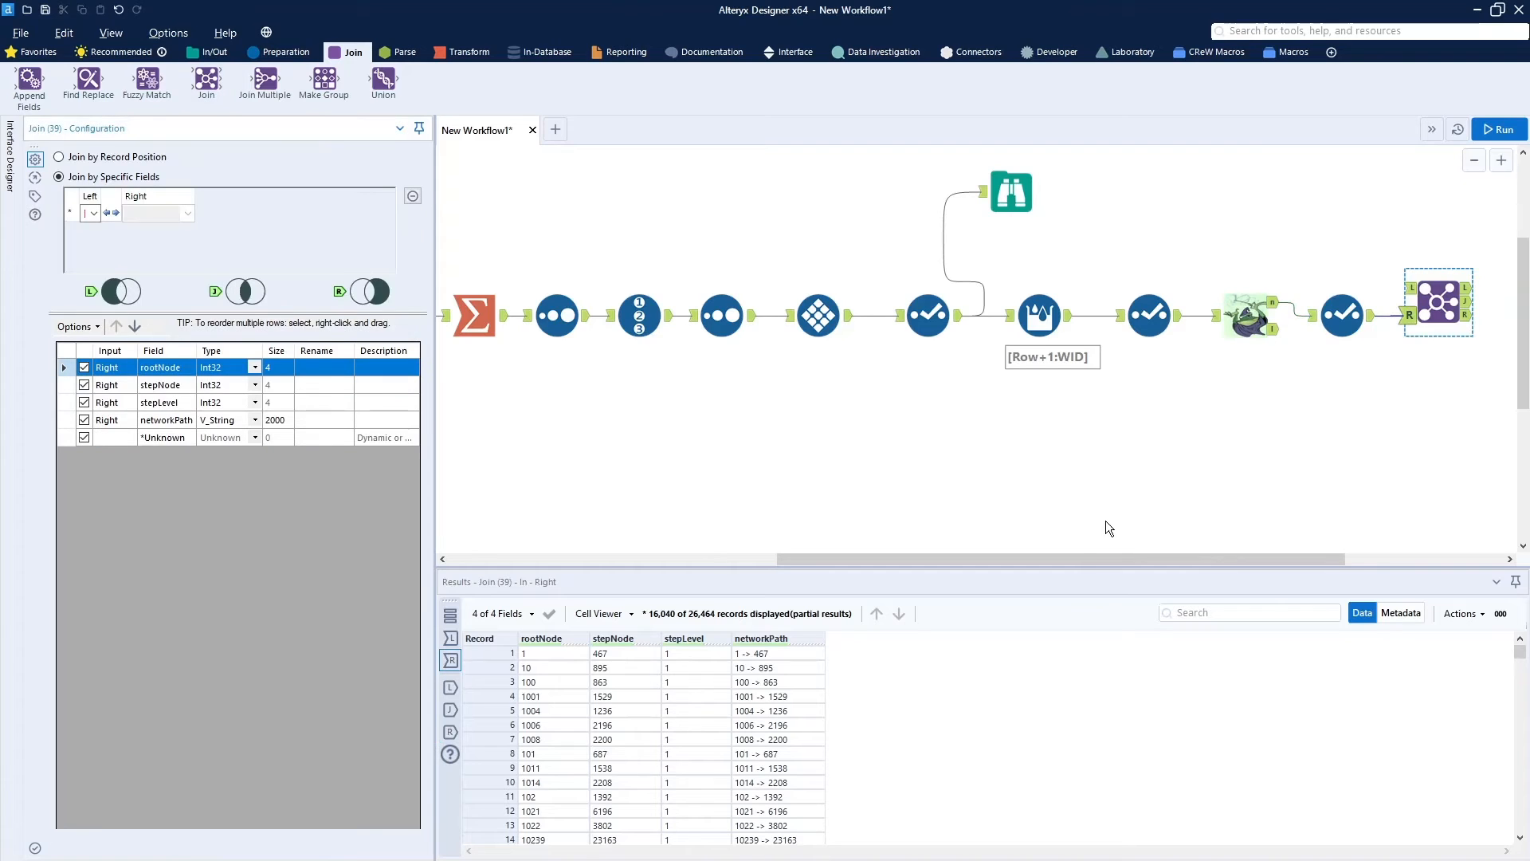
left_click_drag(1087, 560, 1340, 561)
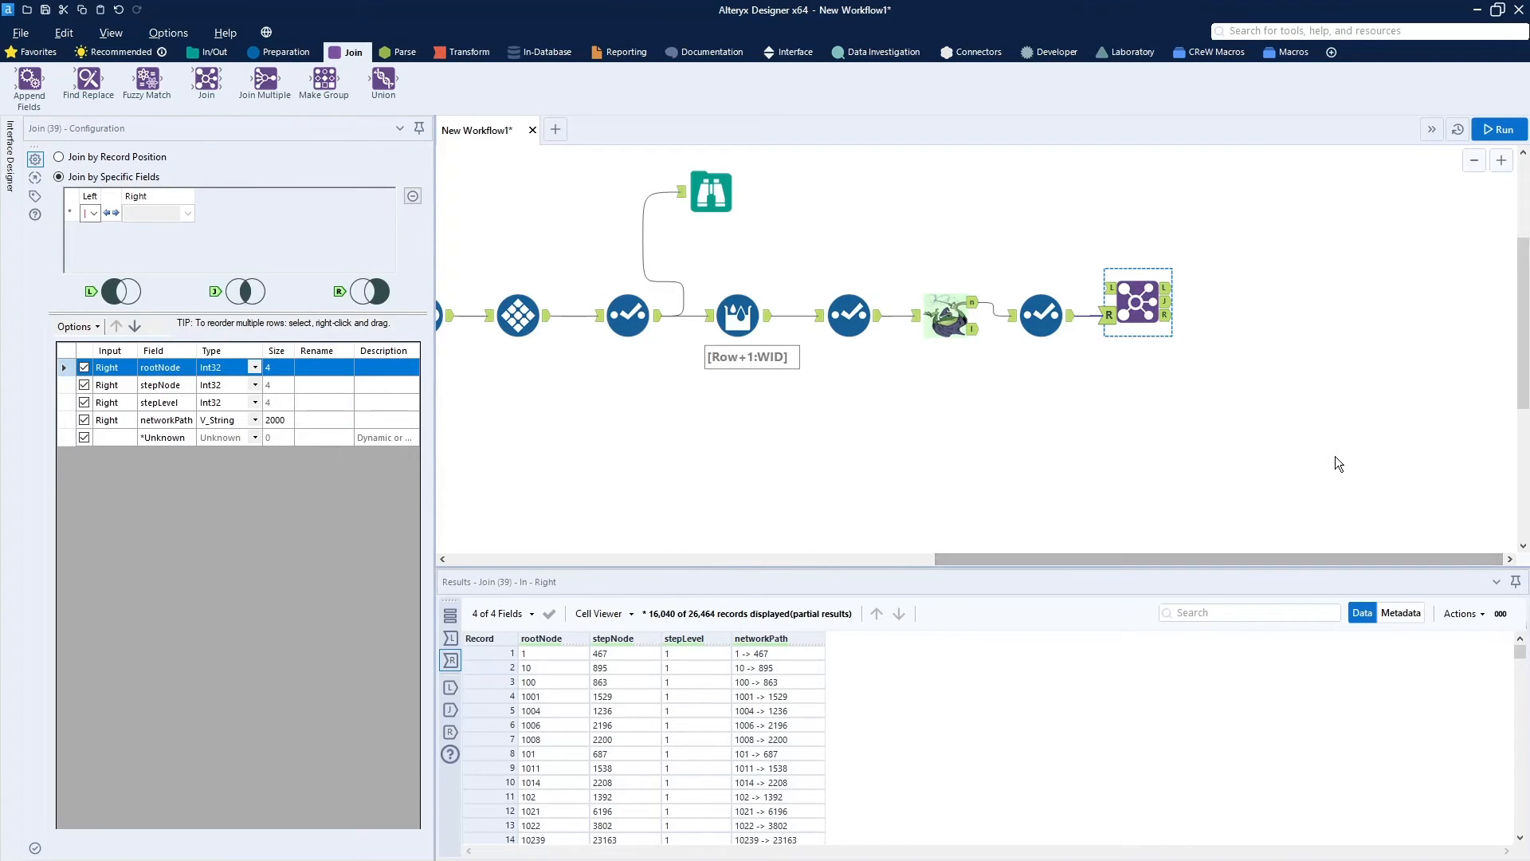
left_click_drag(1133, 306, 1133, 279)
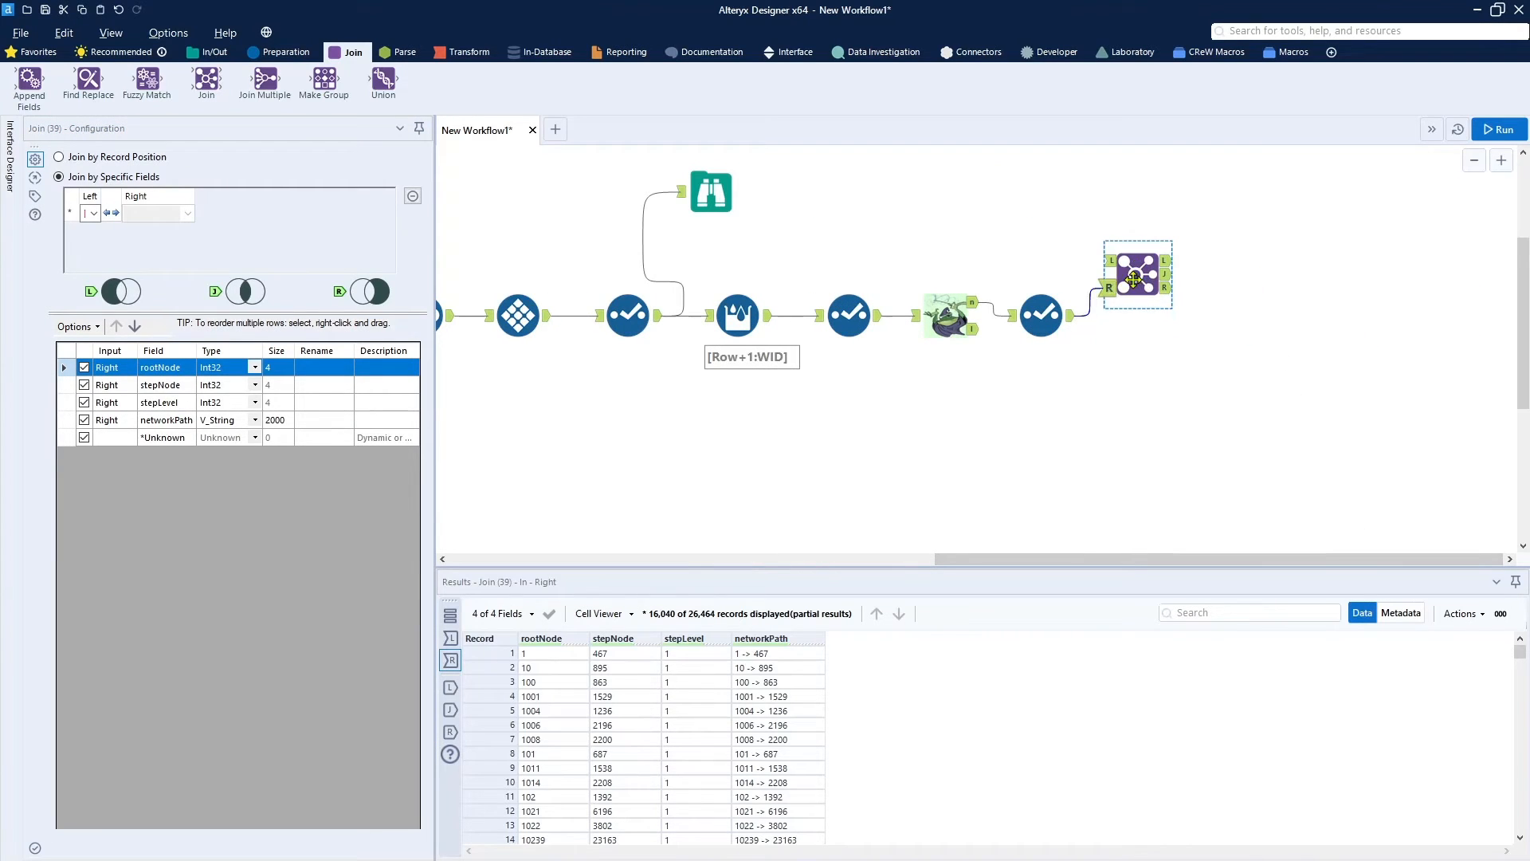
left_click_drag(662, 322, 1106, 261)
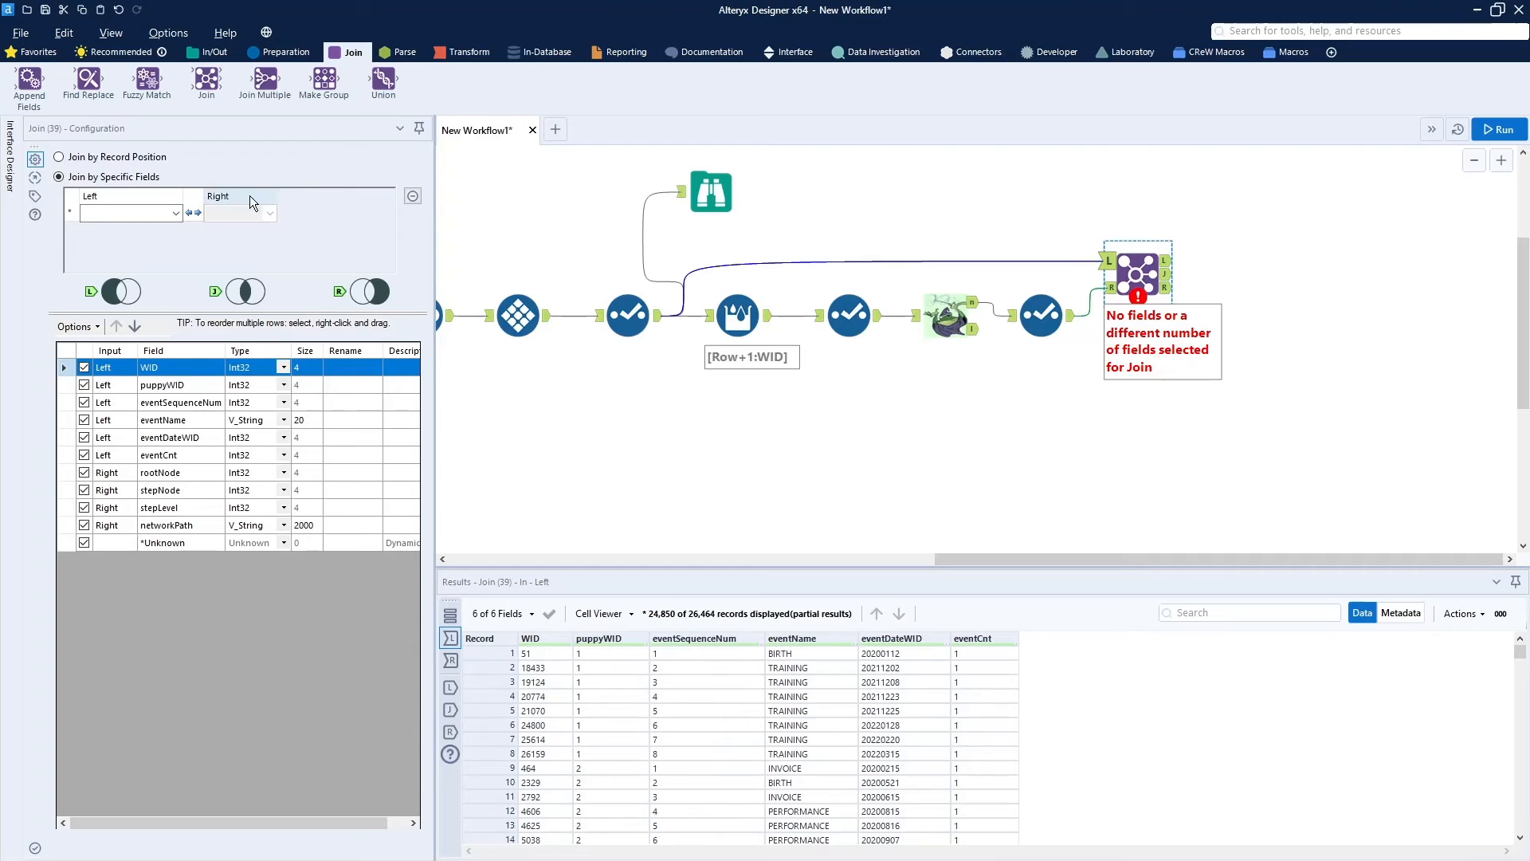
Configure the Join tool to match the left WID field with the right rootNode field.
left_click(176, 212)
left_click(141, 234)
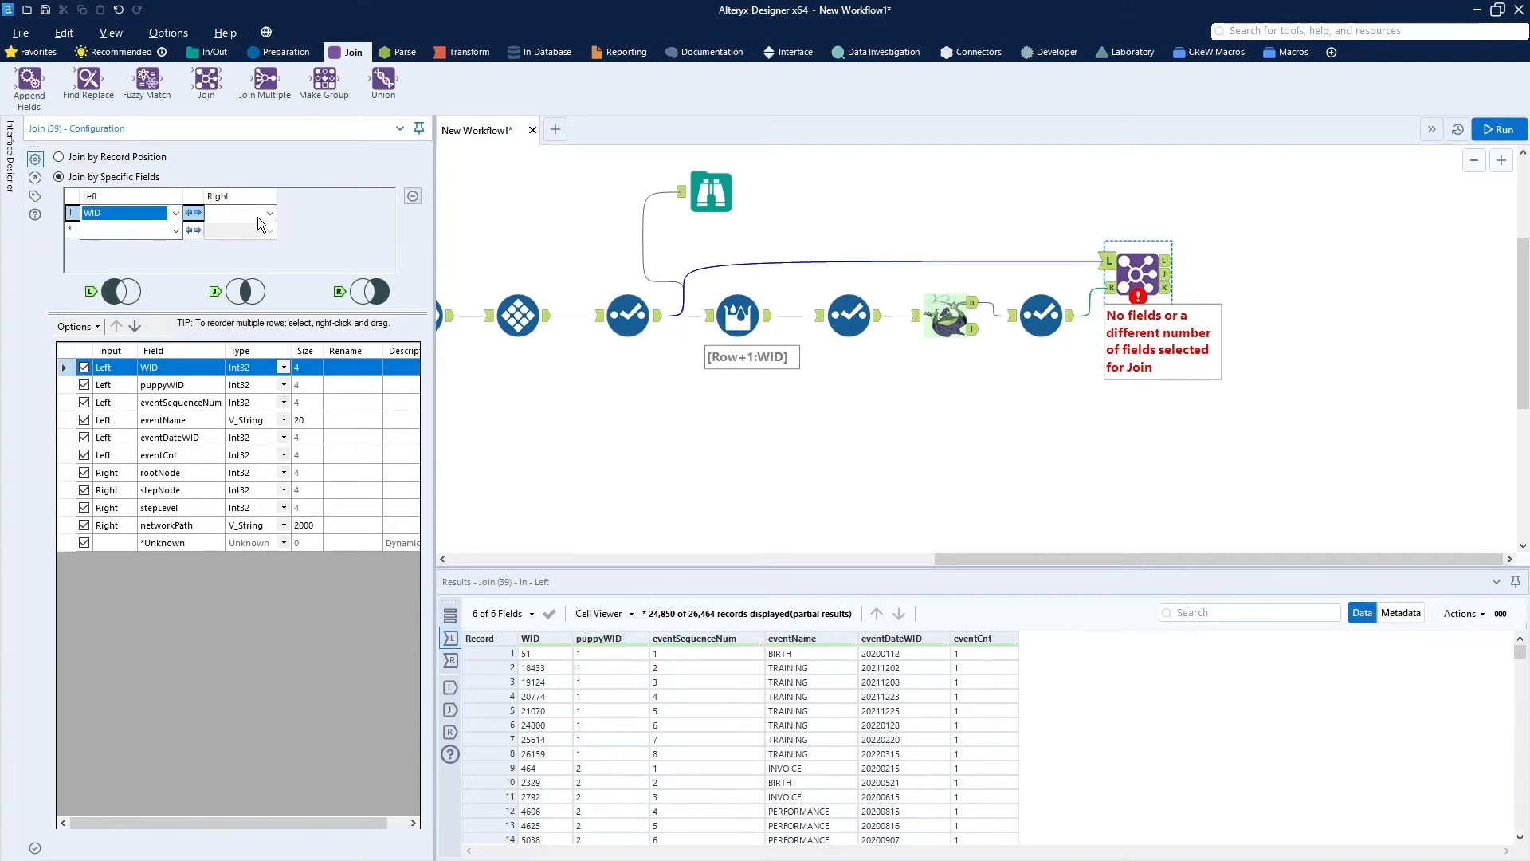
left_click(270, 217)
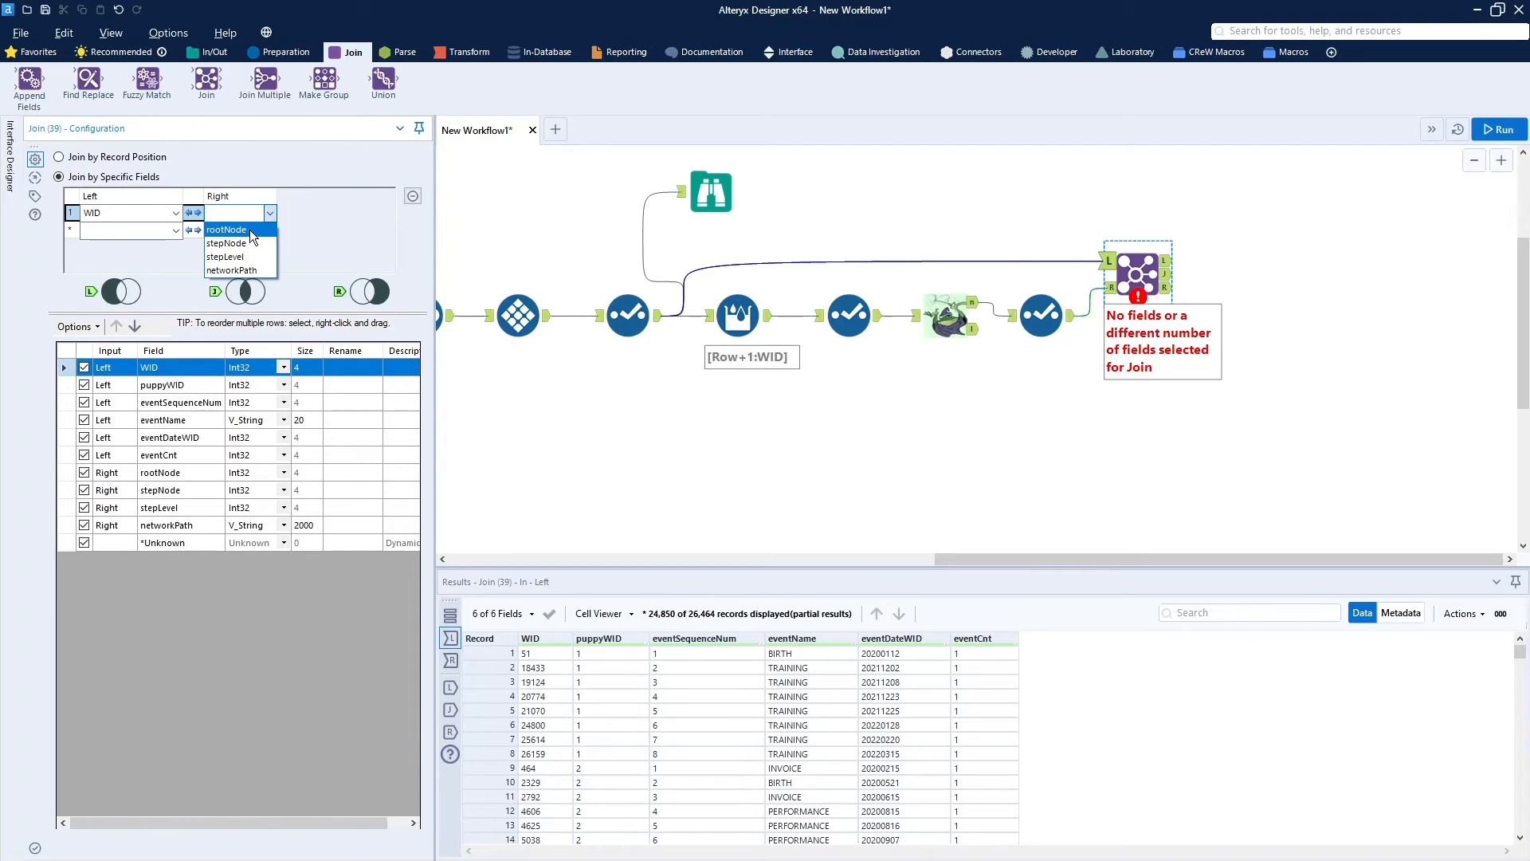
left_click(247, 229)
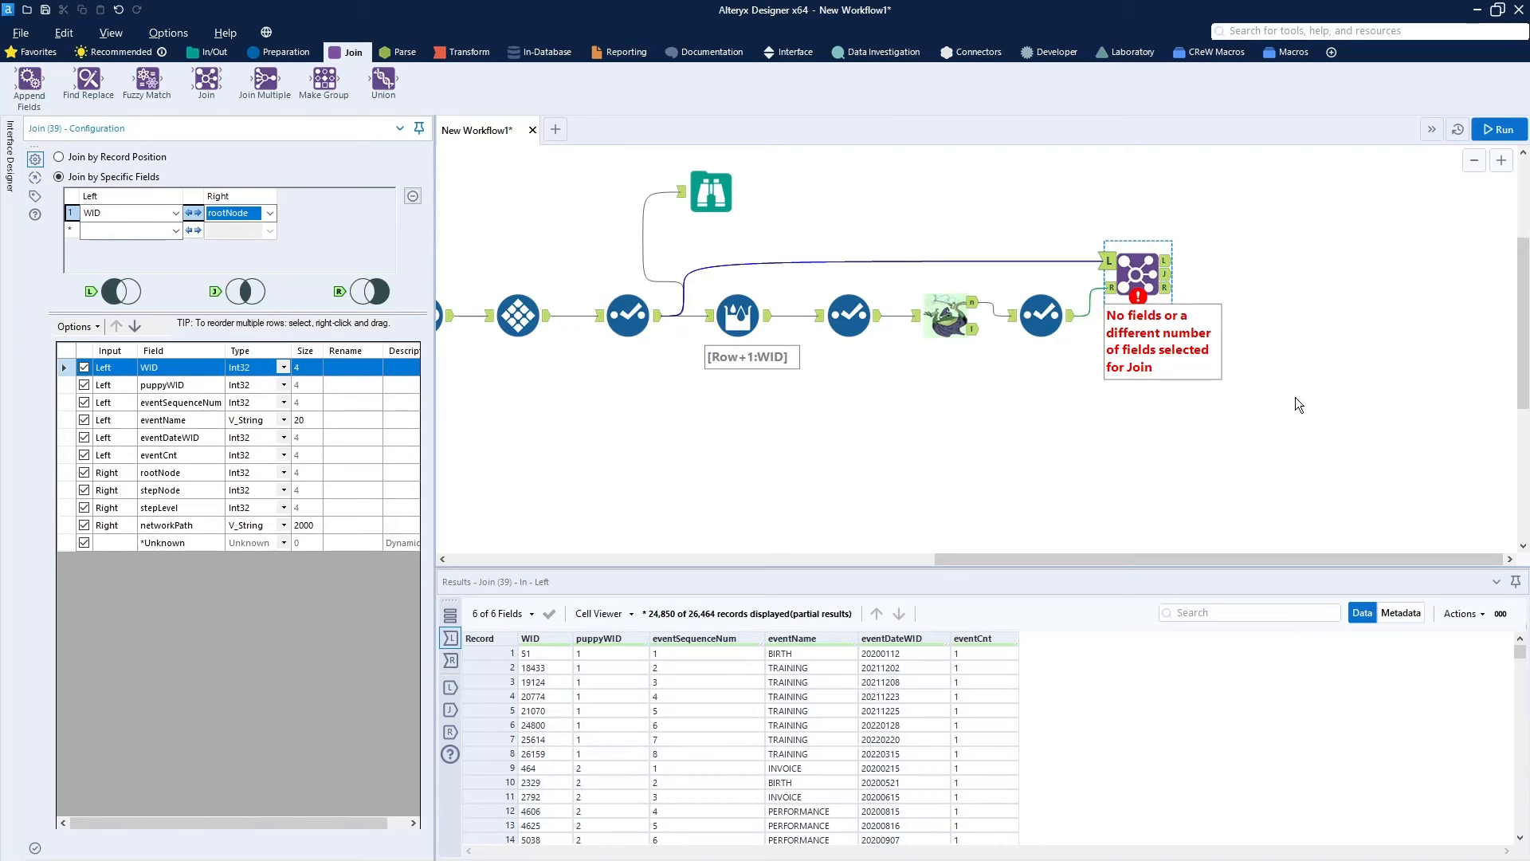
Run the workflow and examine the Join tool's left, joined and right outputs.
left_click(1496, 129)
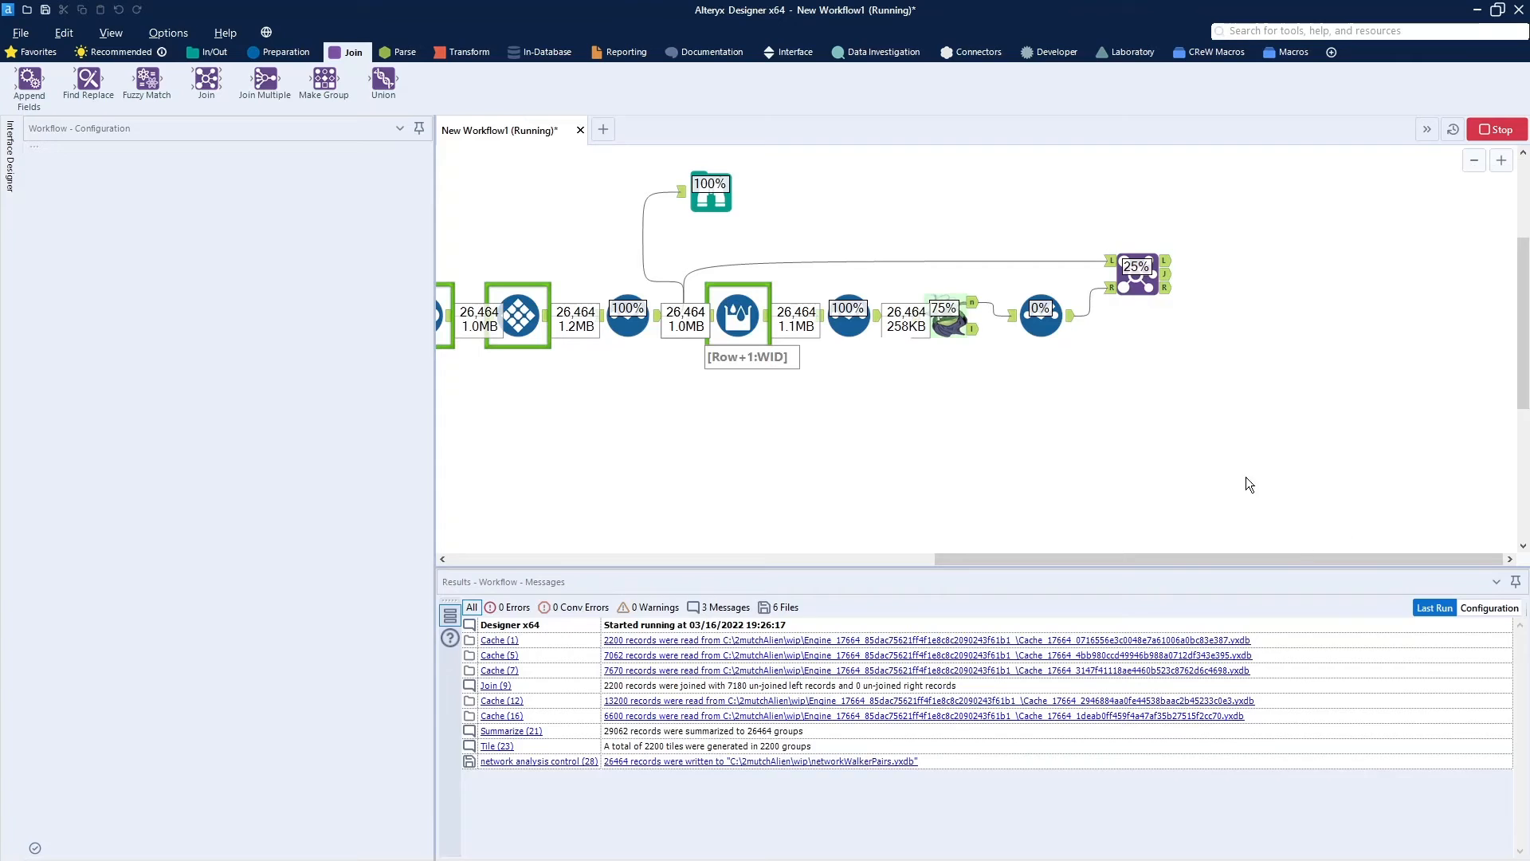
left_click(1157, 273)
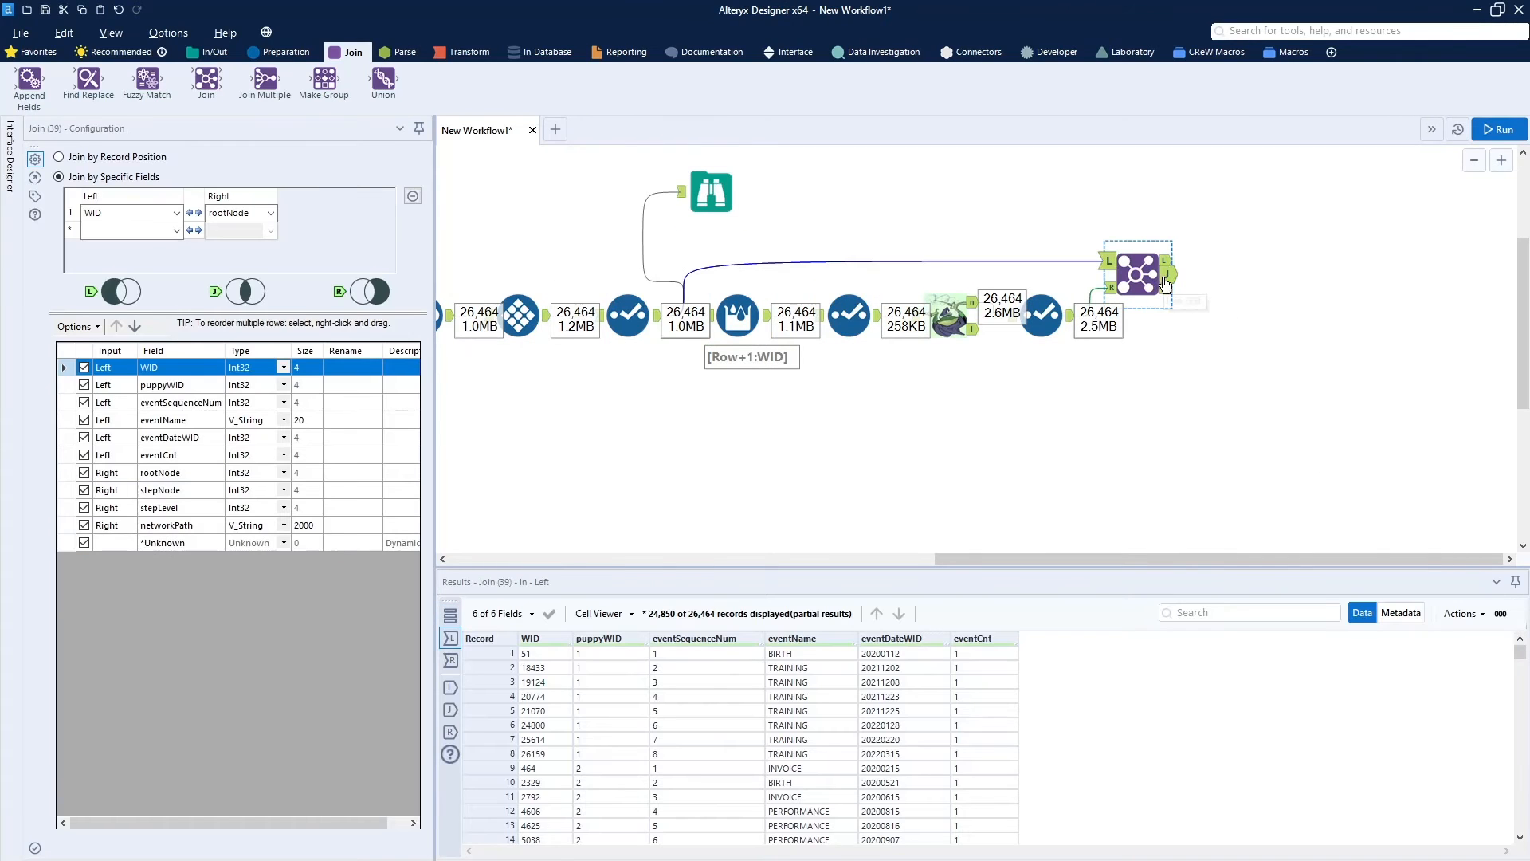
left_click(1167, 262)
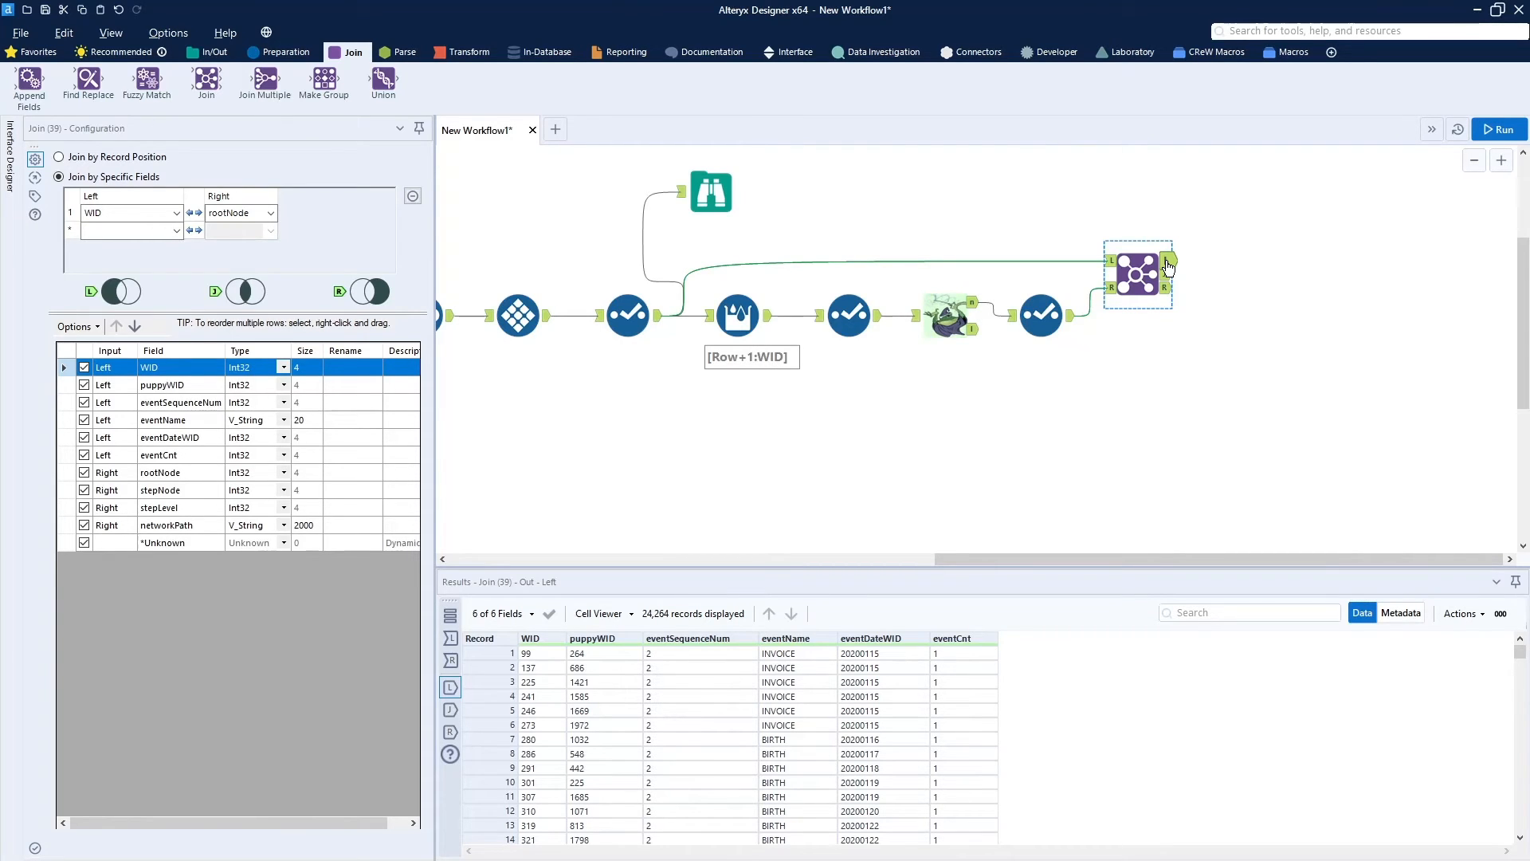
left_click(1168, 280)
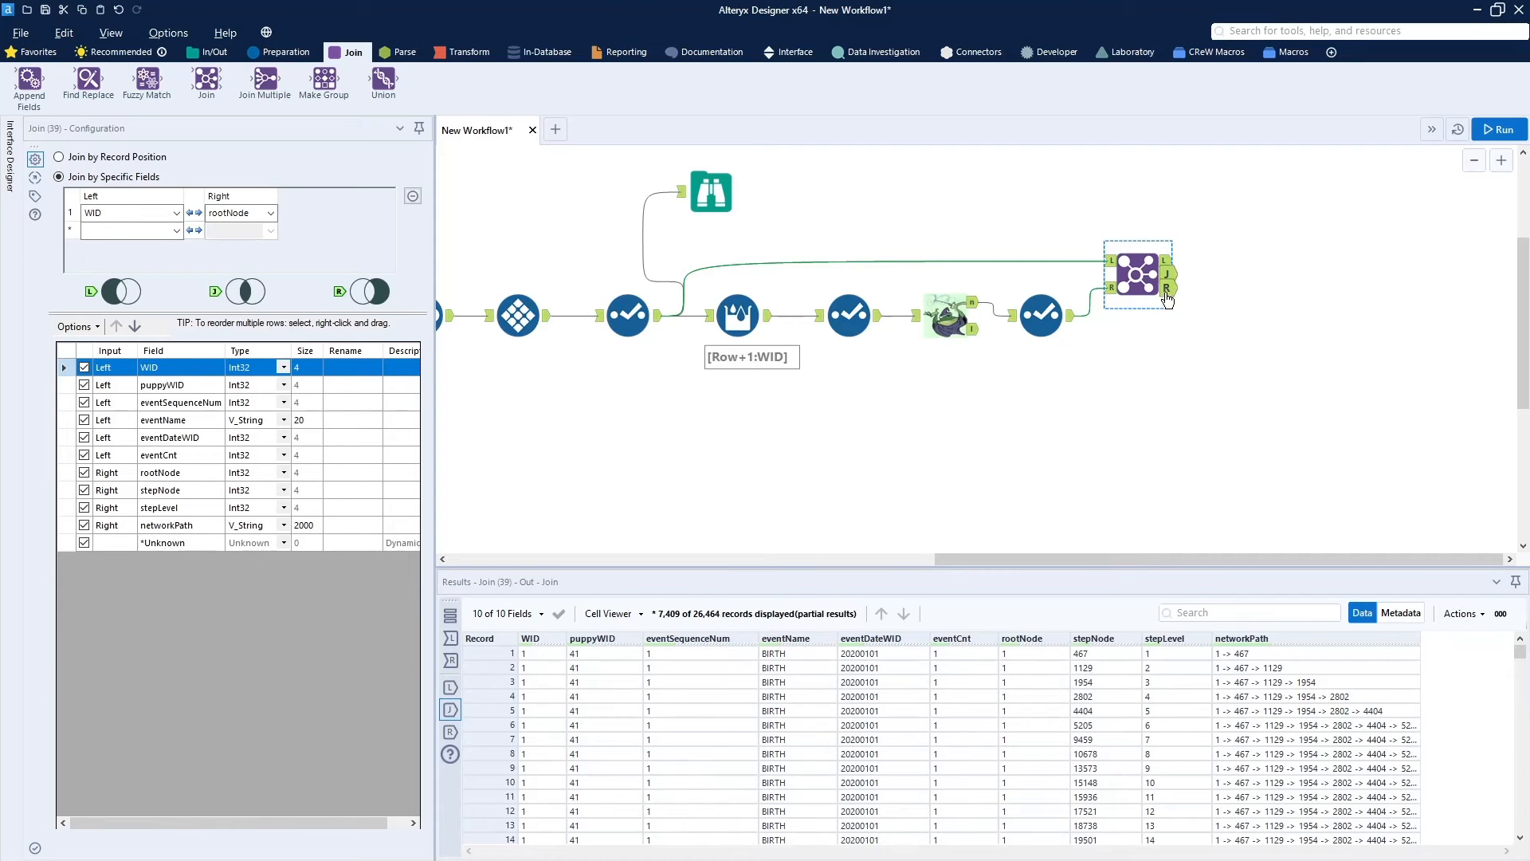
left_click(1168, 294)
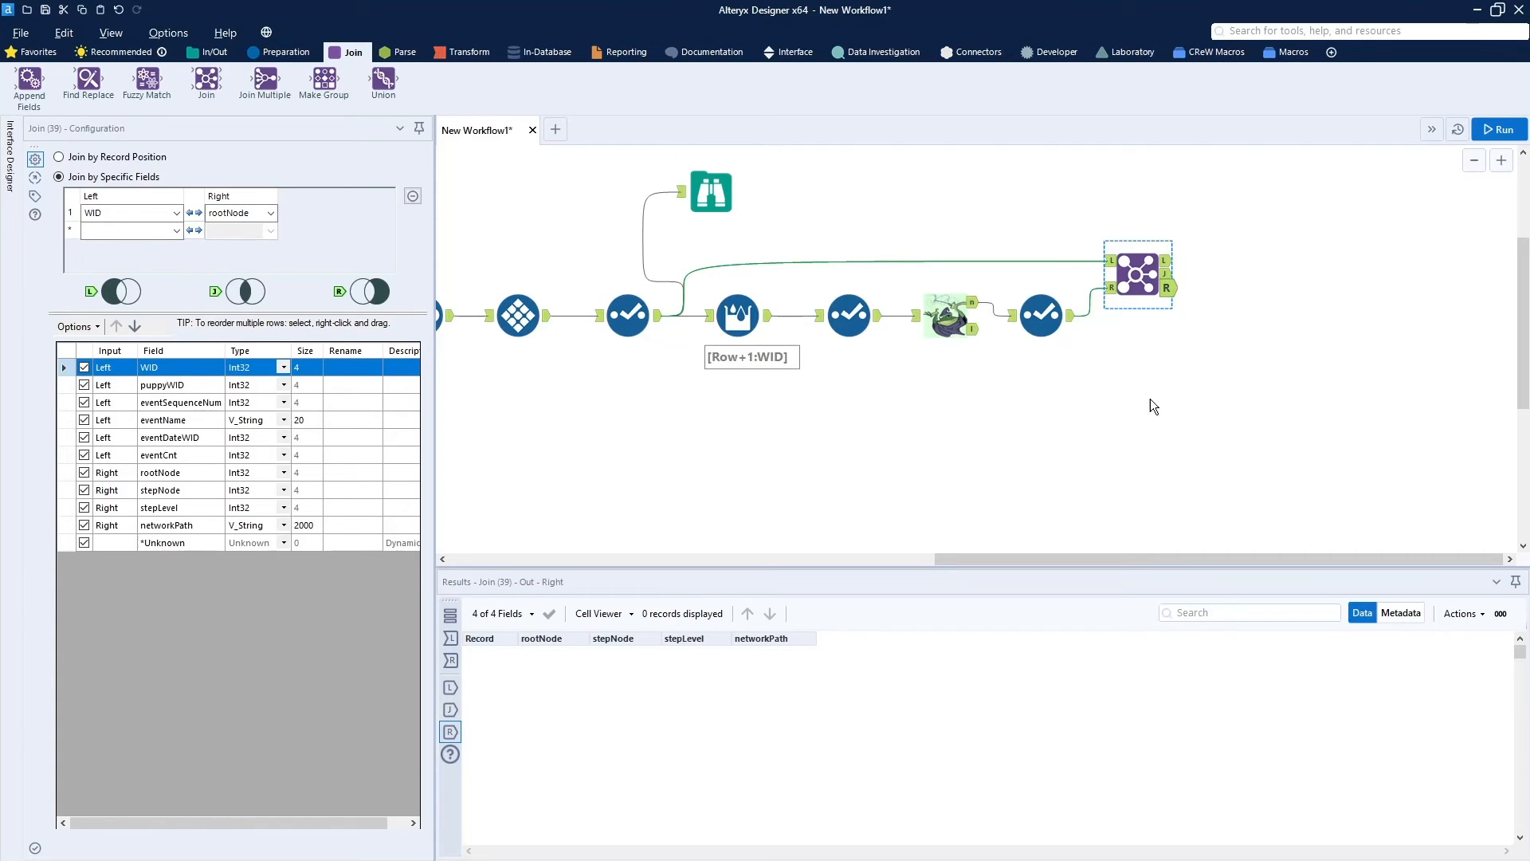
left_click(1167, 274)
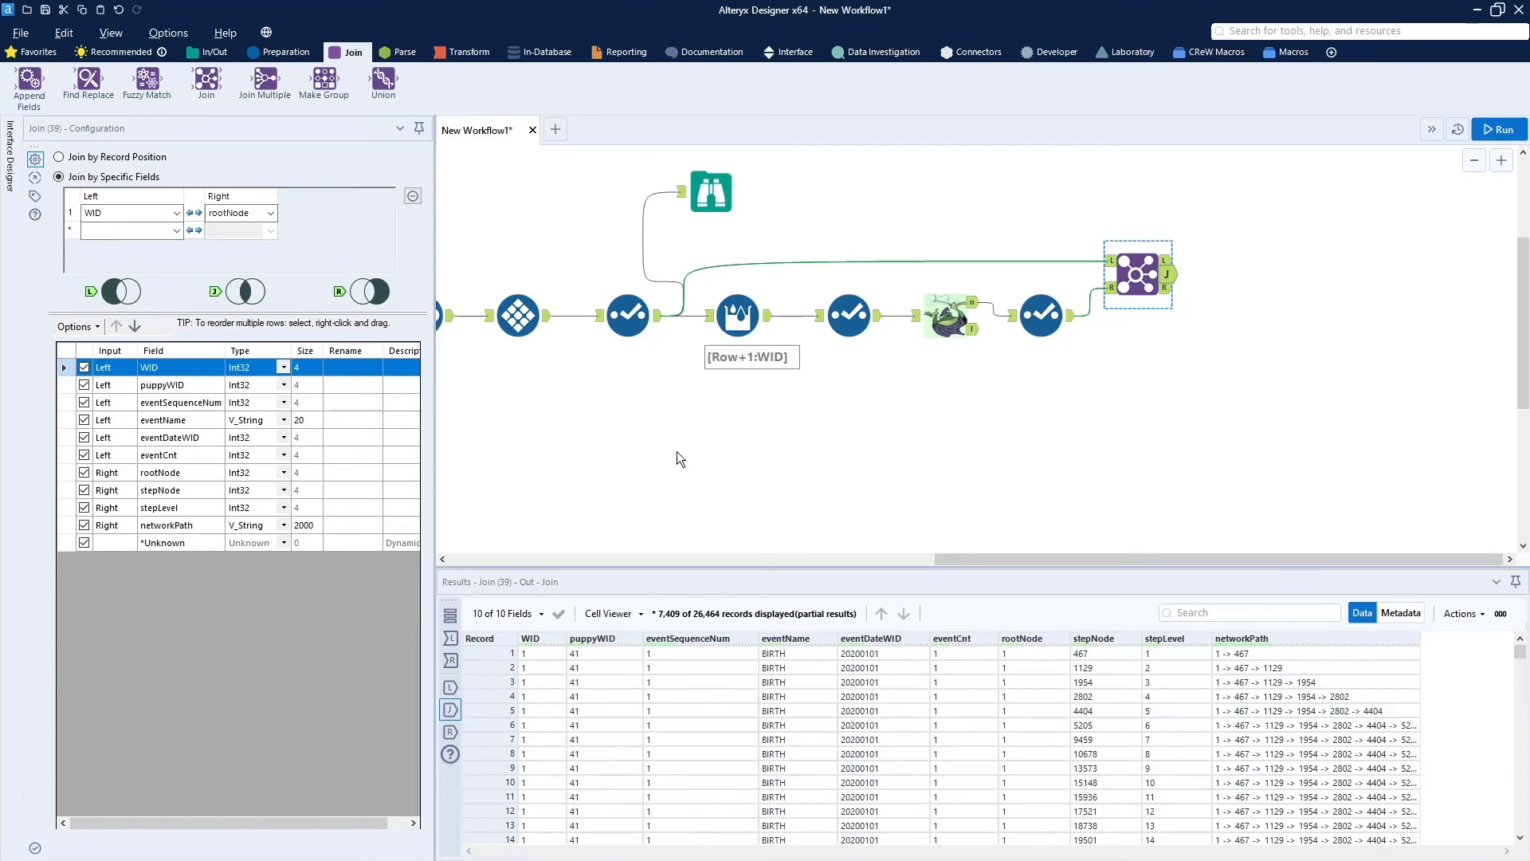
Paste the copied Select tool onto the Join tool's J output, run the workflow and view the Select tool's output.
left_click(1059, 459)
right_click(1059, 462)
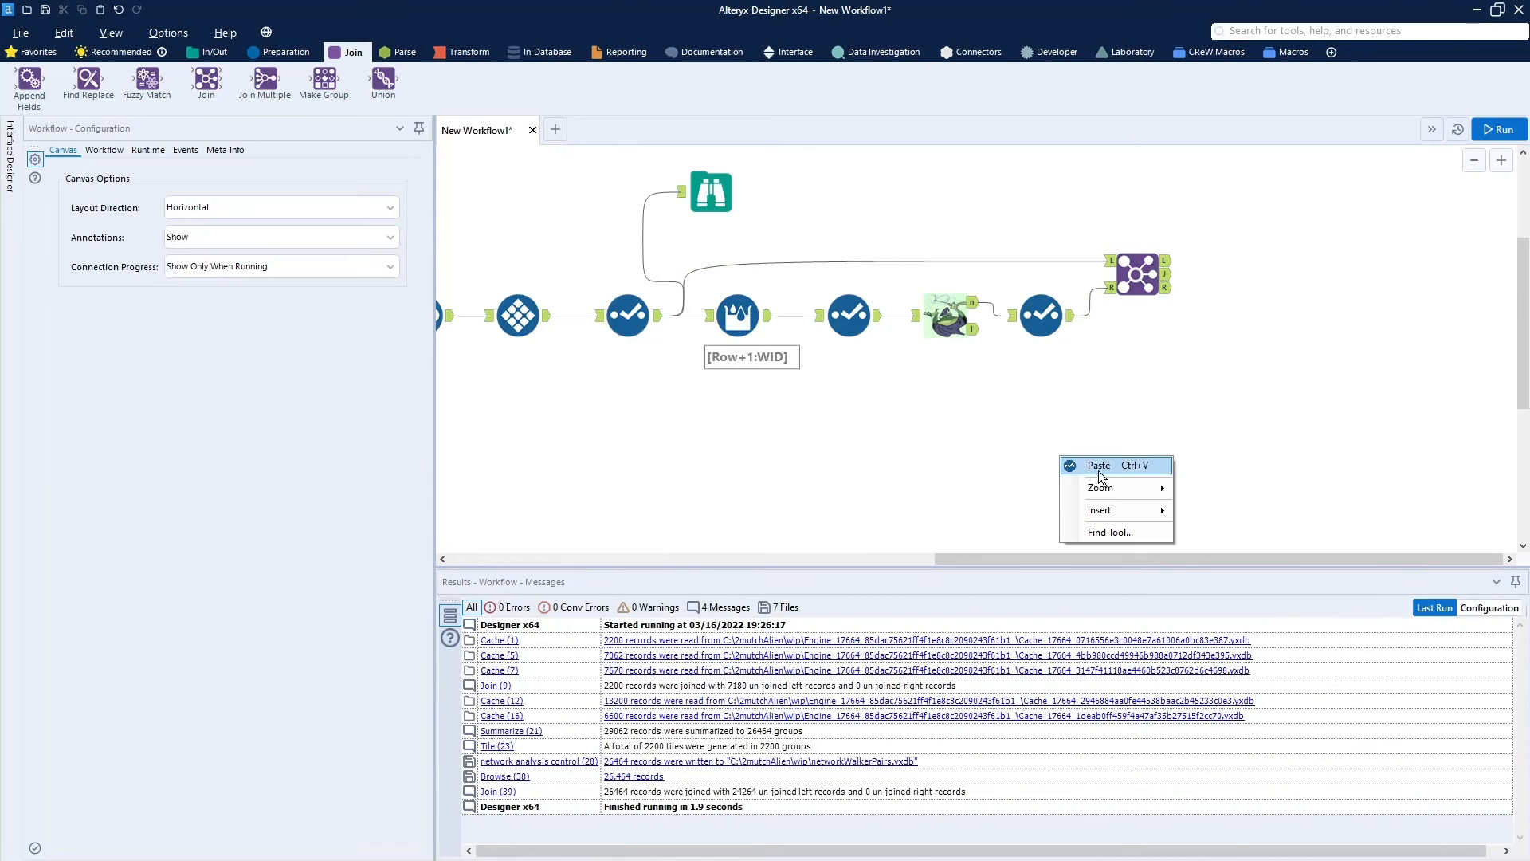
left_click(1100, 470)
left_click_drag(1098, 496, 1235, 276)
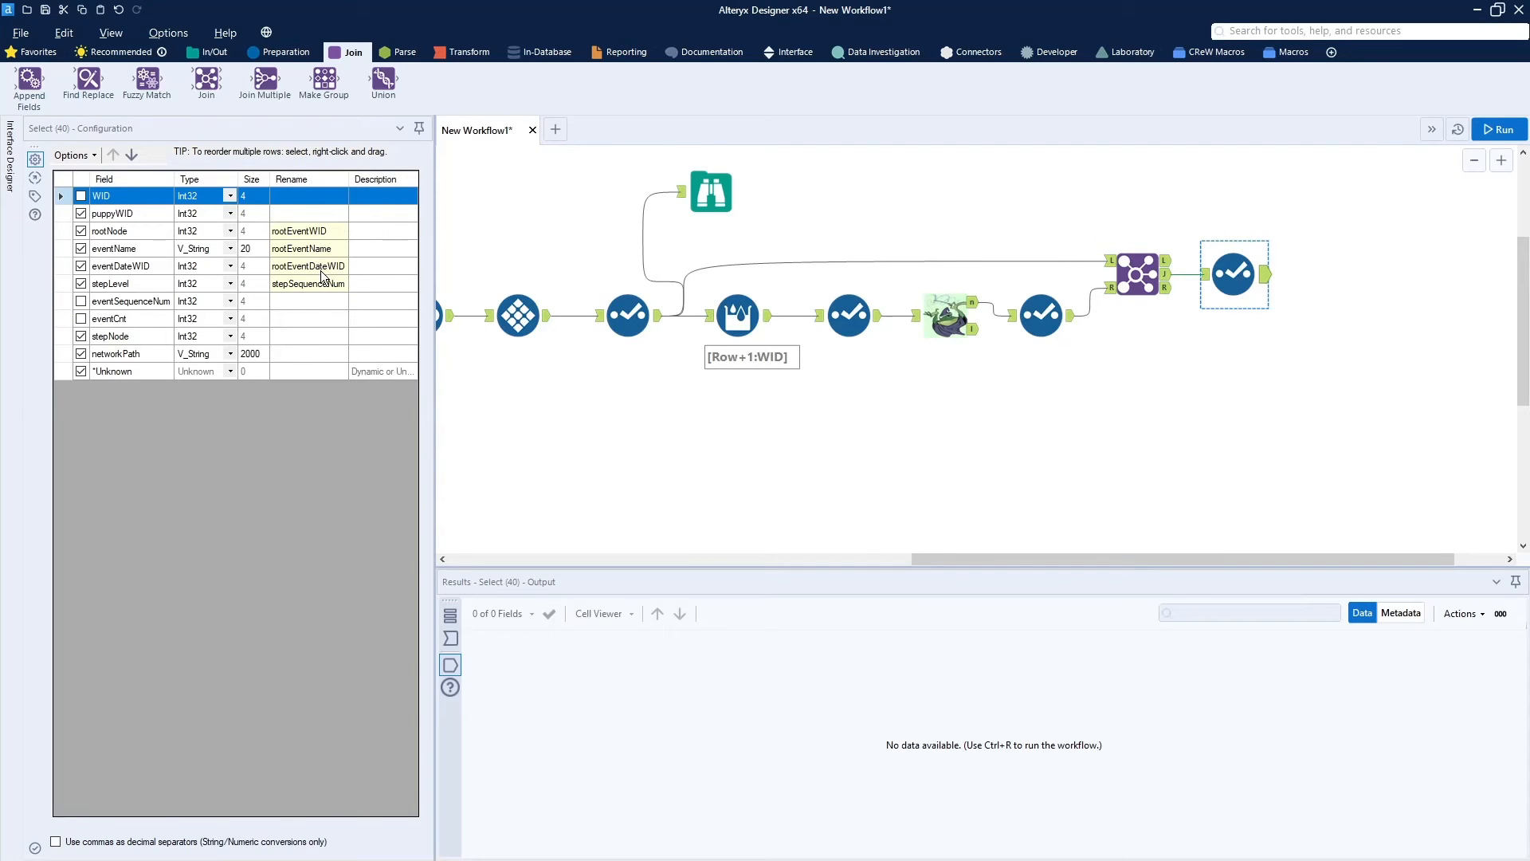
left_click(1512, 131)
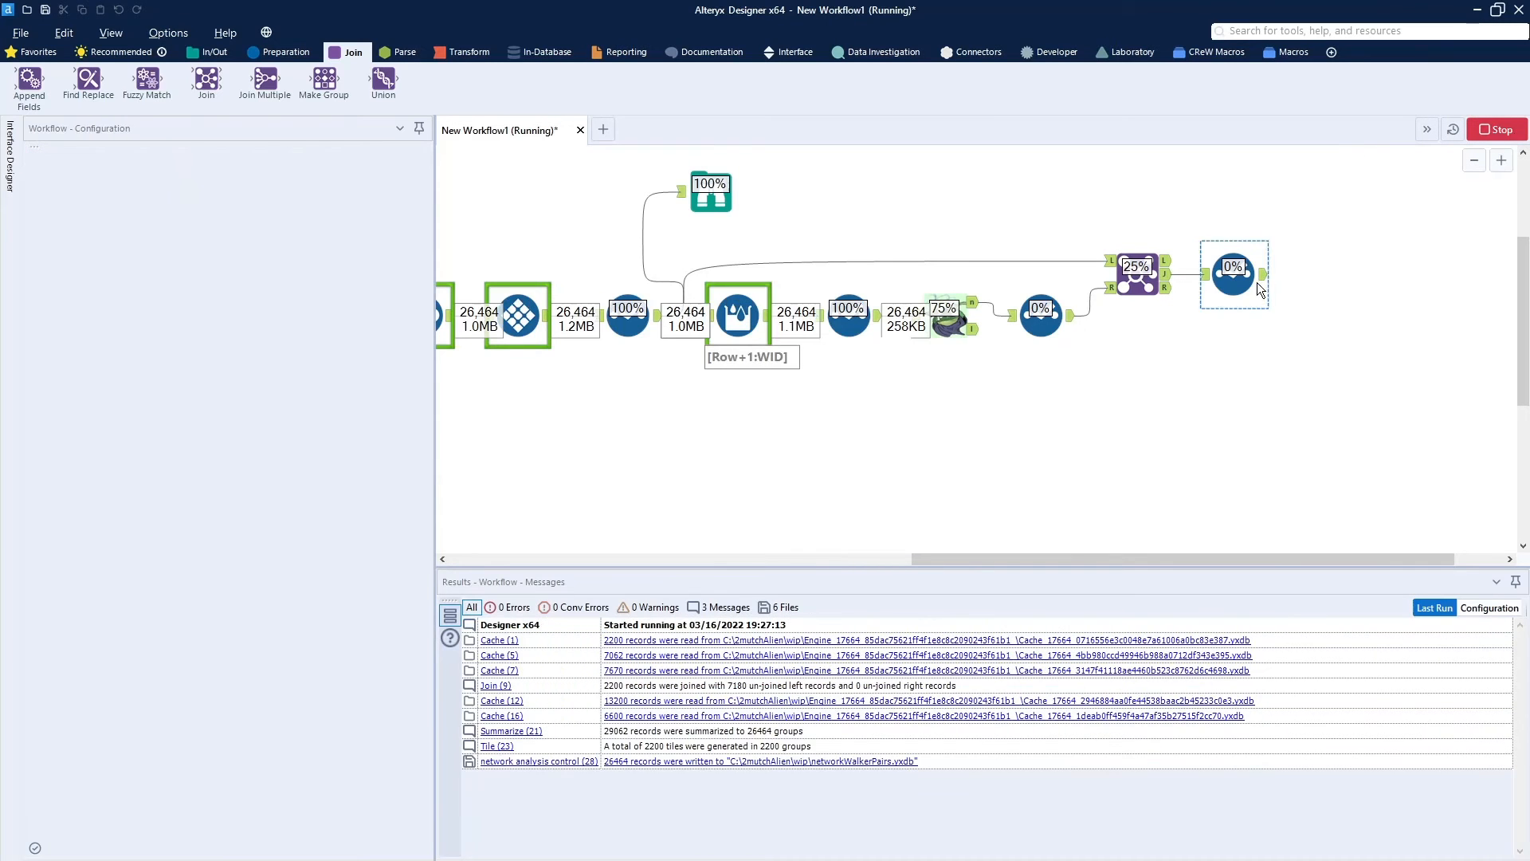
left_click(1237, 283)
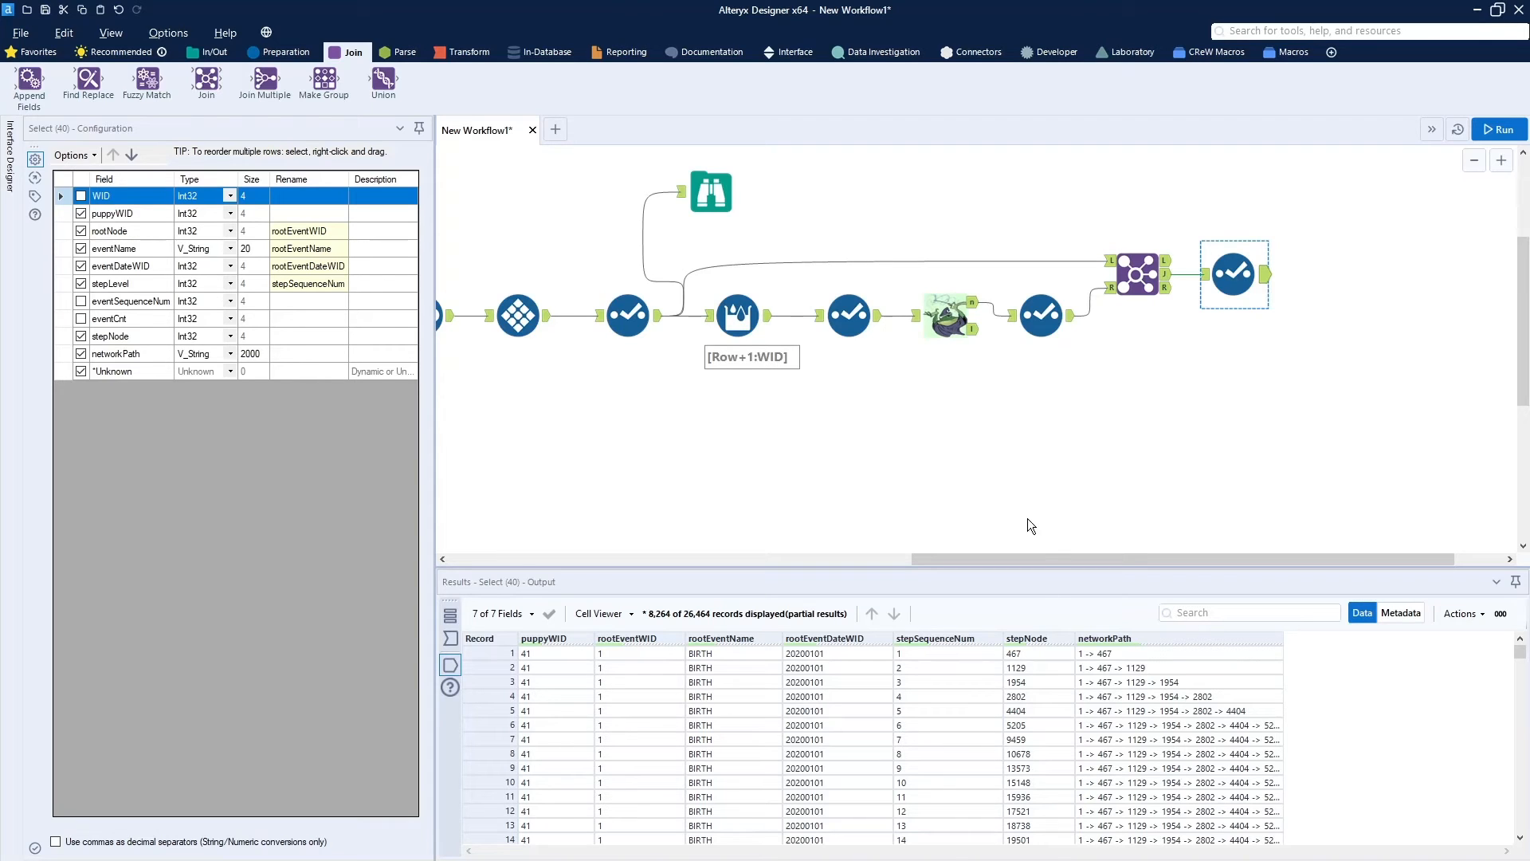
Add a second Join with the new Select as right input and the Select before the Multi-Row Formula as left, matching WID to stepNode.
left_click_drag(205, 80, 1337, 232)
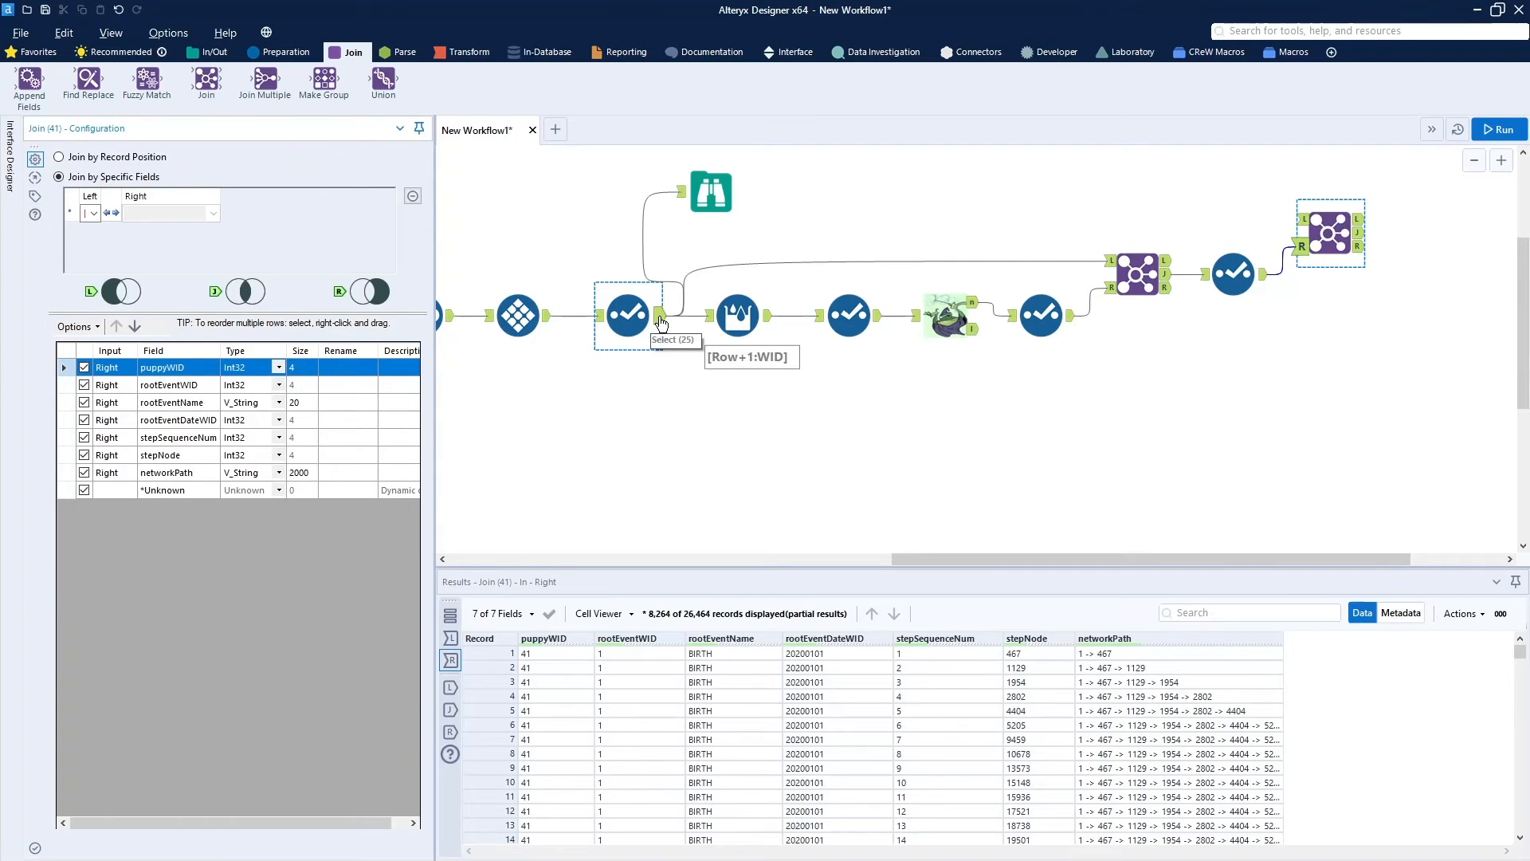
left_click_drag(663, 322, 1304, 220)
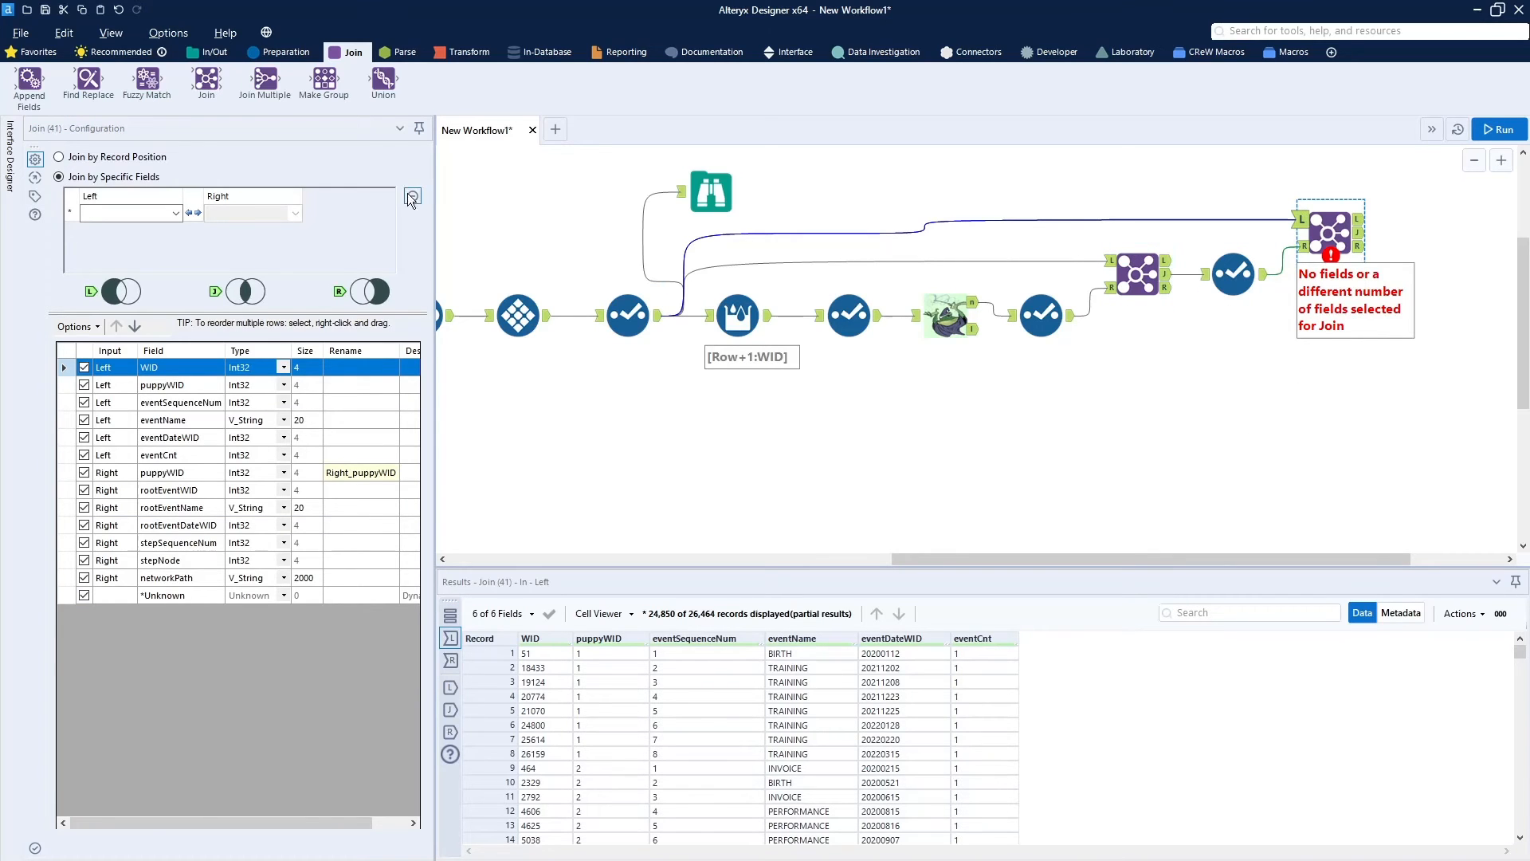
left_click(176, 213)
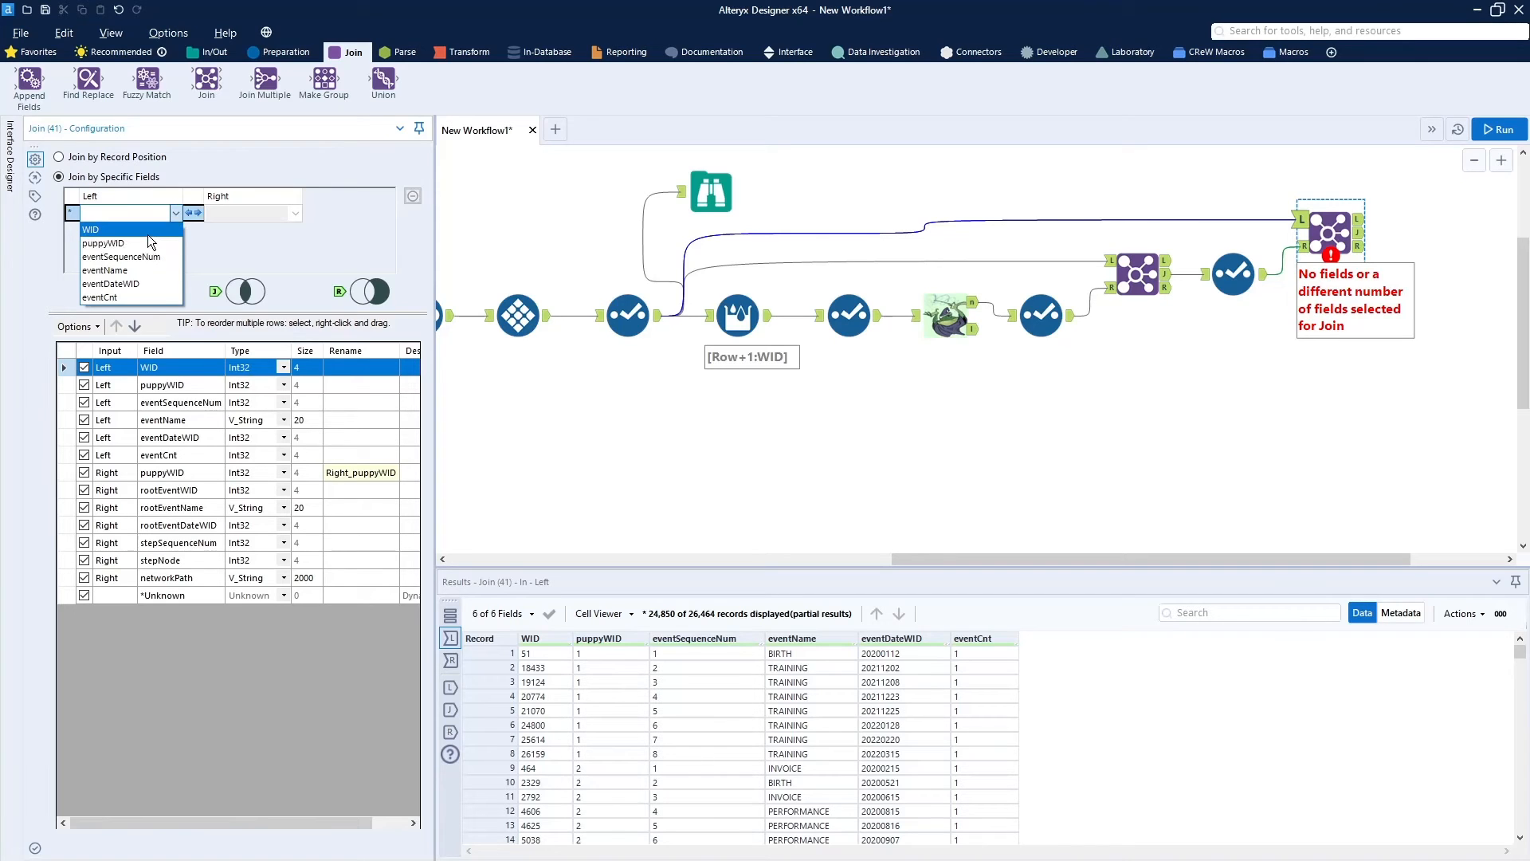
left_click(147, 231)
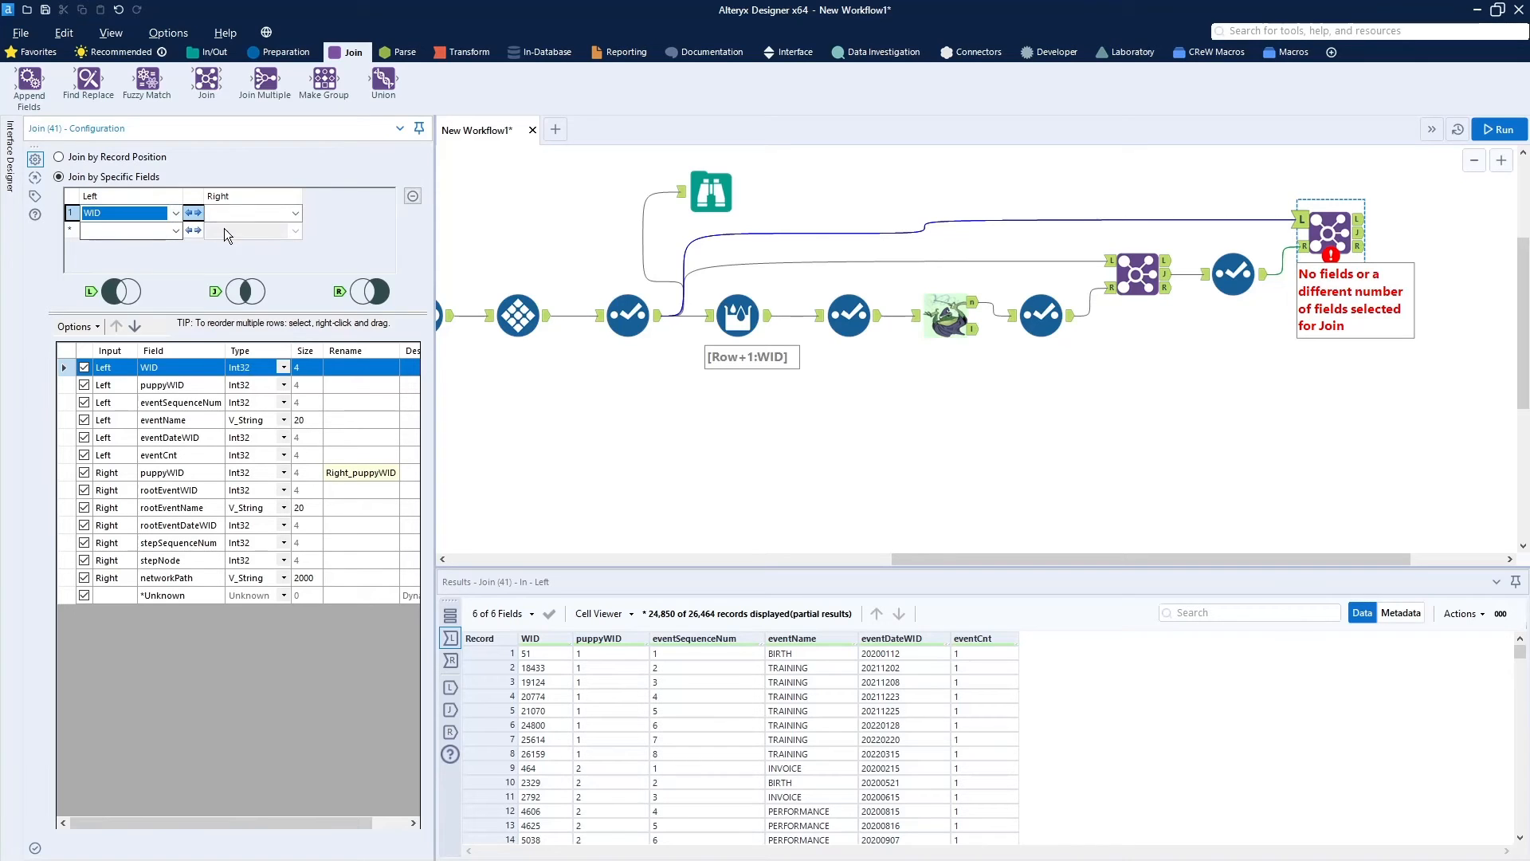
left_click(295, 213)
left_click(280, 298)
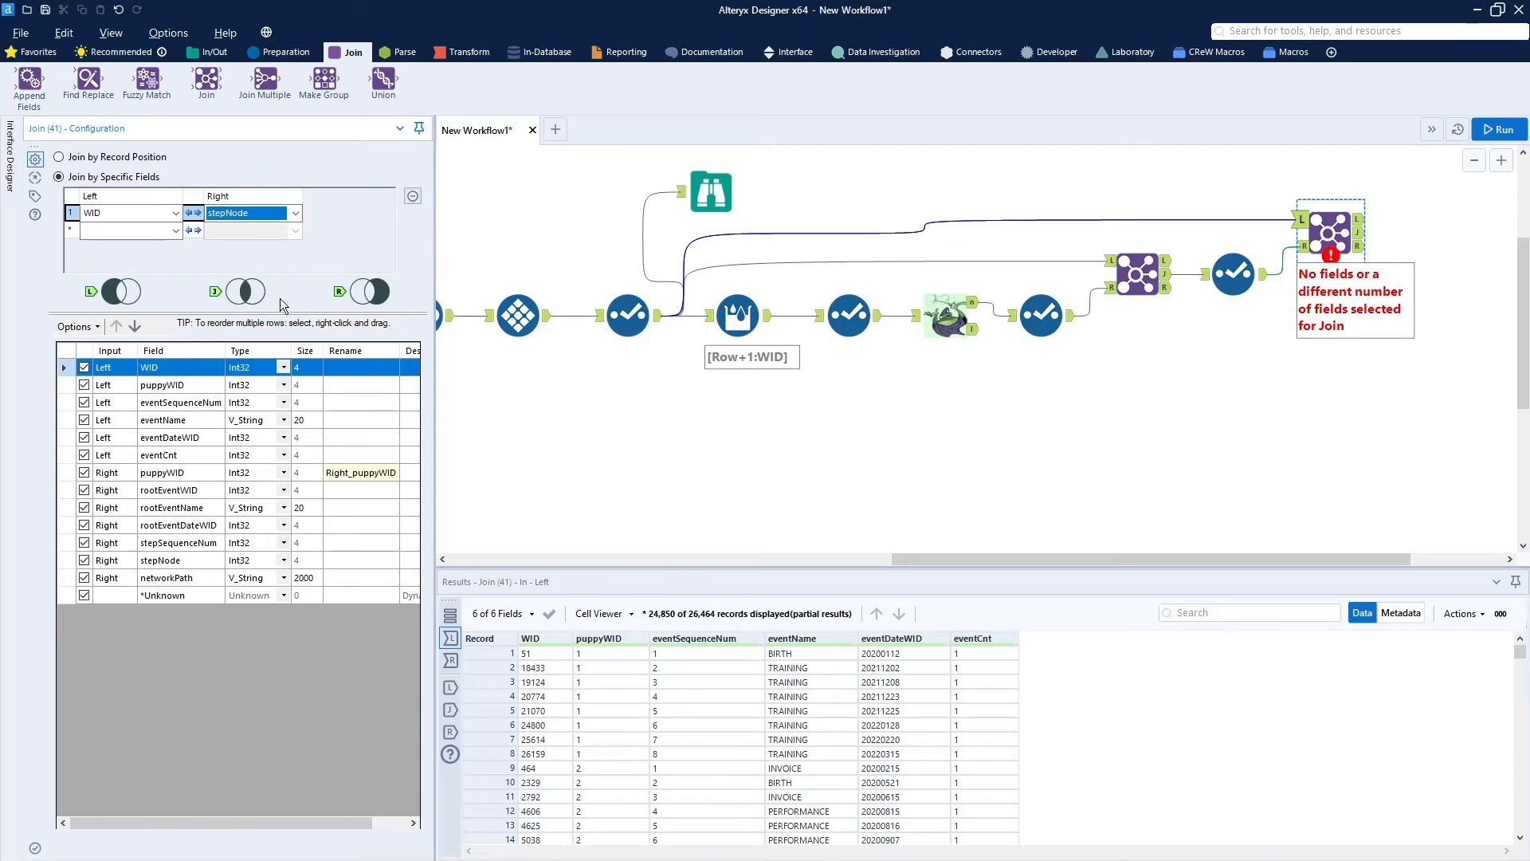
Run the workflow and examine the second Join tool's left, joined and right outputs.
left_click(1498, 129)
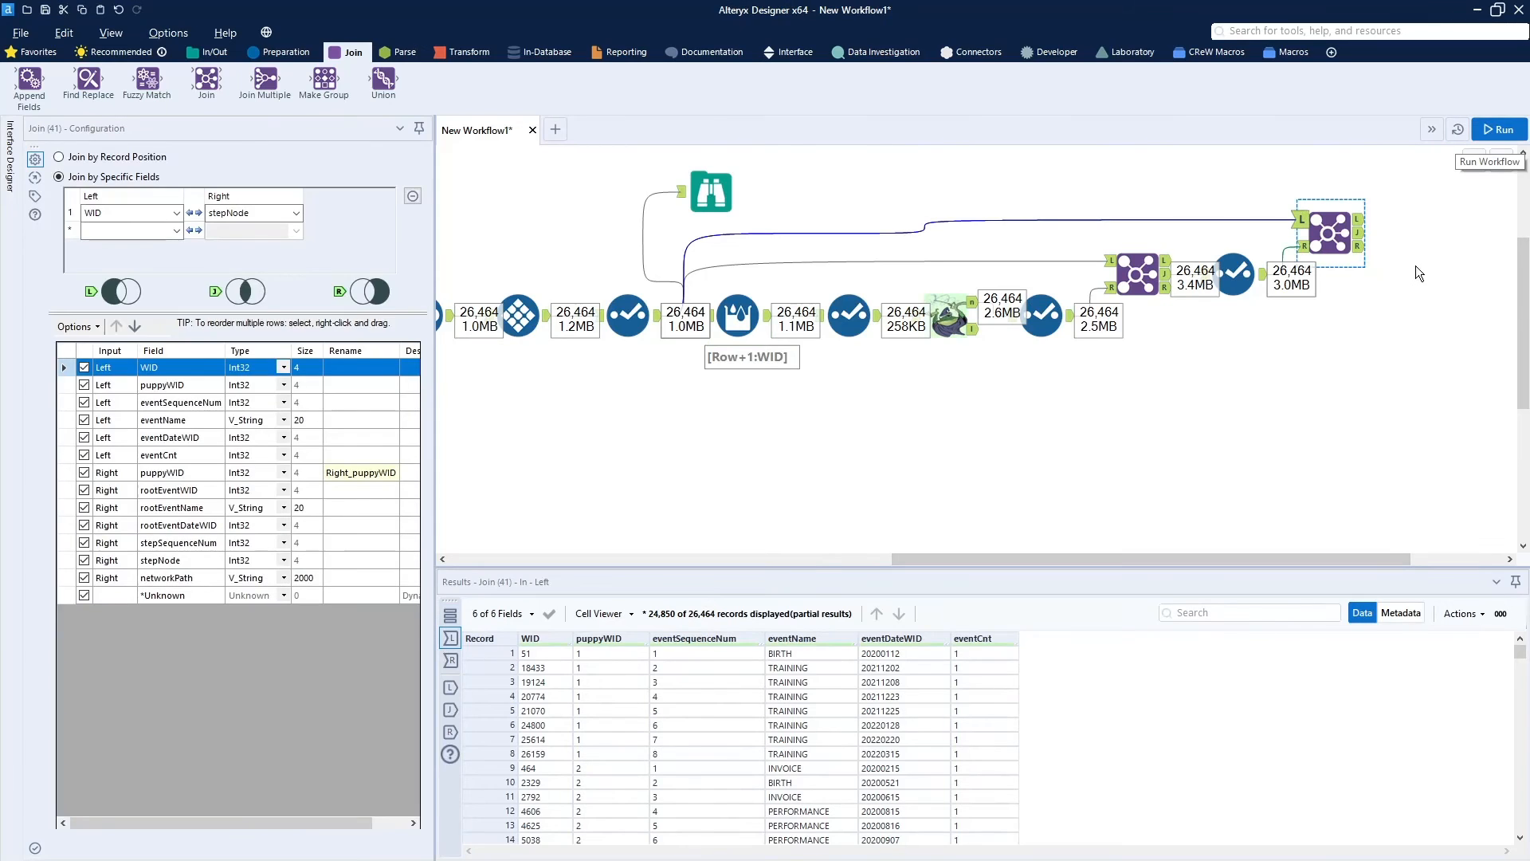
left_click(1360, 222)
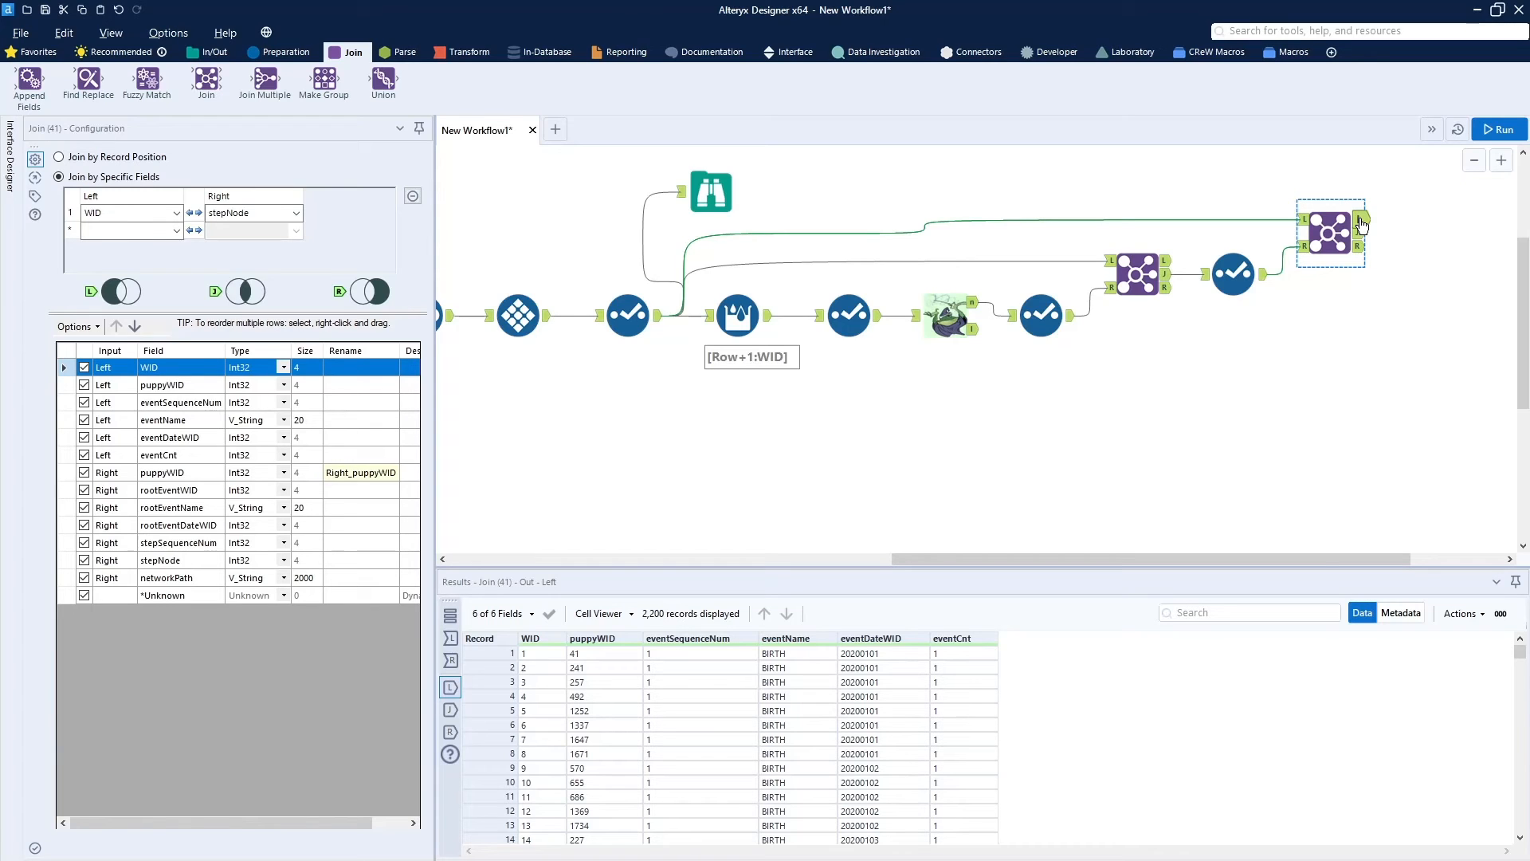
left_click(1364, 238)
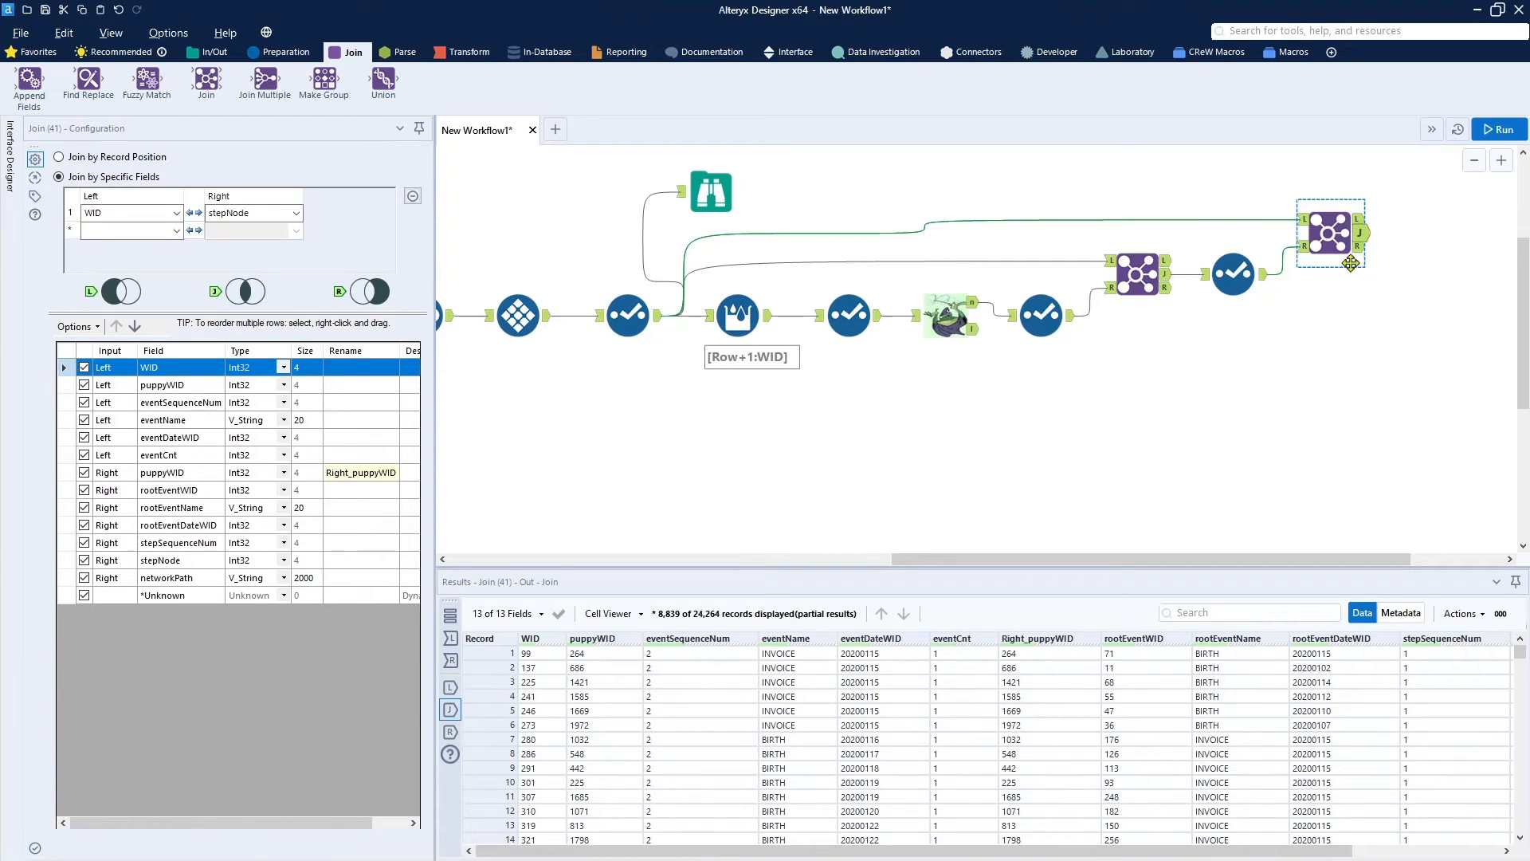
left_click(1364, 249)
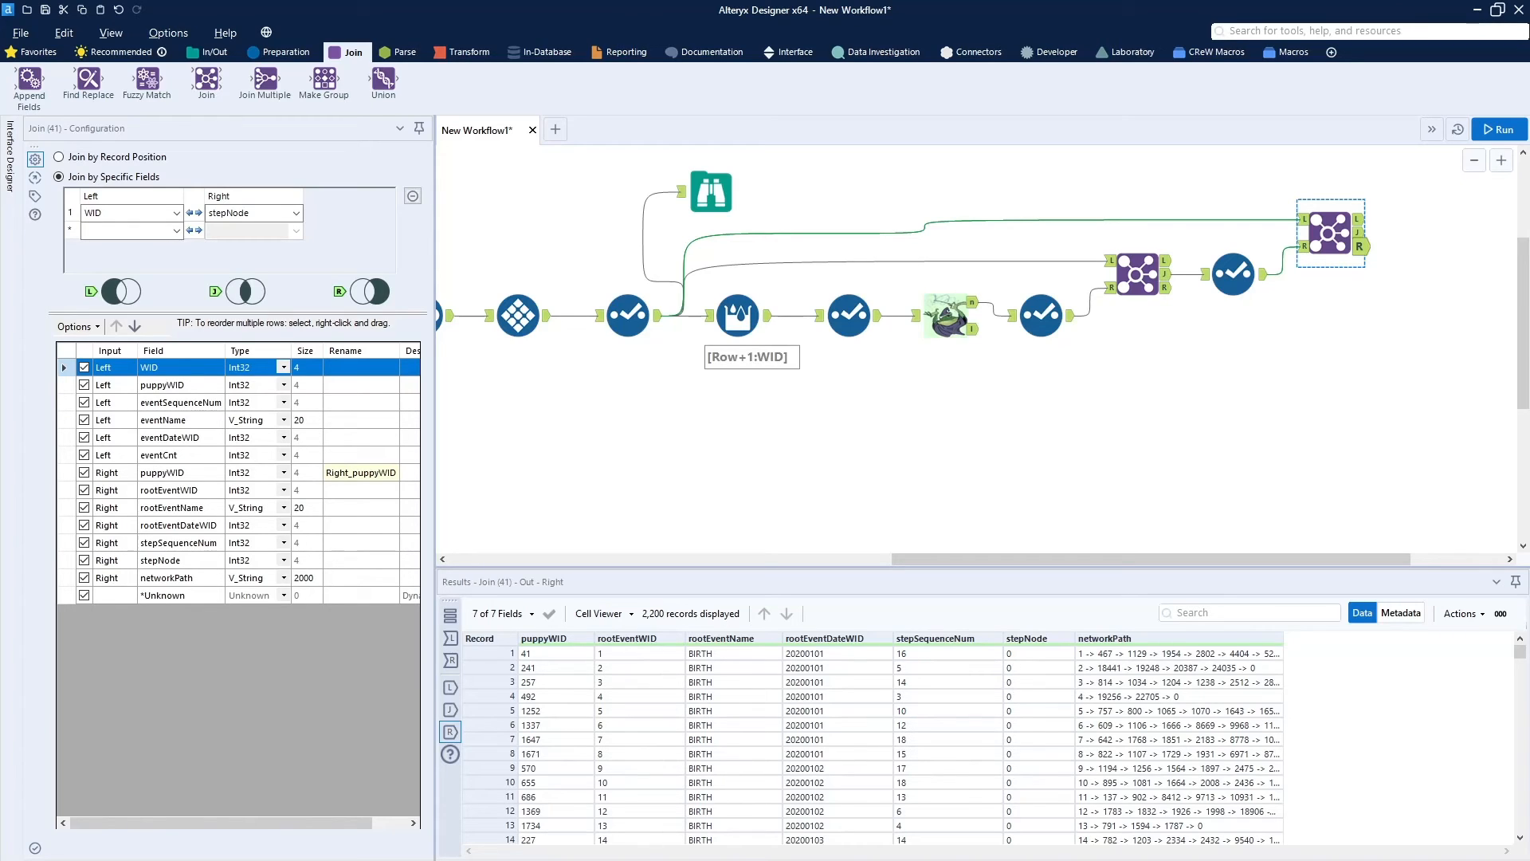
Paste the copied Select tool onto the second Join's J output and run the workflow to view its output.
right_click(1433, 386)
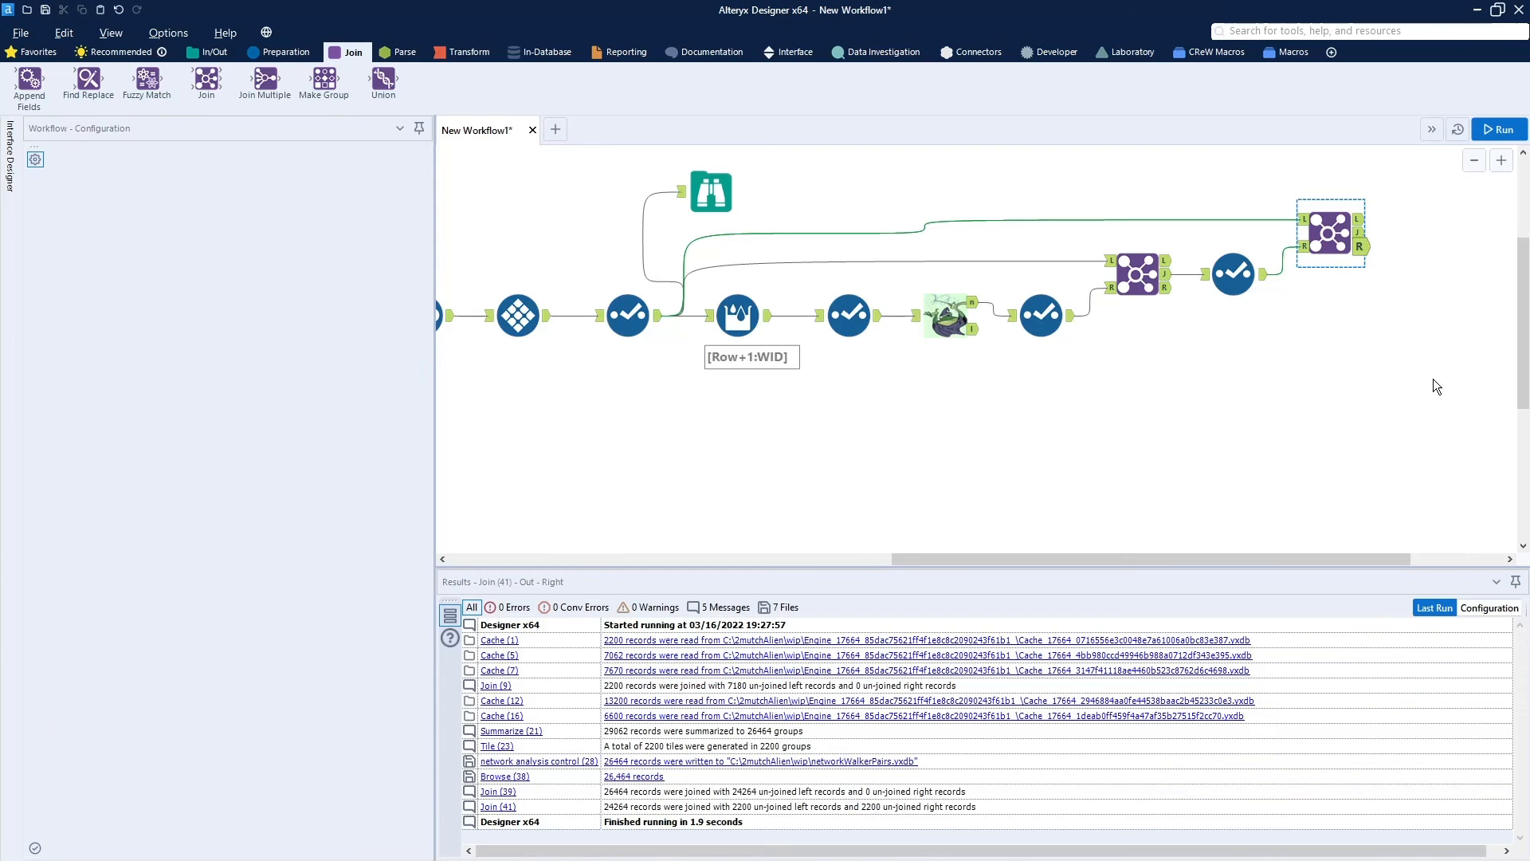
left_click(1453, 389)
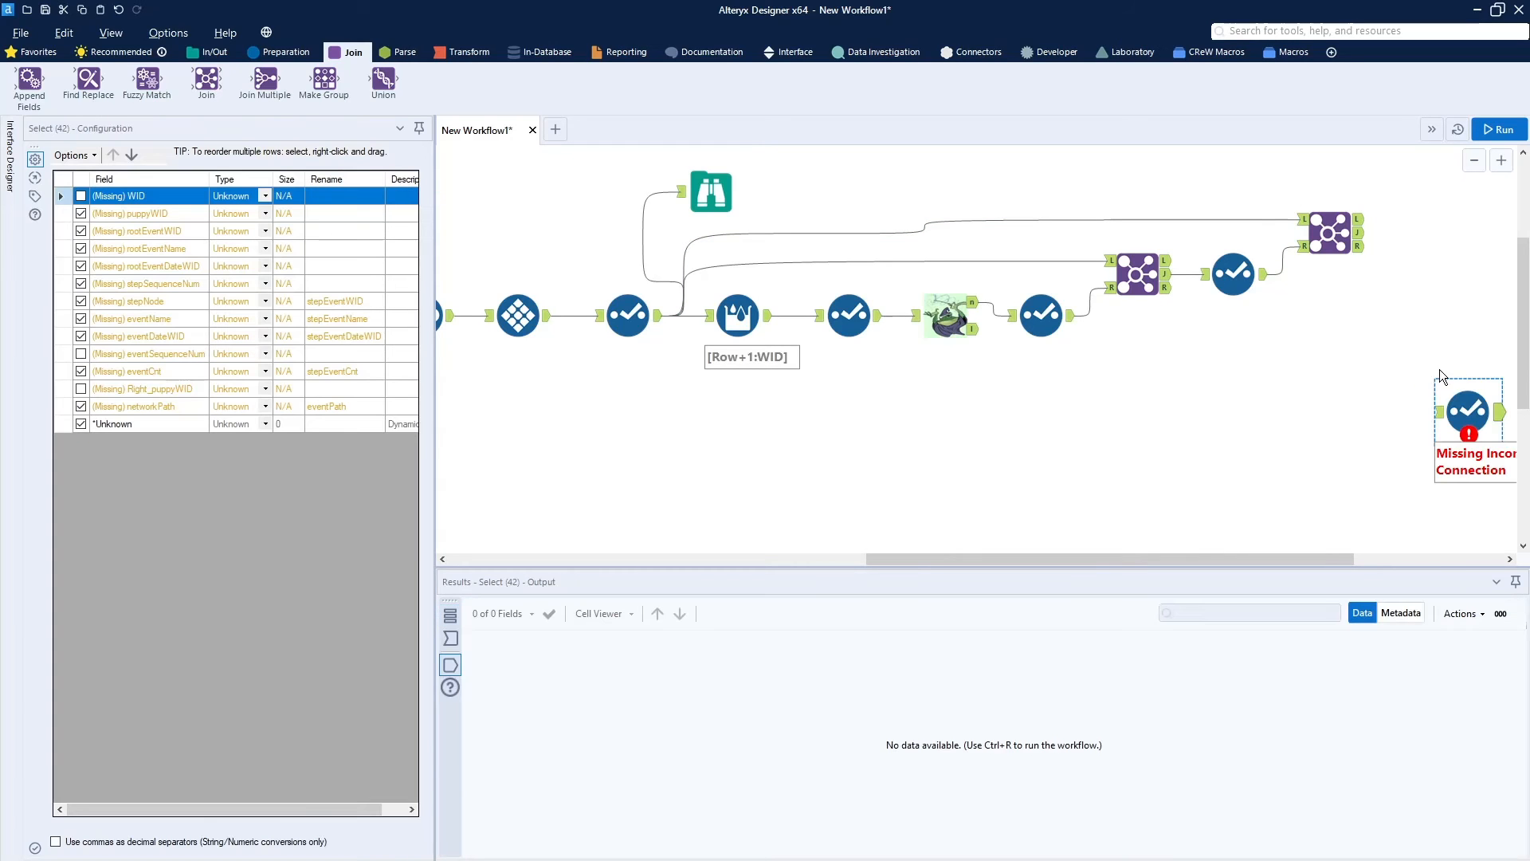
left_click_drag(1472, 412, 1432, 233)
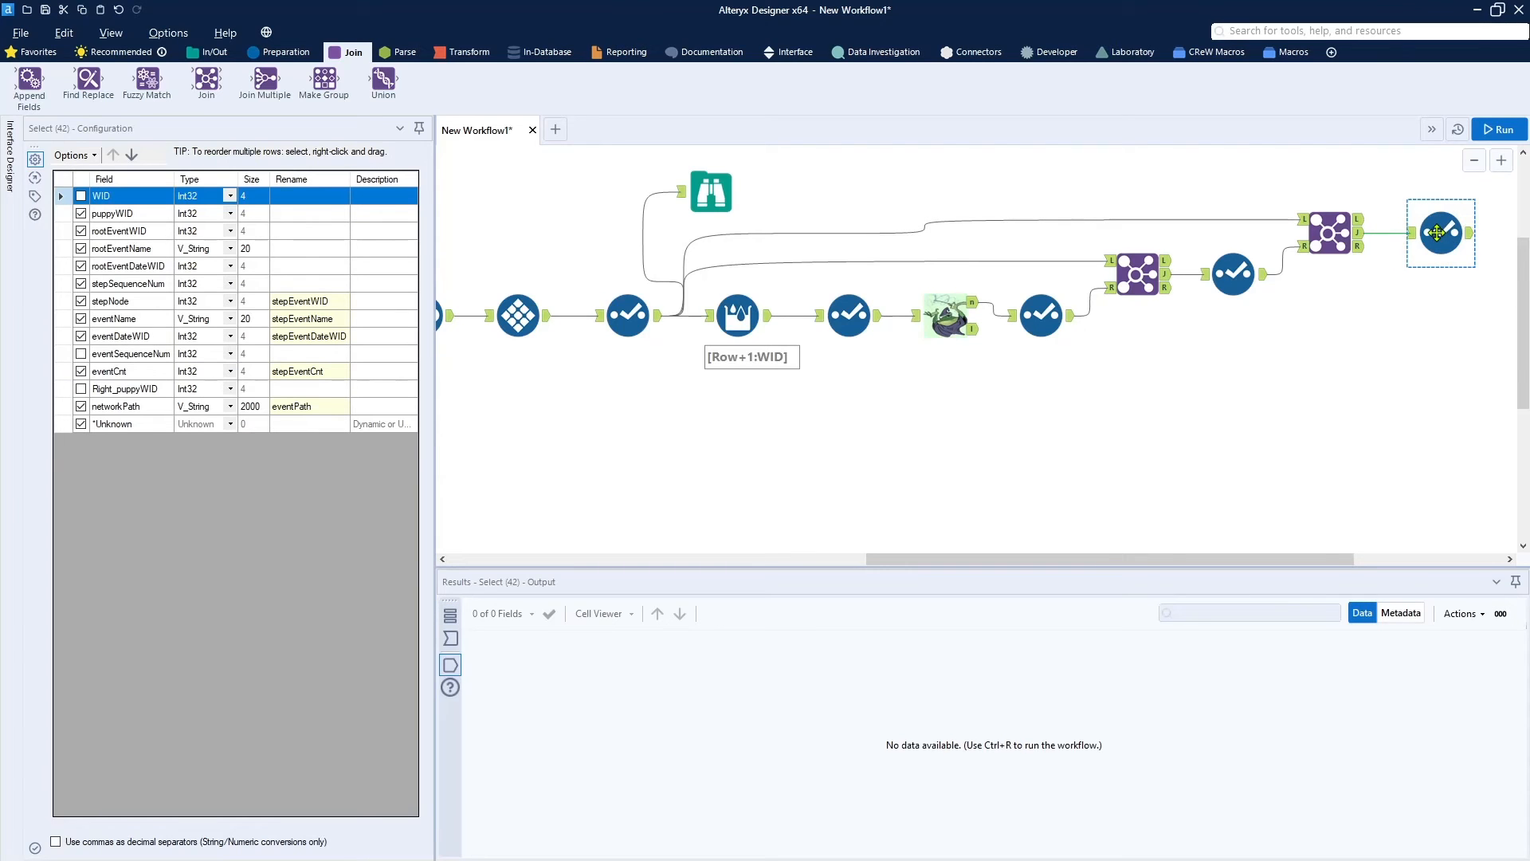
left_click(1502, 134)
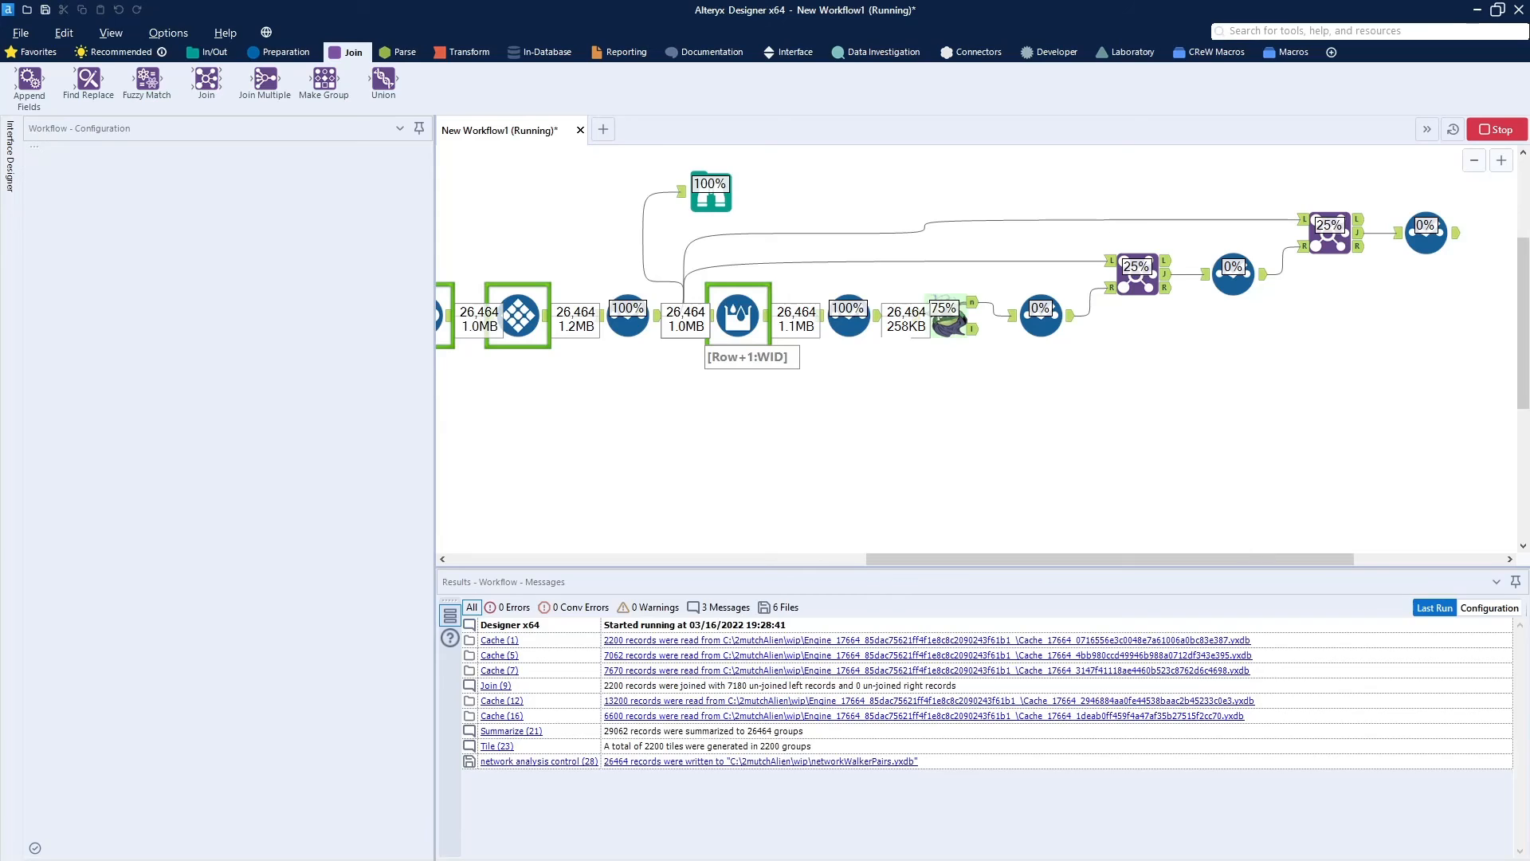
left_click(1459, 236)
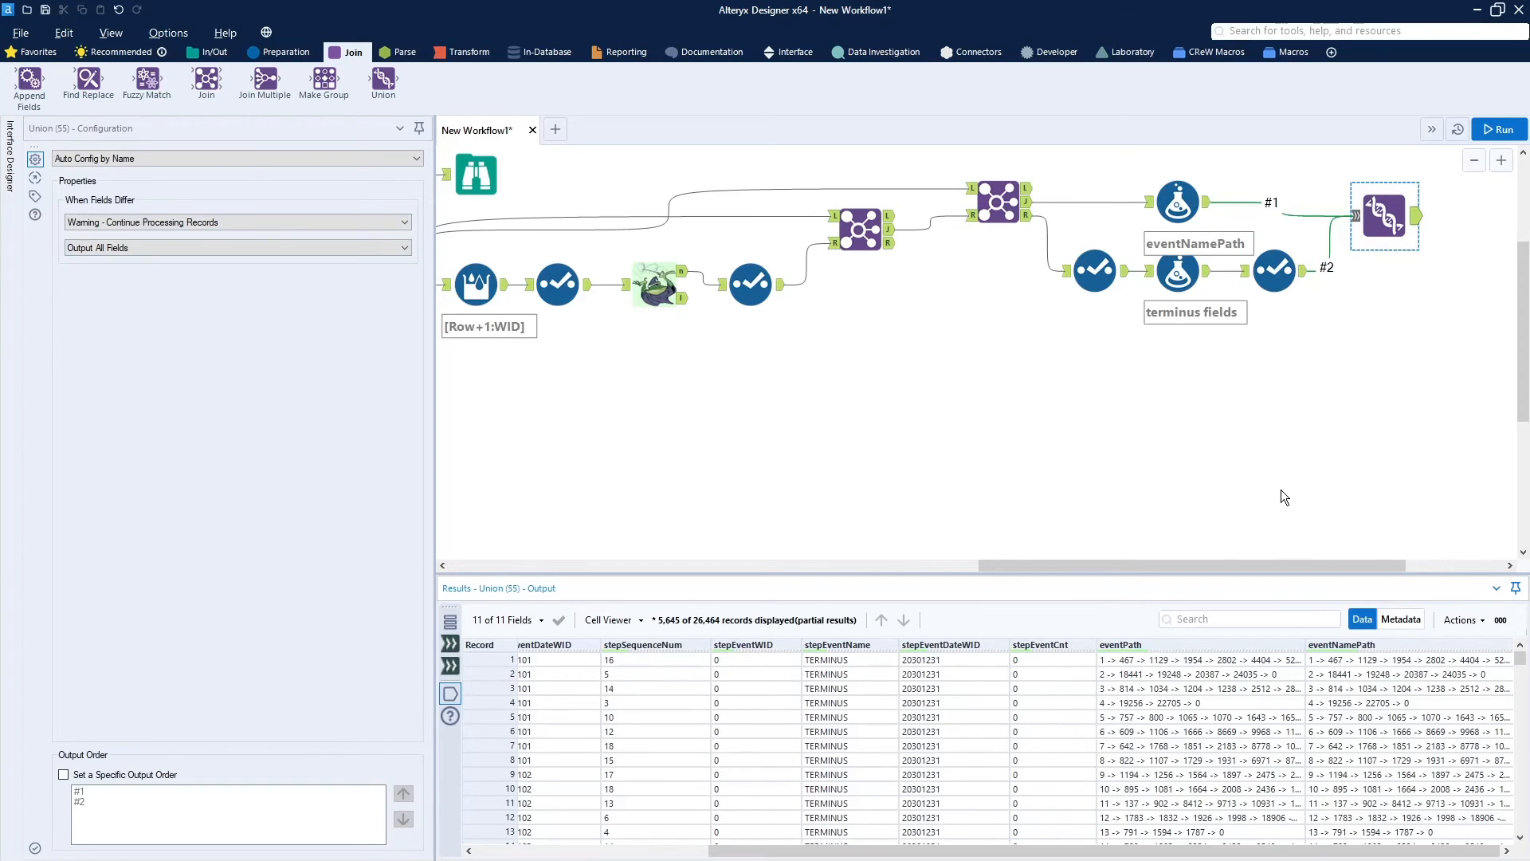
left_click_drag(1275, 564, 1016, 557)
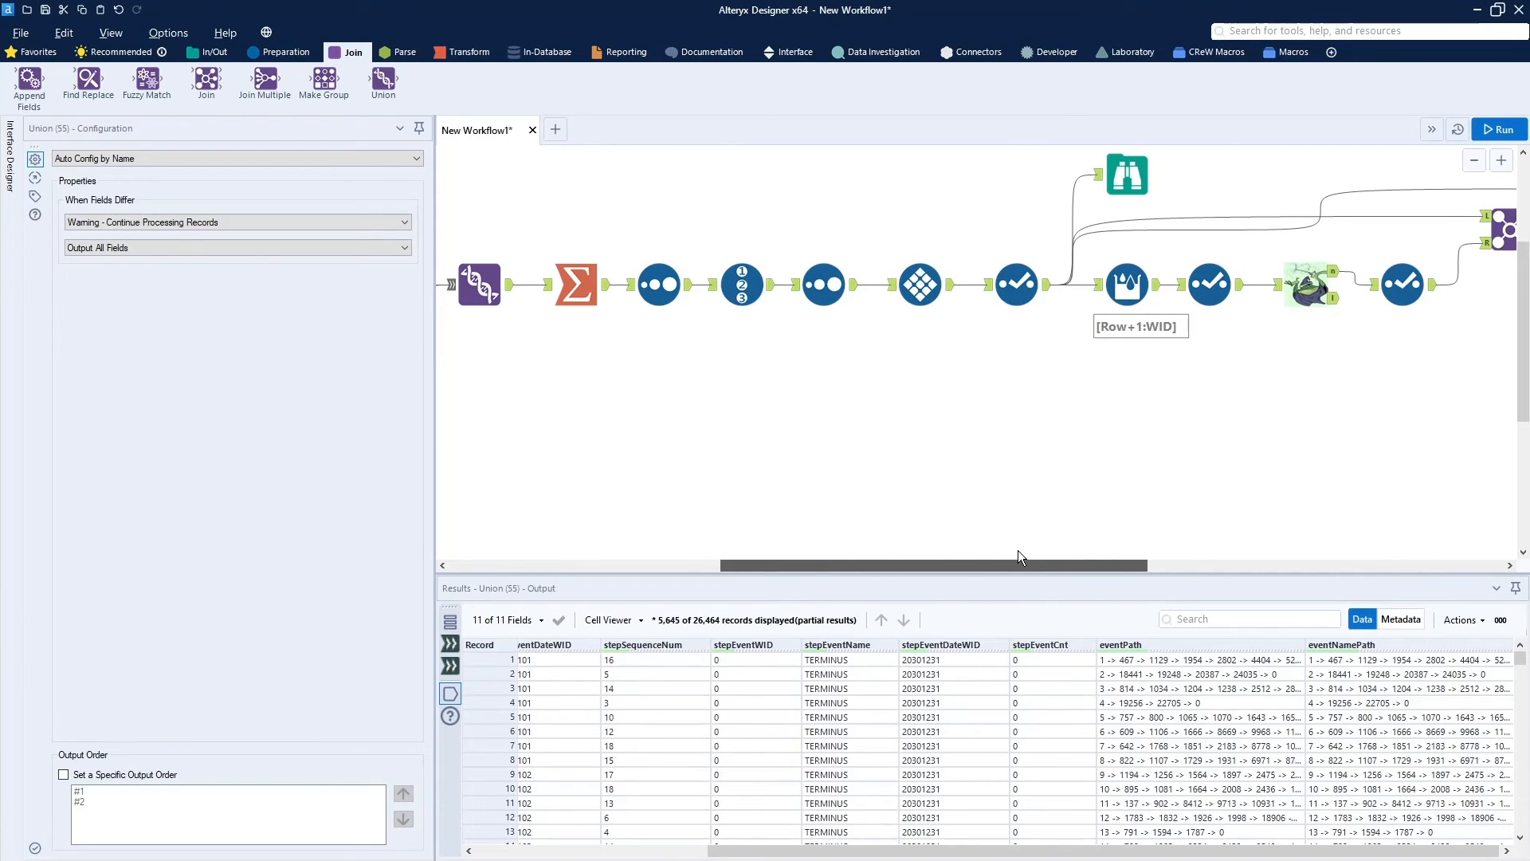
left_click_drag(1017, 550, 1028, 518)
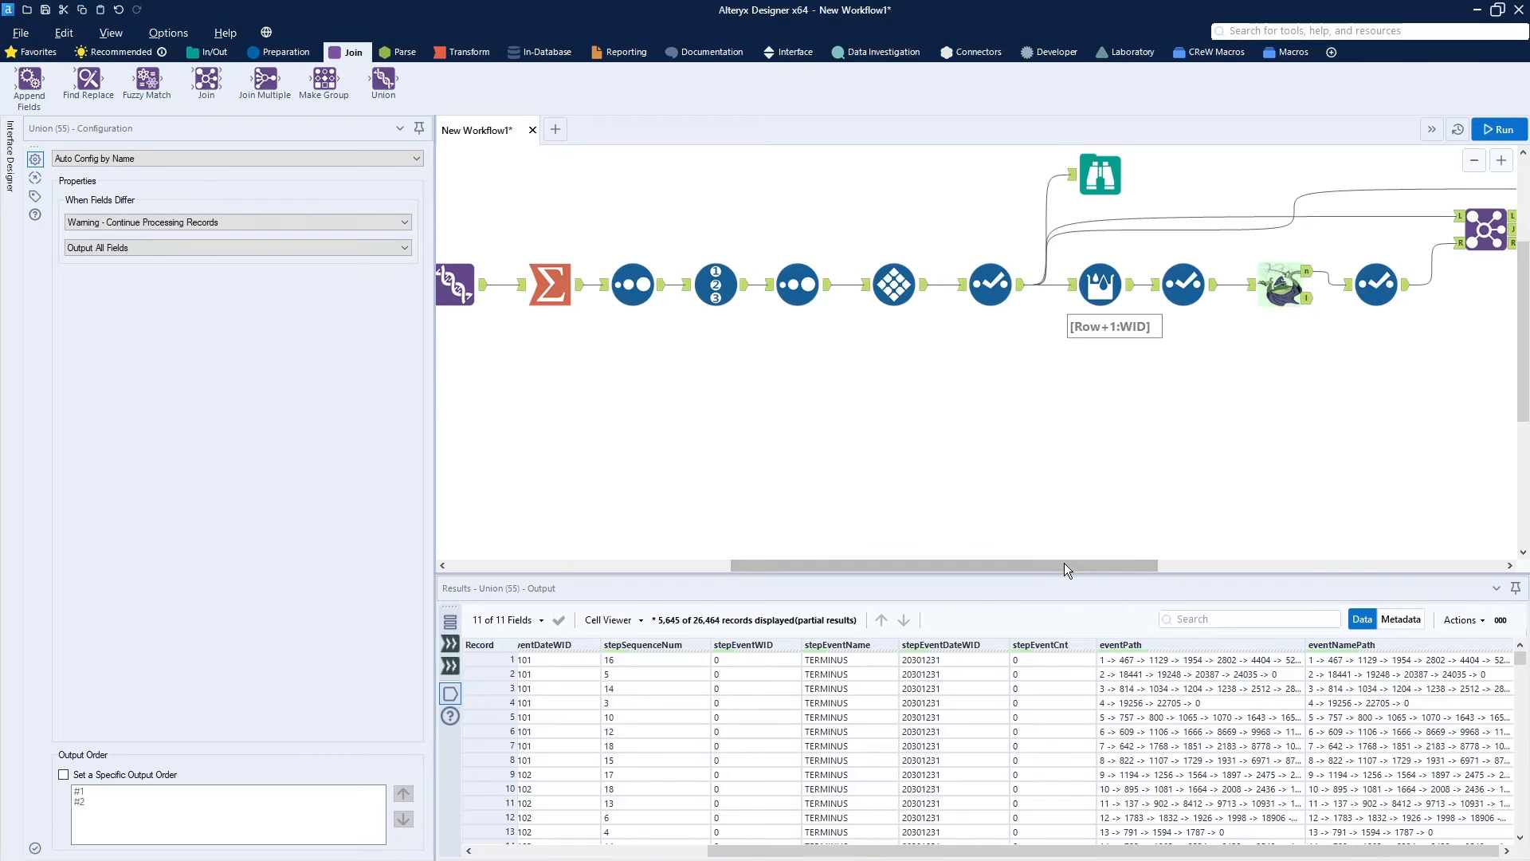
left_click_drag(1063, 565, 1338, 569)
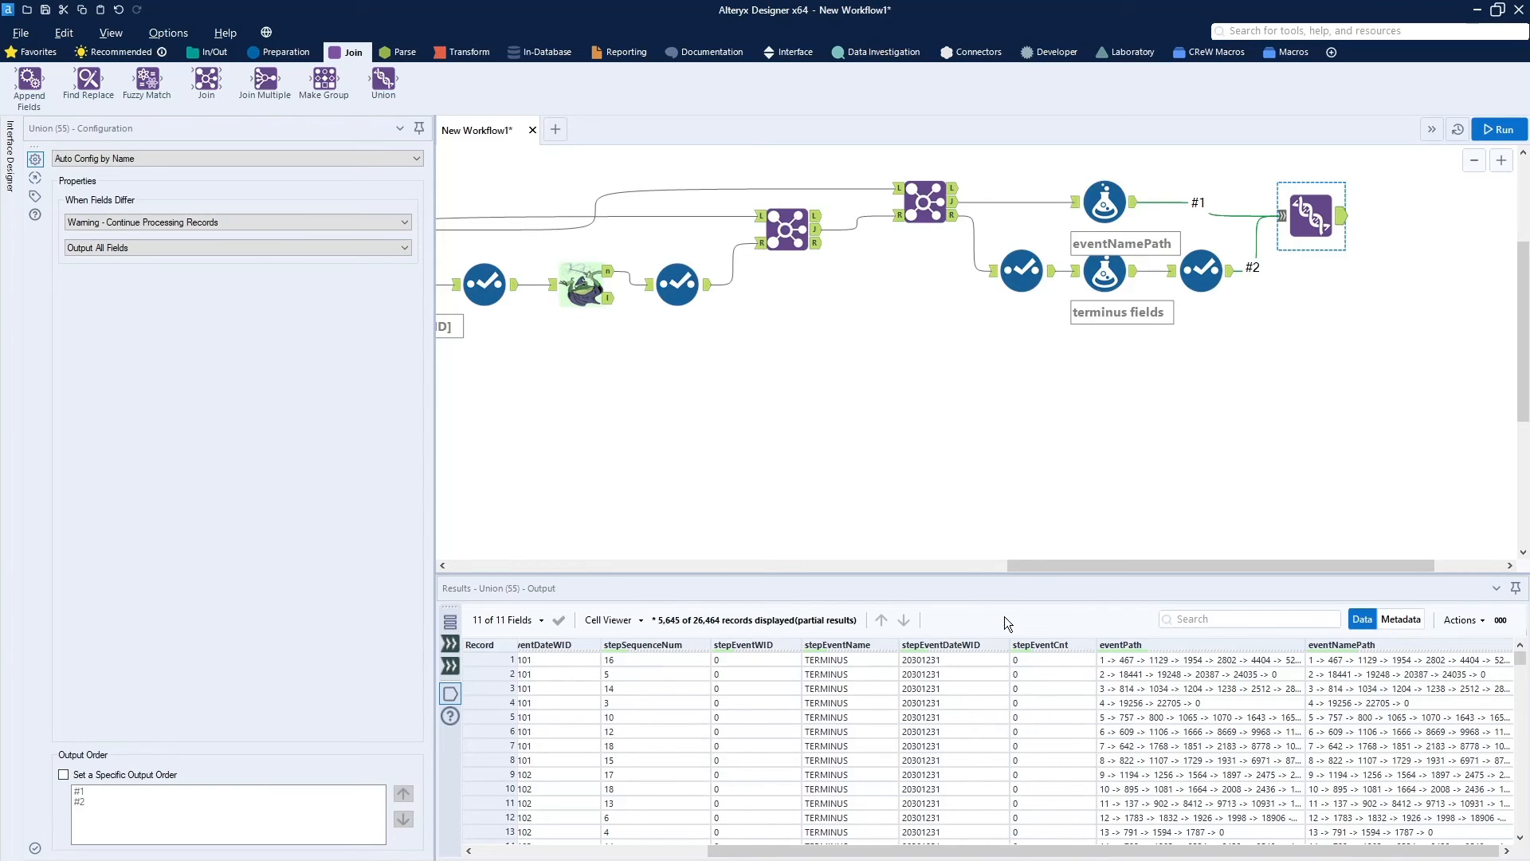
Add a Select tool fed by the Select before the Multi-Row Formula and place it below the final Union tool.
left_click_drag(1035, 566, 960, 561)
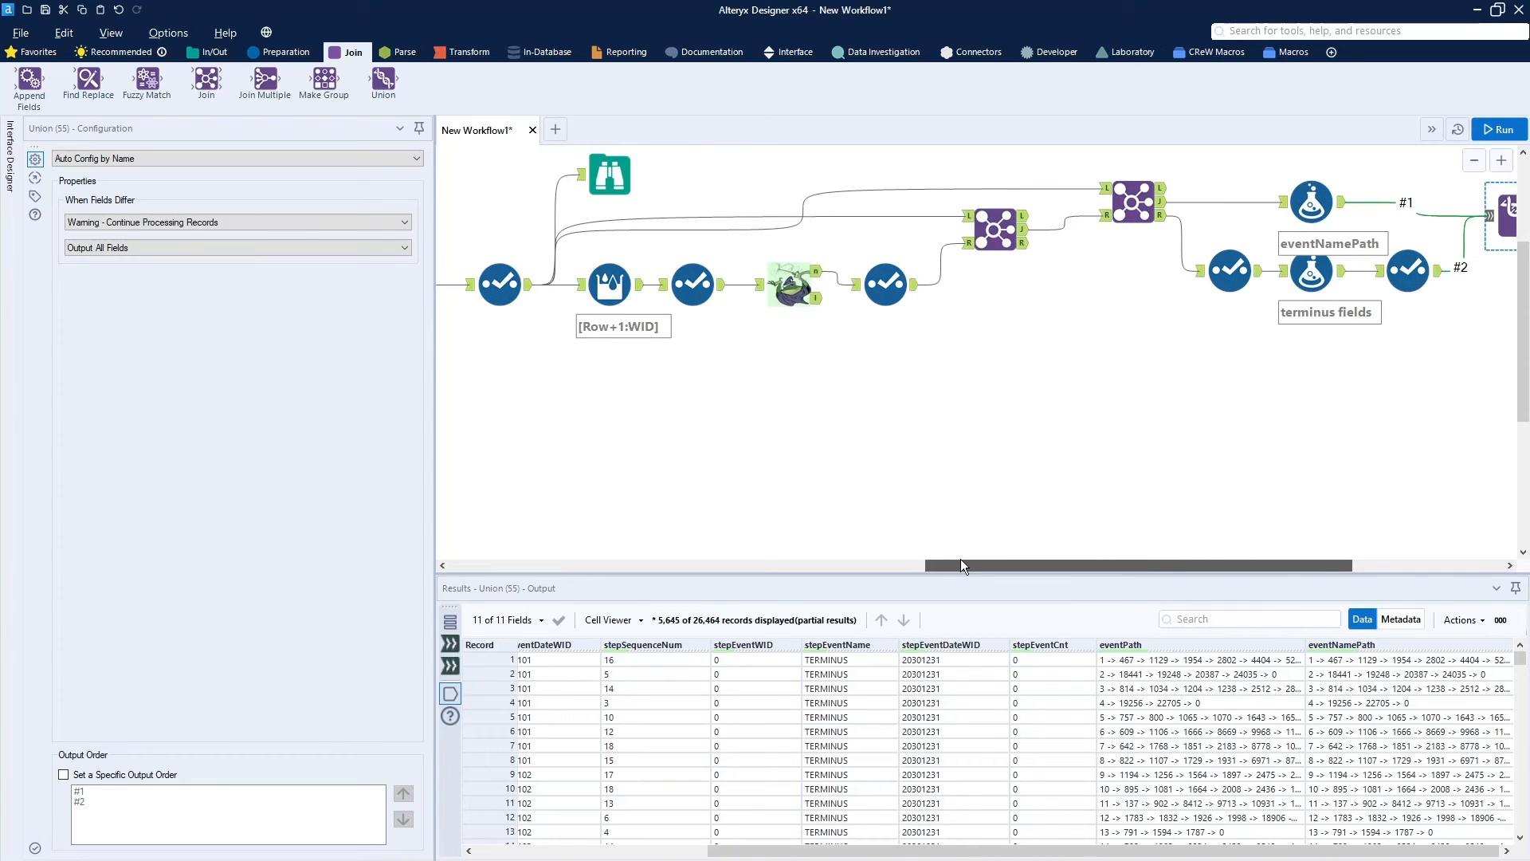
left_click_drag(961, 559, 839, 491)
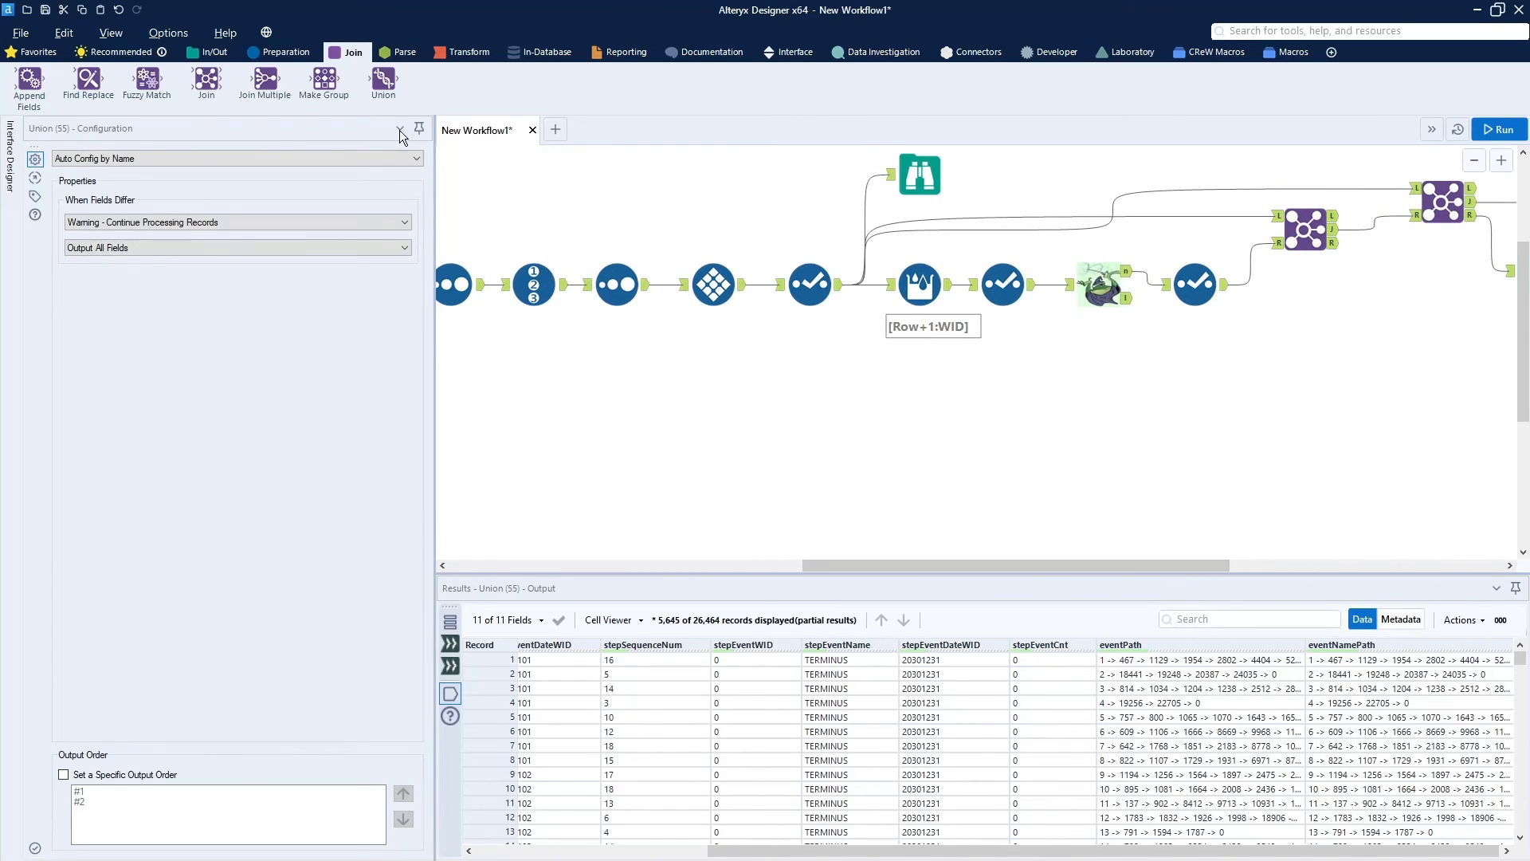
left_click(43, 55)
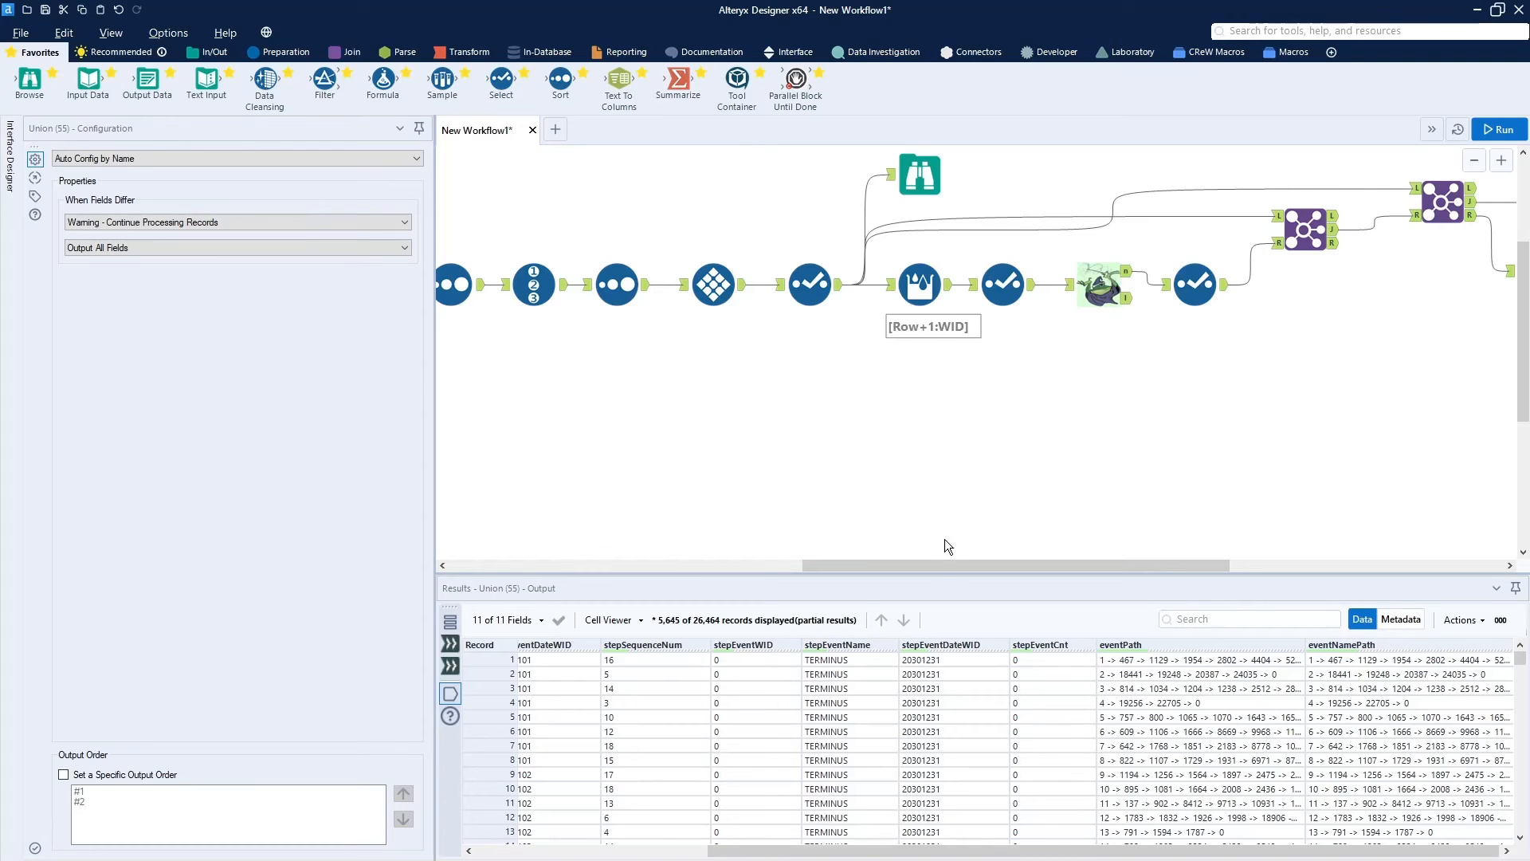
mouse_move(941, 565)
left_mouse_down()
mouse_move(1125, 569)
mouse_move(937, 548)
left_mouse_up()
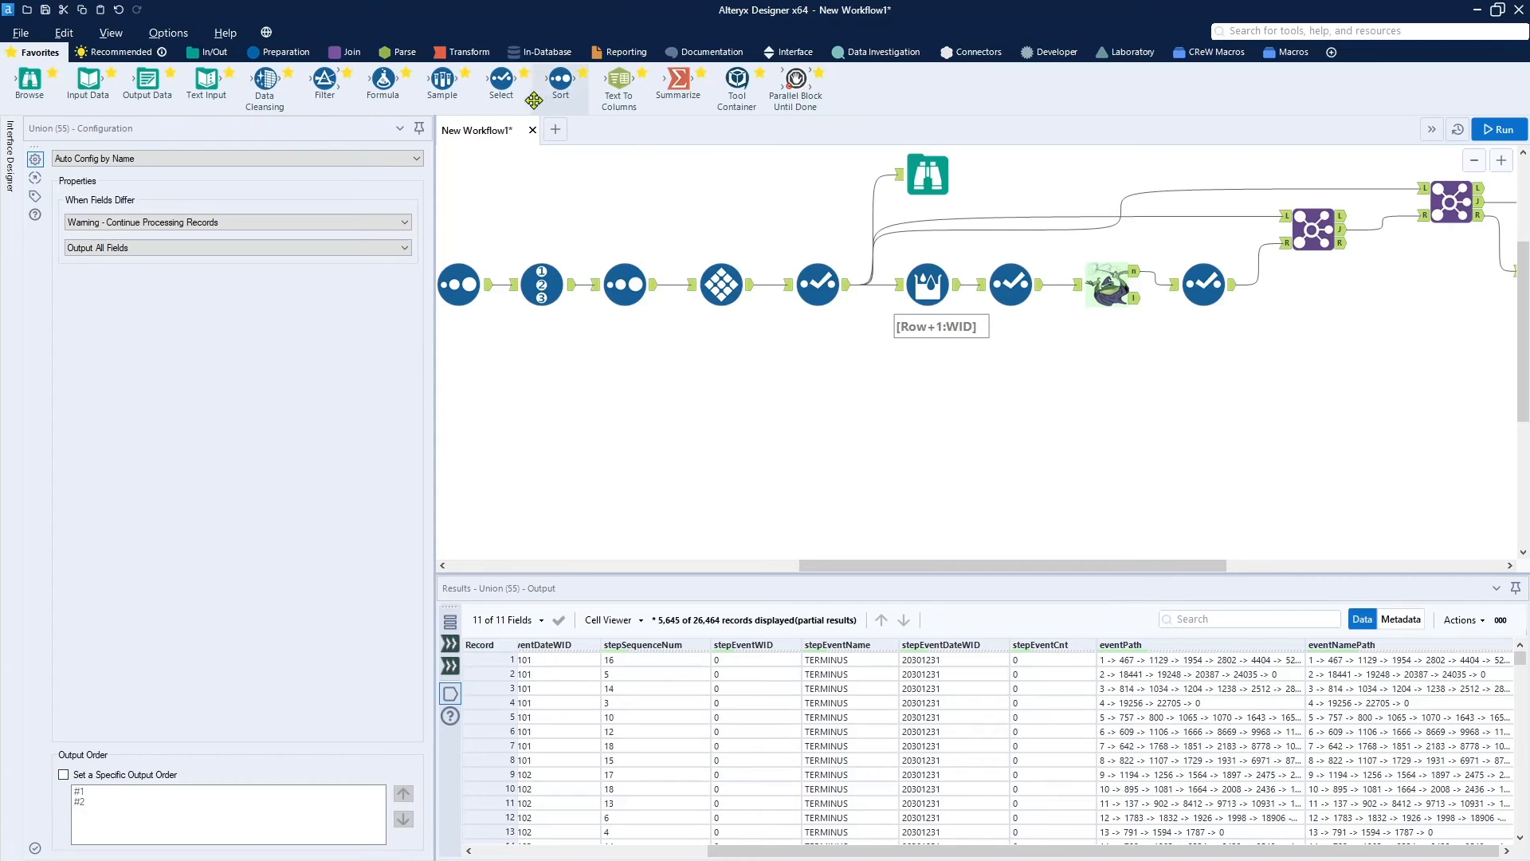
left_click_drag(501, 79, 1434, 371)
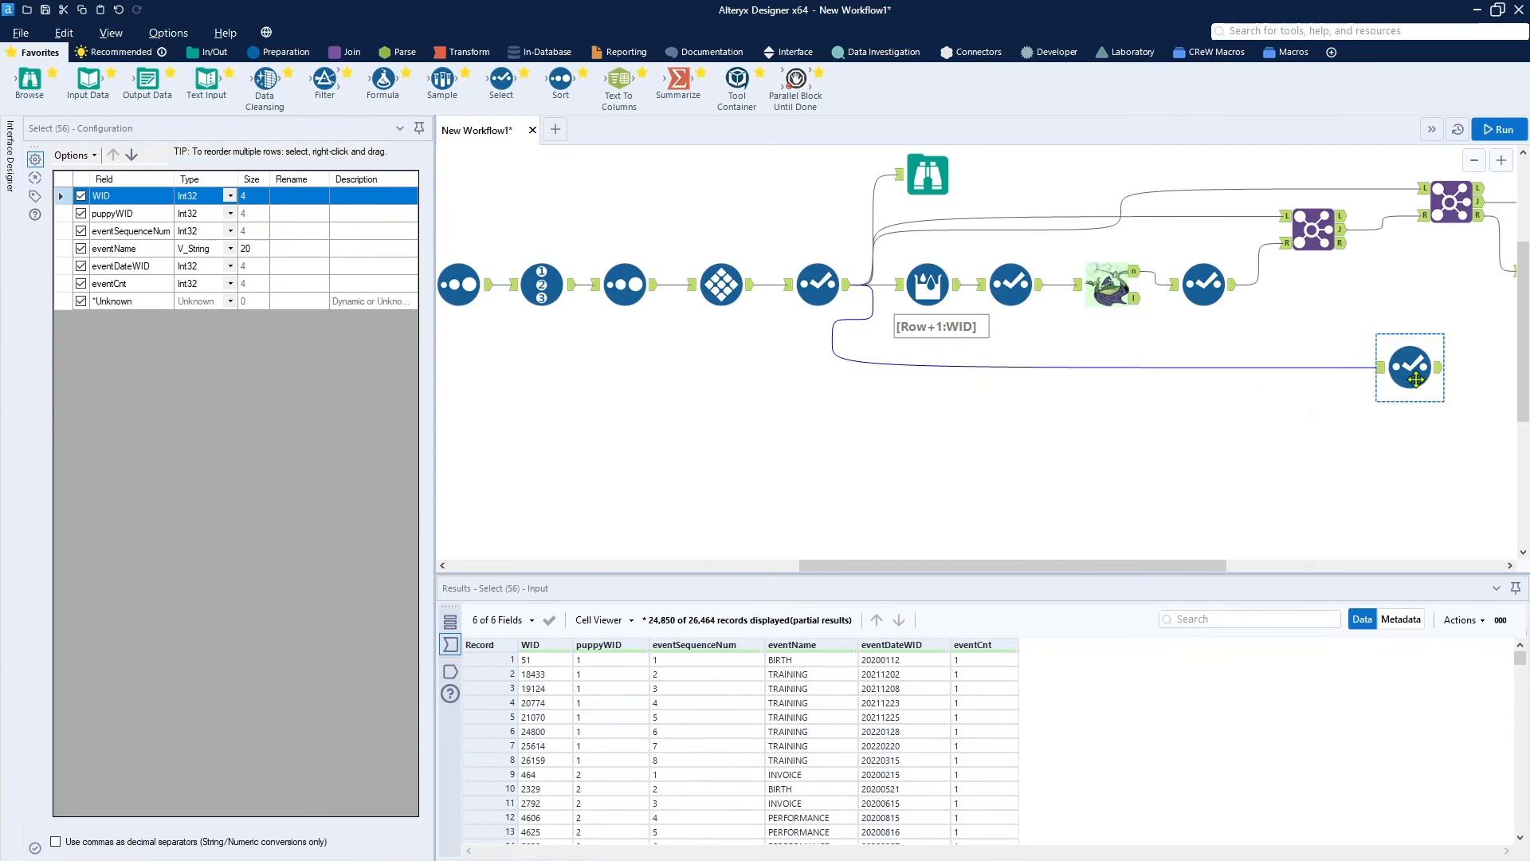
left_click_drag(1145, 566, 1331, 589)
left_click_drag(940, 373, 1365, 359)
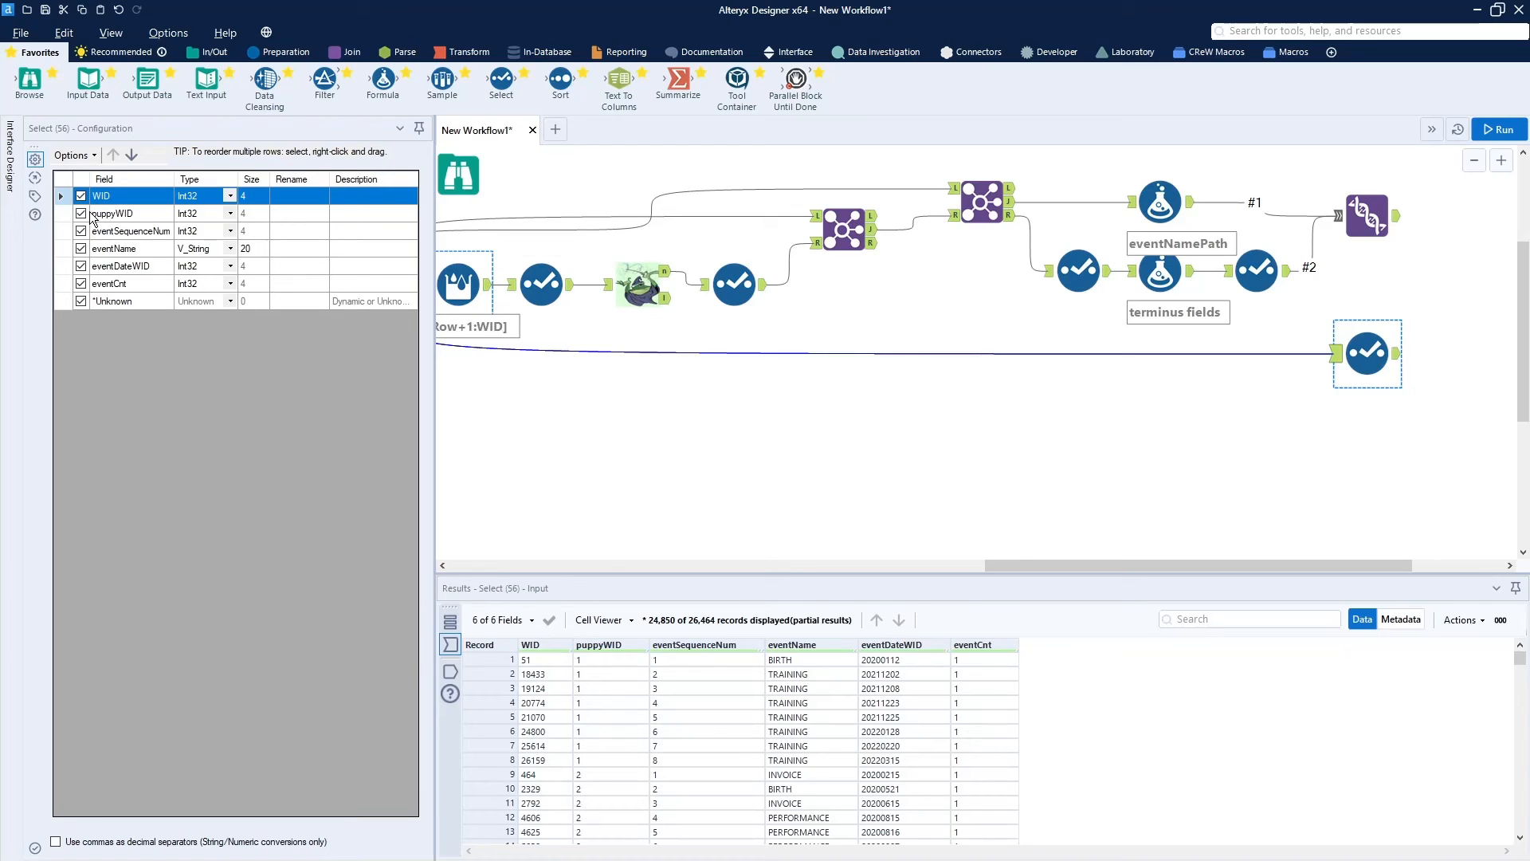
Exclude puppyWID, eventSequenceNum, eventDateWID and eventCnt from the newly added Select tool, keeping WID and eventName.
left_click(81, 213)
left_click(80, 230)
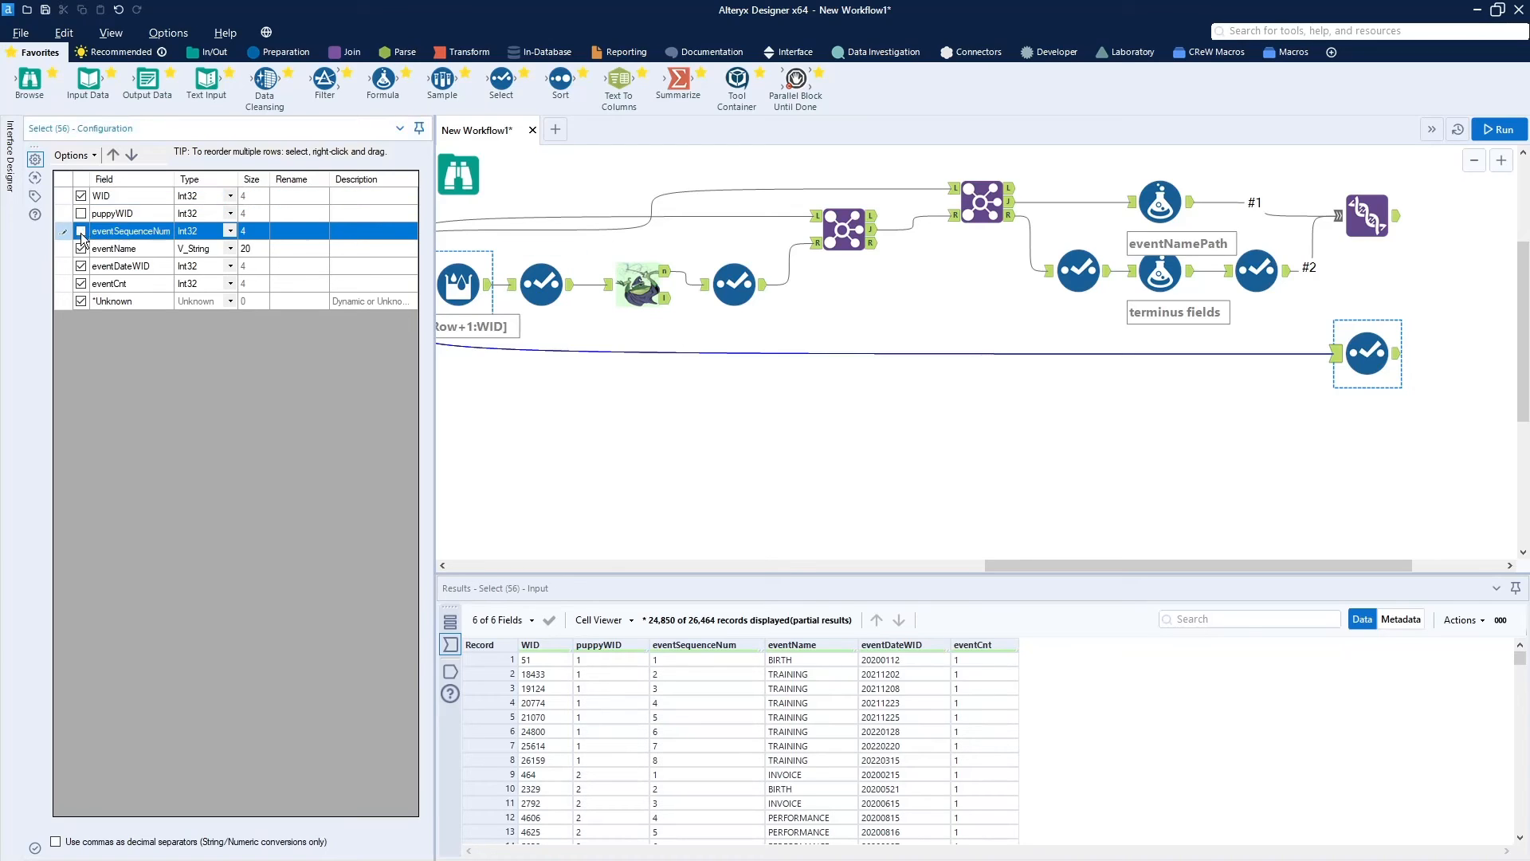
left_click(80, 266)
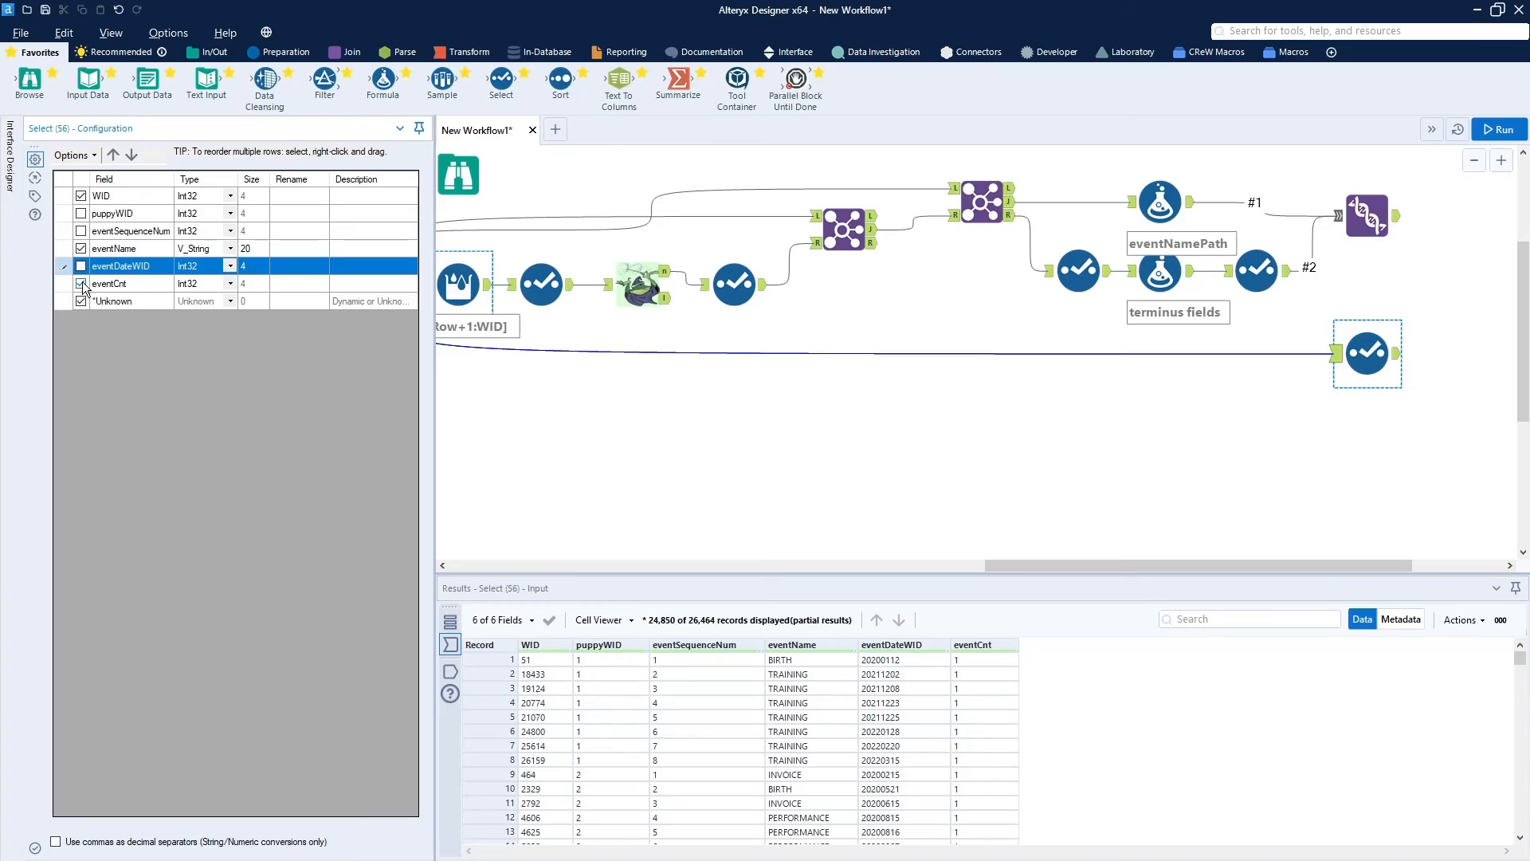
left_click(81, 284)
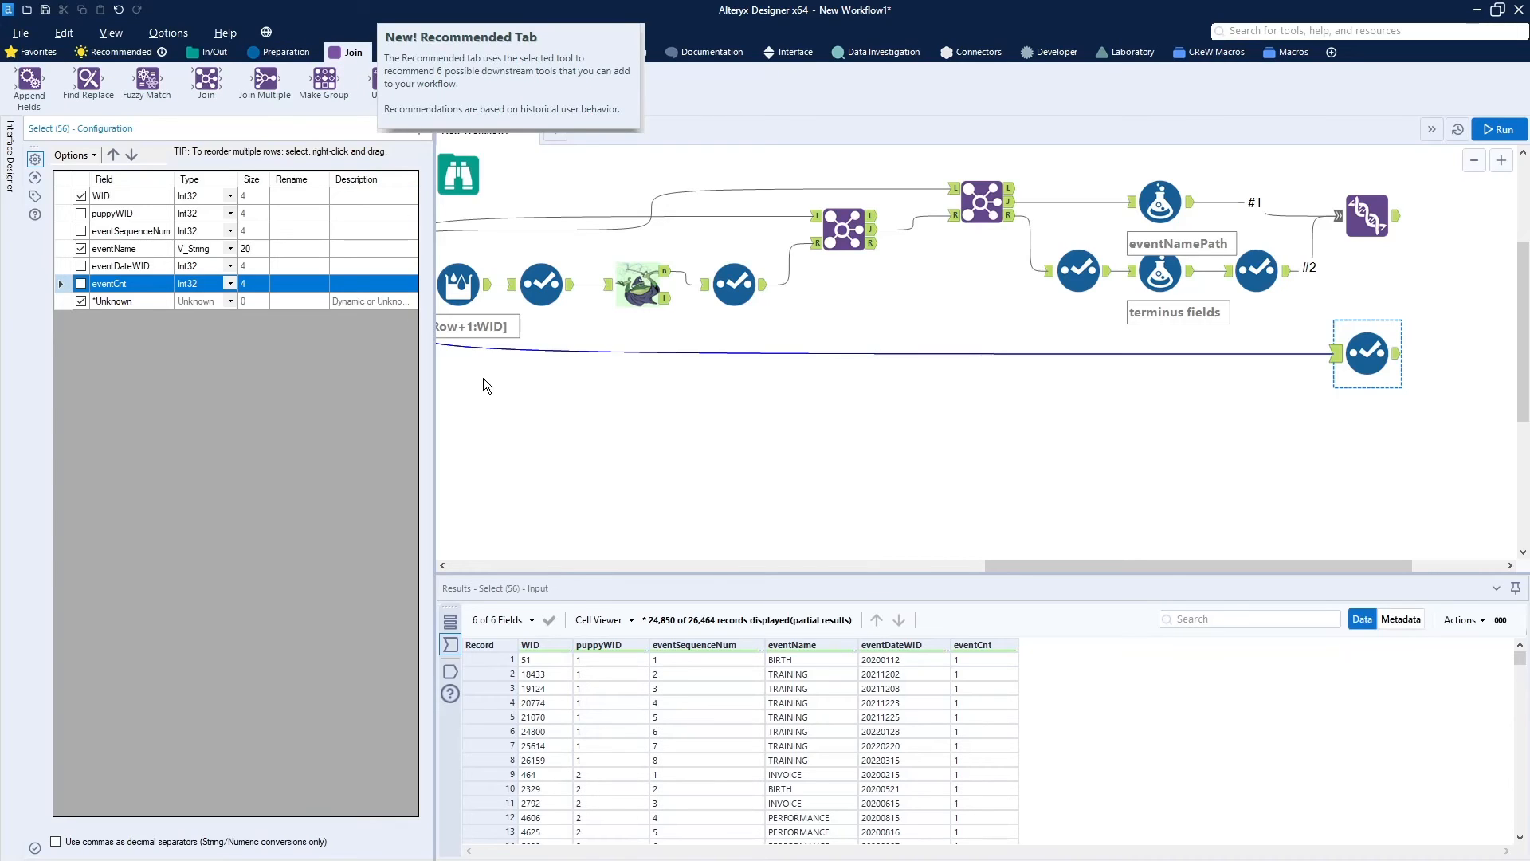
Add a Find Replace tool to the empty canvas area below the terminus branch.
left_click(341, 51)
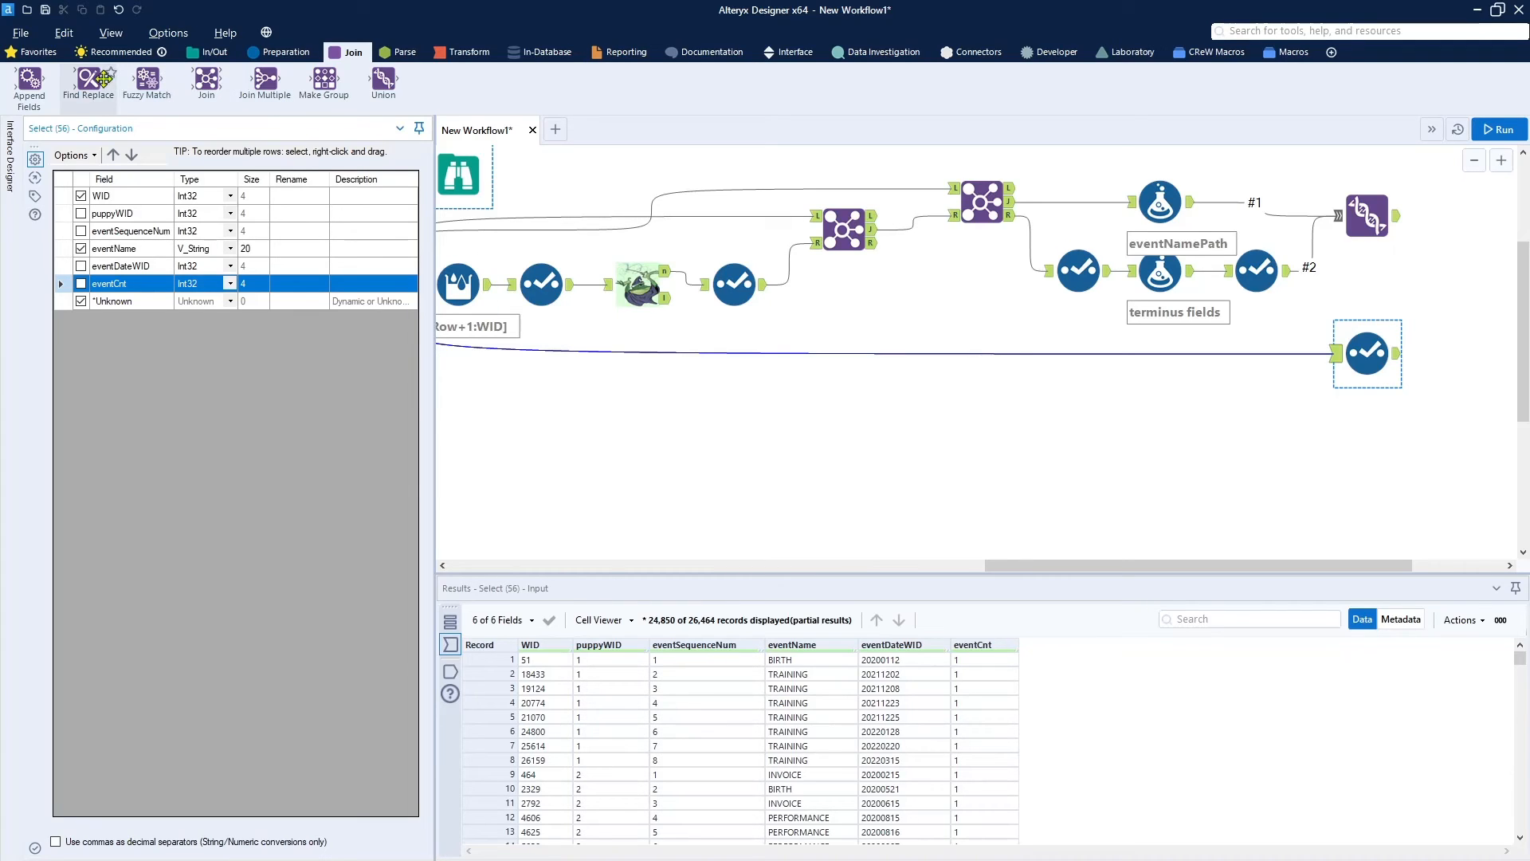
left_click_drag(88, 79, 1033, 465)
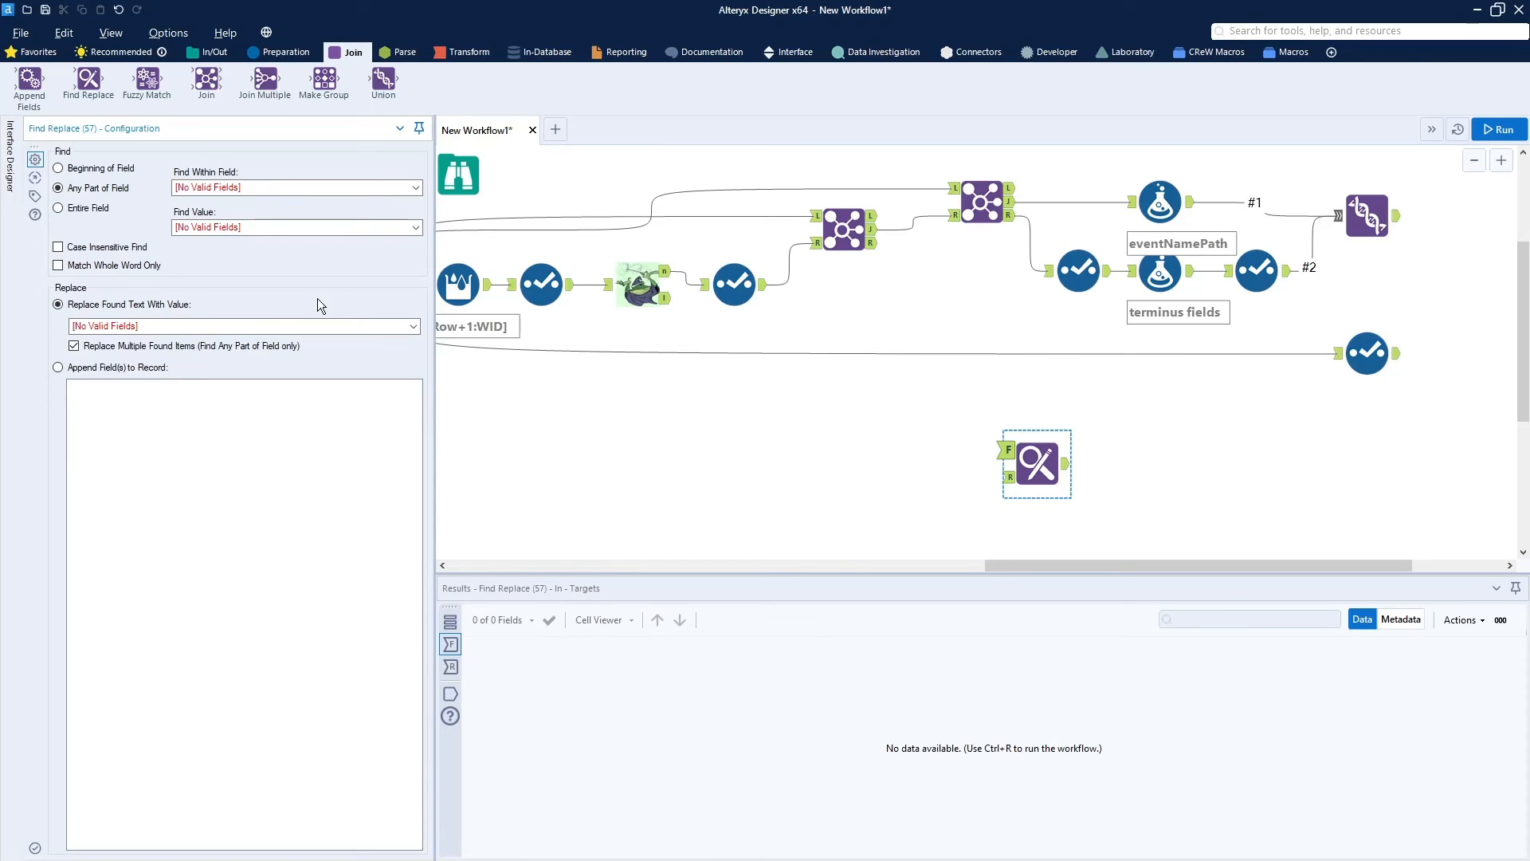
Change the WID field in the lower Select tool to type V_String with size 15.
left_click(1367, 353)
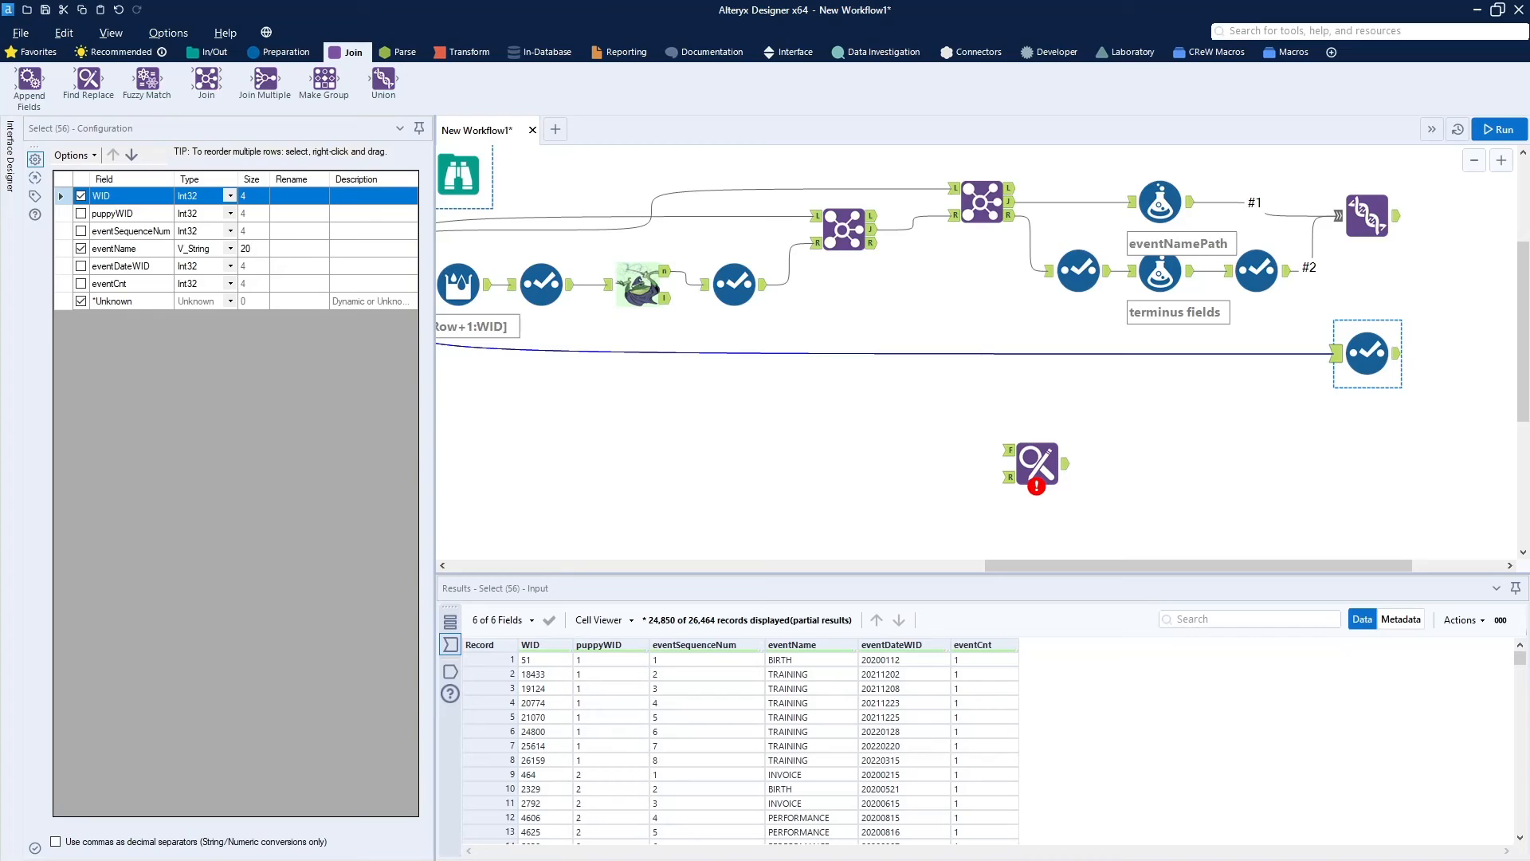
left_click(233, 199)
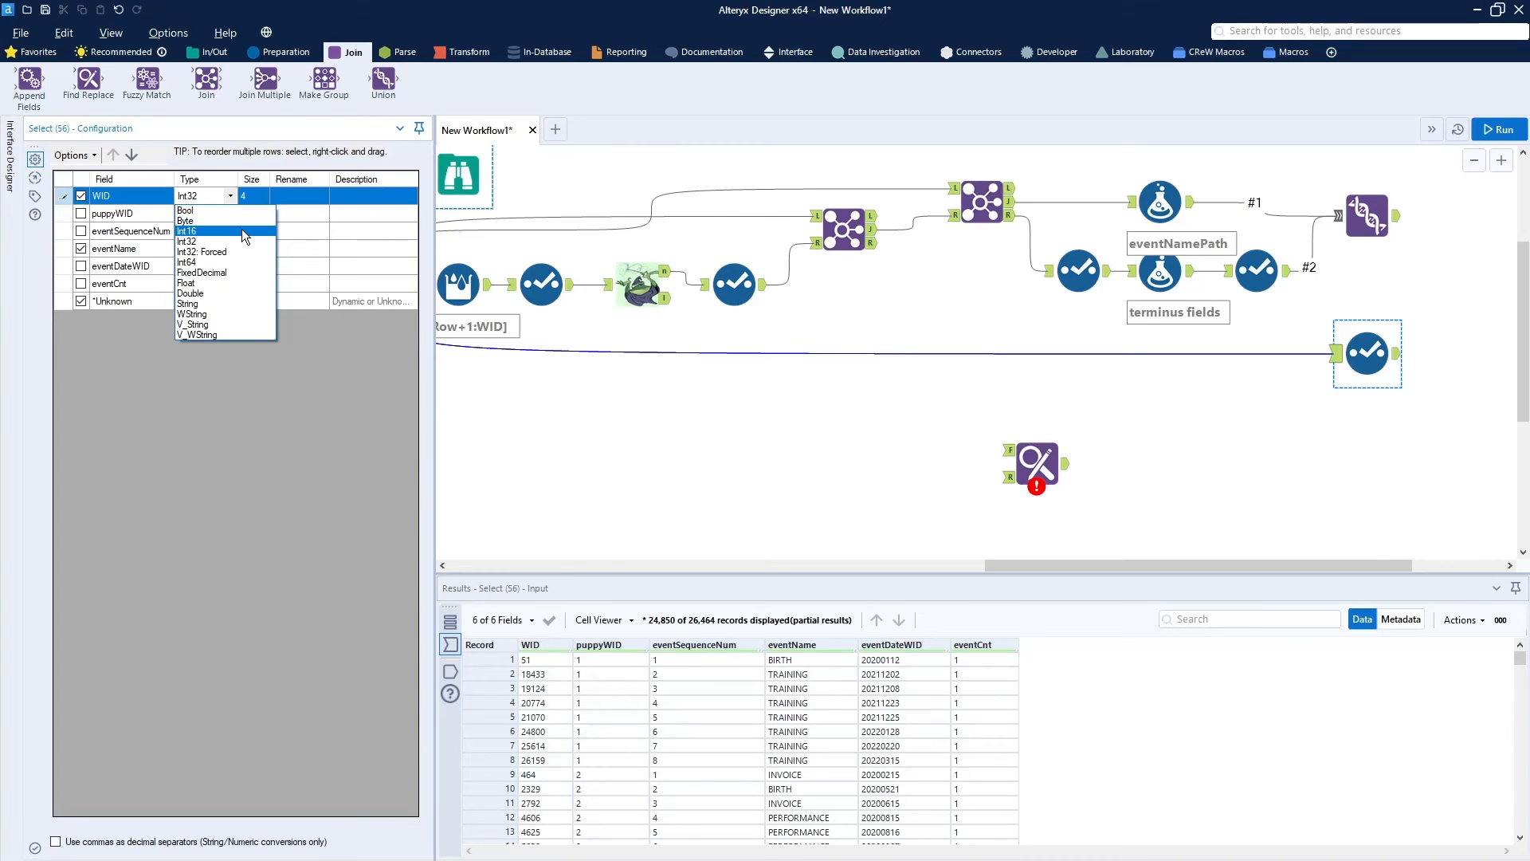
left_click(218, 326)
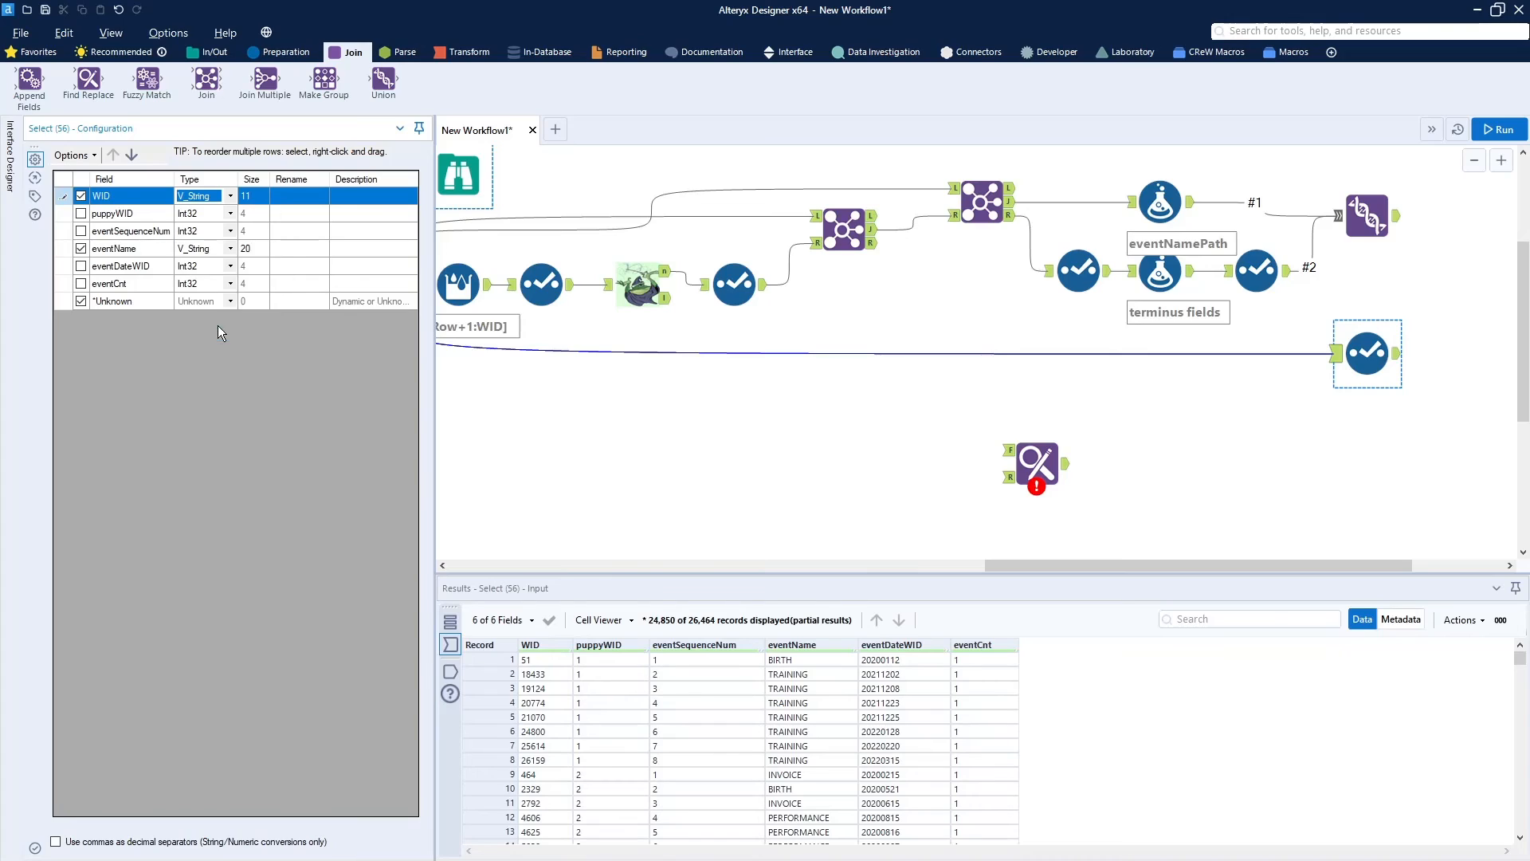
double_click(246, 196)
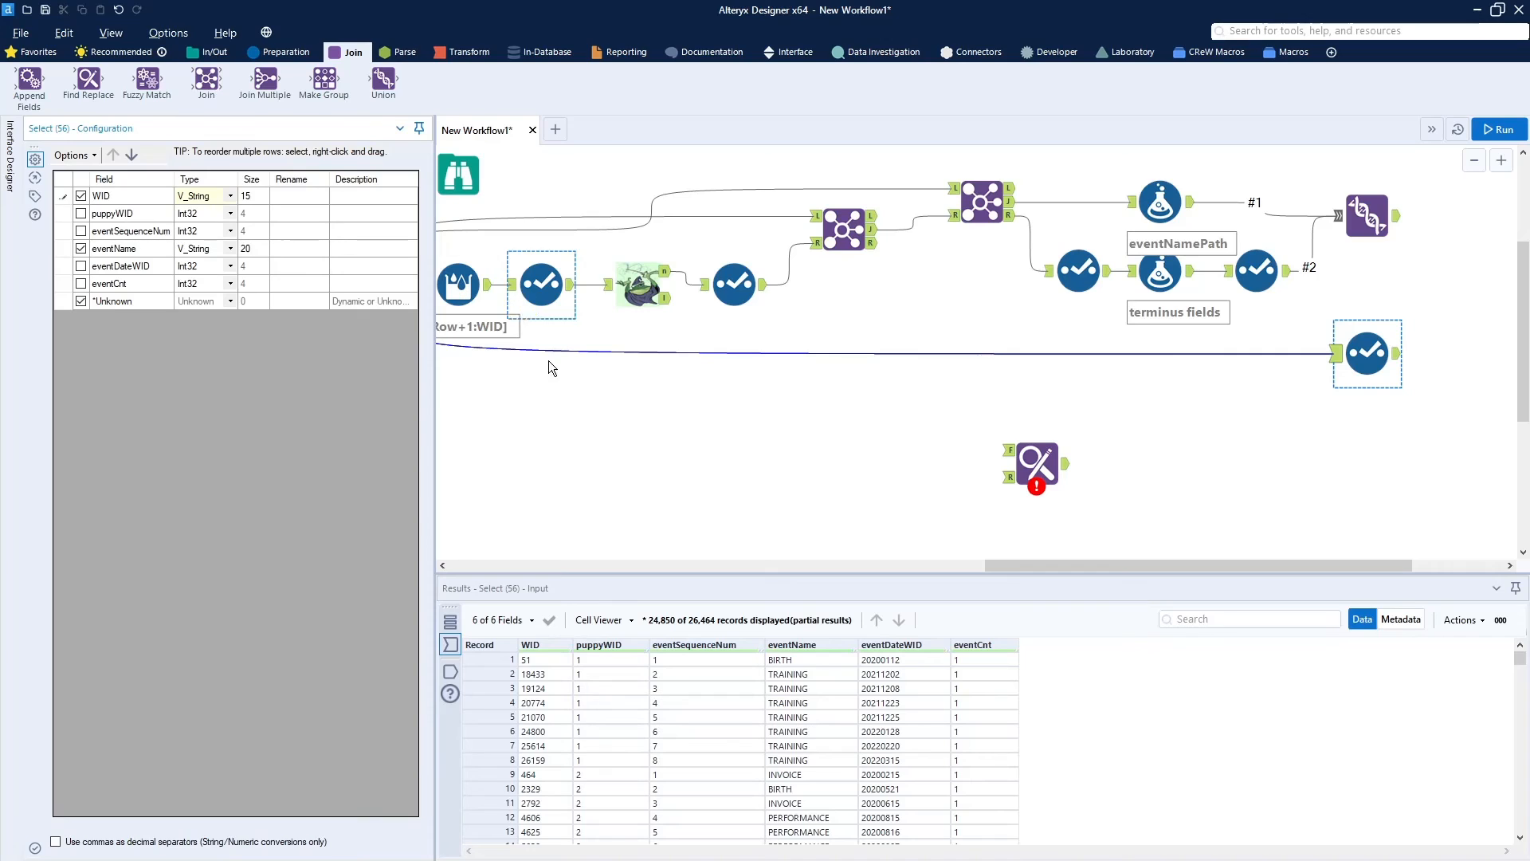
left_click(563, 421)
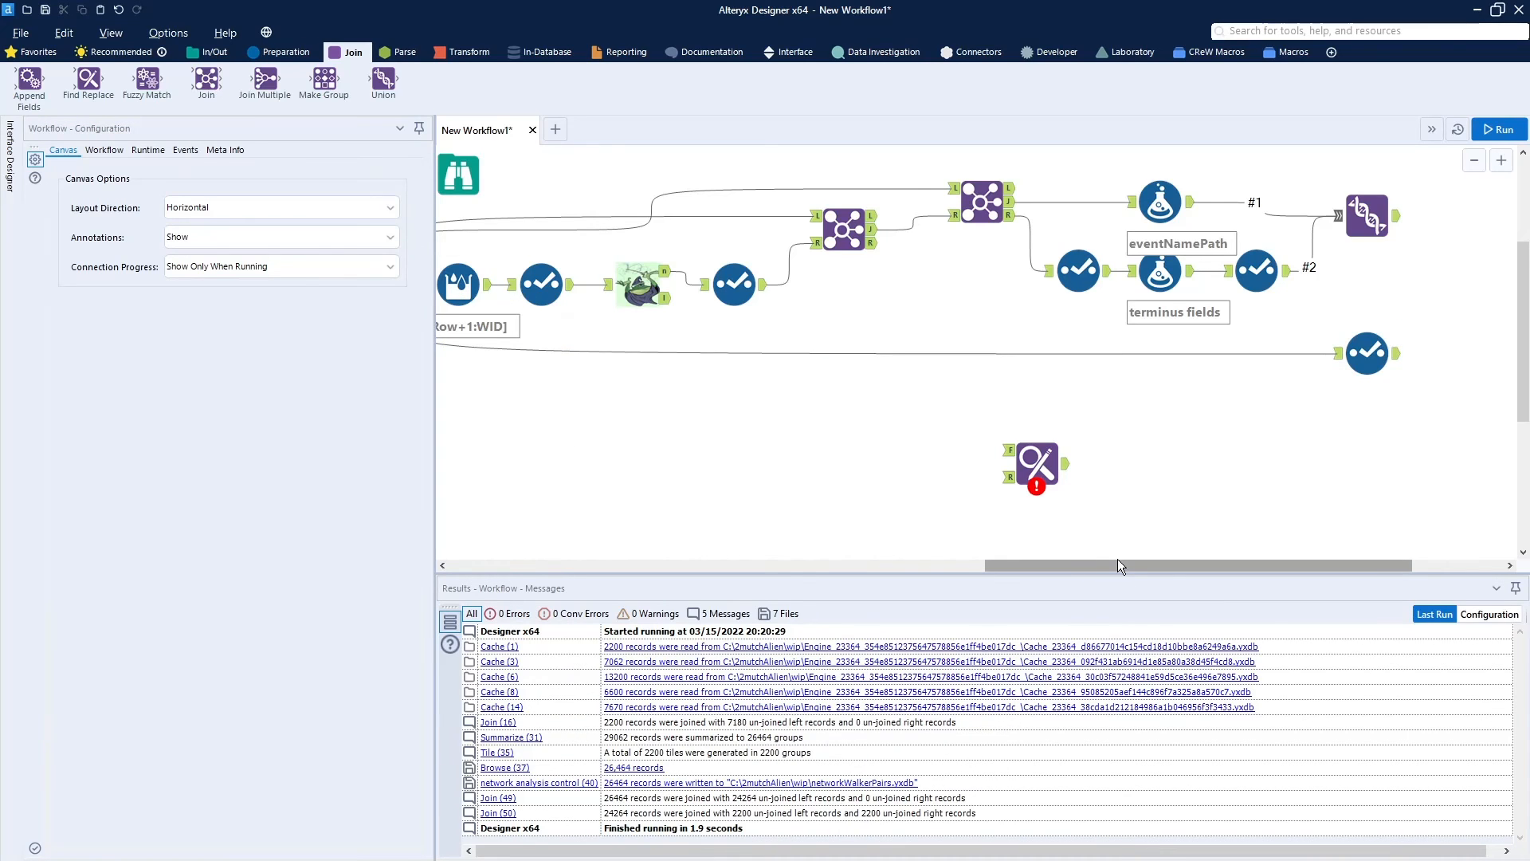
Place the Find Replace tool after the final Union and connect the Union's output to its F input.
left_click_drag(1117, 558, 1179, 564)
left_click(870, 458)
left_click_drag(871, 458, 1317, 223)
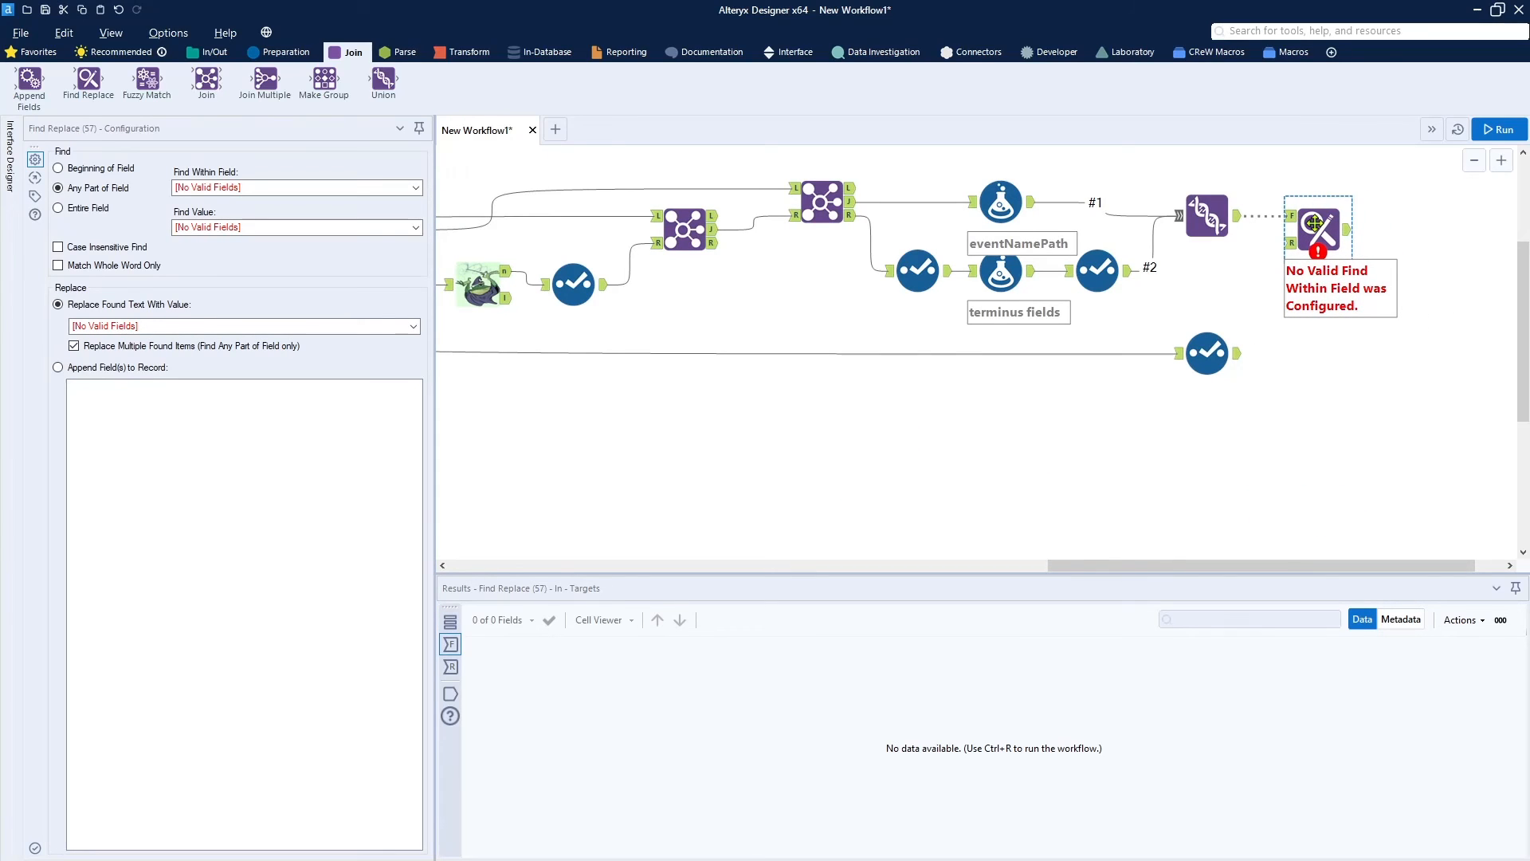
left_click_drag(1312, 221, 1313, 223)
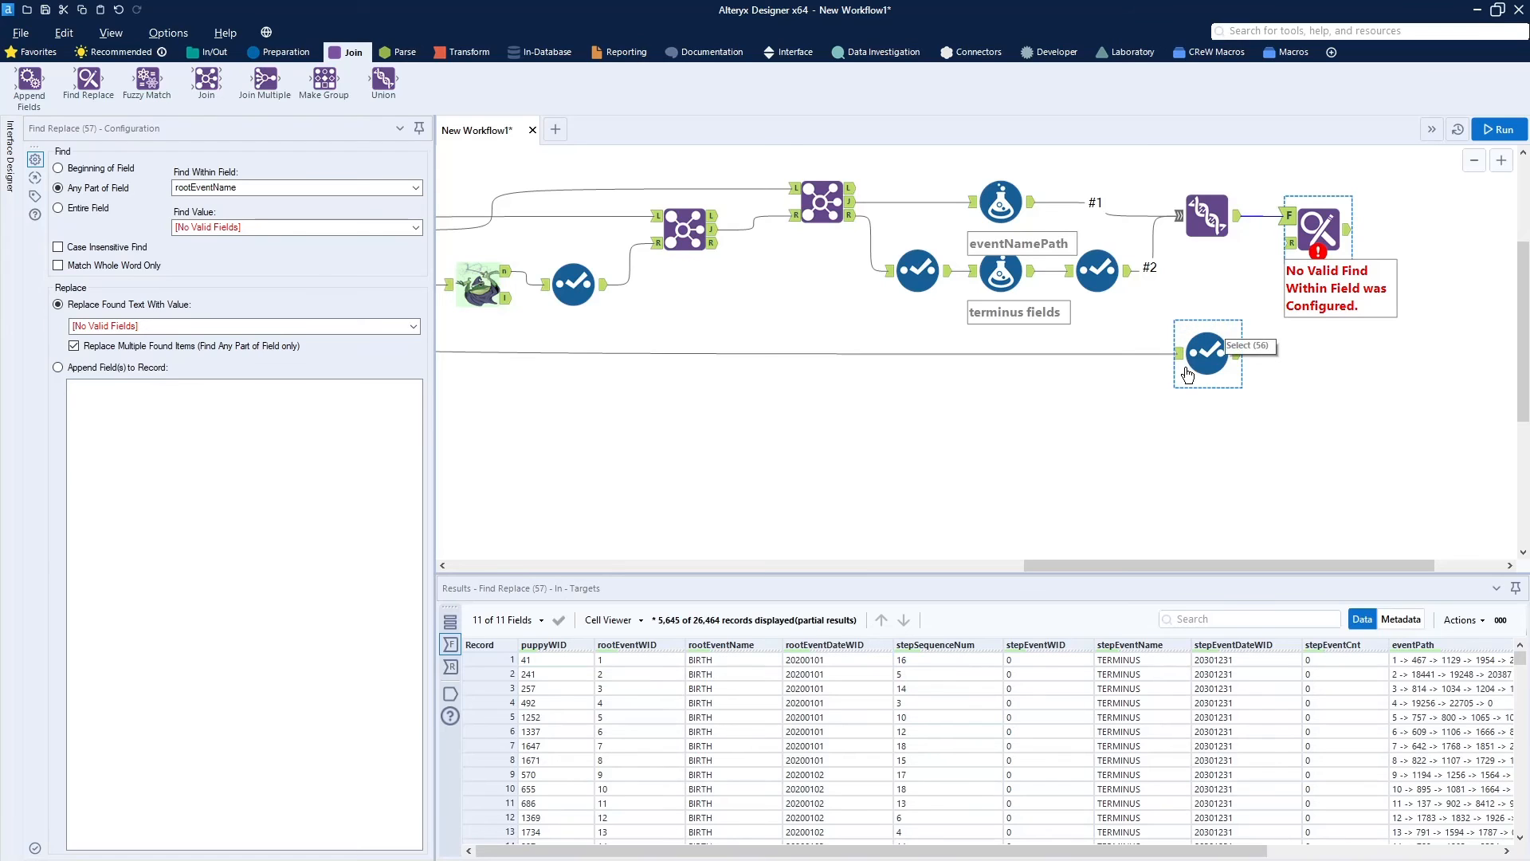
Reposition the lower Select tool beneath the terminus branch's last Select and paste the copied terminus Text Input below it.
left_click_drag(1214, 359, 1033, 360)
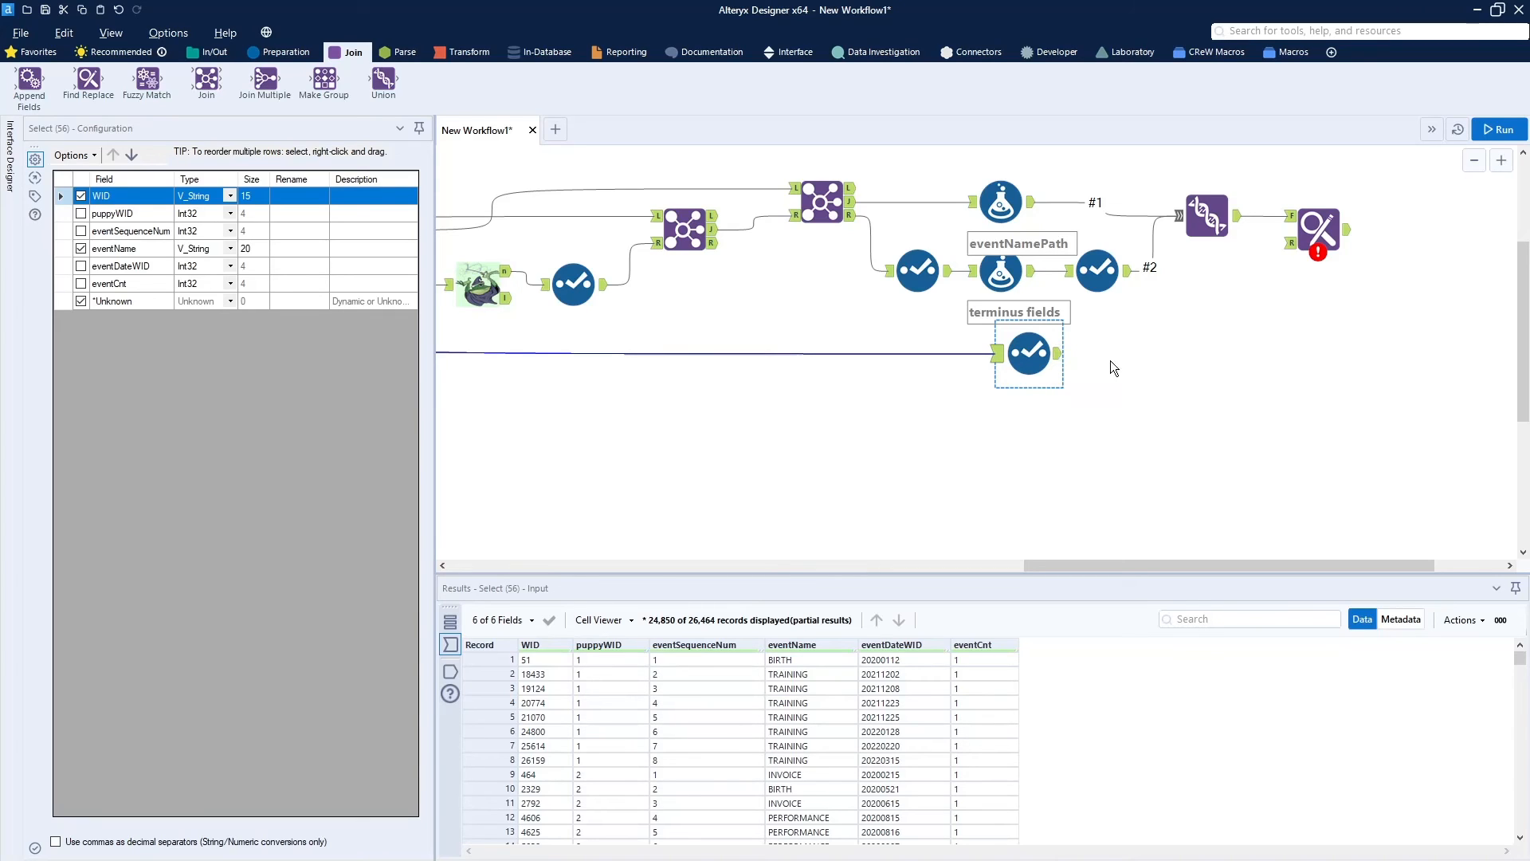
left_click_drag(1033, 352, 1115, 352)
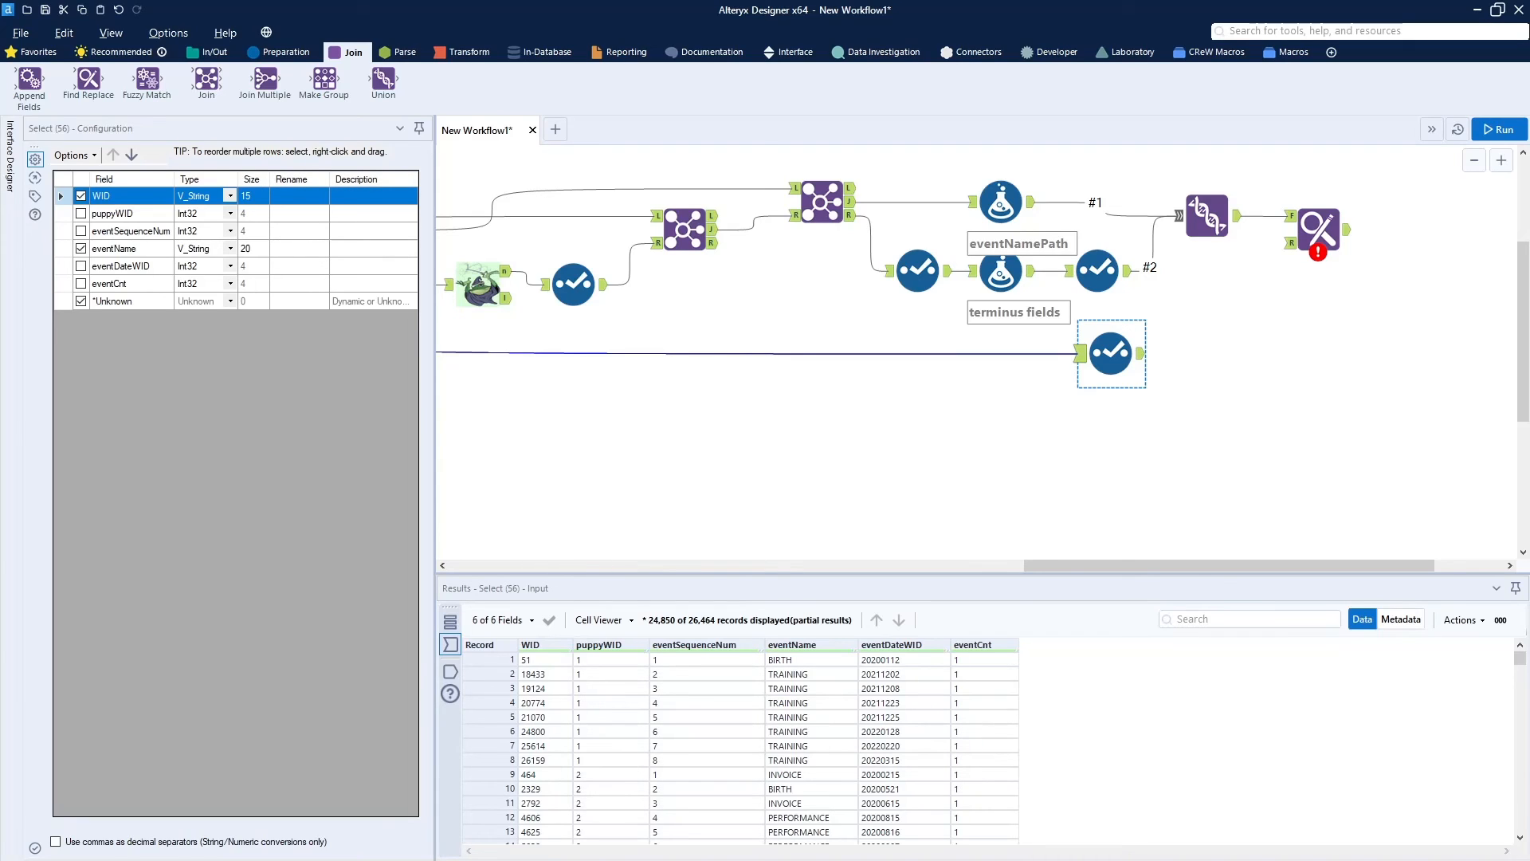
right_click(1059, 470)
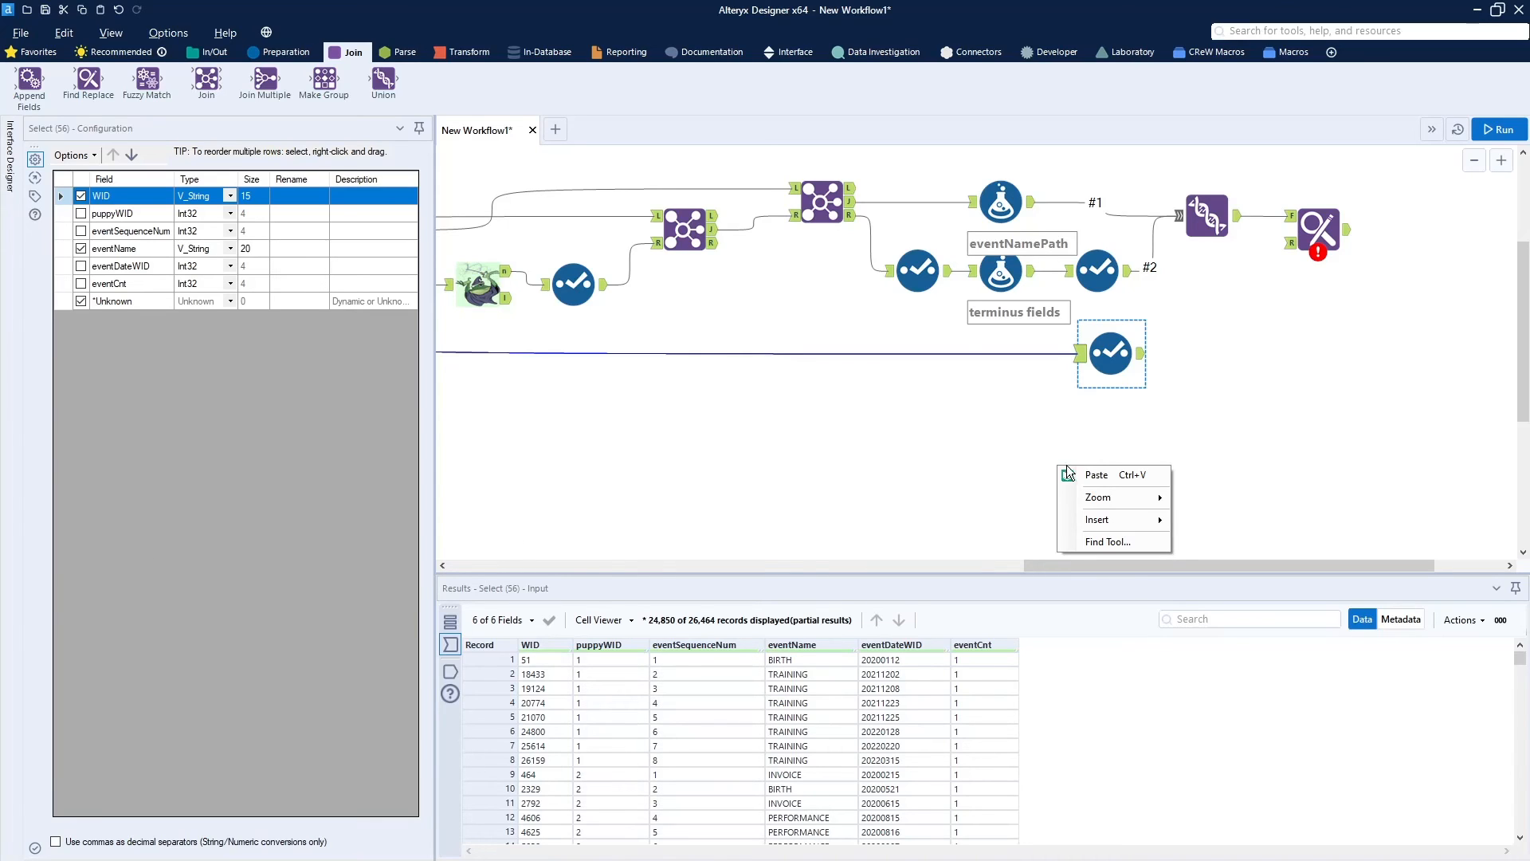
left_click(1096, 475)
left_click_drag(1084, 506, 1111, 435)
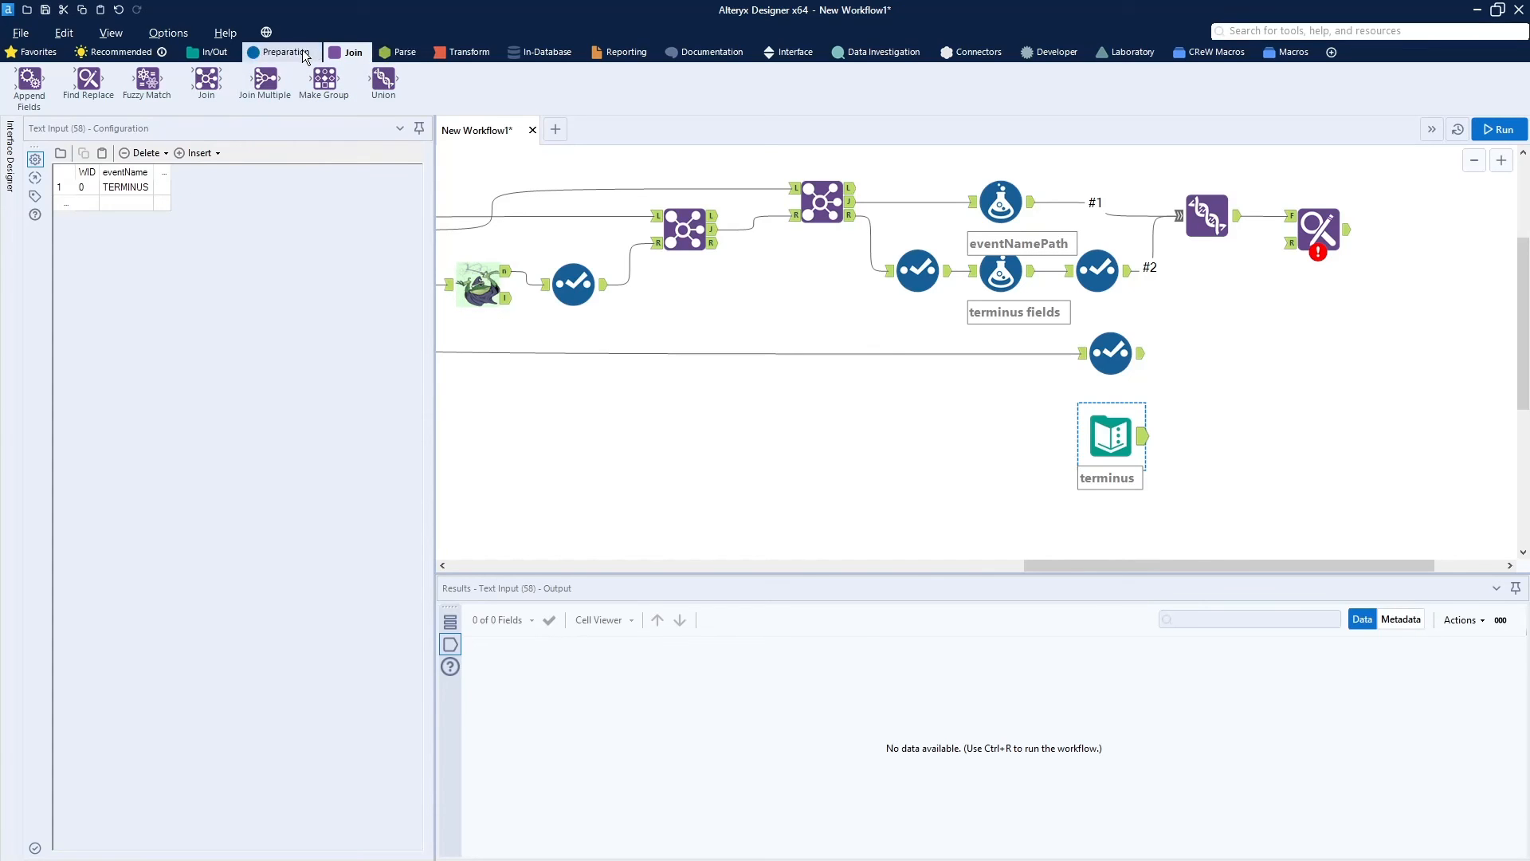
Union the lower Select tool as #1 with the terminus Text Input as #2, using a specific output order.
left_click_drag(387, 94, 1252, 358)
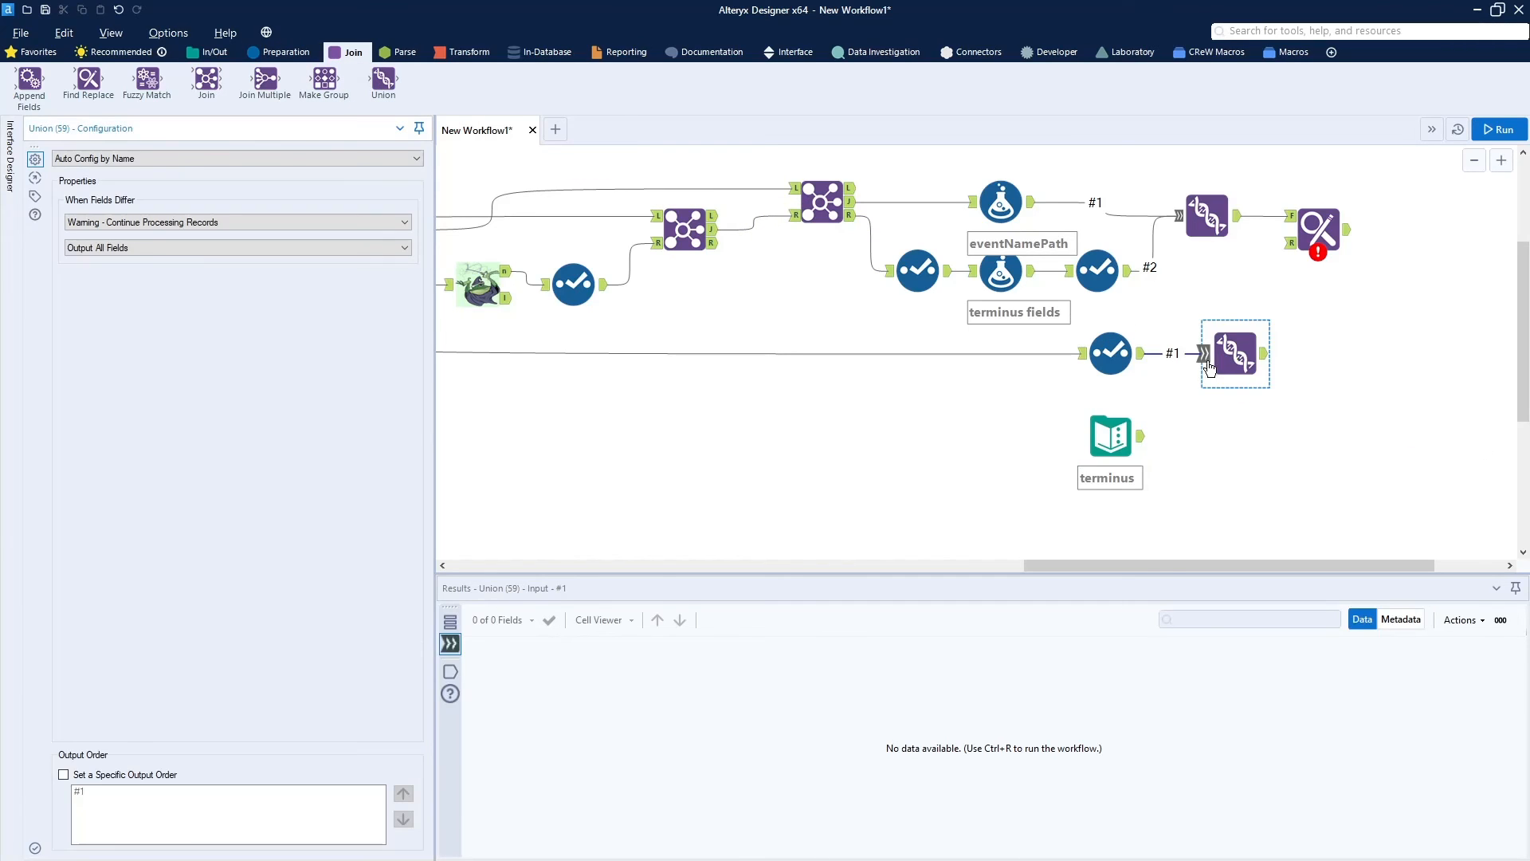
left_click_drag(1142, 439, 1208, 374)
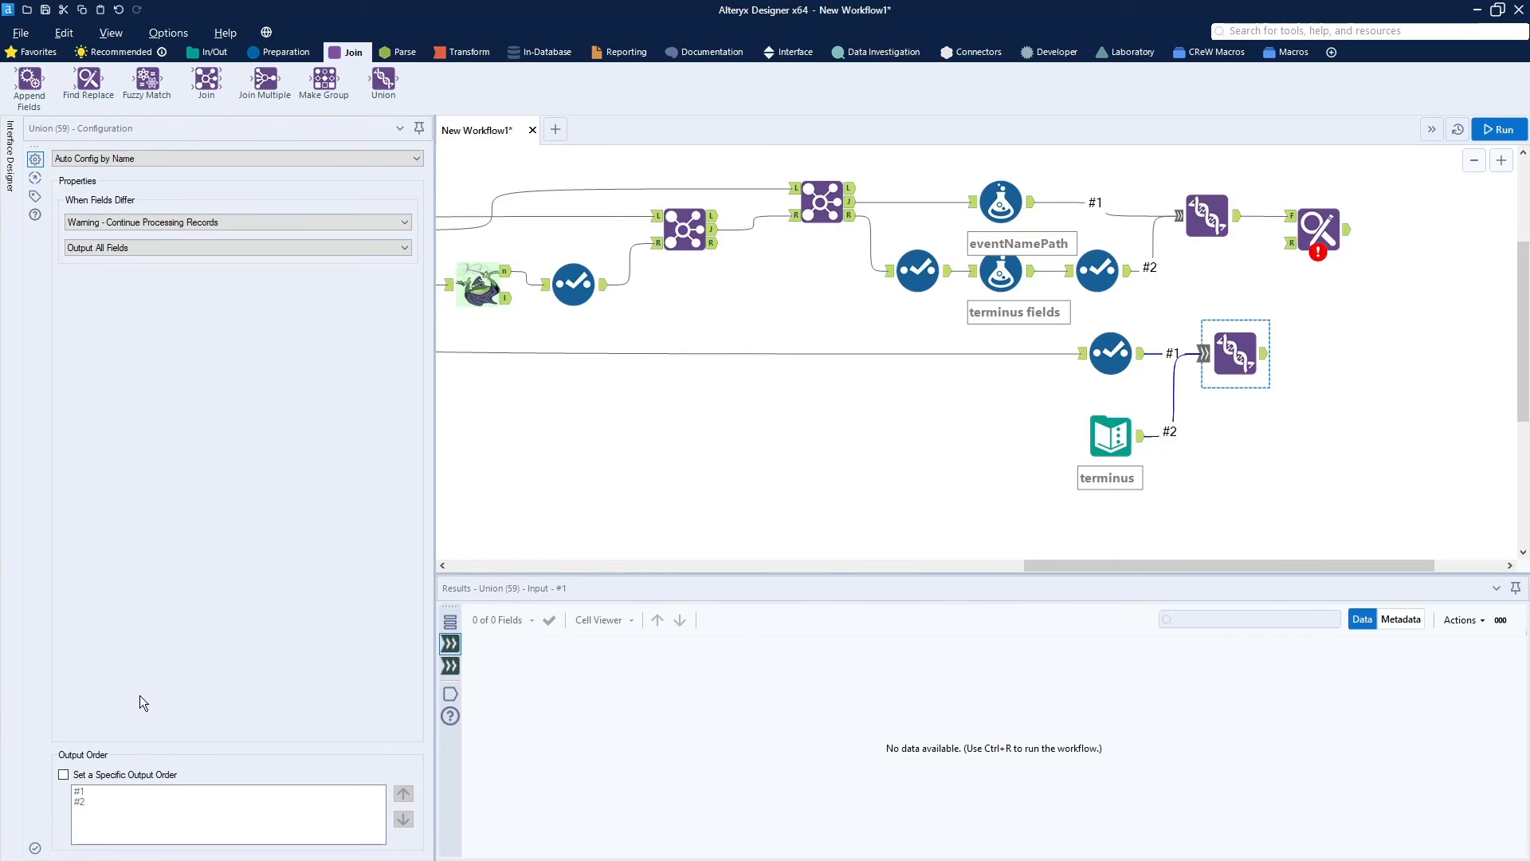
left_click(64, 775)
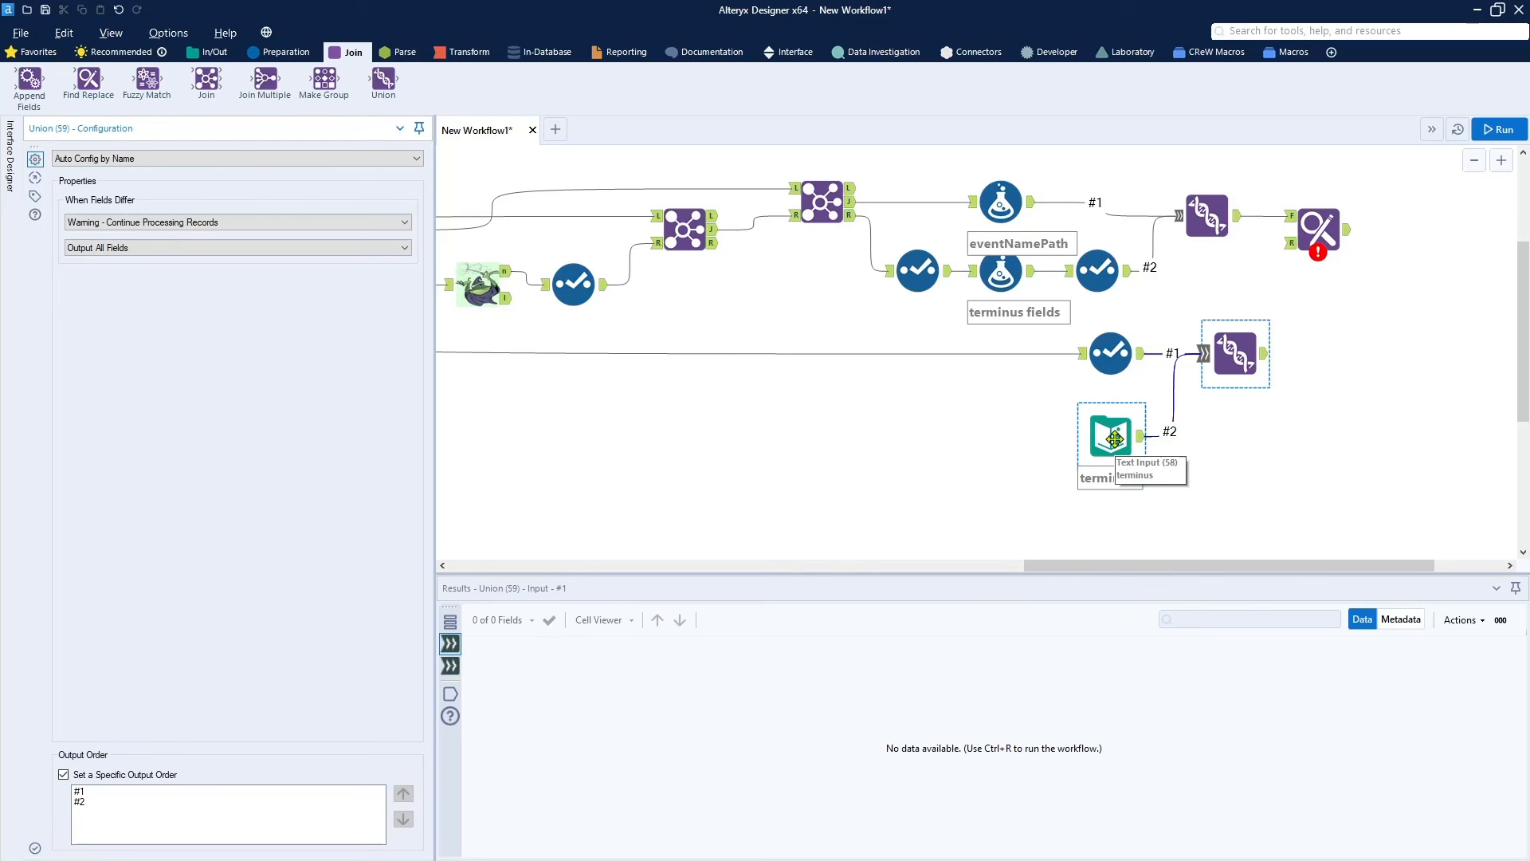
Check the lower Select and new Union configurations, then connect that Union's output to the Find Replace tool's R input.
left_click(1122, 348)
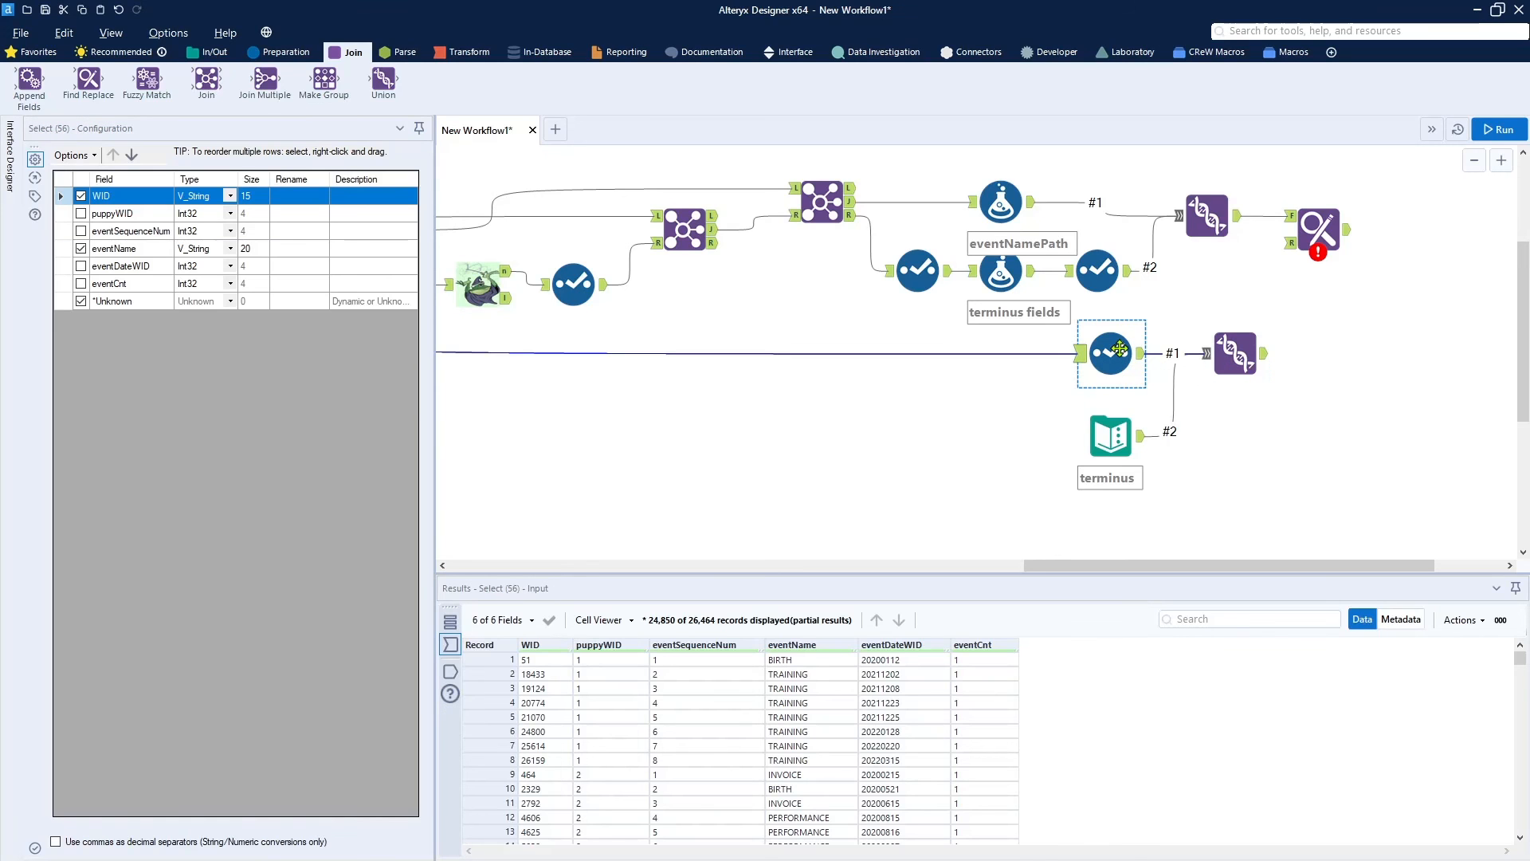
left_click(1231, 355)
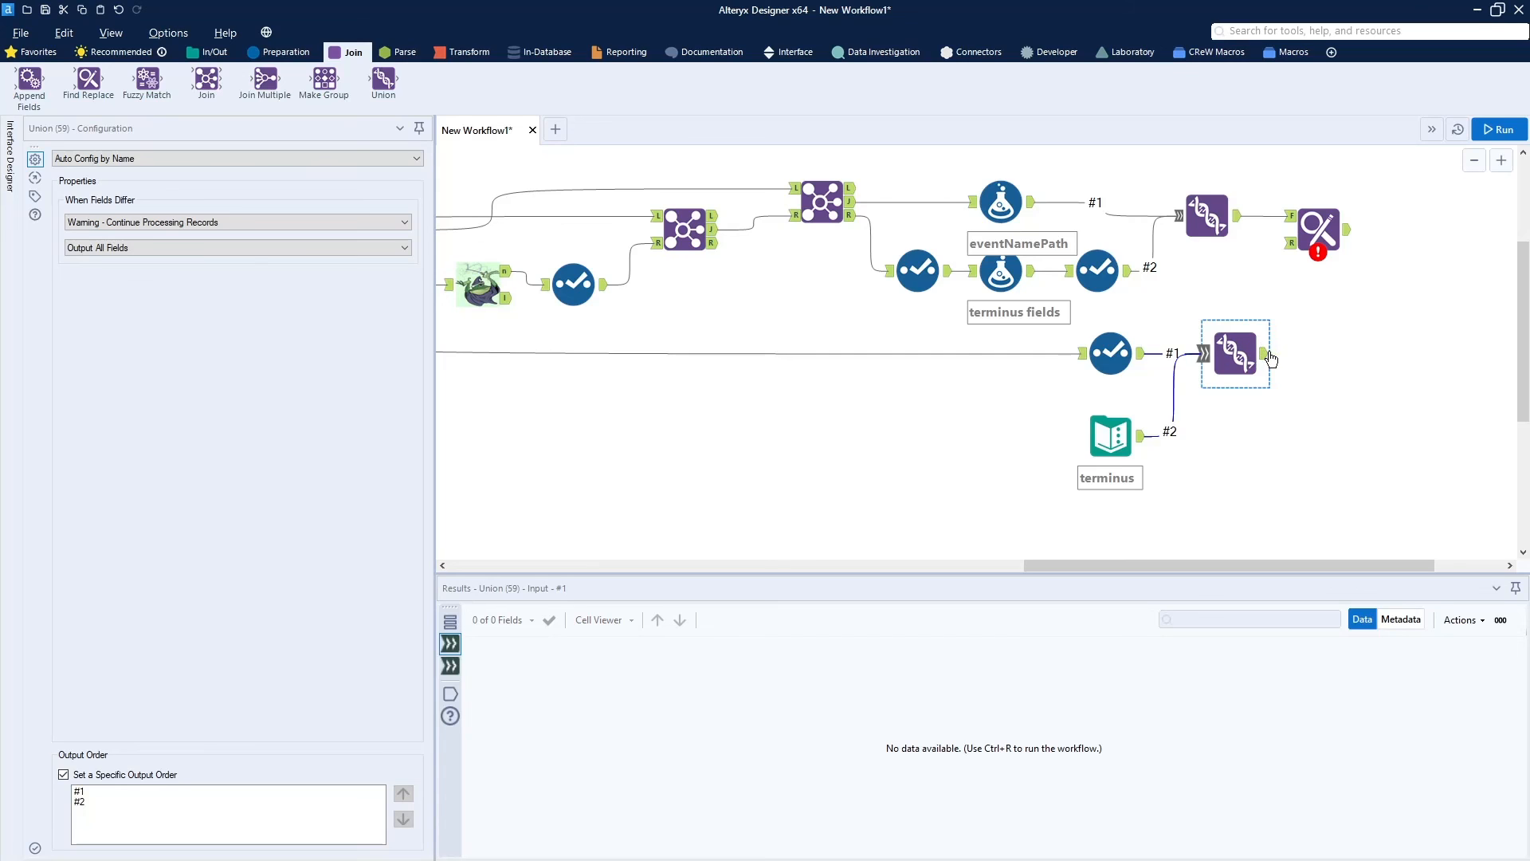
left_click_drag(1266, 356, 1291, 242)
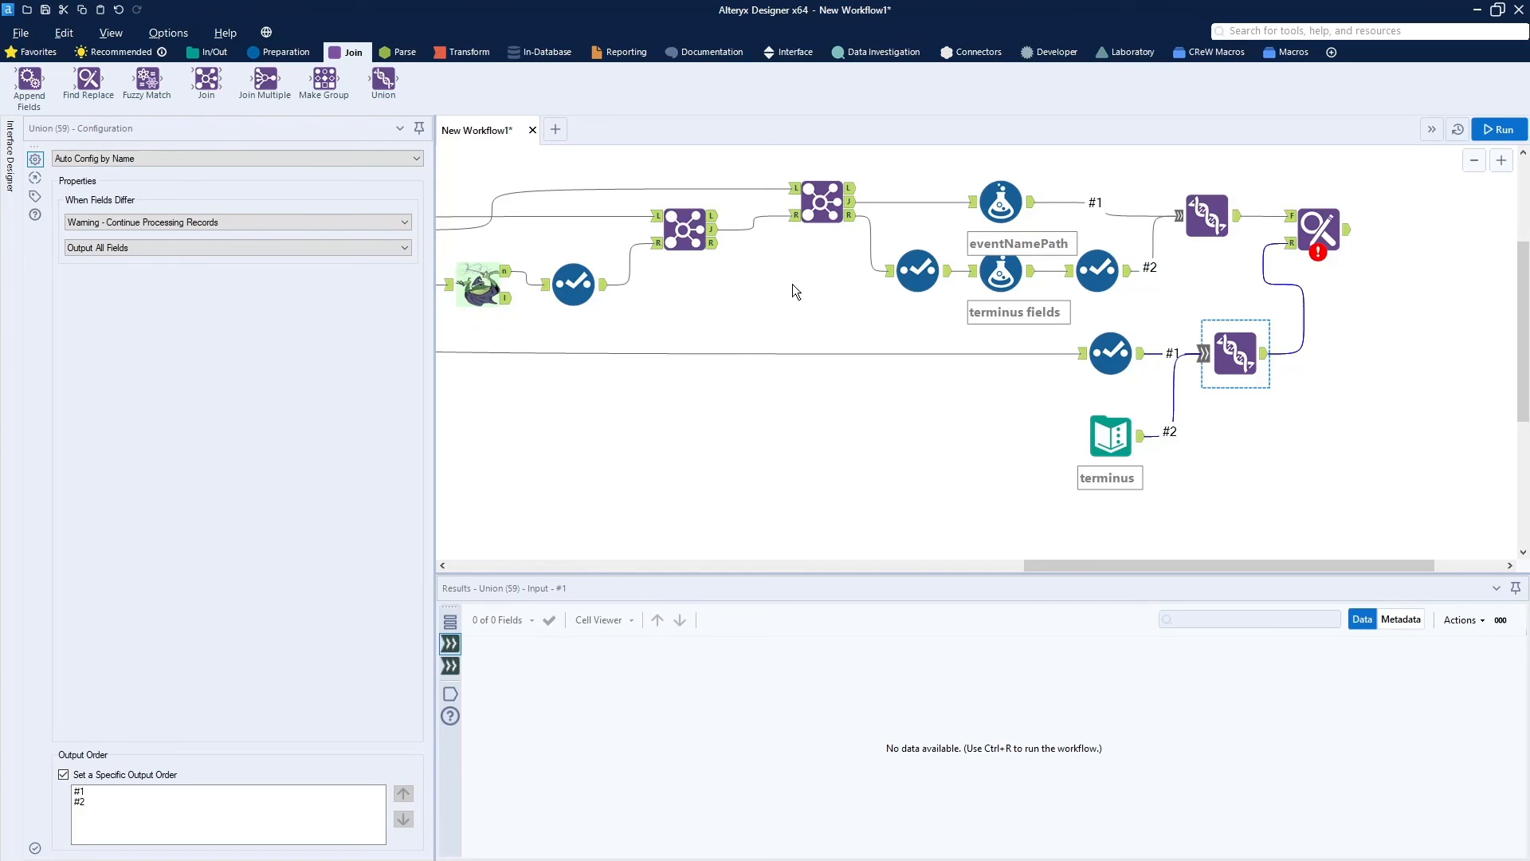
Configure Find Replace to search any part of eventNamePath for WID, matching whole words only and replacing with eventName.
left_click(1307, 220)
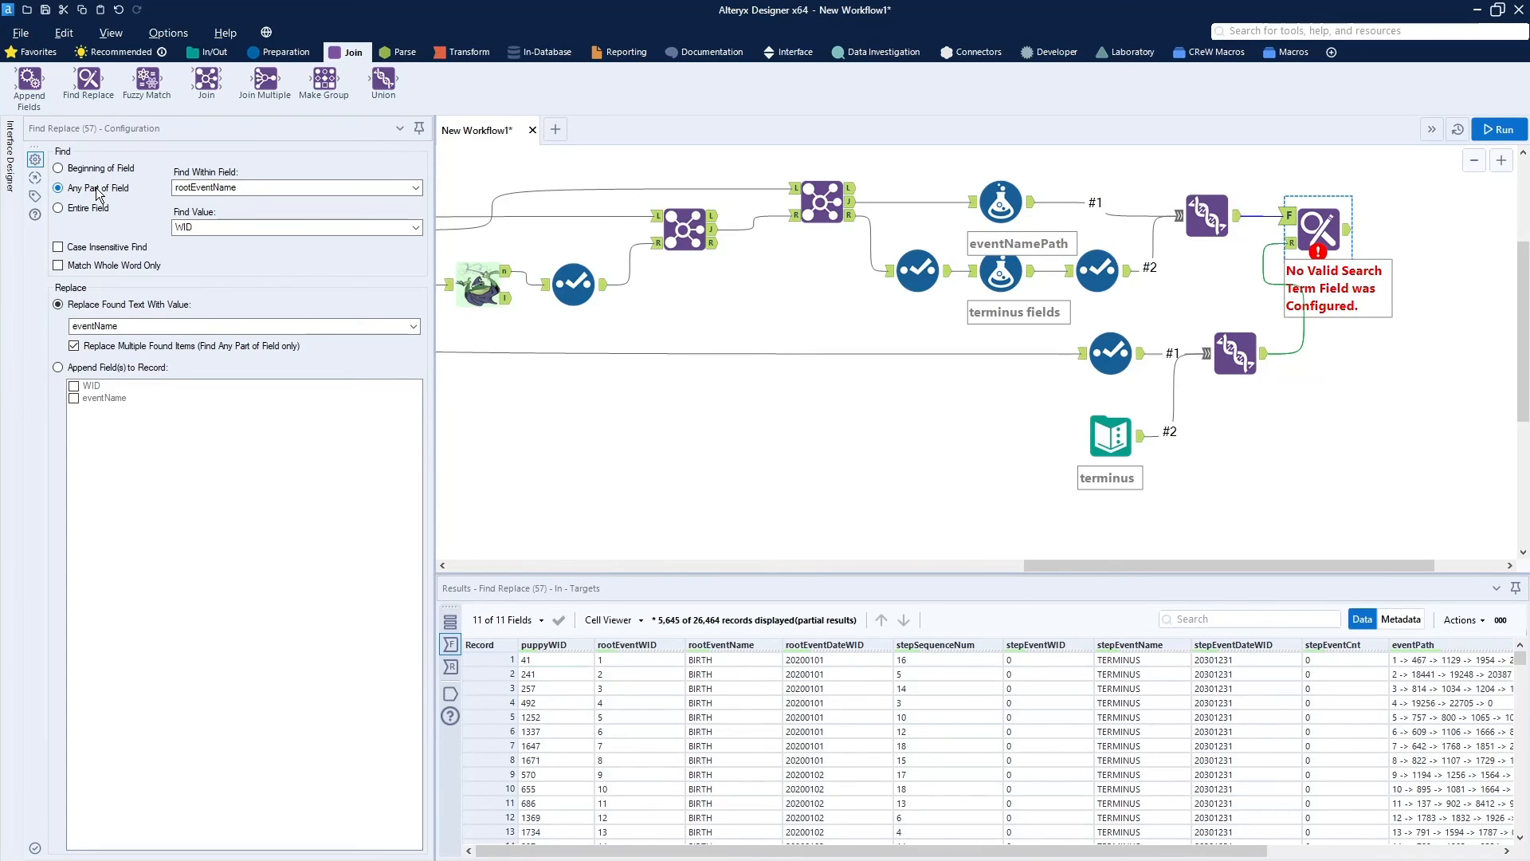
left_click(279, 188)
left_click(273, 237)
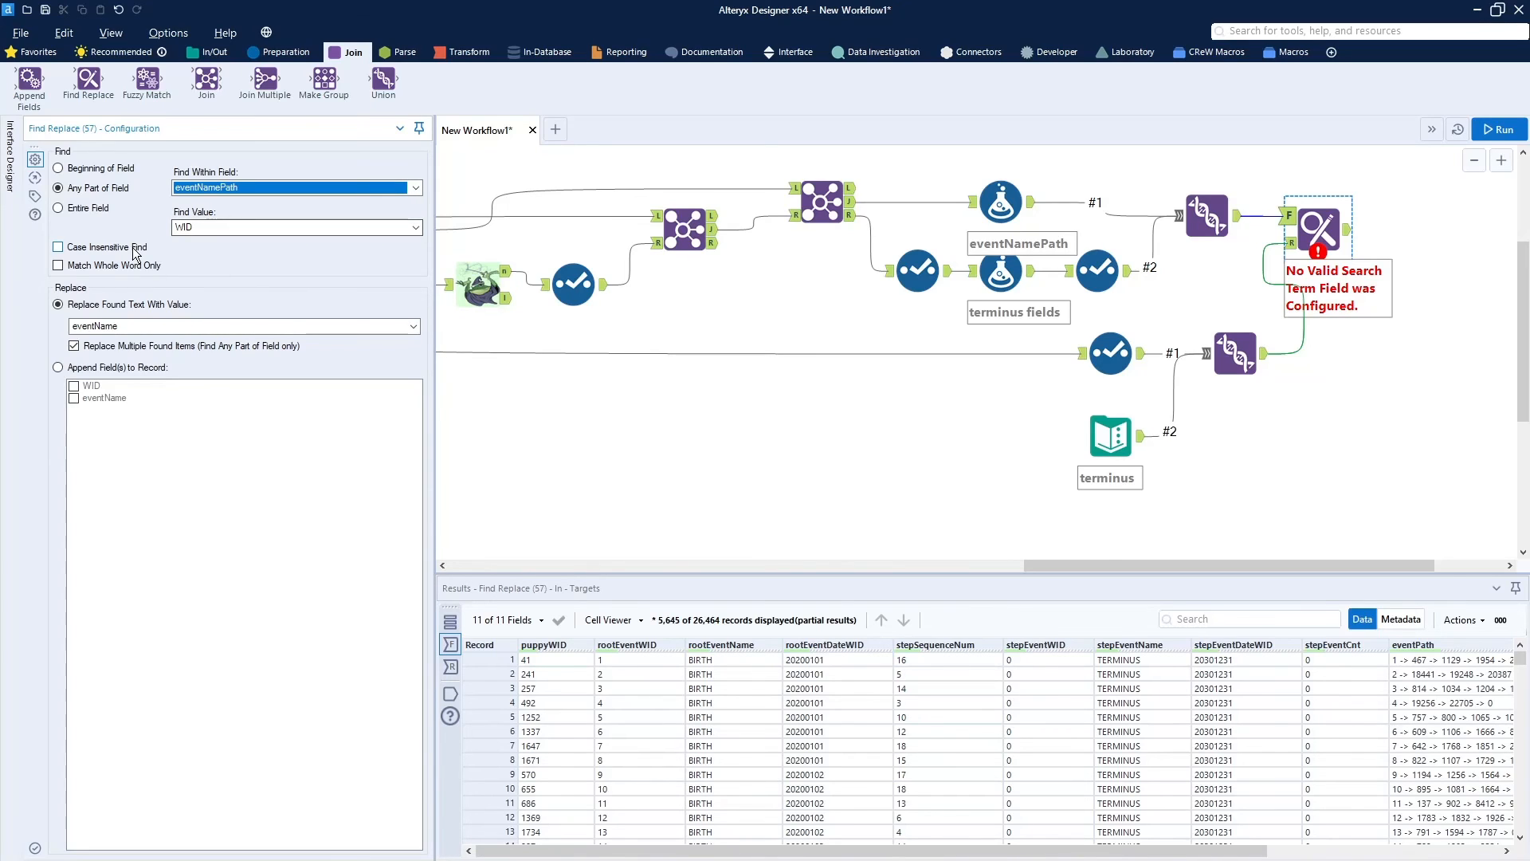
left_click(112, 266)
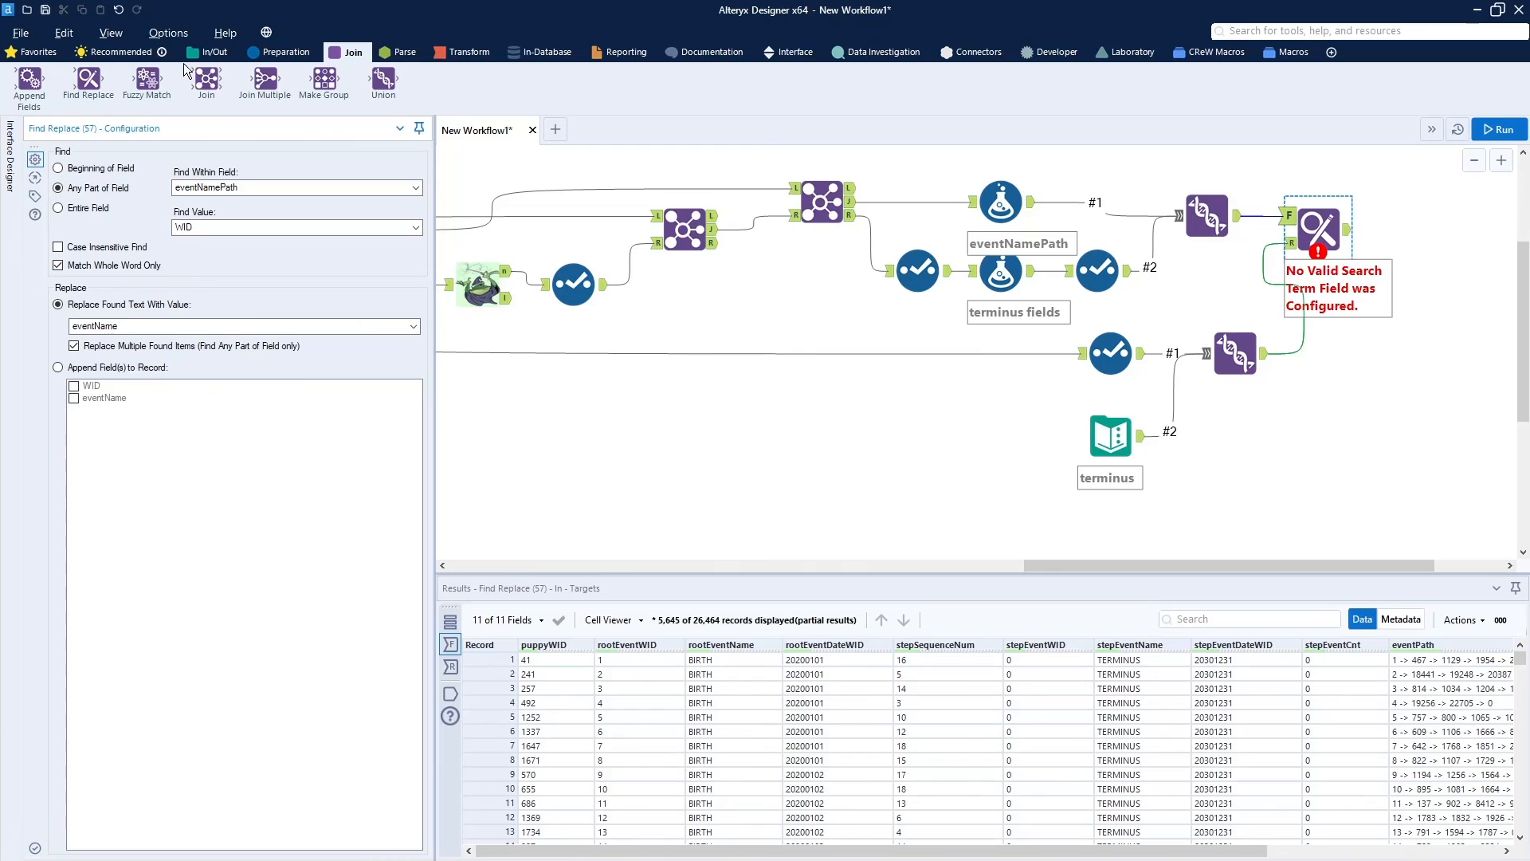
Add a Browse tool after Find Replace, run the workflow and view the eventPath and eventNamePath columns.
left_click(210, 52)
left_click_drag(31, 82, 1414, 231)
left_click(1499, 132)
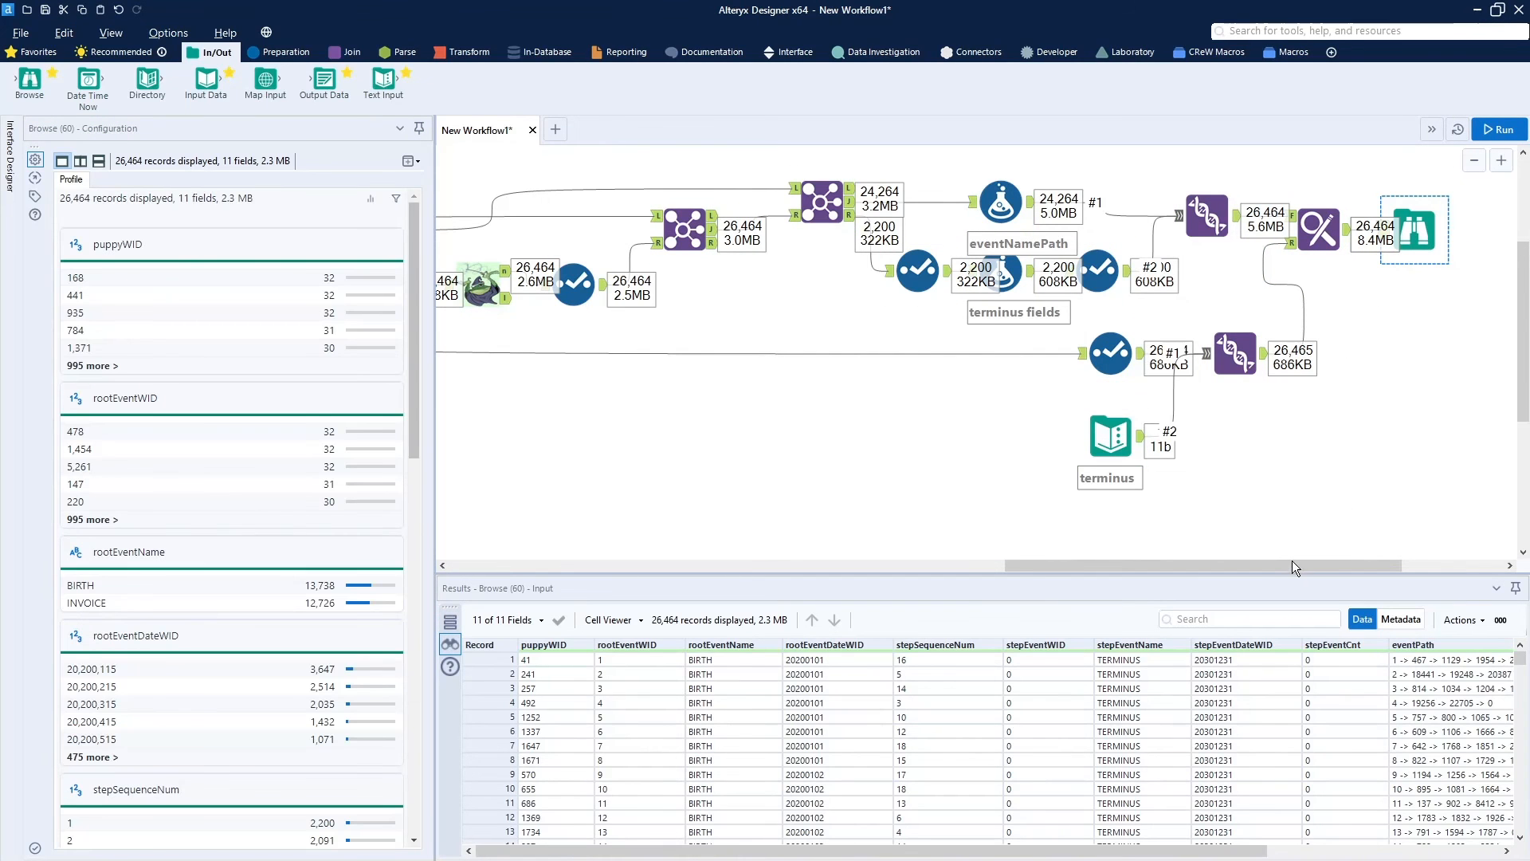
left_click_drag(1292, 561, 1385, 566)
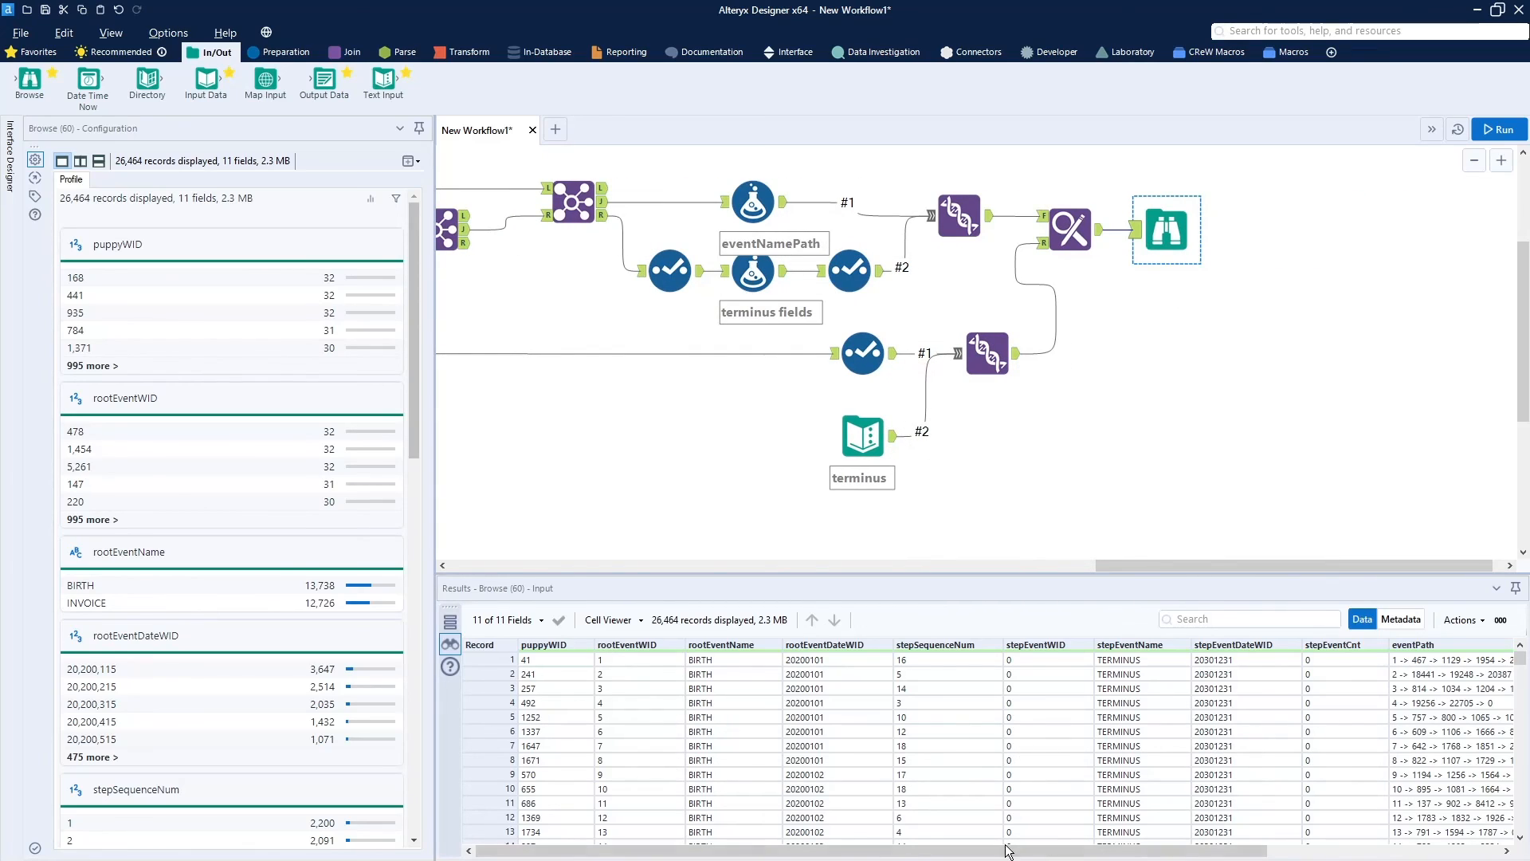
left_click_drag(1015, 851, 1246, 856)
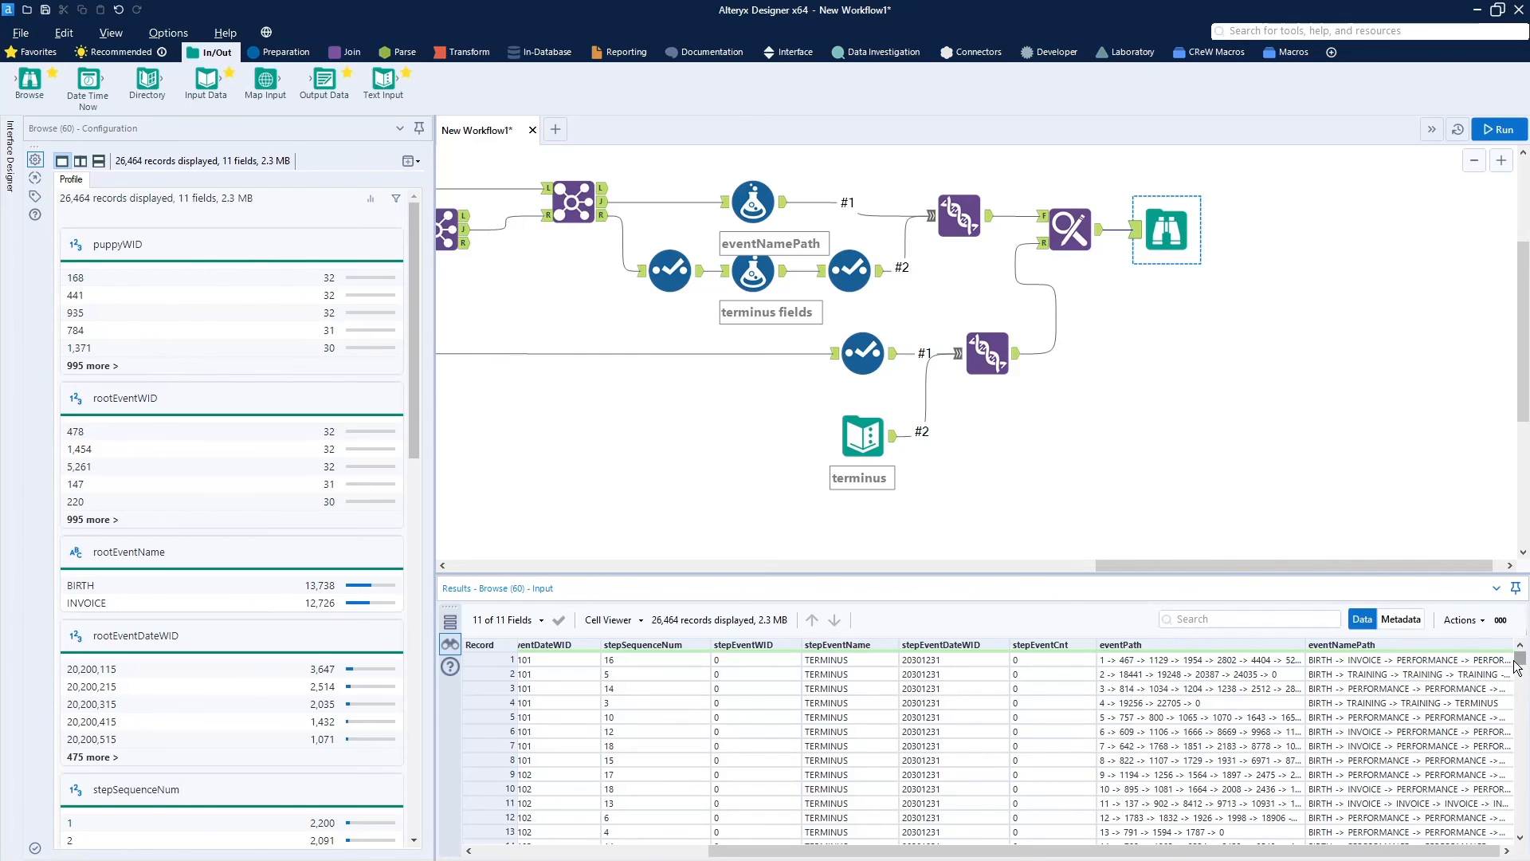
left_click_drag(1521, 668, 1479, 644)
Examine the event records in the Browse before the Multi-Row Formula and review the workflow from the puppy inputs to the final Browse.
left_click_drag(1227, 567, 886, 547)
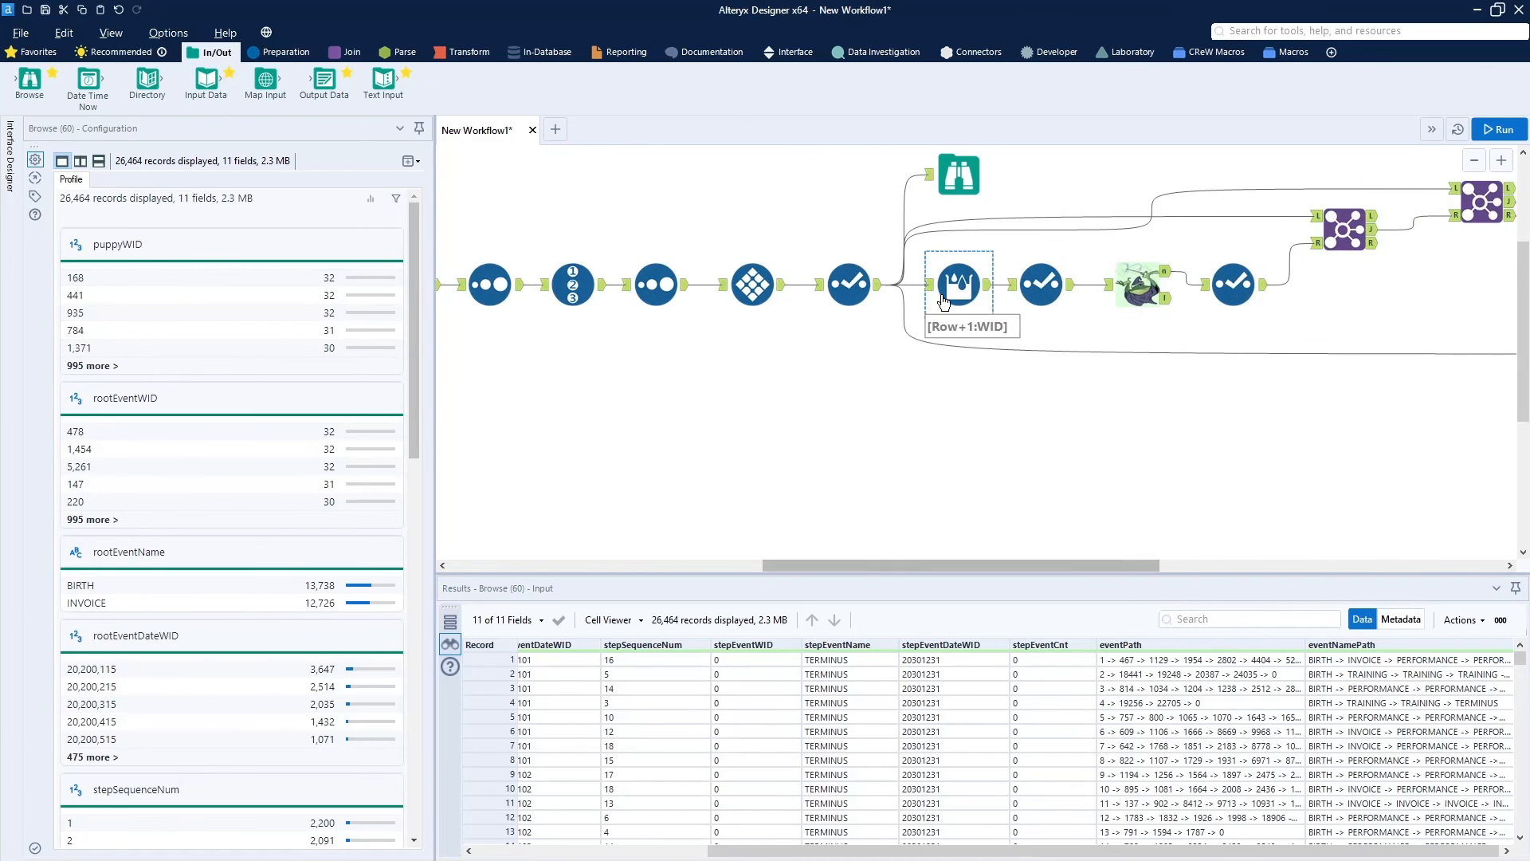
left_click(954, 187)
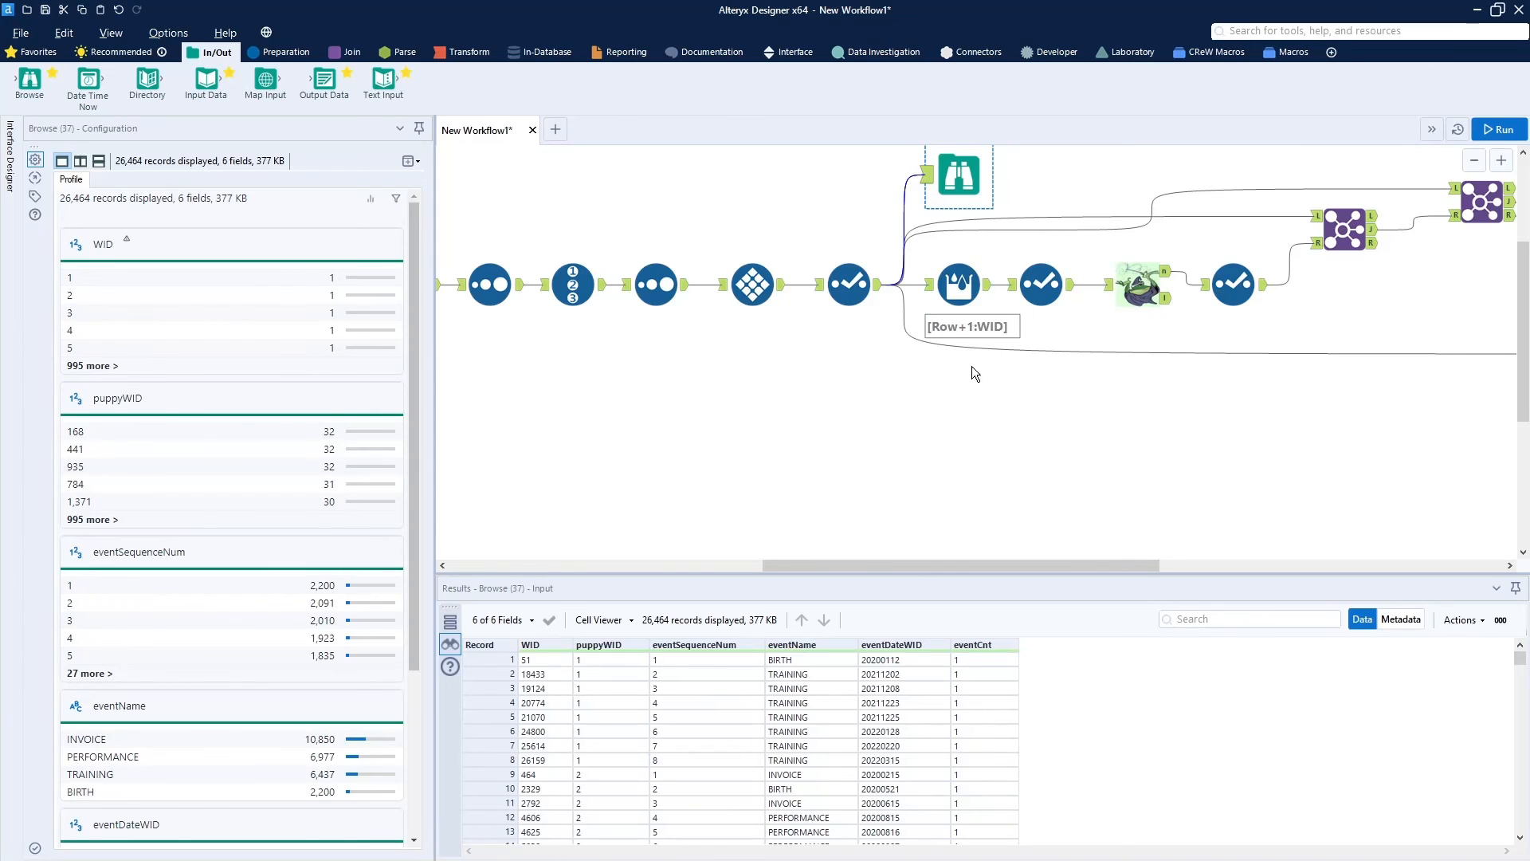
left_click_drag(939, 562, 1254, 575)
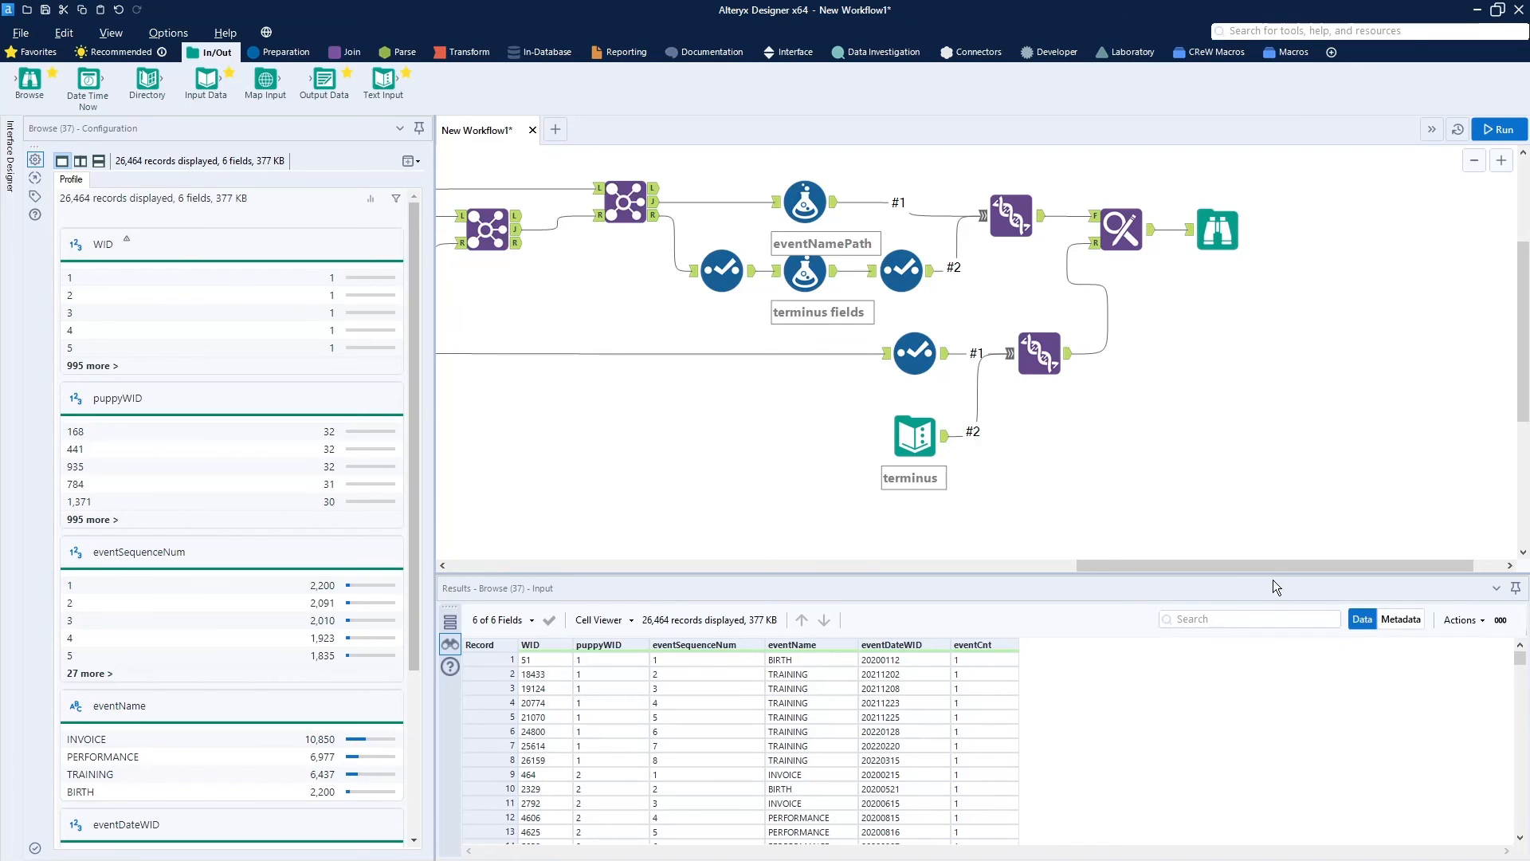
left_click_drag(1273, 563, 534, 504)
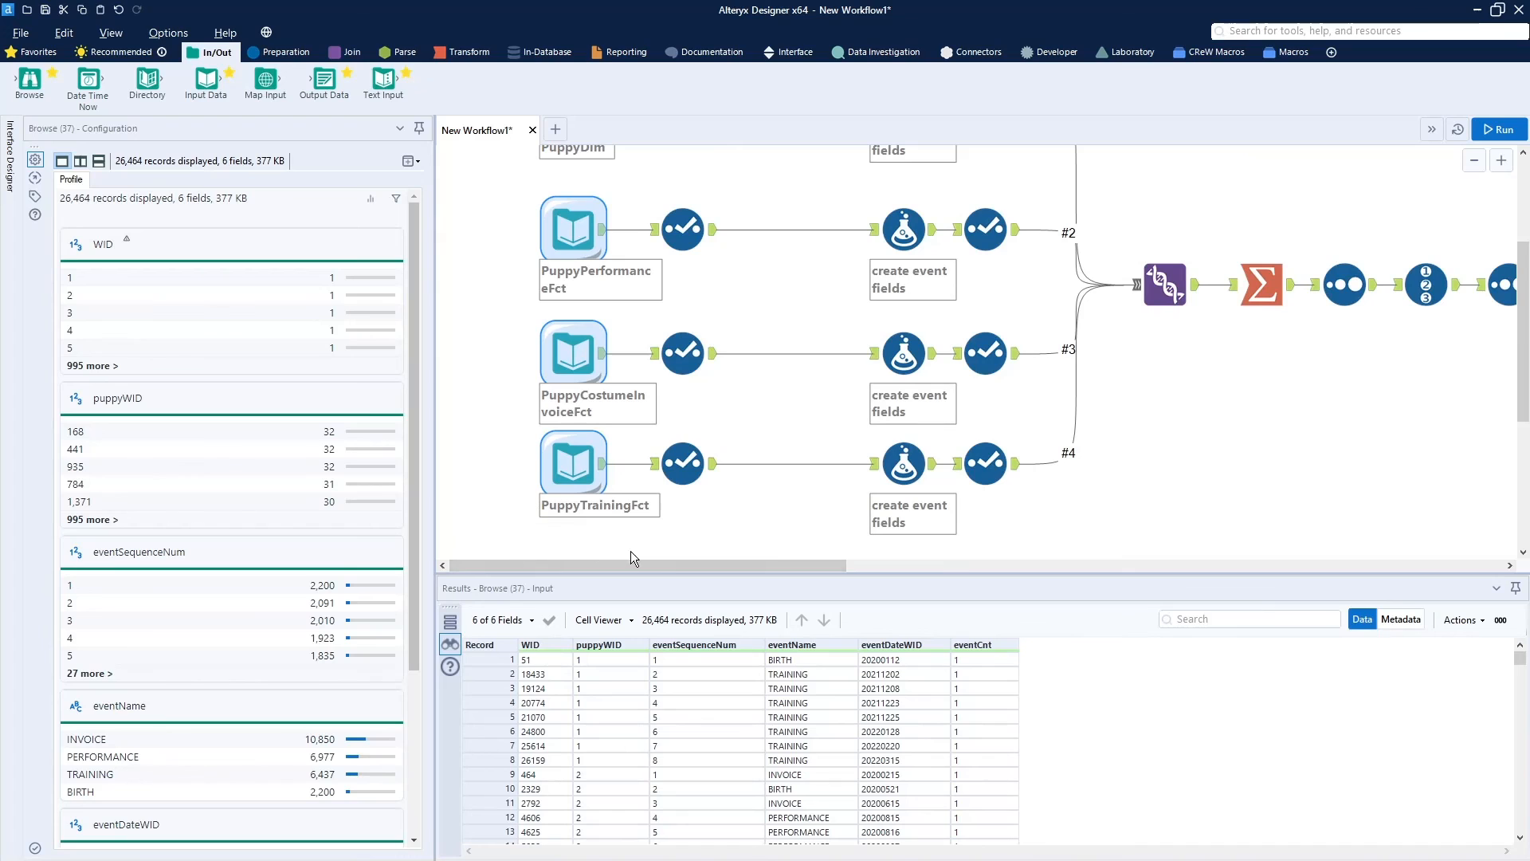
mouse_move(657, 562)
left_mouse_down()
mouse_move(719, 572)
mouse_move(628, 557)
left_mouse_up()
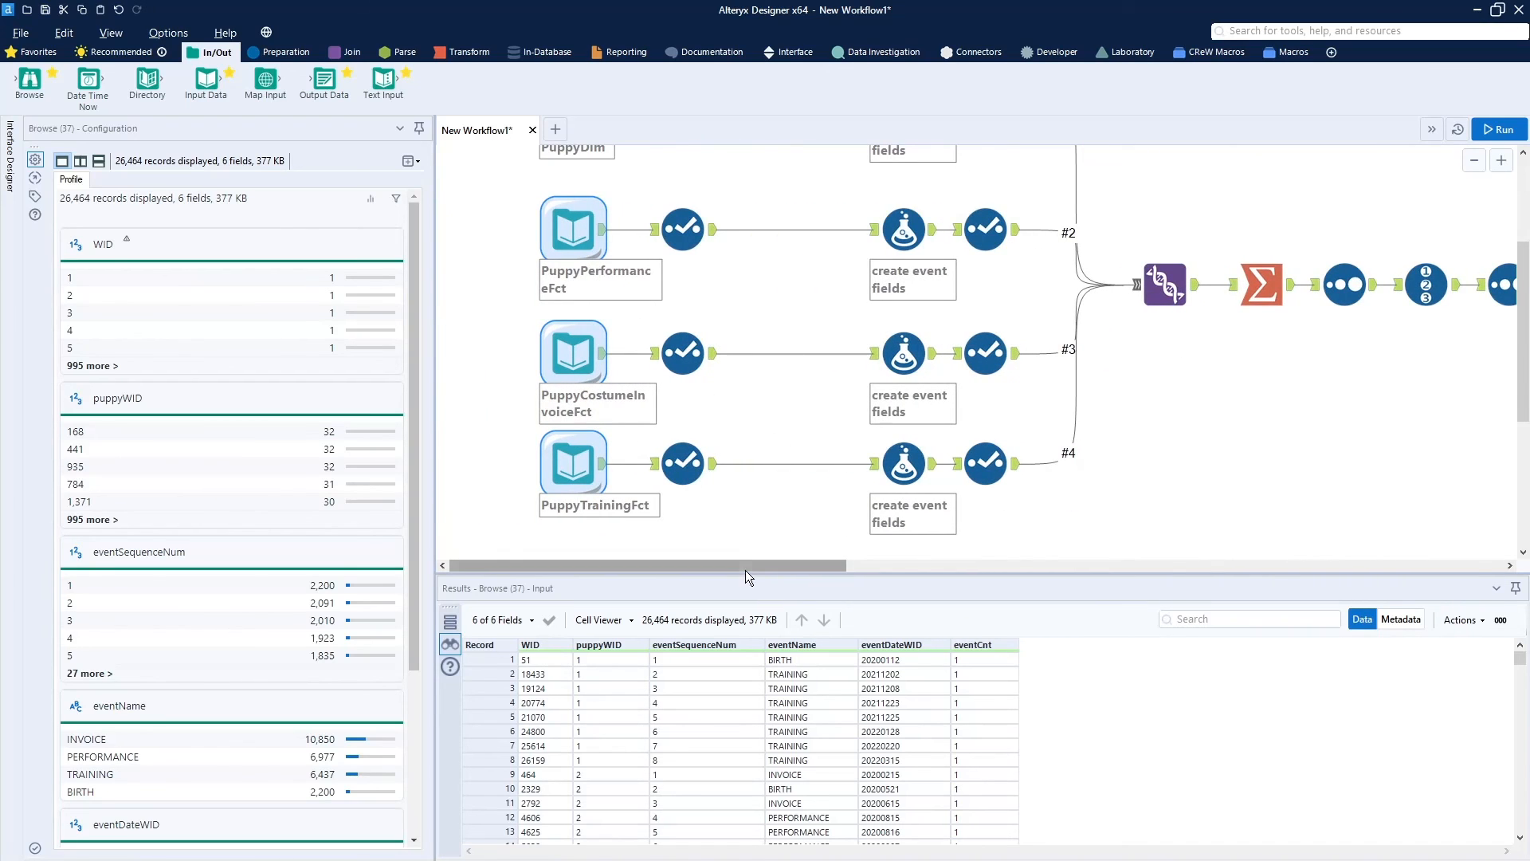
left_click_drag(749, 564, 1002, 595)
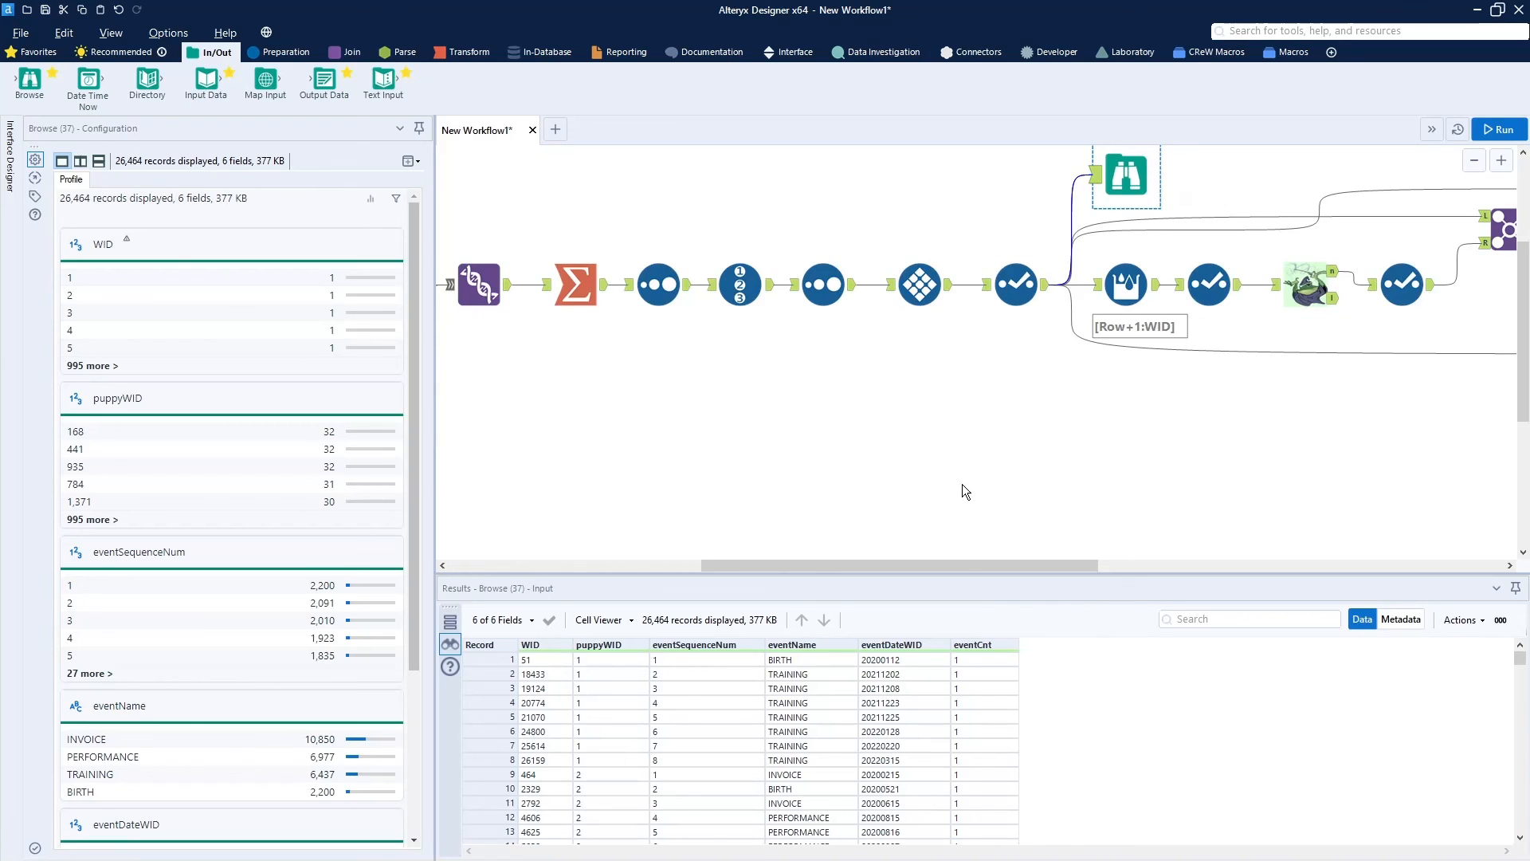
left_click_drag(949, 563, 1045, 577)
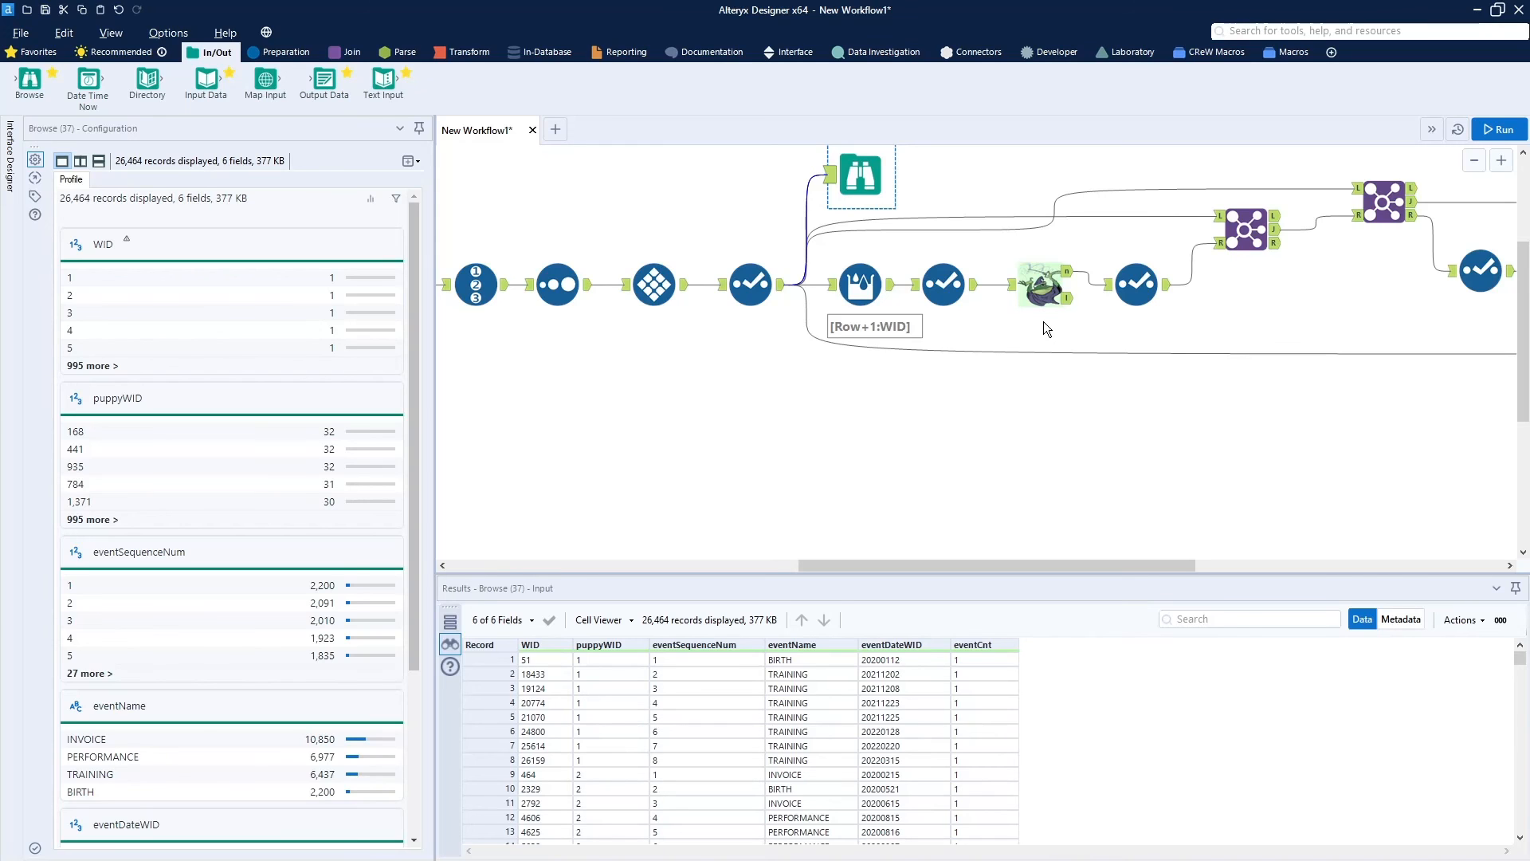
left_click_drag(1049, 566, 1255, 576)
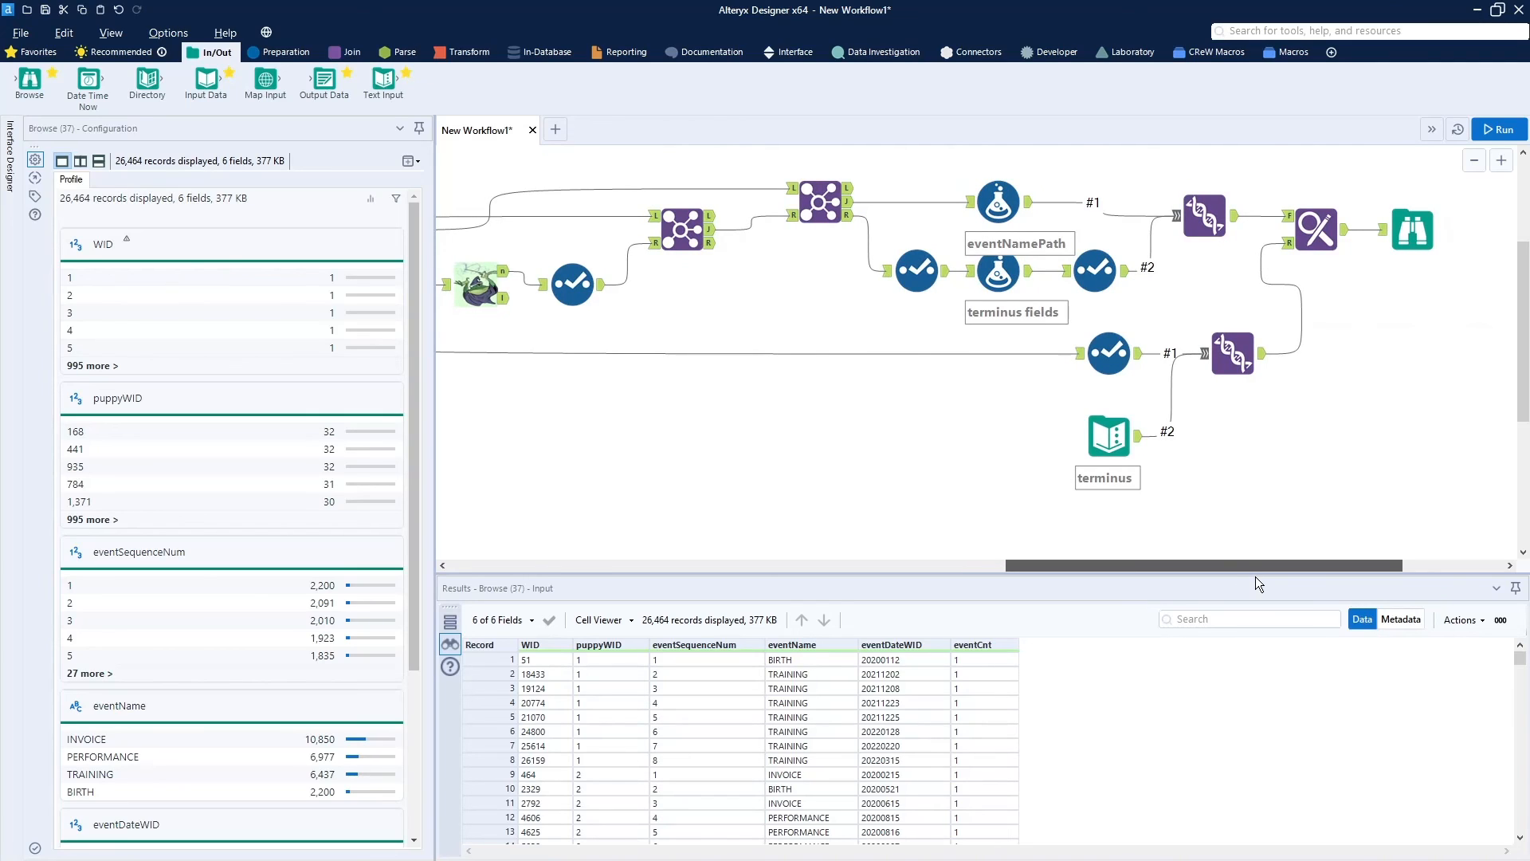